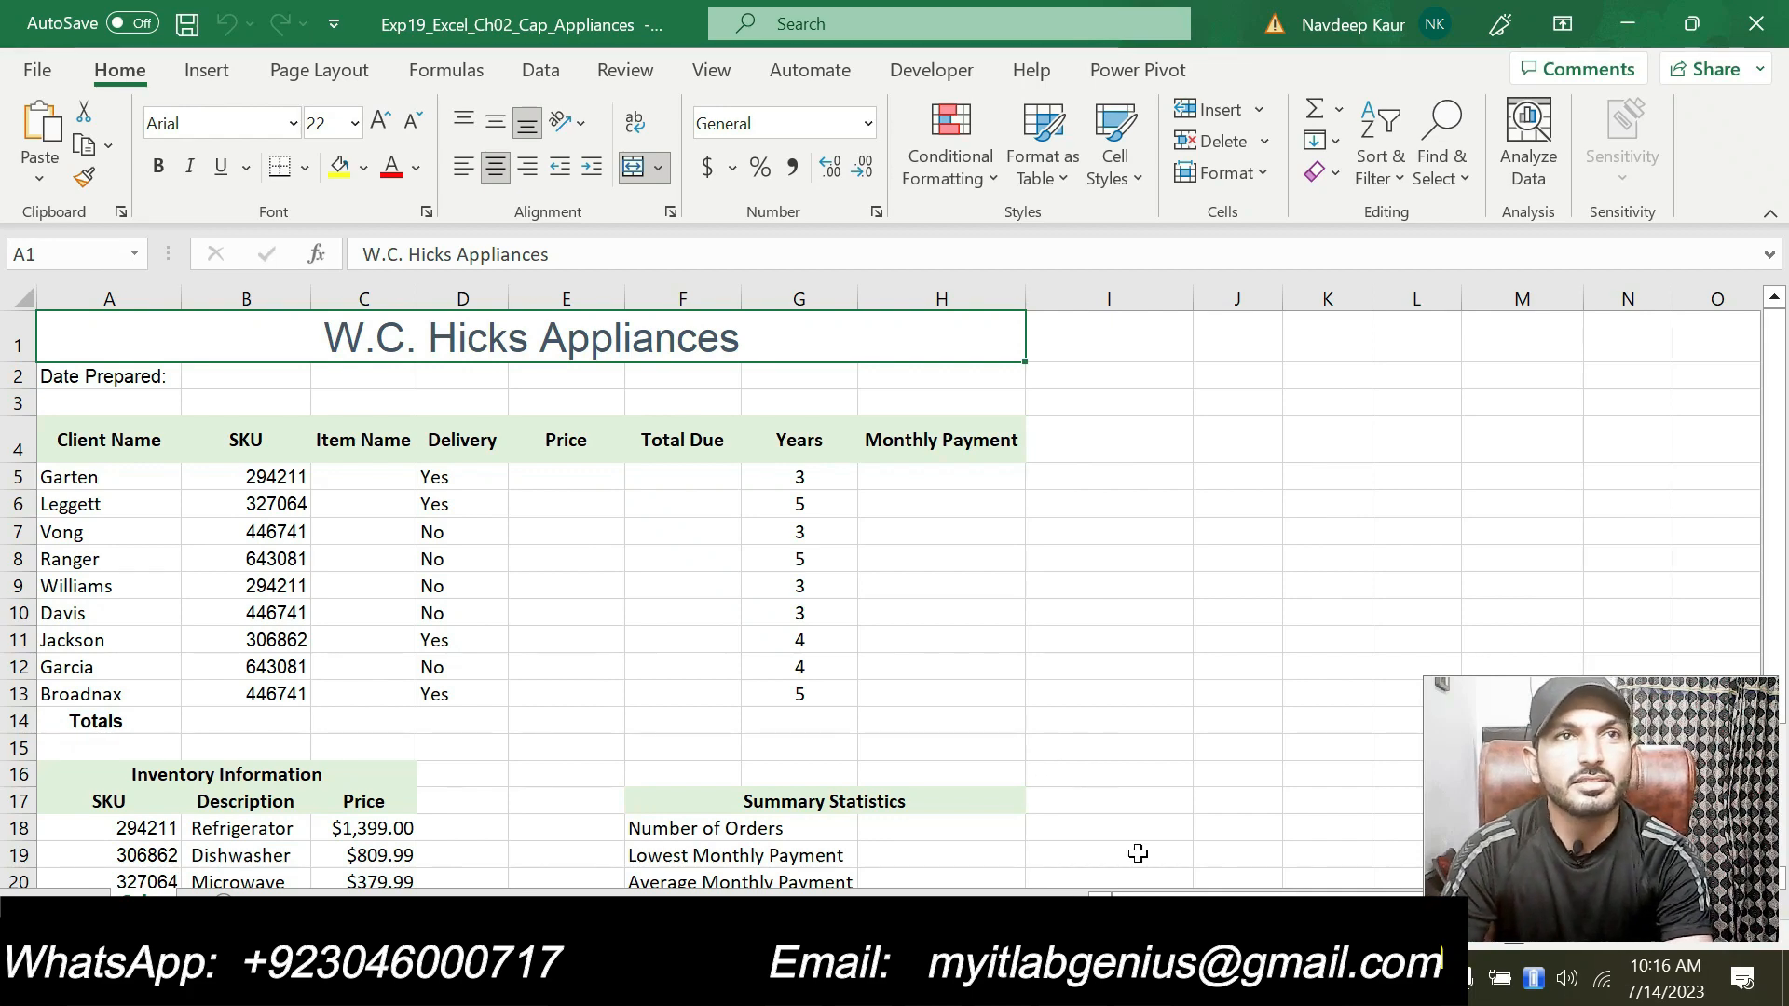
# Step: Switch to the instructions document and highlight step 1's instruction text in turquoise
pyautogui.hotkey('alt', 'Tab')
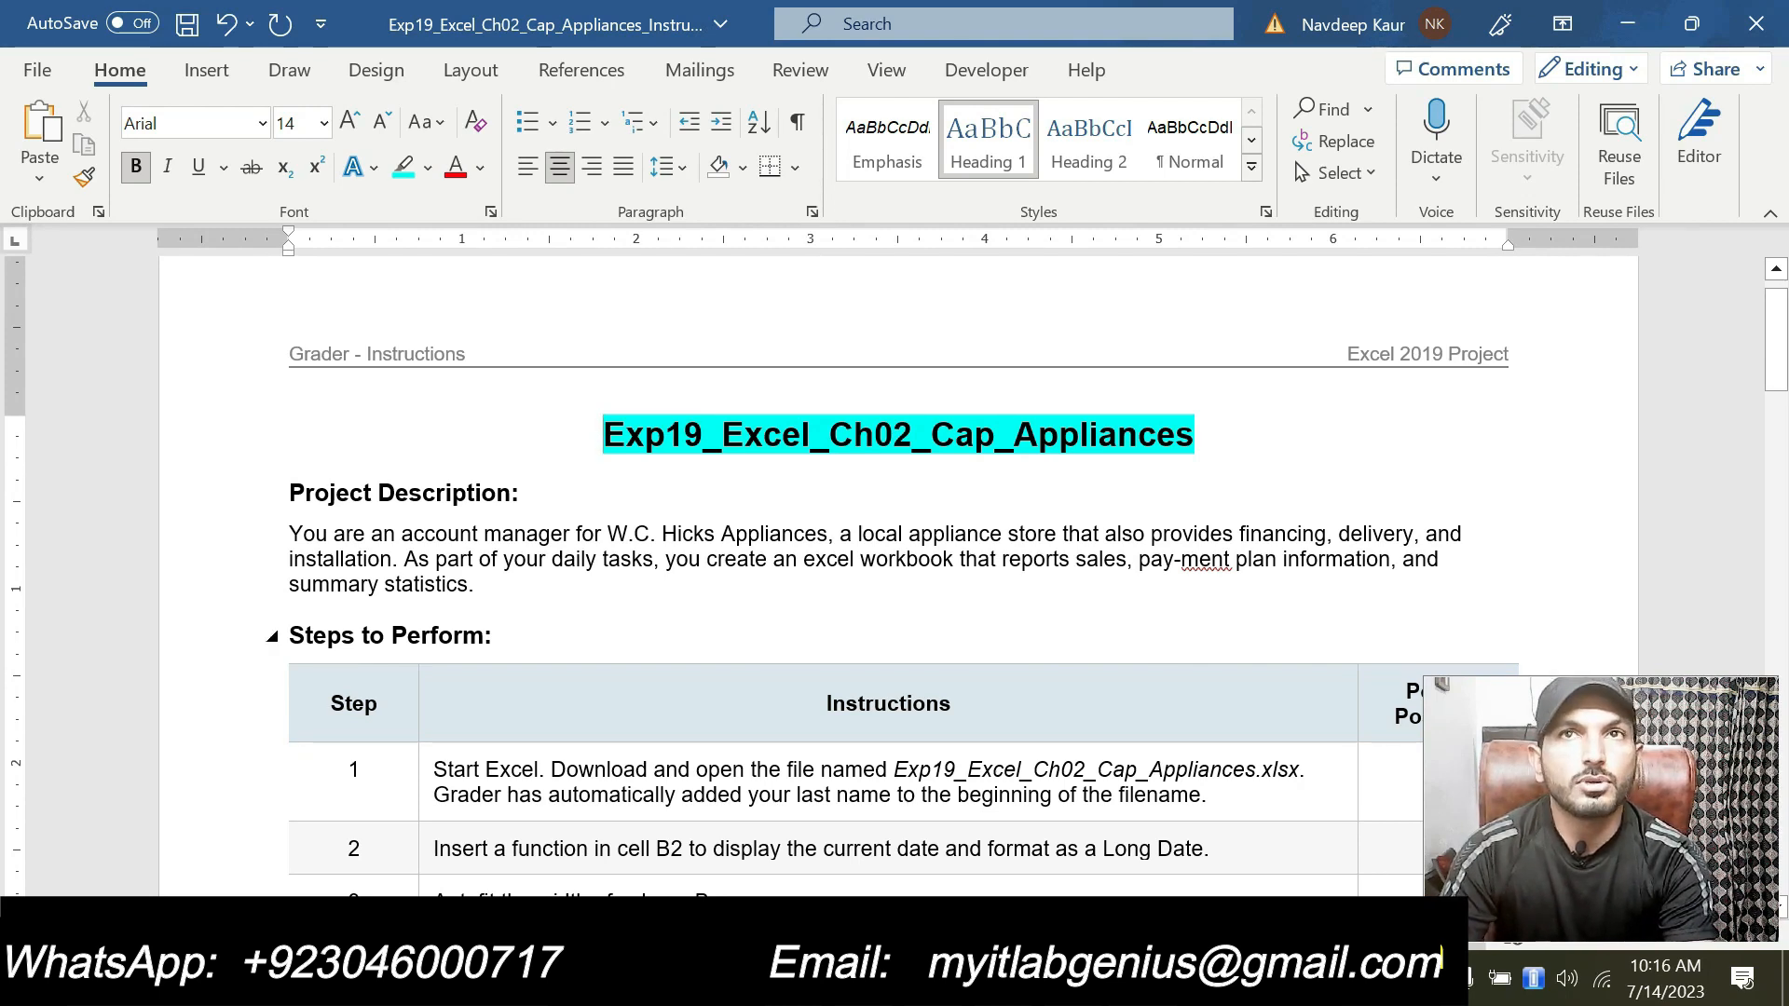
pyautogui.scroll(-1, 899, 559)
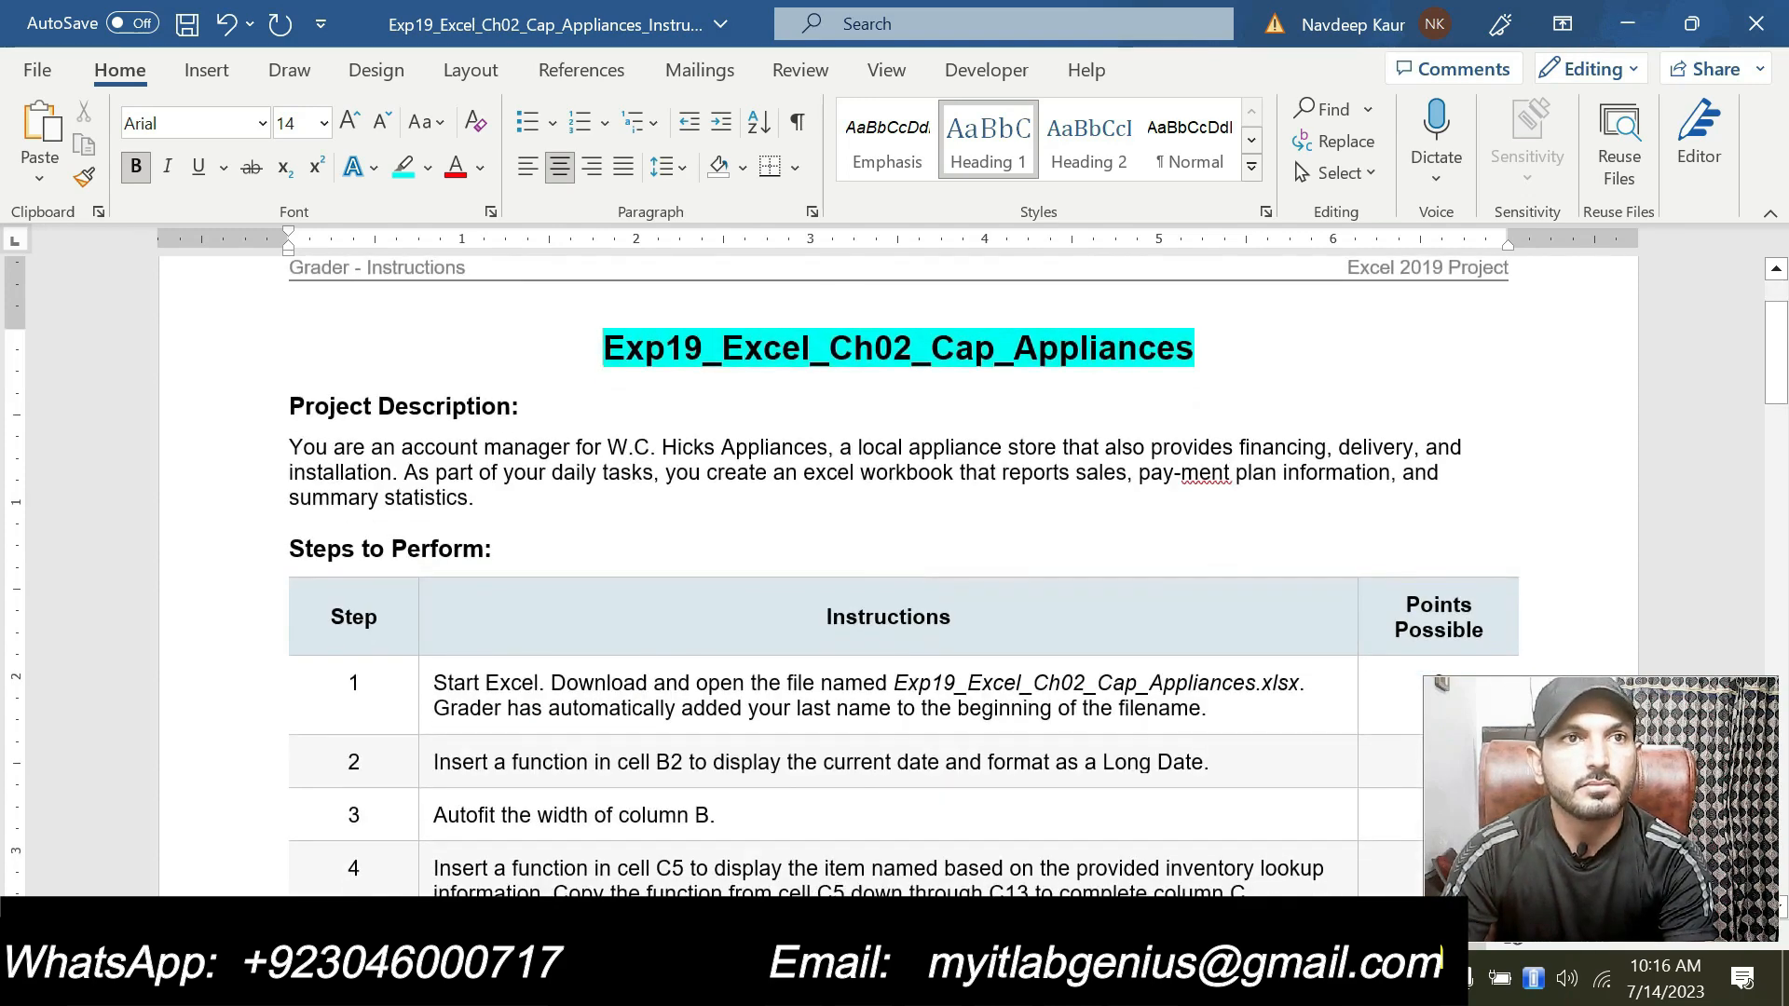
pyautogui.moveTo(433, 683); pyautogui.dragTo(1207, 709)
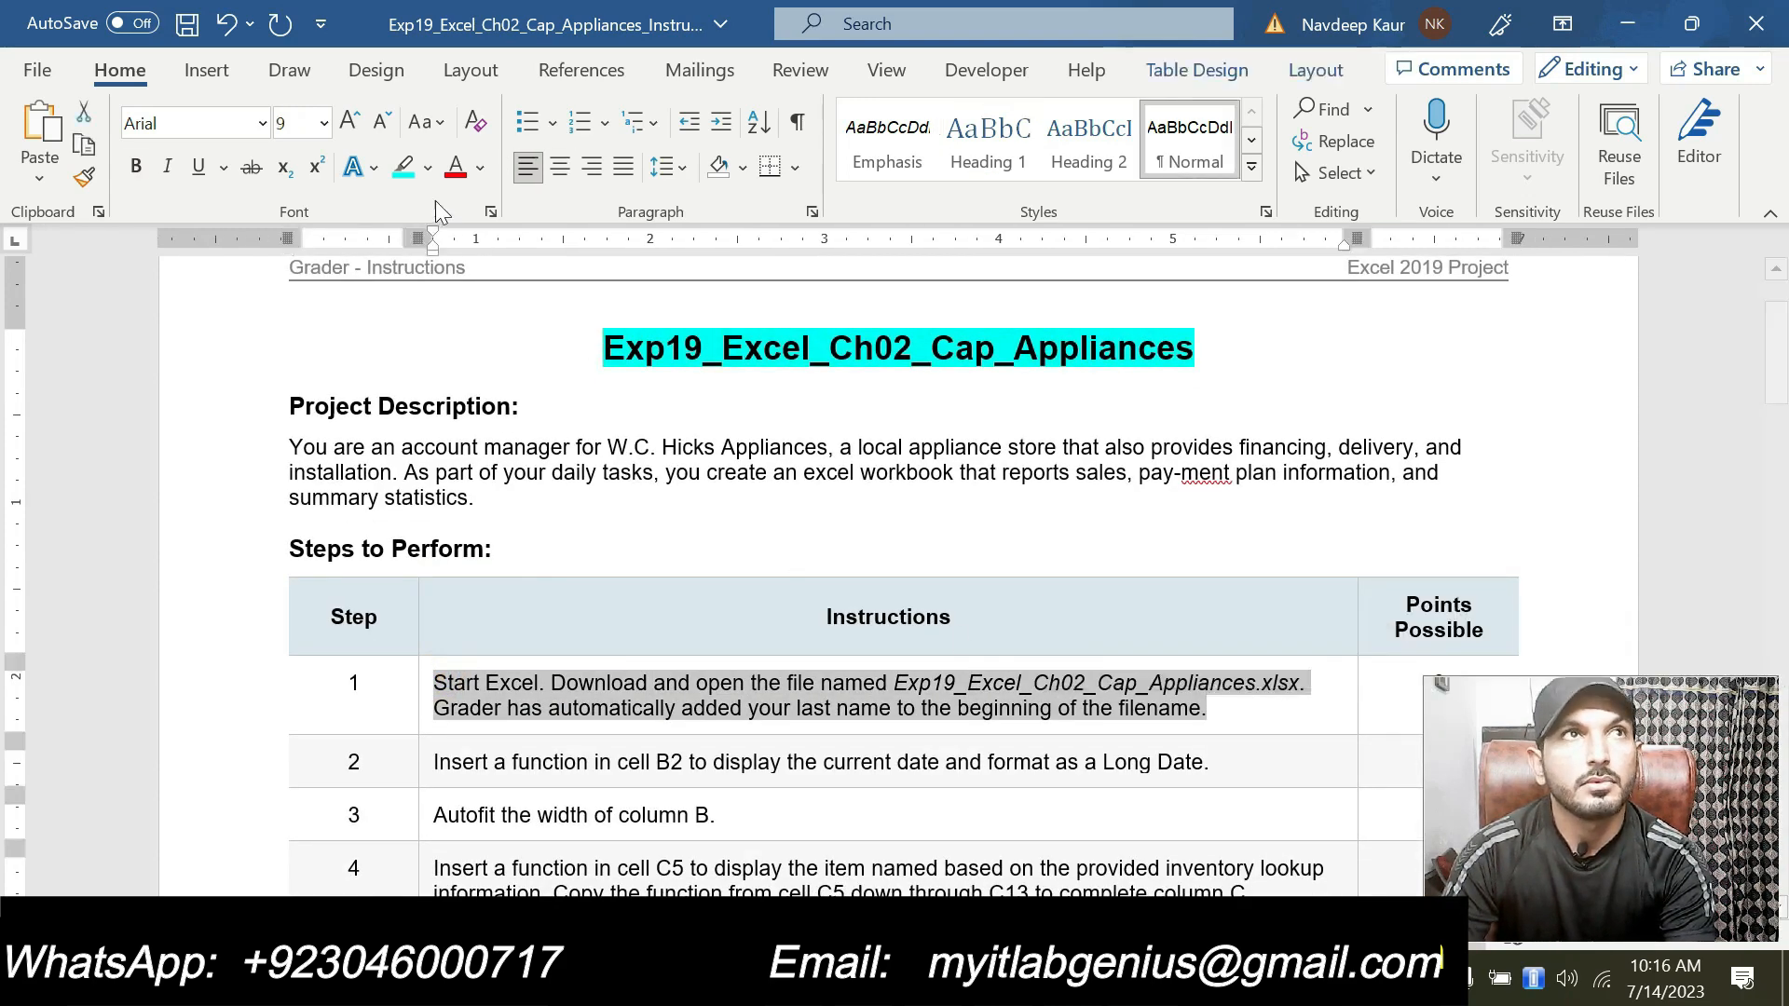
pyautogui.click(403, 168)
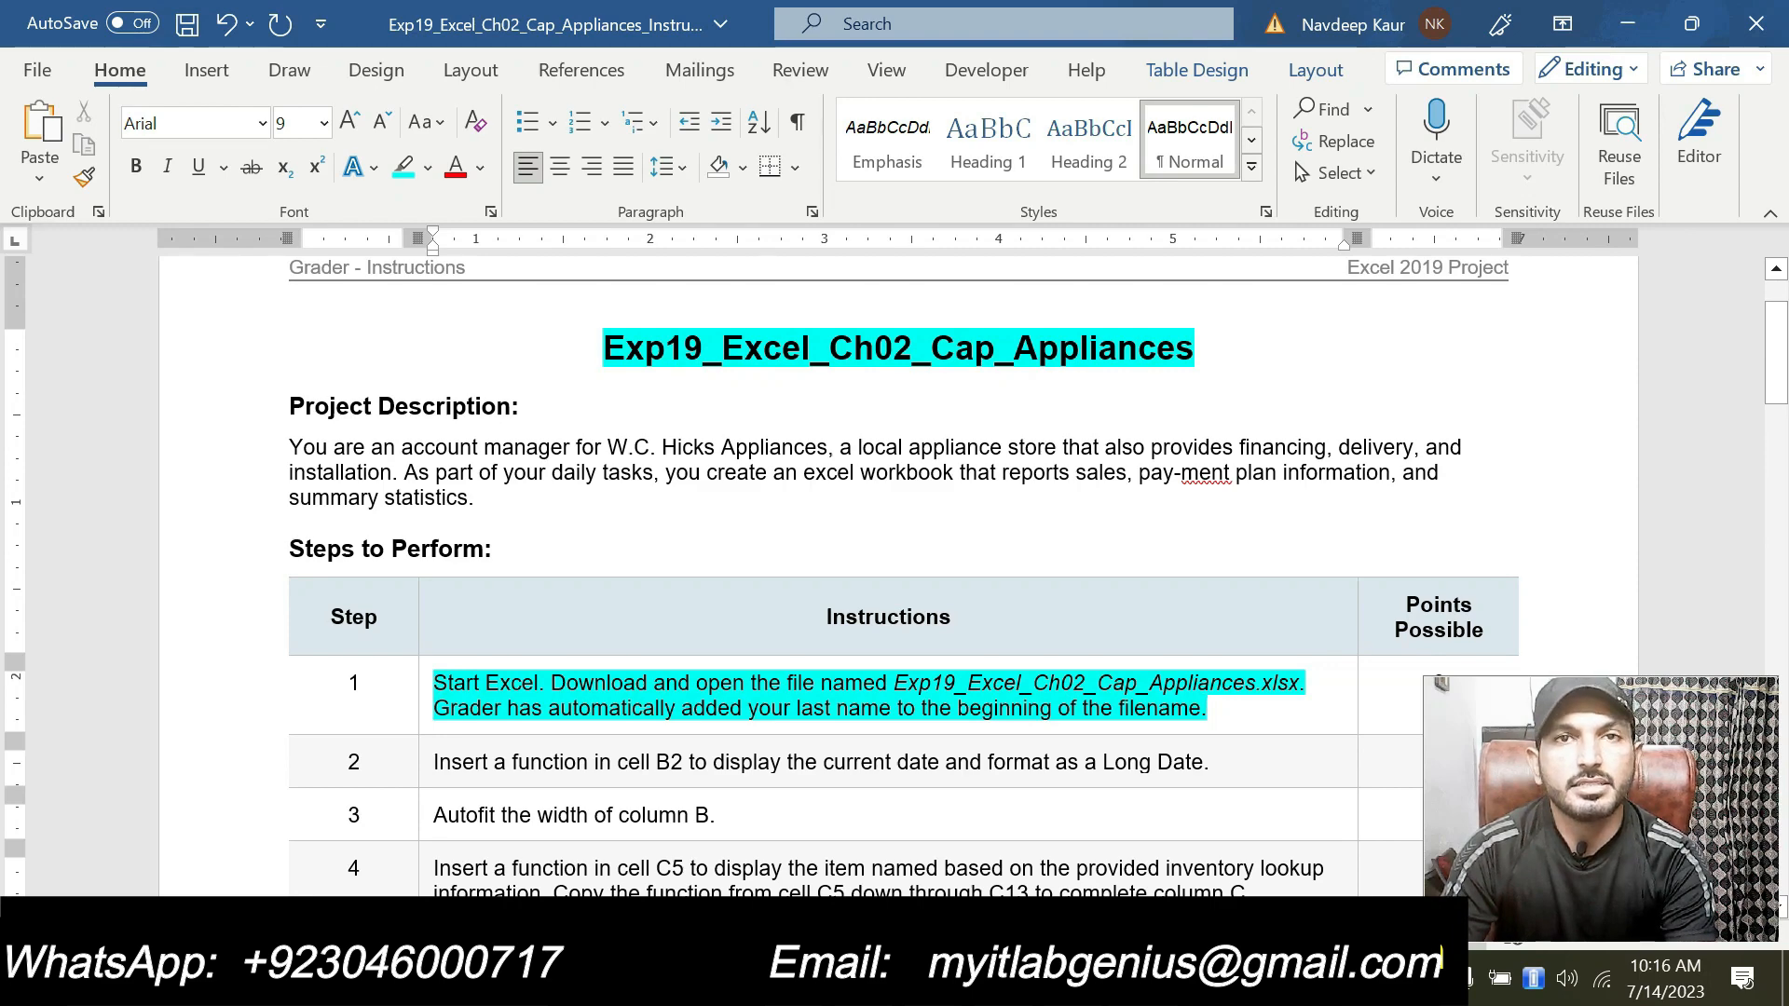
# Step: Remove the highlight from step 1's instruction text
pyautogui.hotkey('alt', 'Tab')
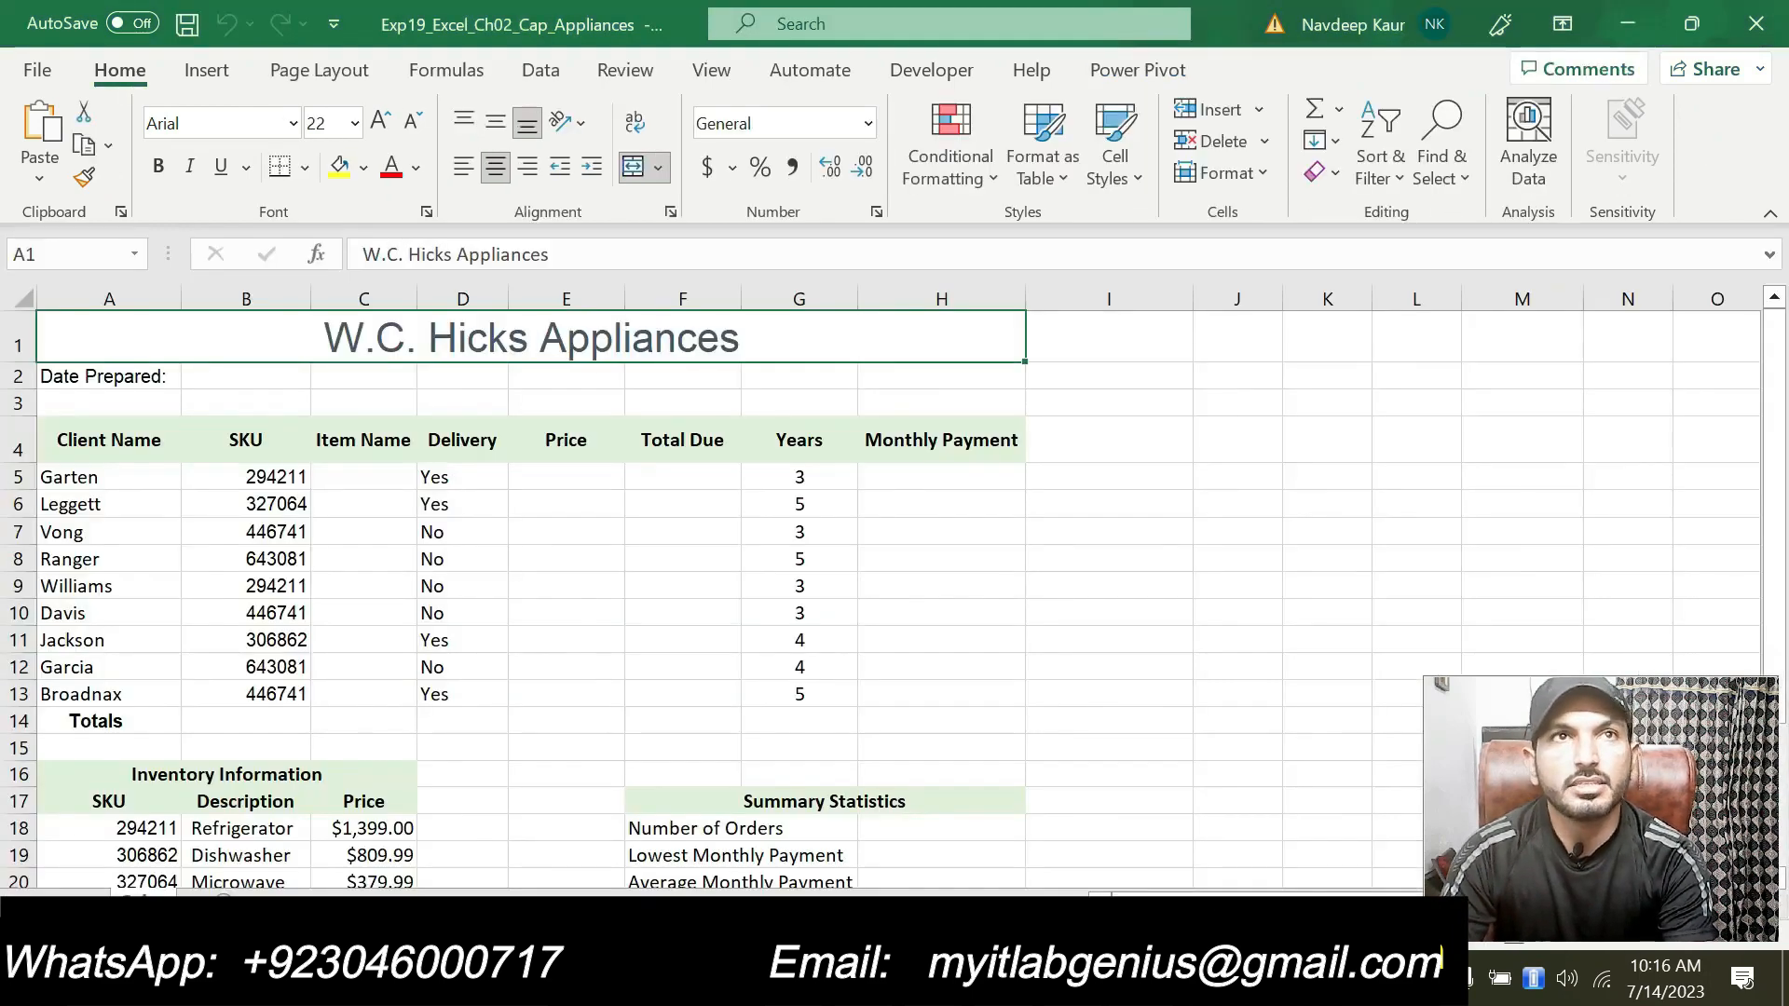
pyautogui.hotkey('alt', 'Tab')
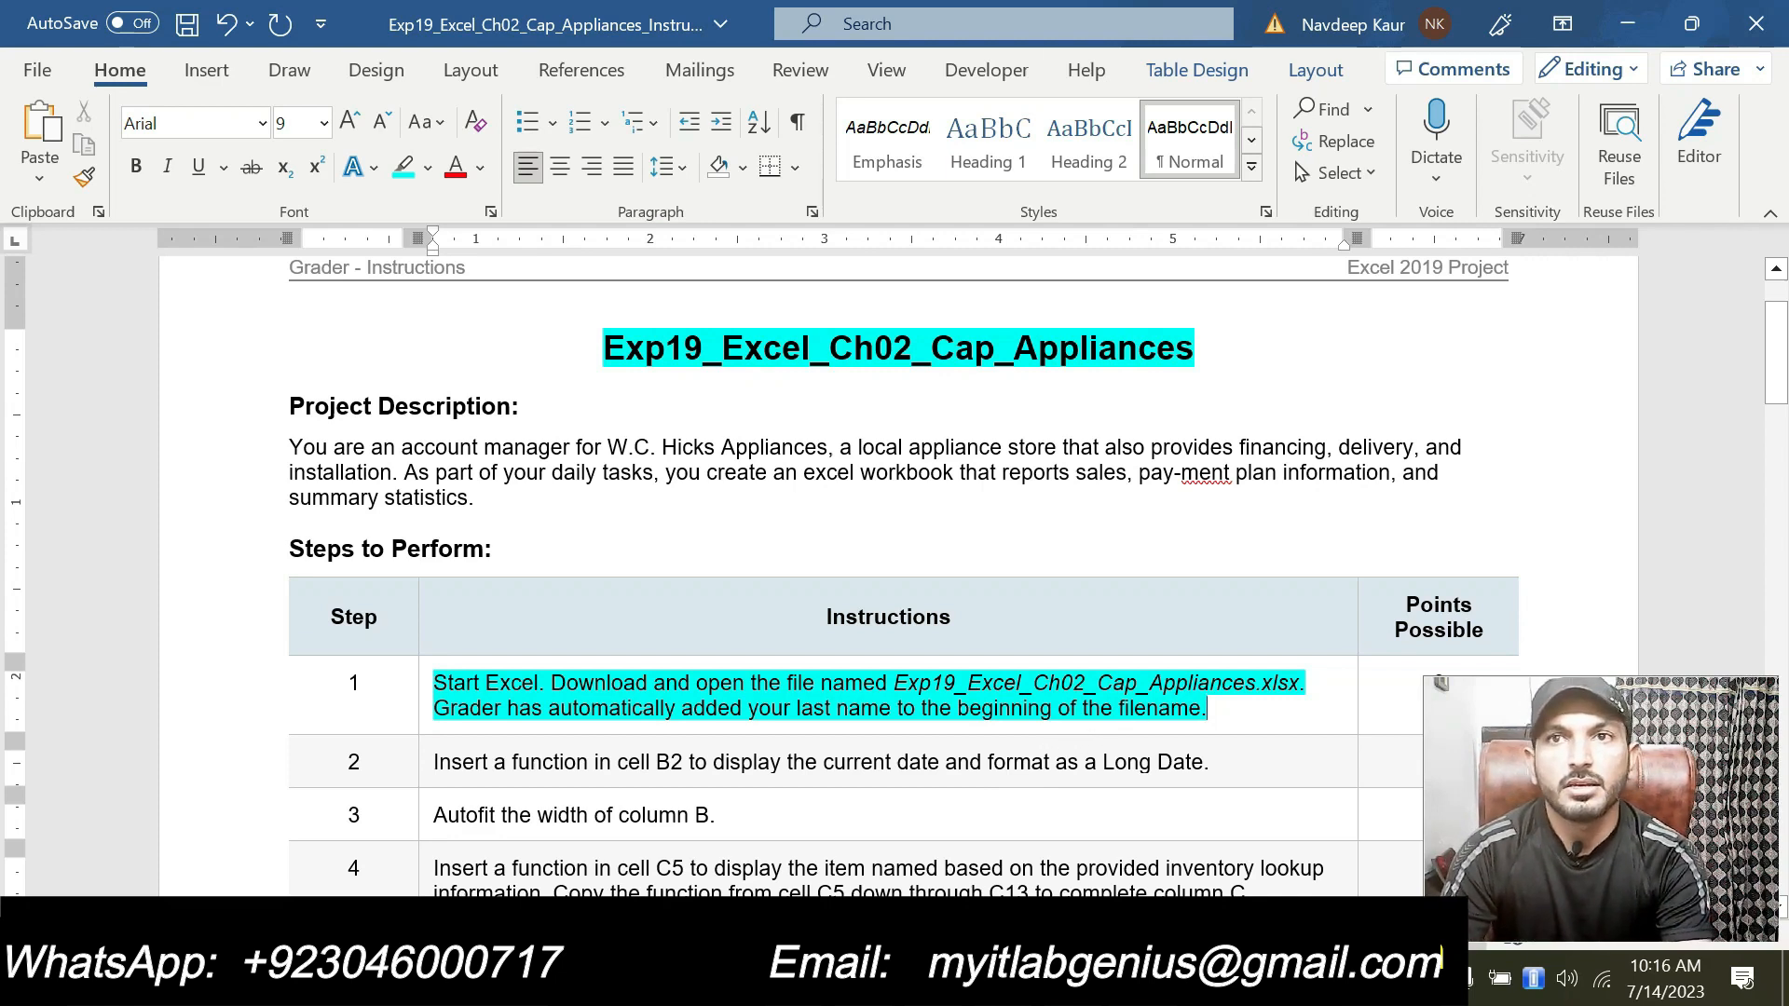
pyautogui.doubleClick(1212, 709)
pyautogui.moveTo(1212, 708); pyautogui.dragTo(434, 683)
pyautogui.click(578, 636)
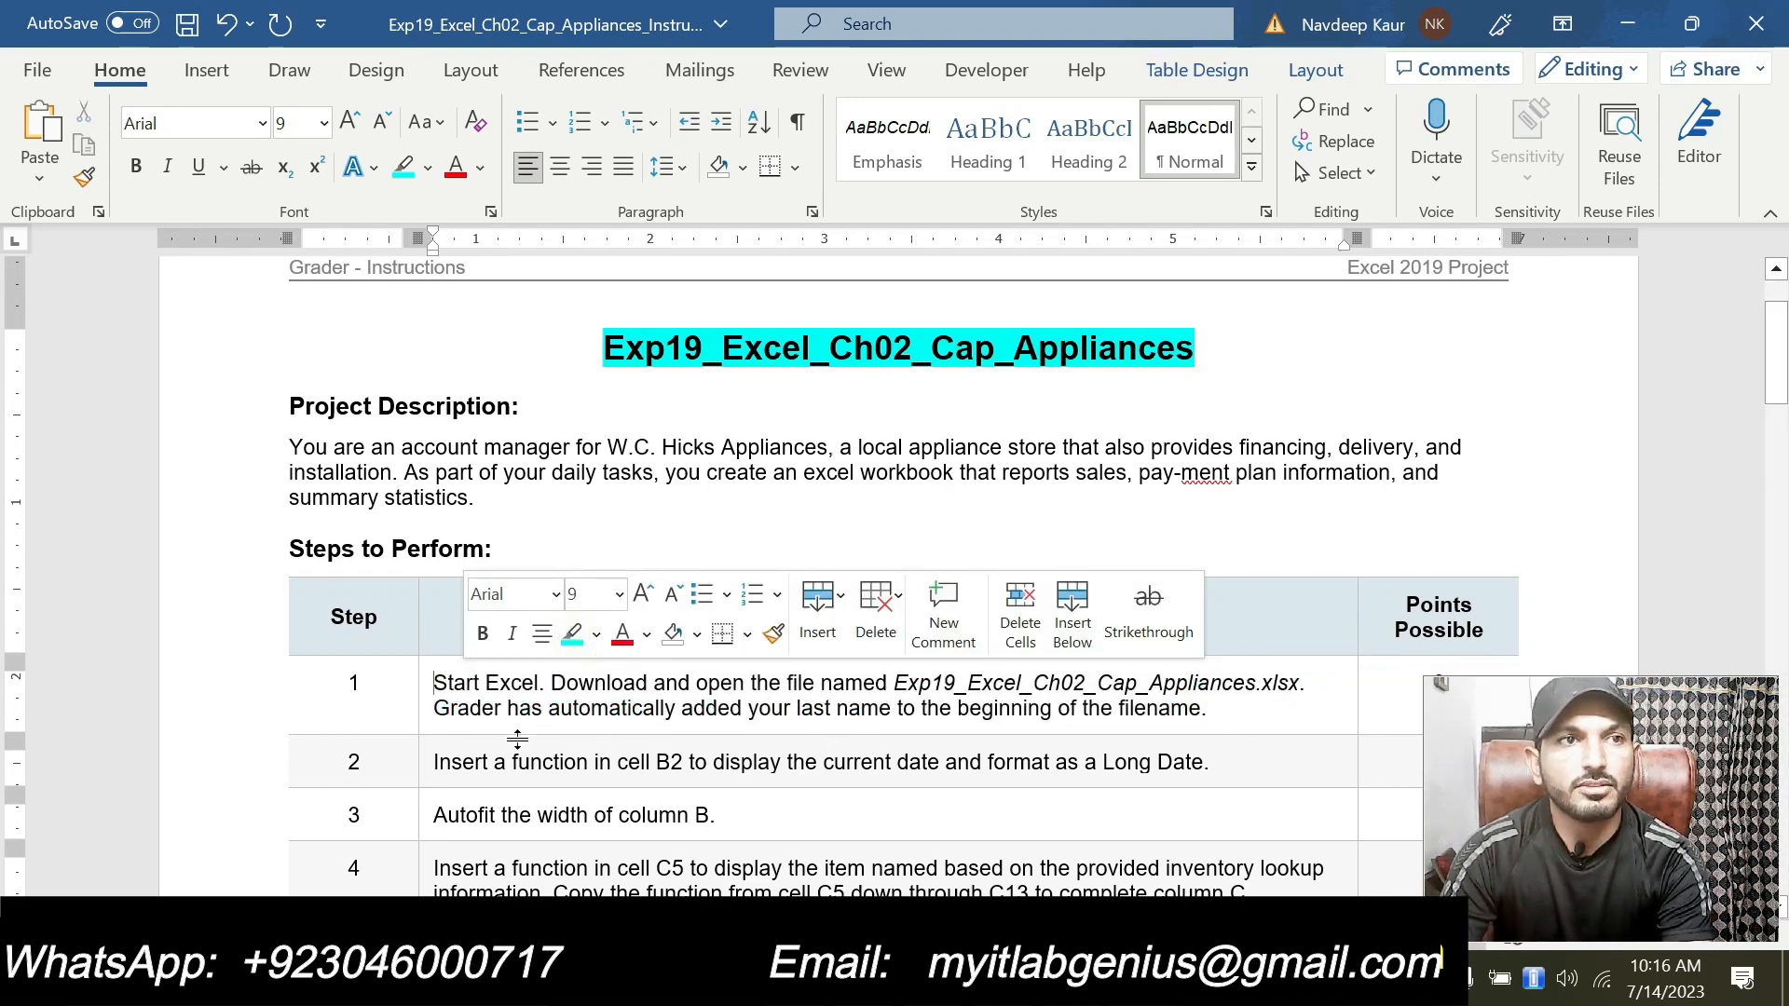
# Step: Highlight step 2's instruction text in turquoise
pyautogui.click(432, 759)
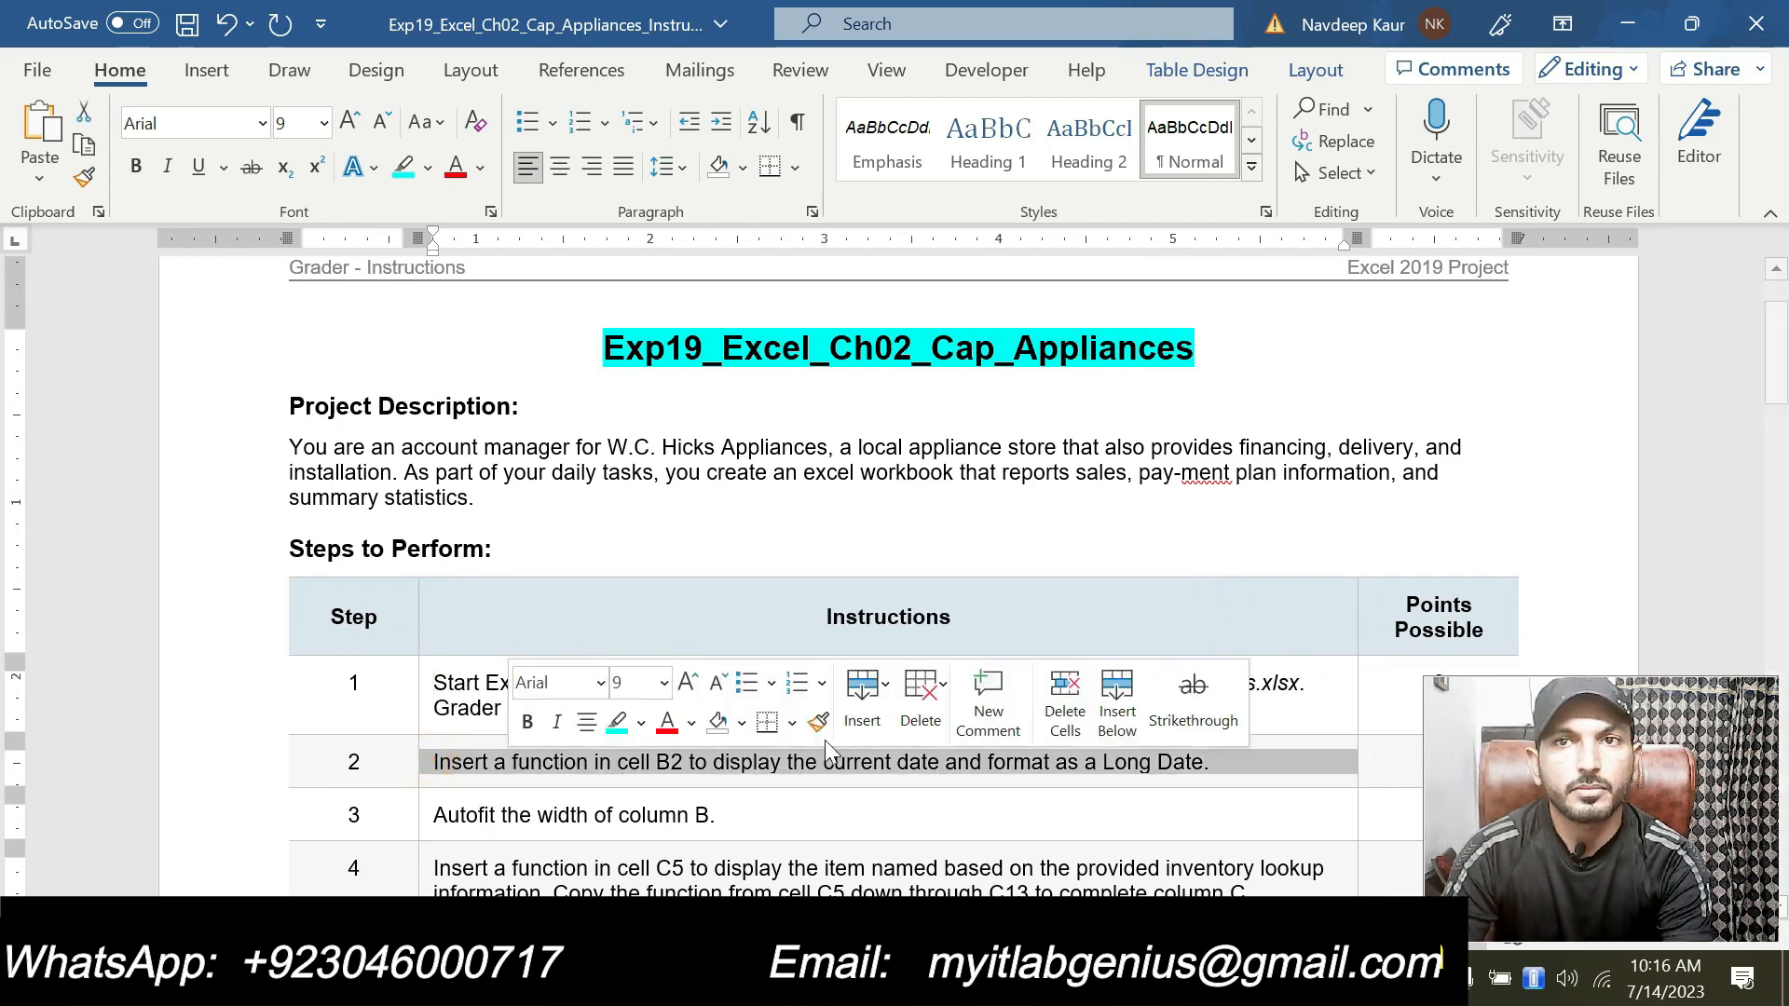
pyautogui.click(613, 729)
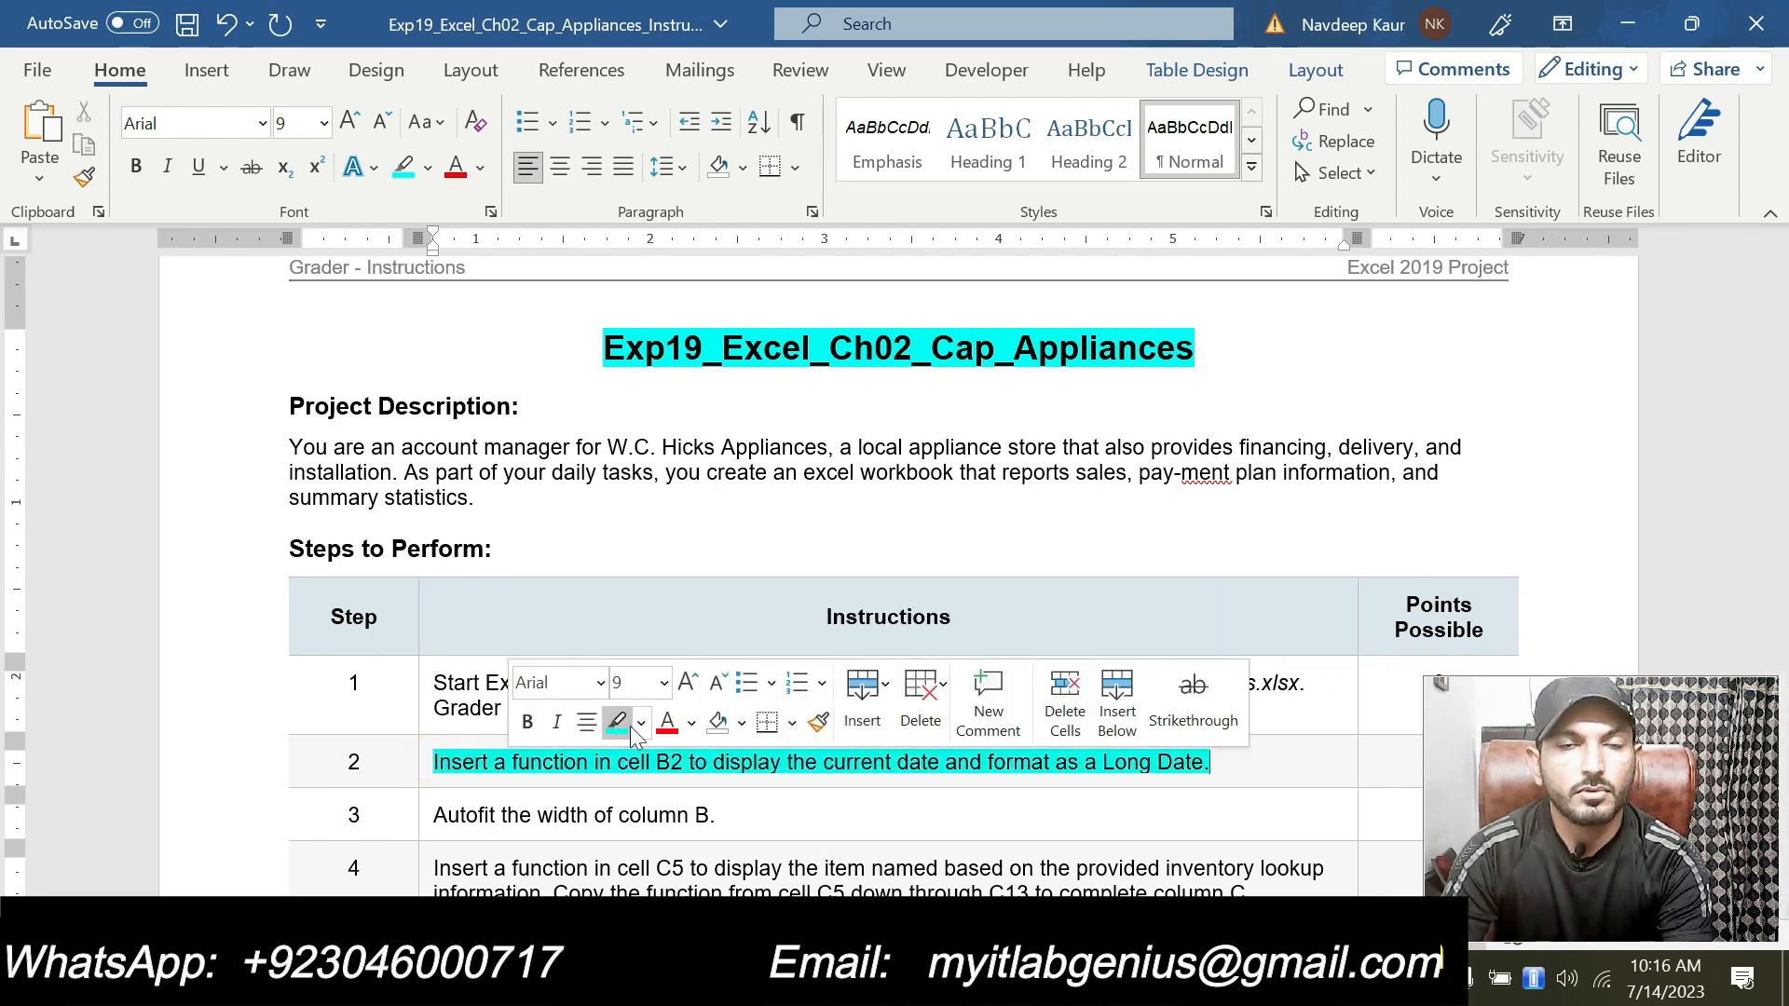
pyautogui.click(652, 760)
pyautogui.scroll(-2, 652, 755)
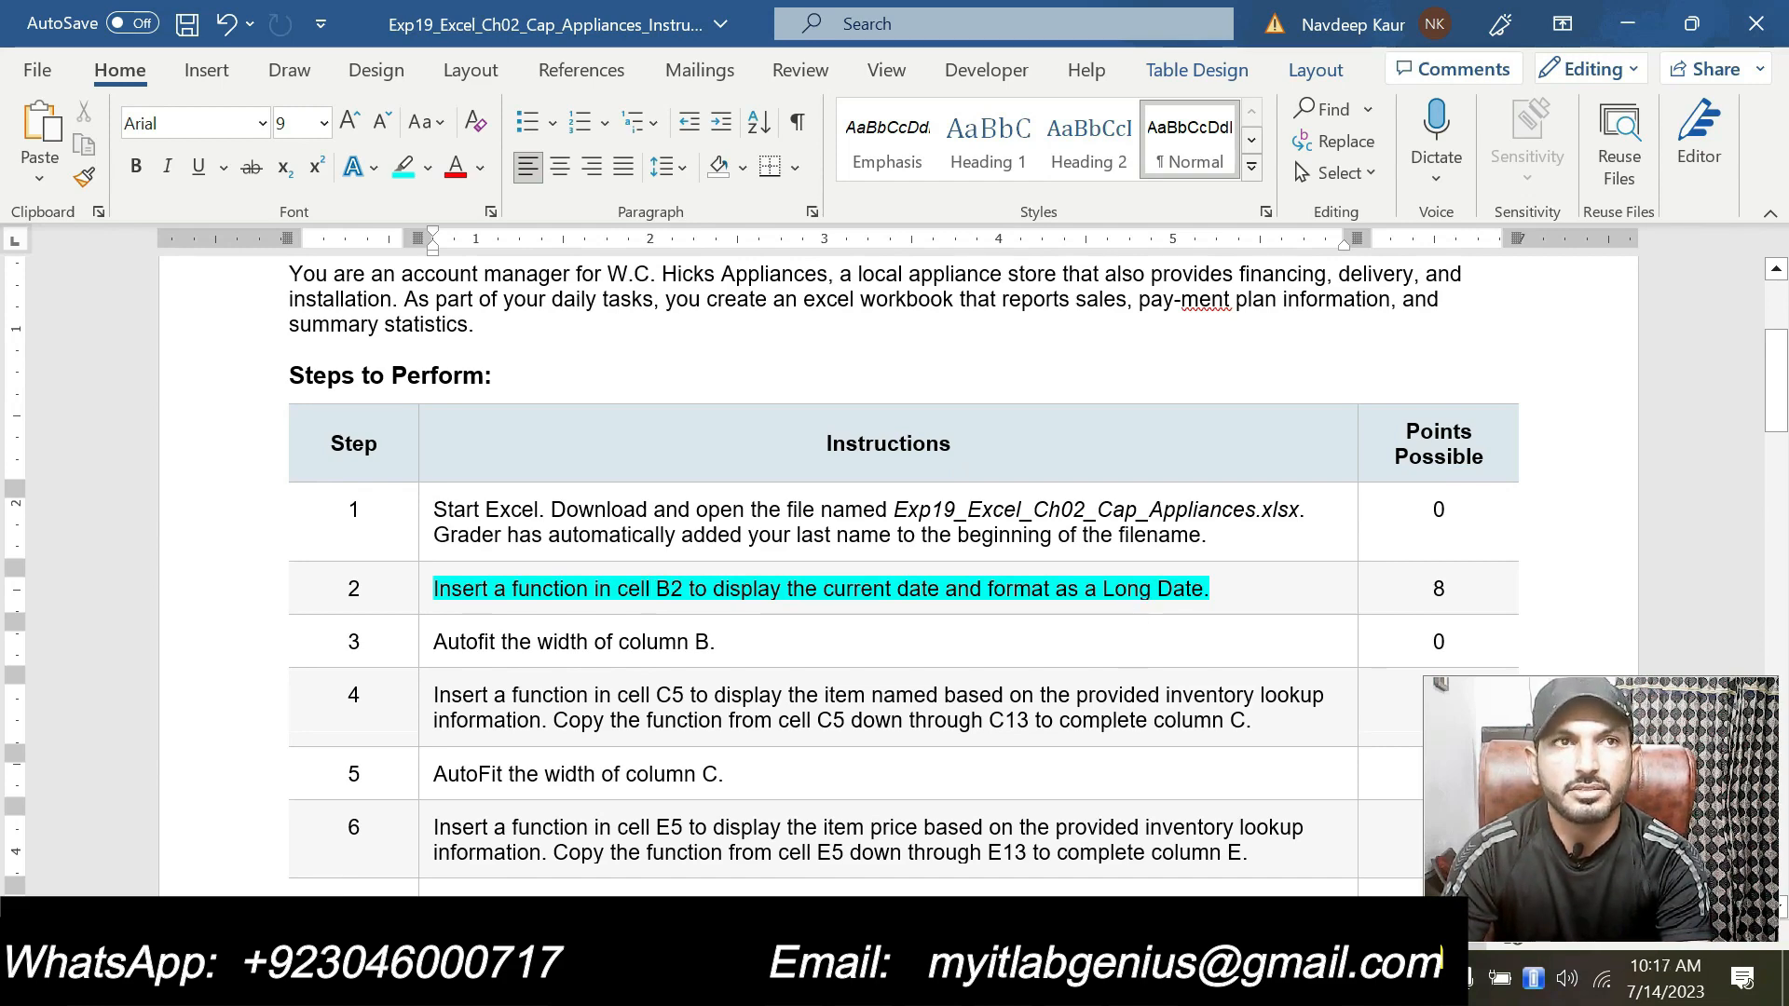
# Step: Switch to the workbook and enter the formula =TODAY() in cell B2
pyautogui.hotkey('alt', 'Tab')
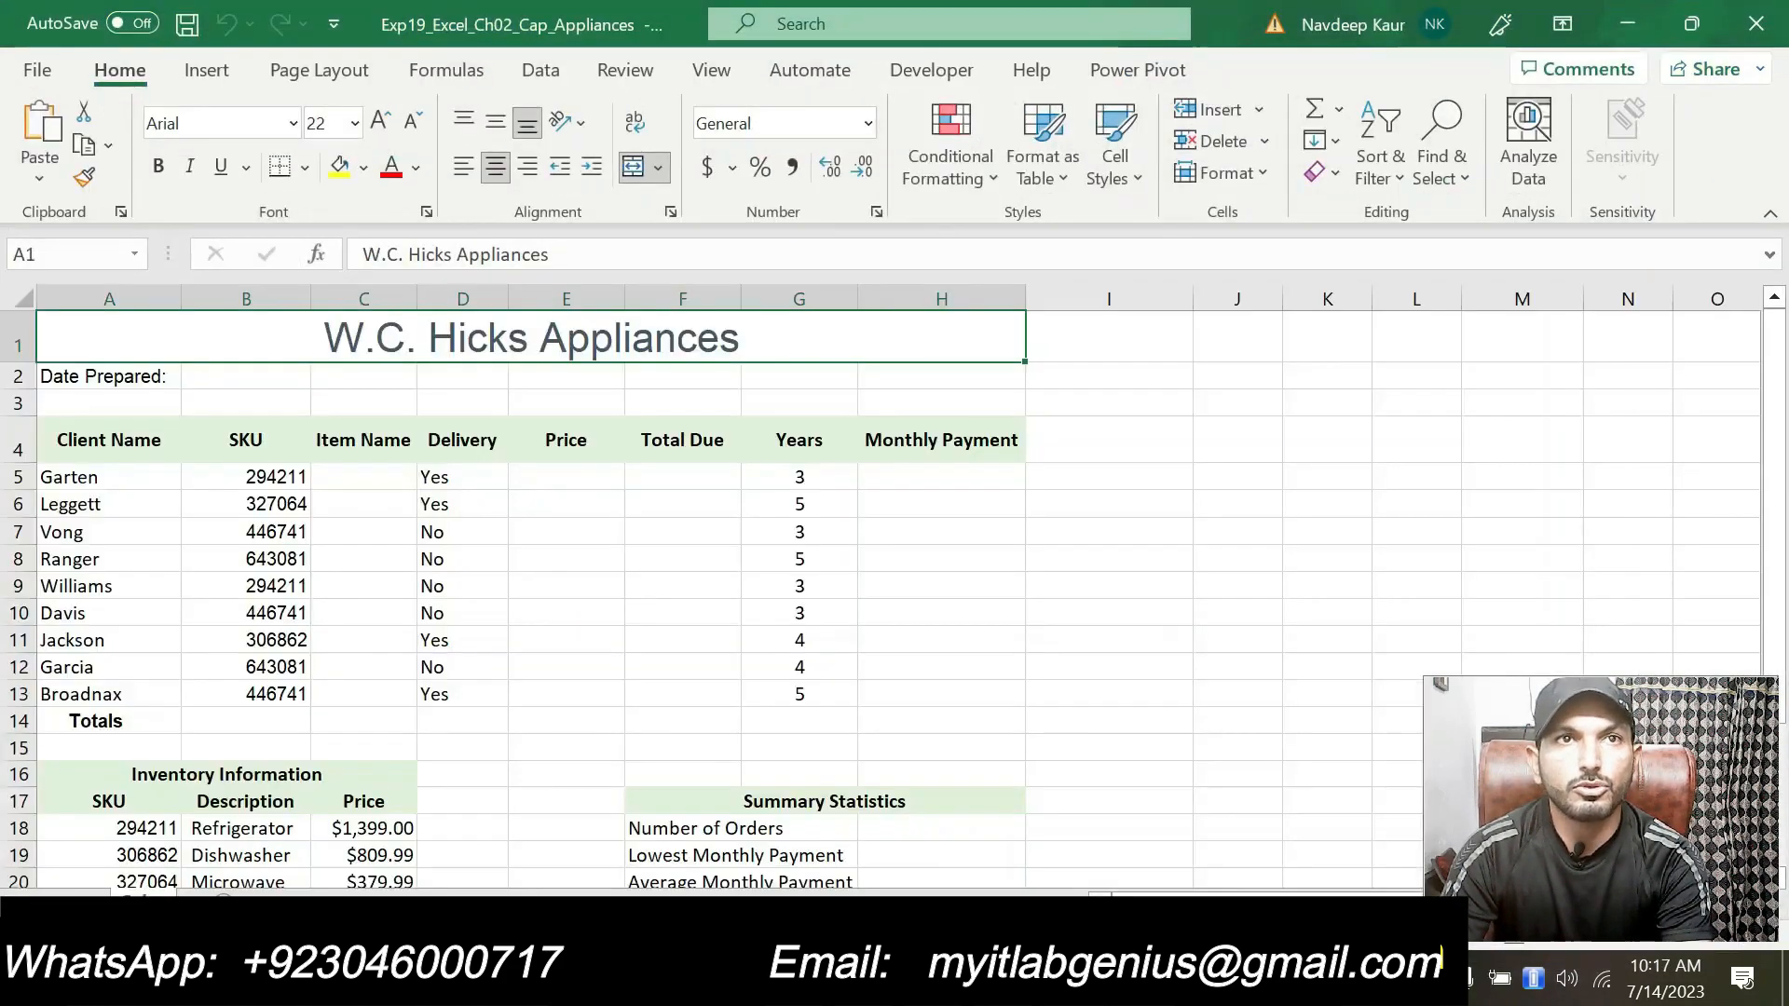
pyautogui.click(272, 376)
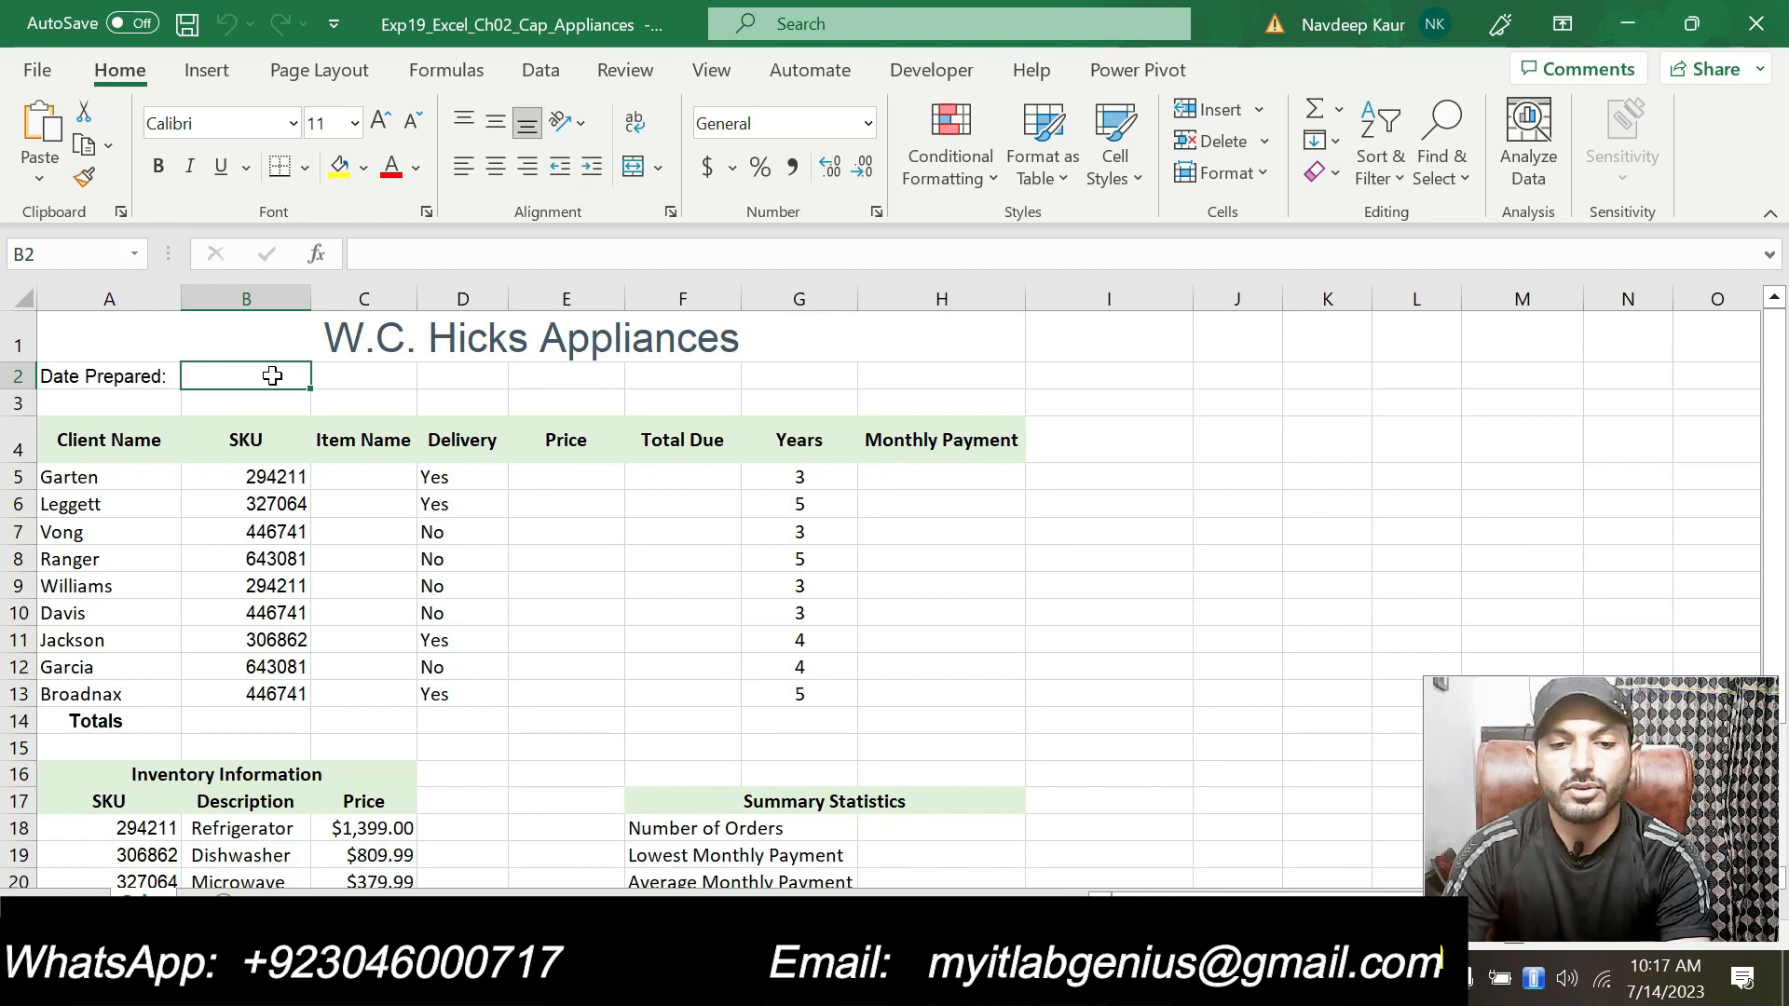
pyautogui.write('=')
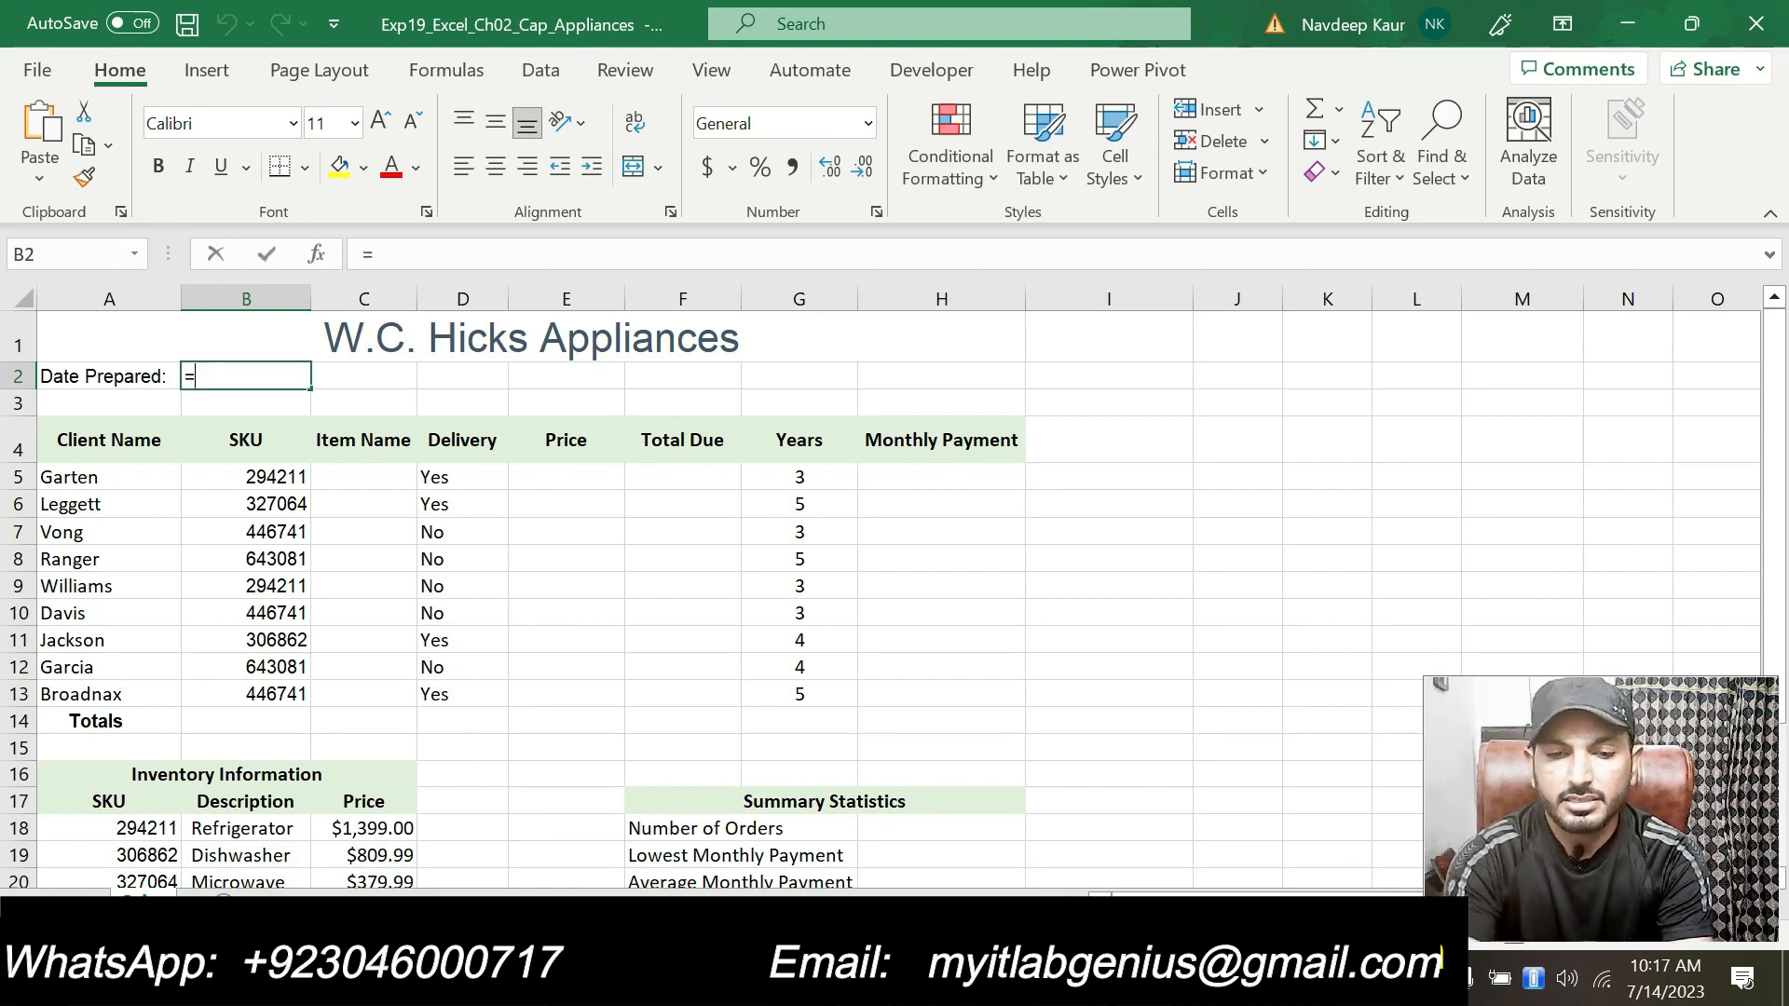
pyautogui.write('tod')
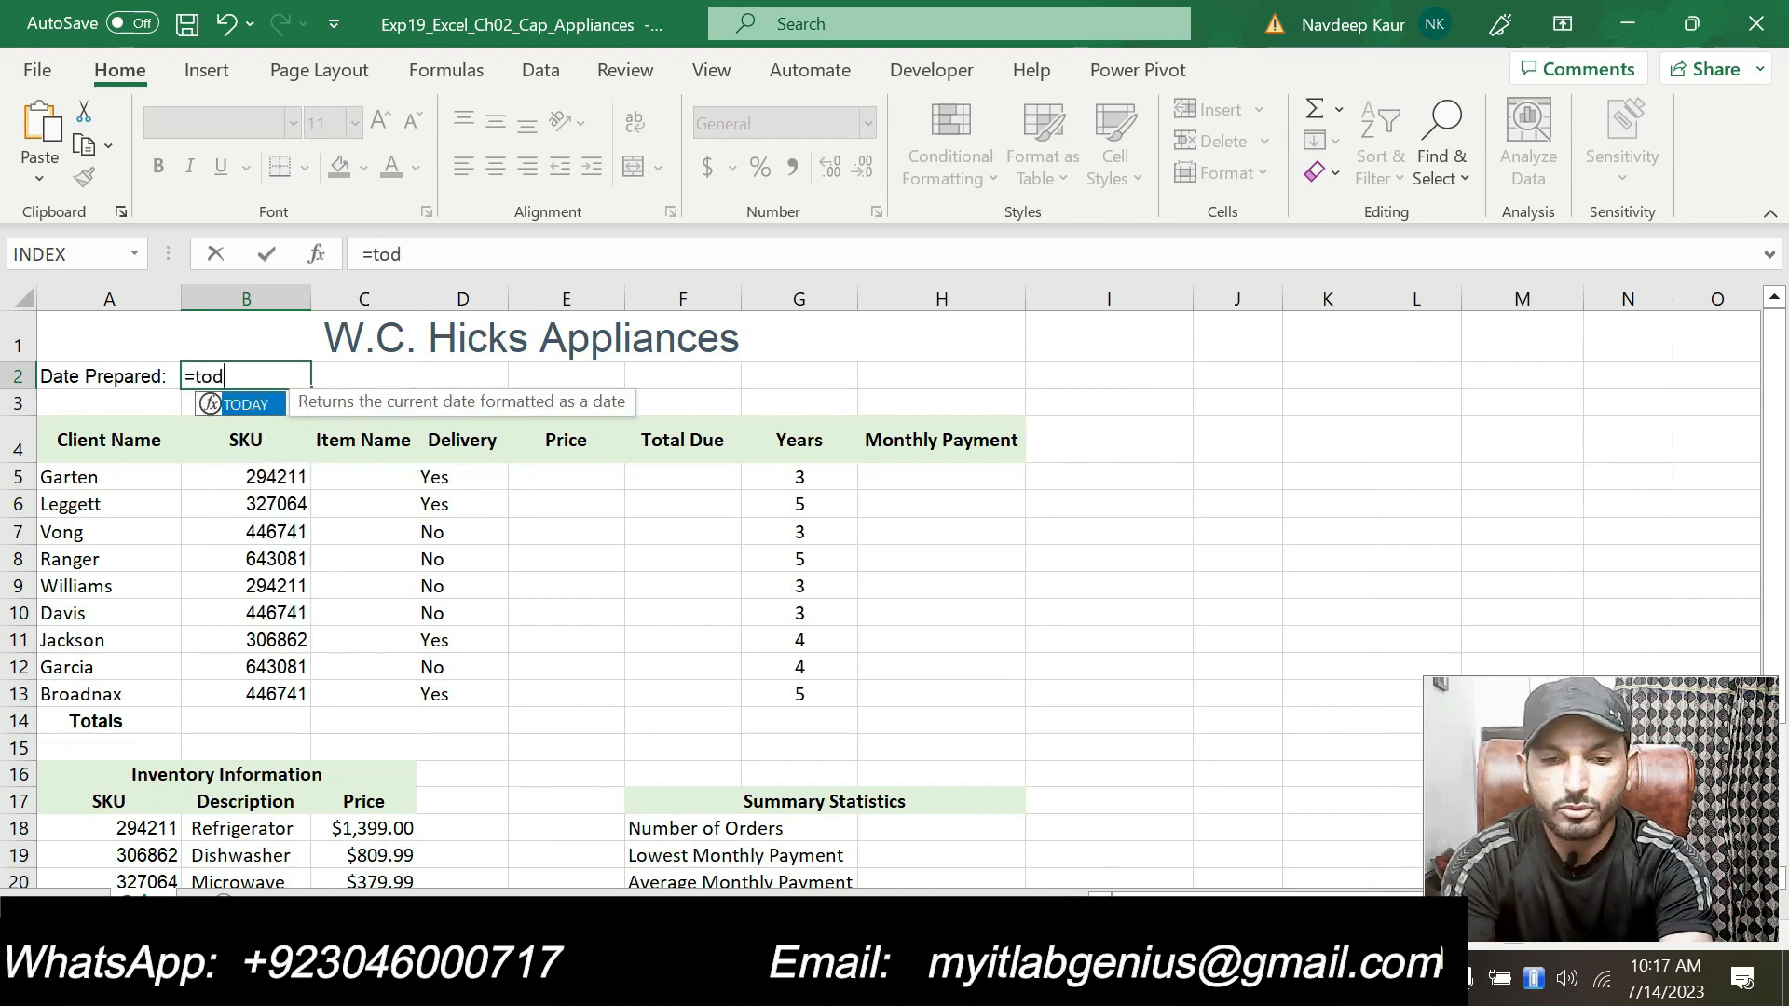
pyautogui.write('ay')
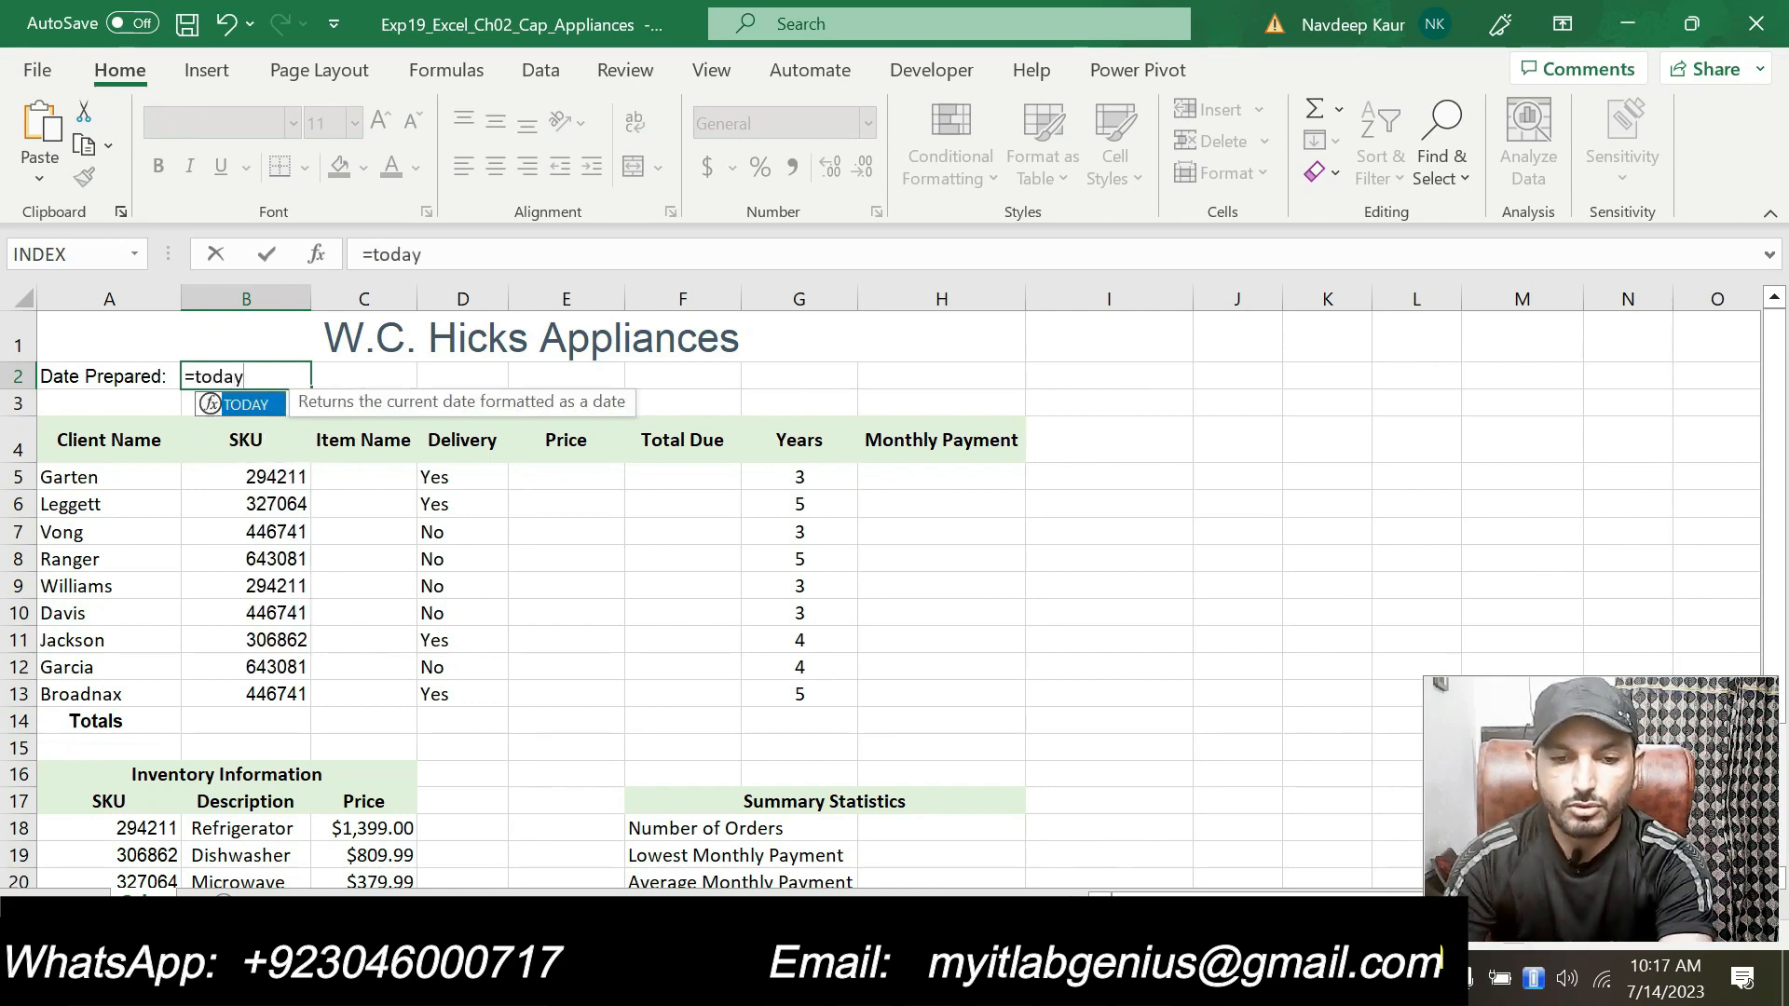
pyautogui.doubleClick(244, 404)
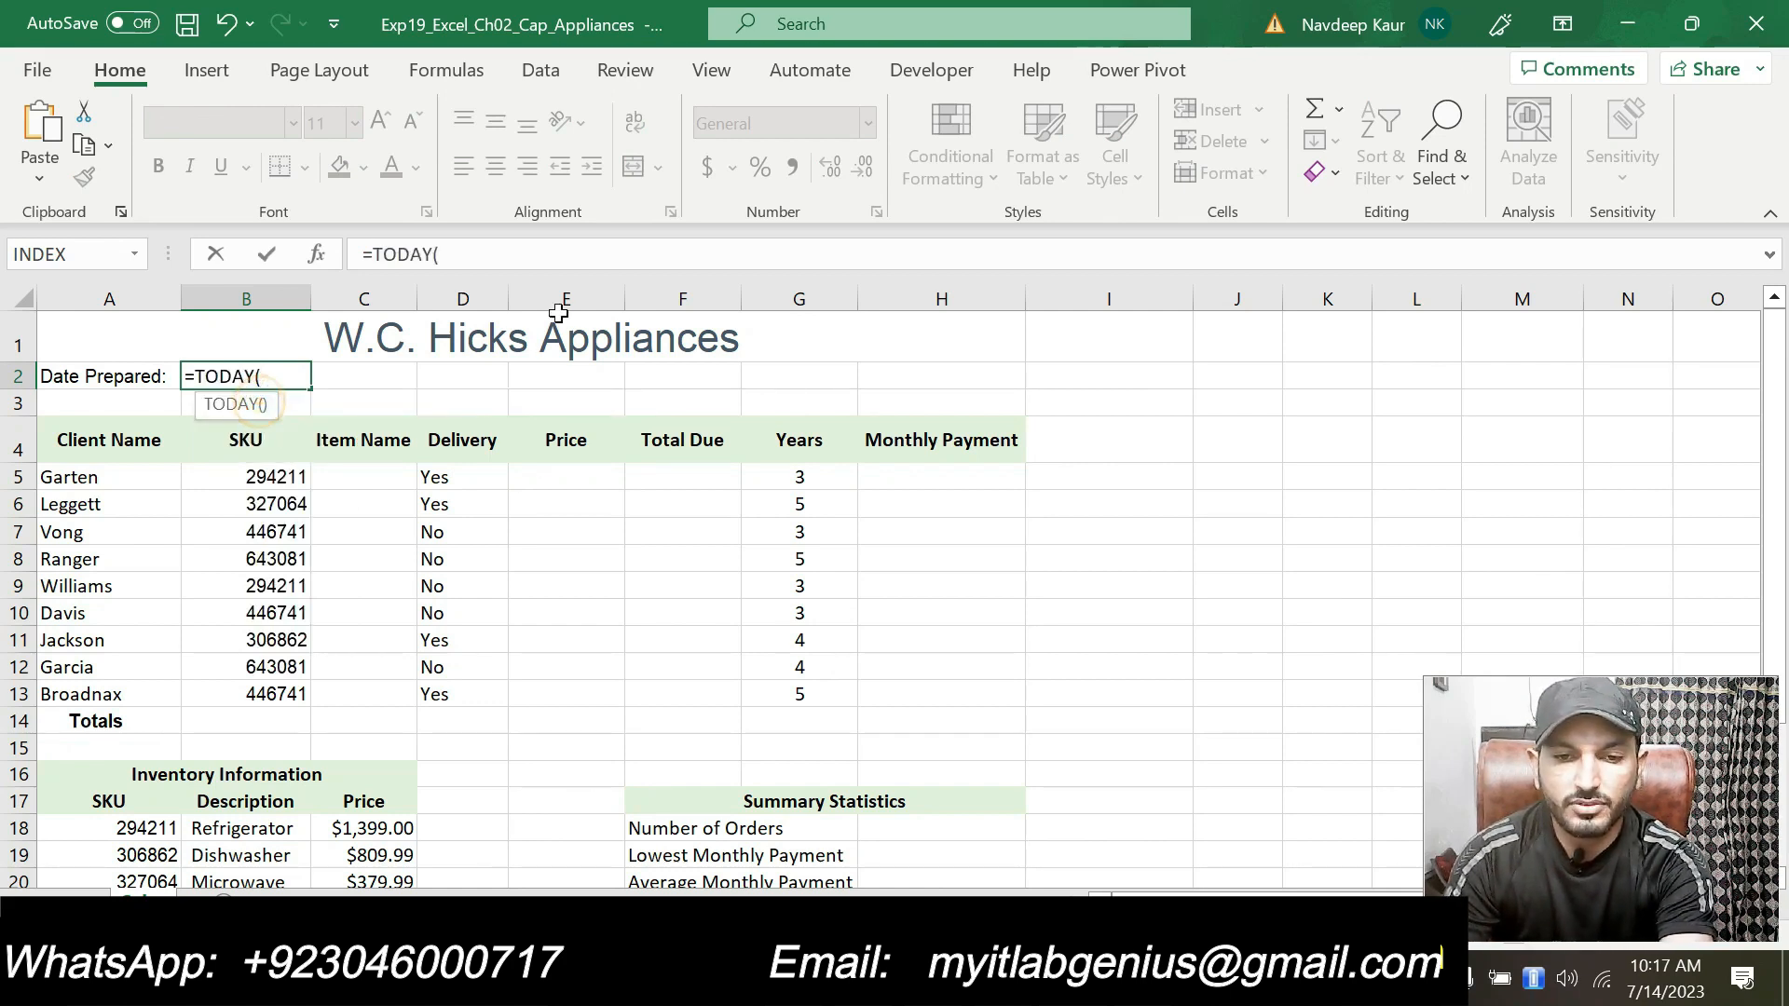
pyautogui.click(559, 249)
pyautogui.write(')')
pyautogui.press('Return')
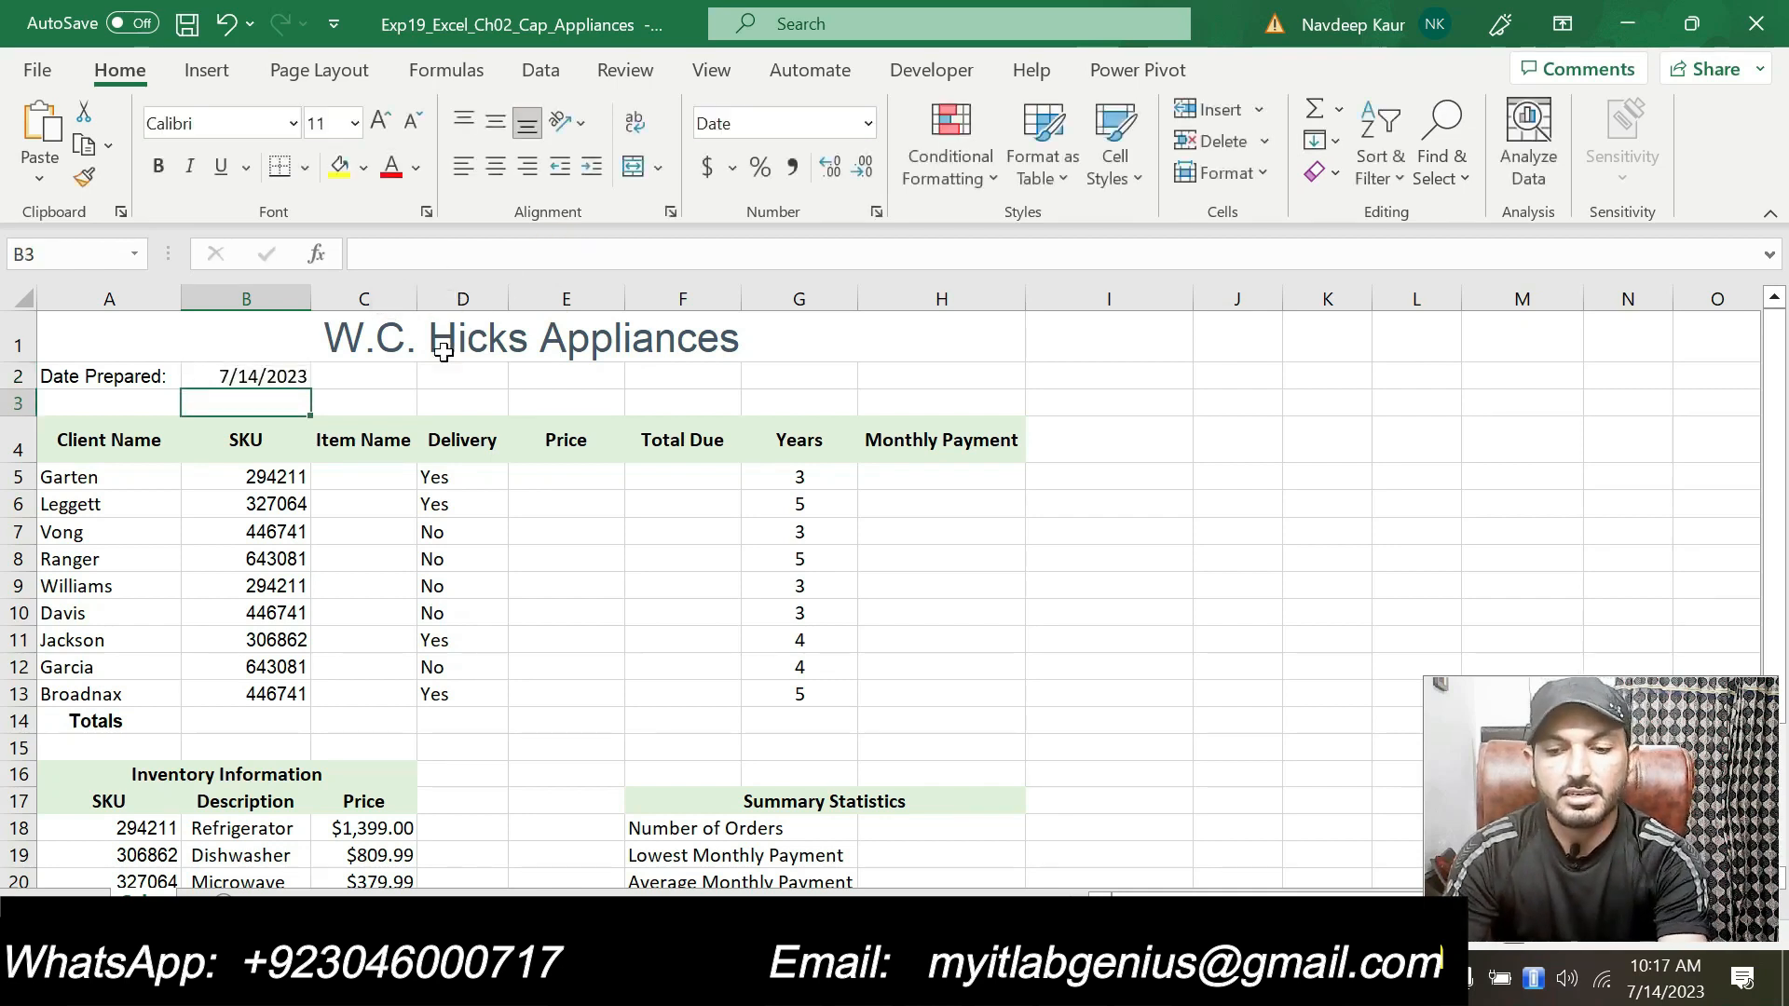
# Step: Apply the Long Date number format to cell B2 and autofit the width of column B
pyautogui.click(294, 380)
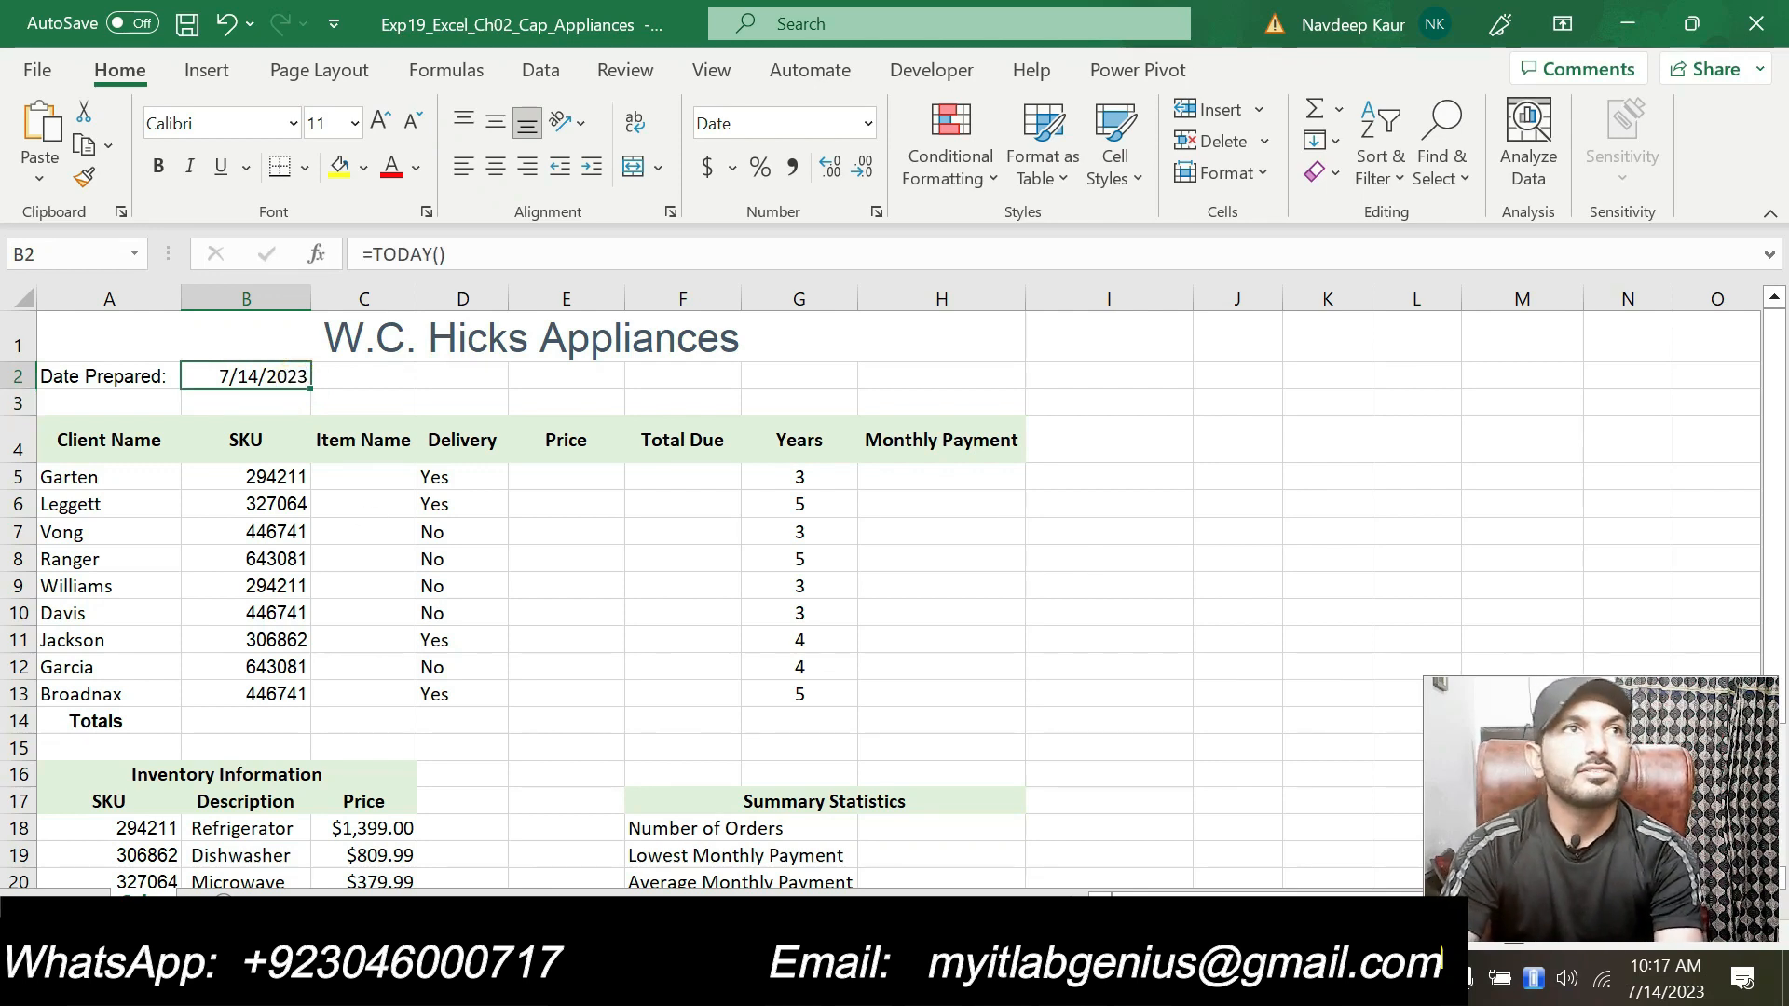
pyautogui.click(869, 123)
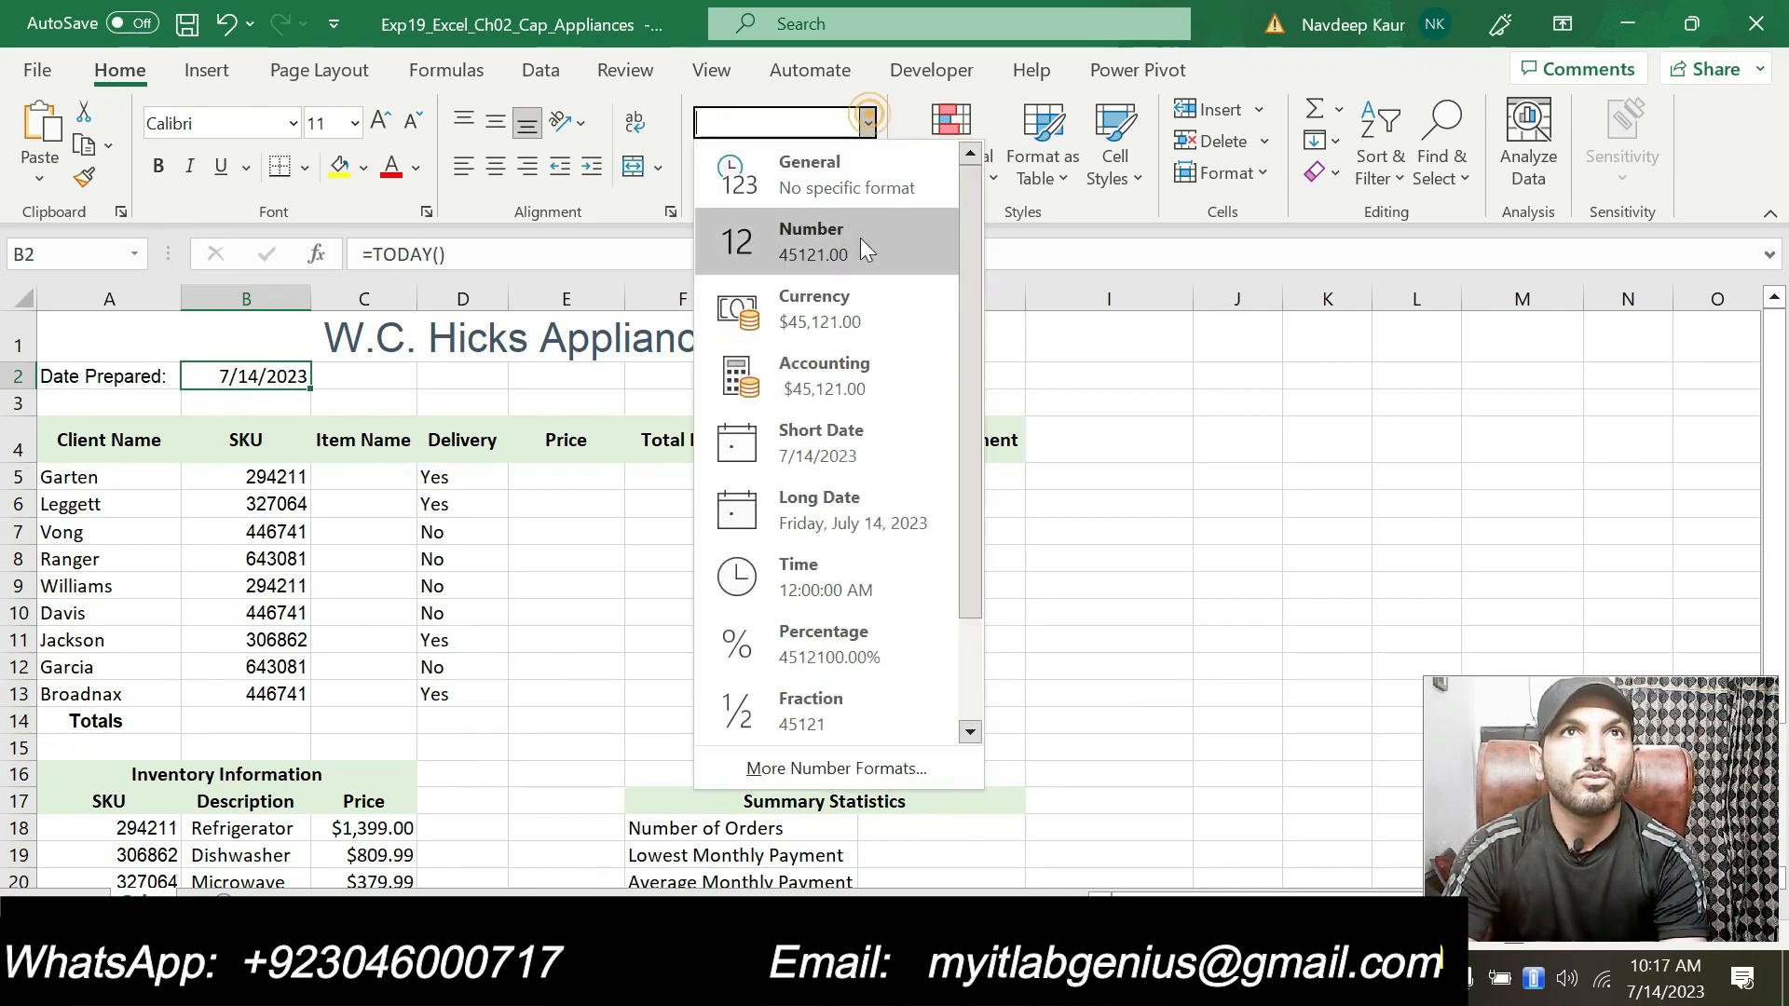
pyautogui.click(851, 508)
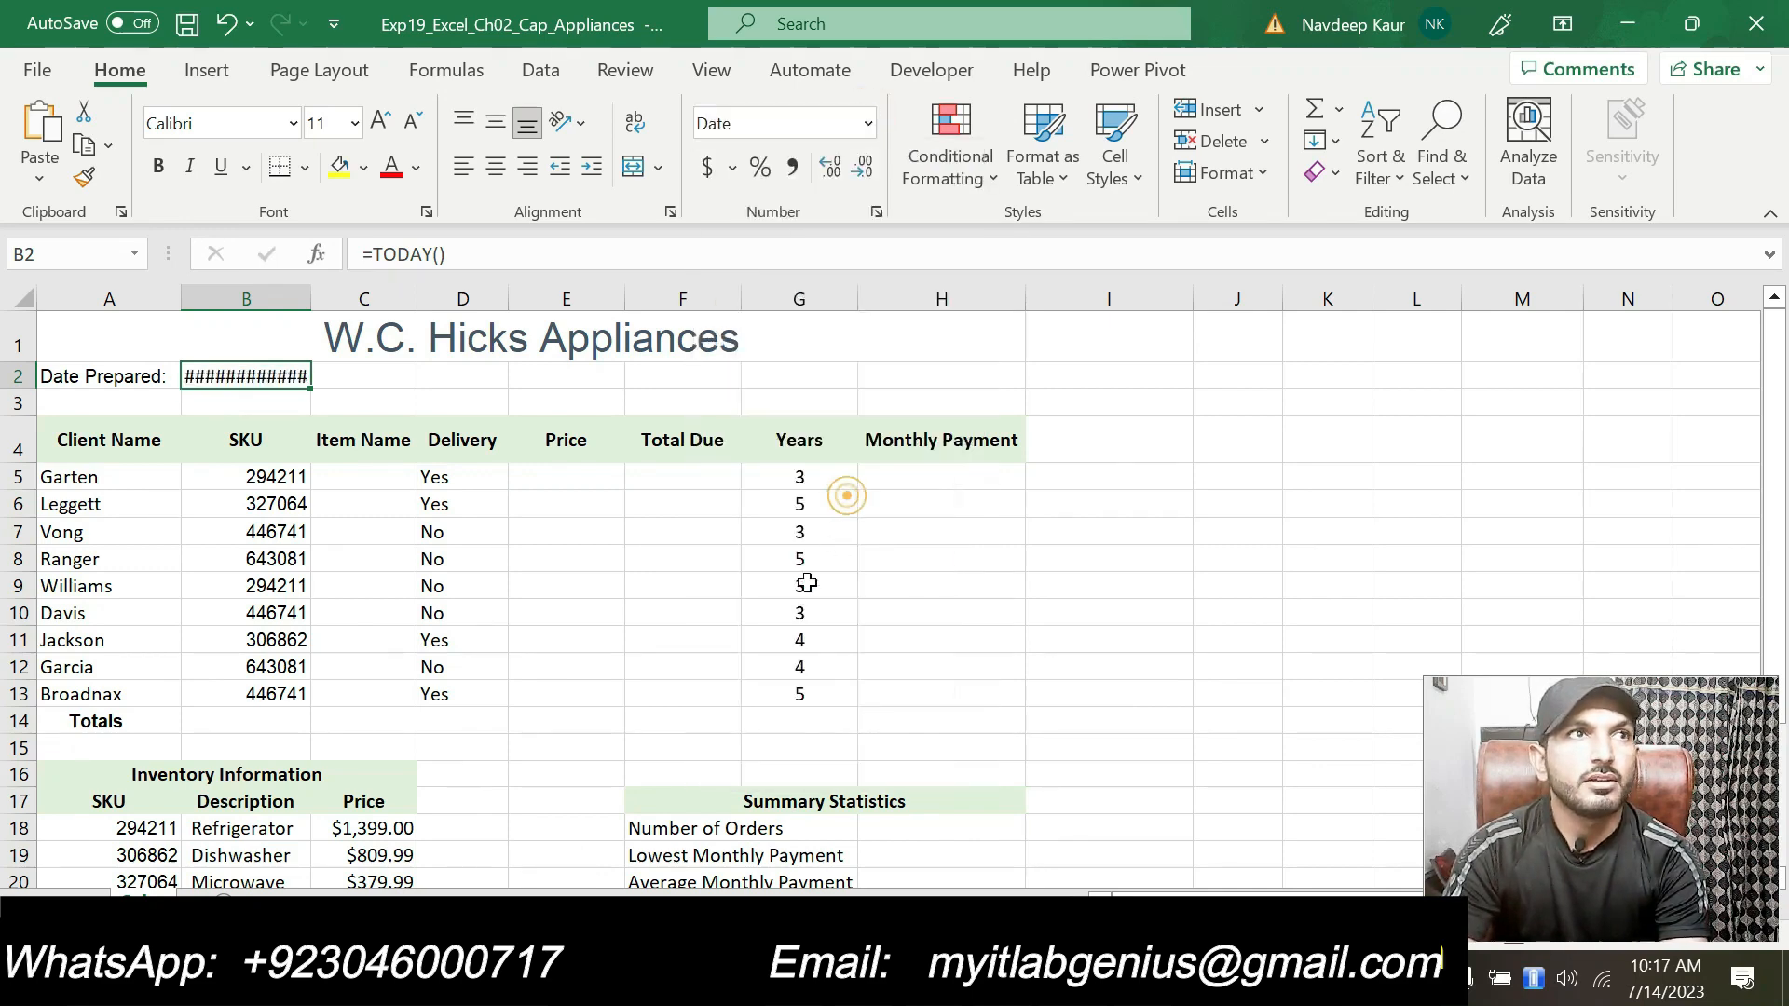
pyautogui.doubleClick(311, 297)
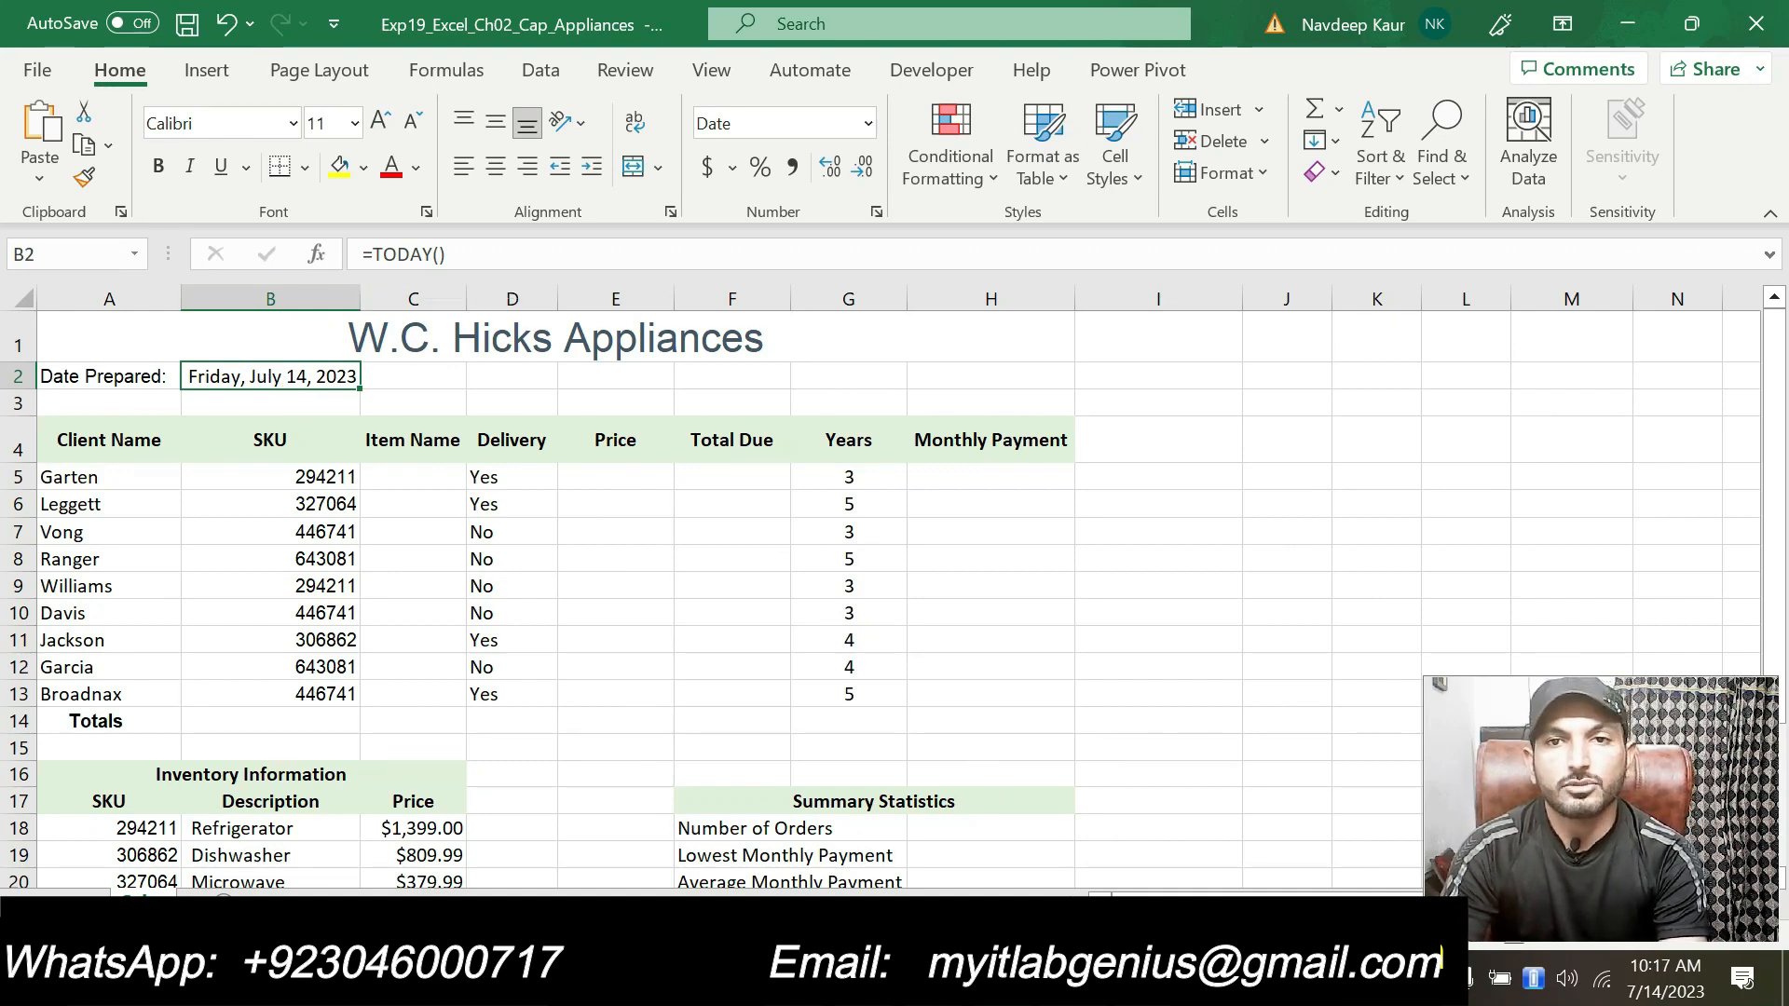
# Step: Switch to the instructions and remove the highlight from step 2's instruction text
pyautogui.hotkey('alt', 'Tab')
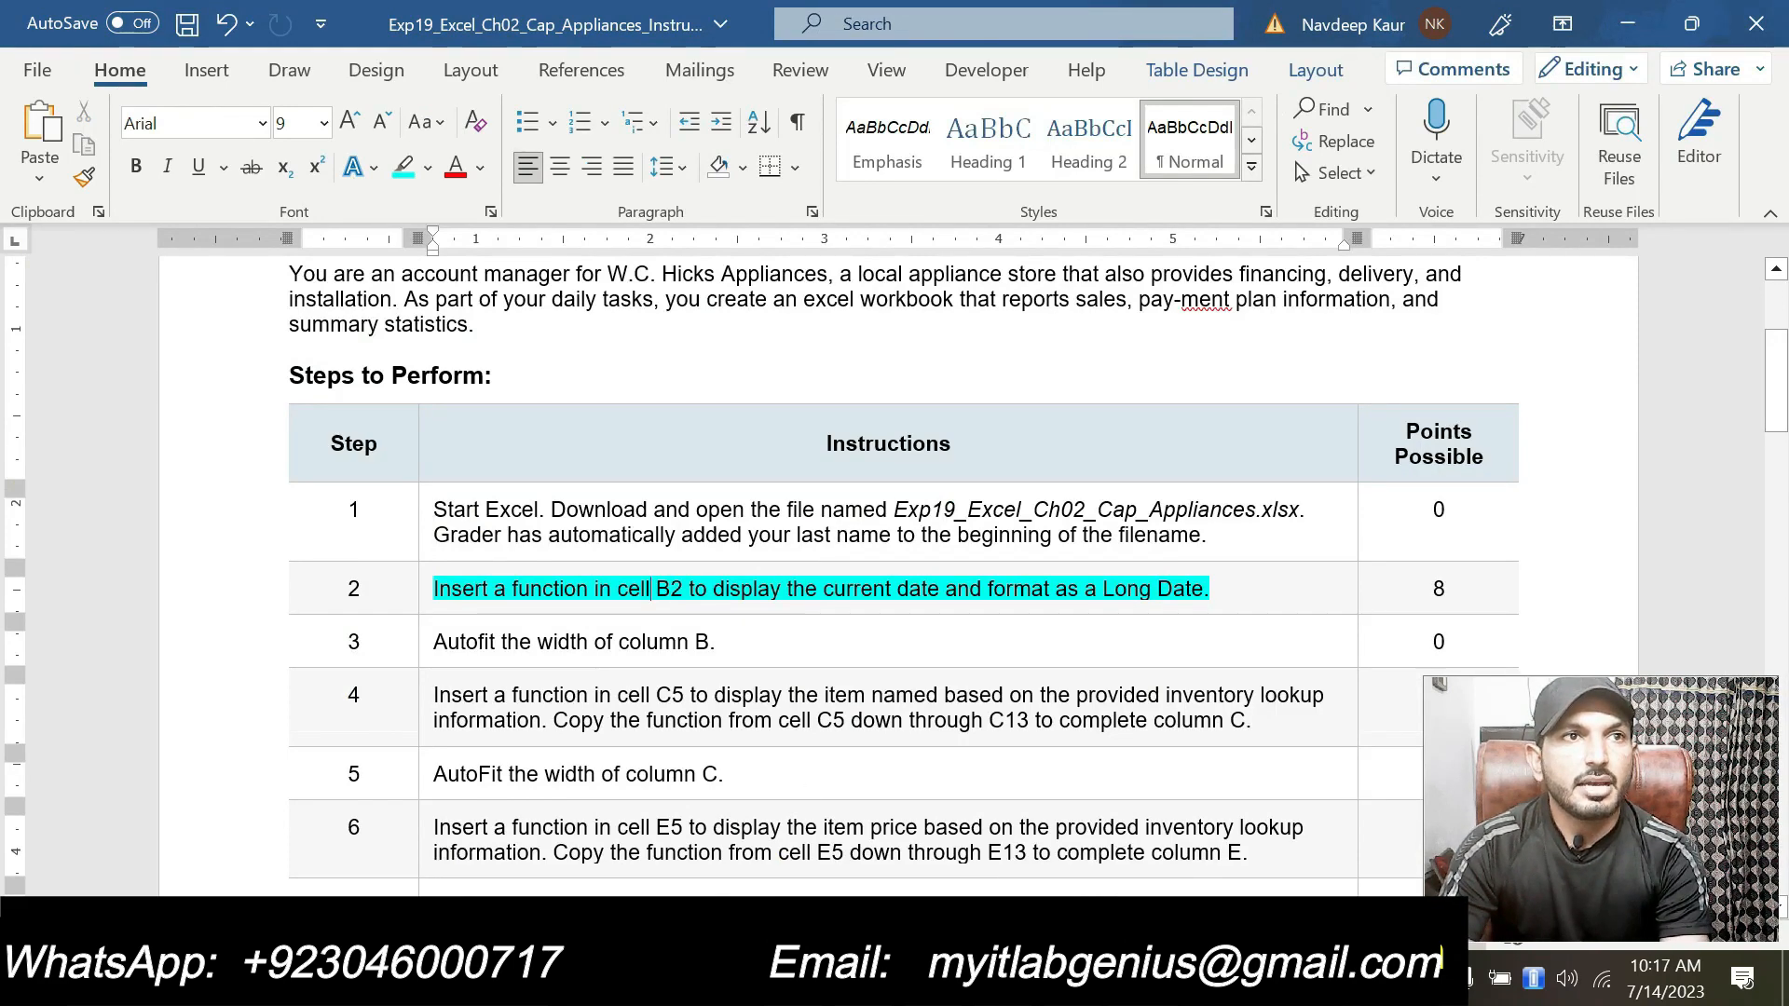
pyautogui.moveTo(434, 588); pyautogui.dragTo(1130, 573)
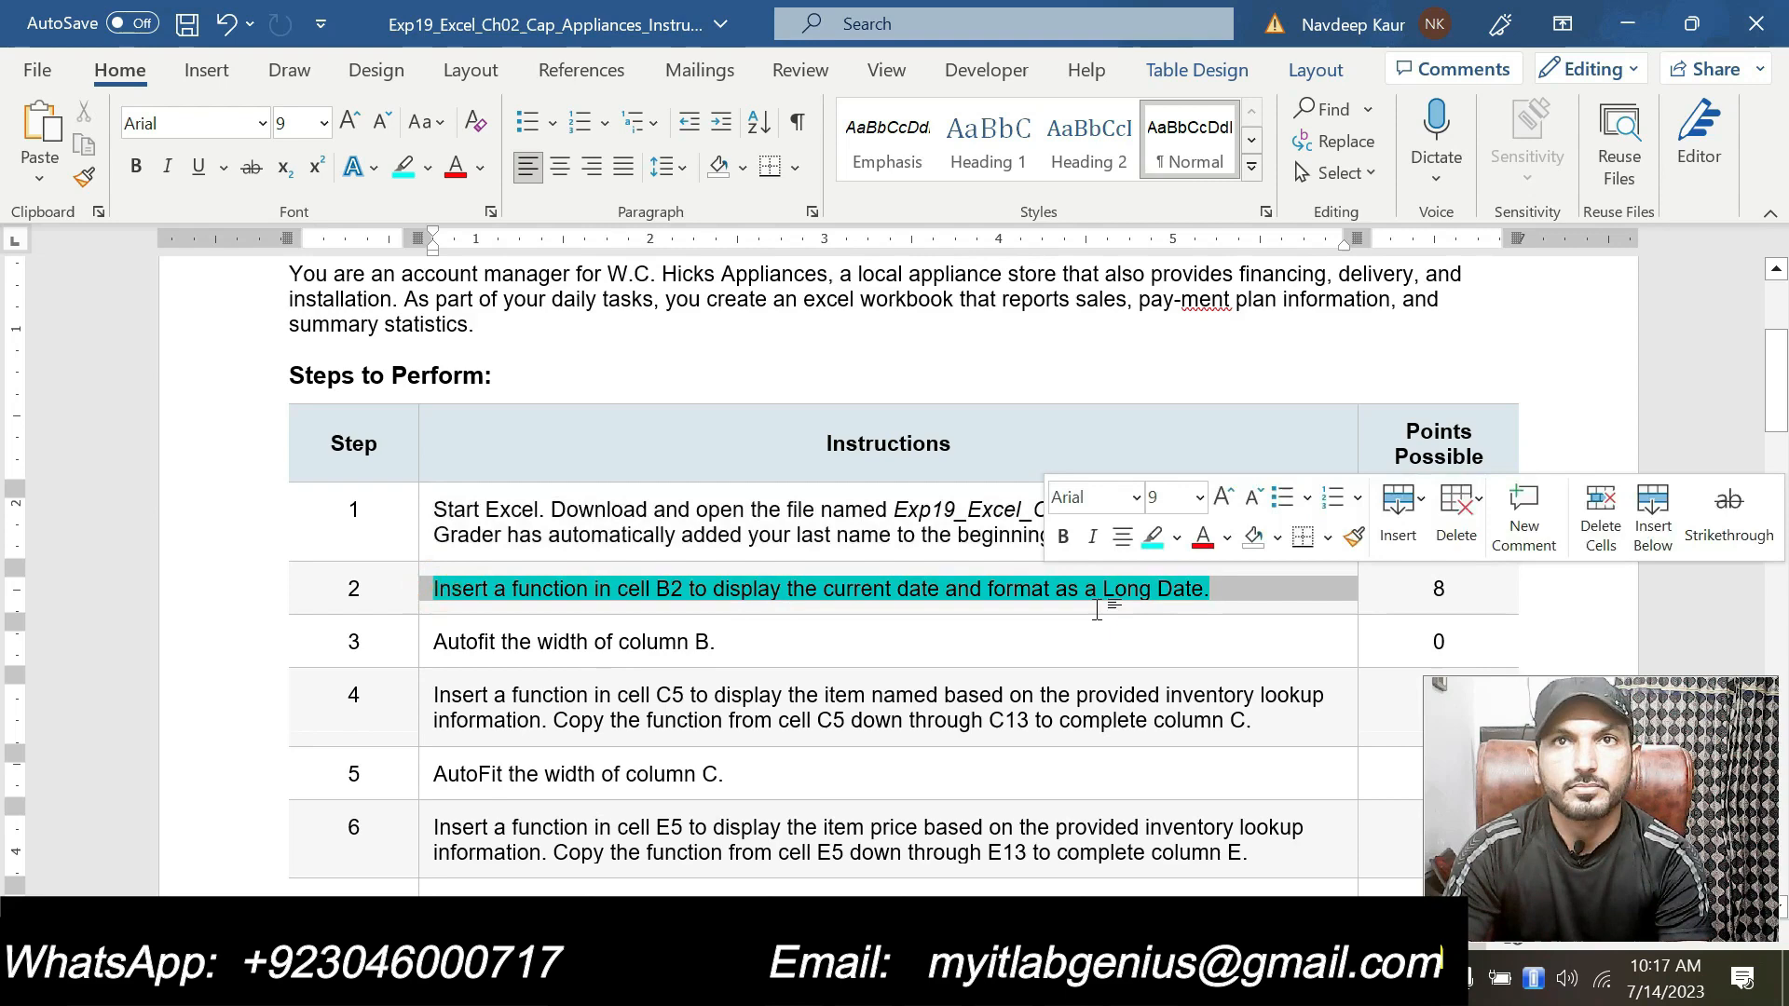
pyautogui.click(1153, 539)
# Step: Highlight step 3's instruction text in turquoise
pyautogui.moveTo(711, 642); pyautogui.dragTo(433, 642)
pyautogui.click(587, 596)
pyautogui.click(652, 641)
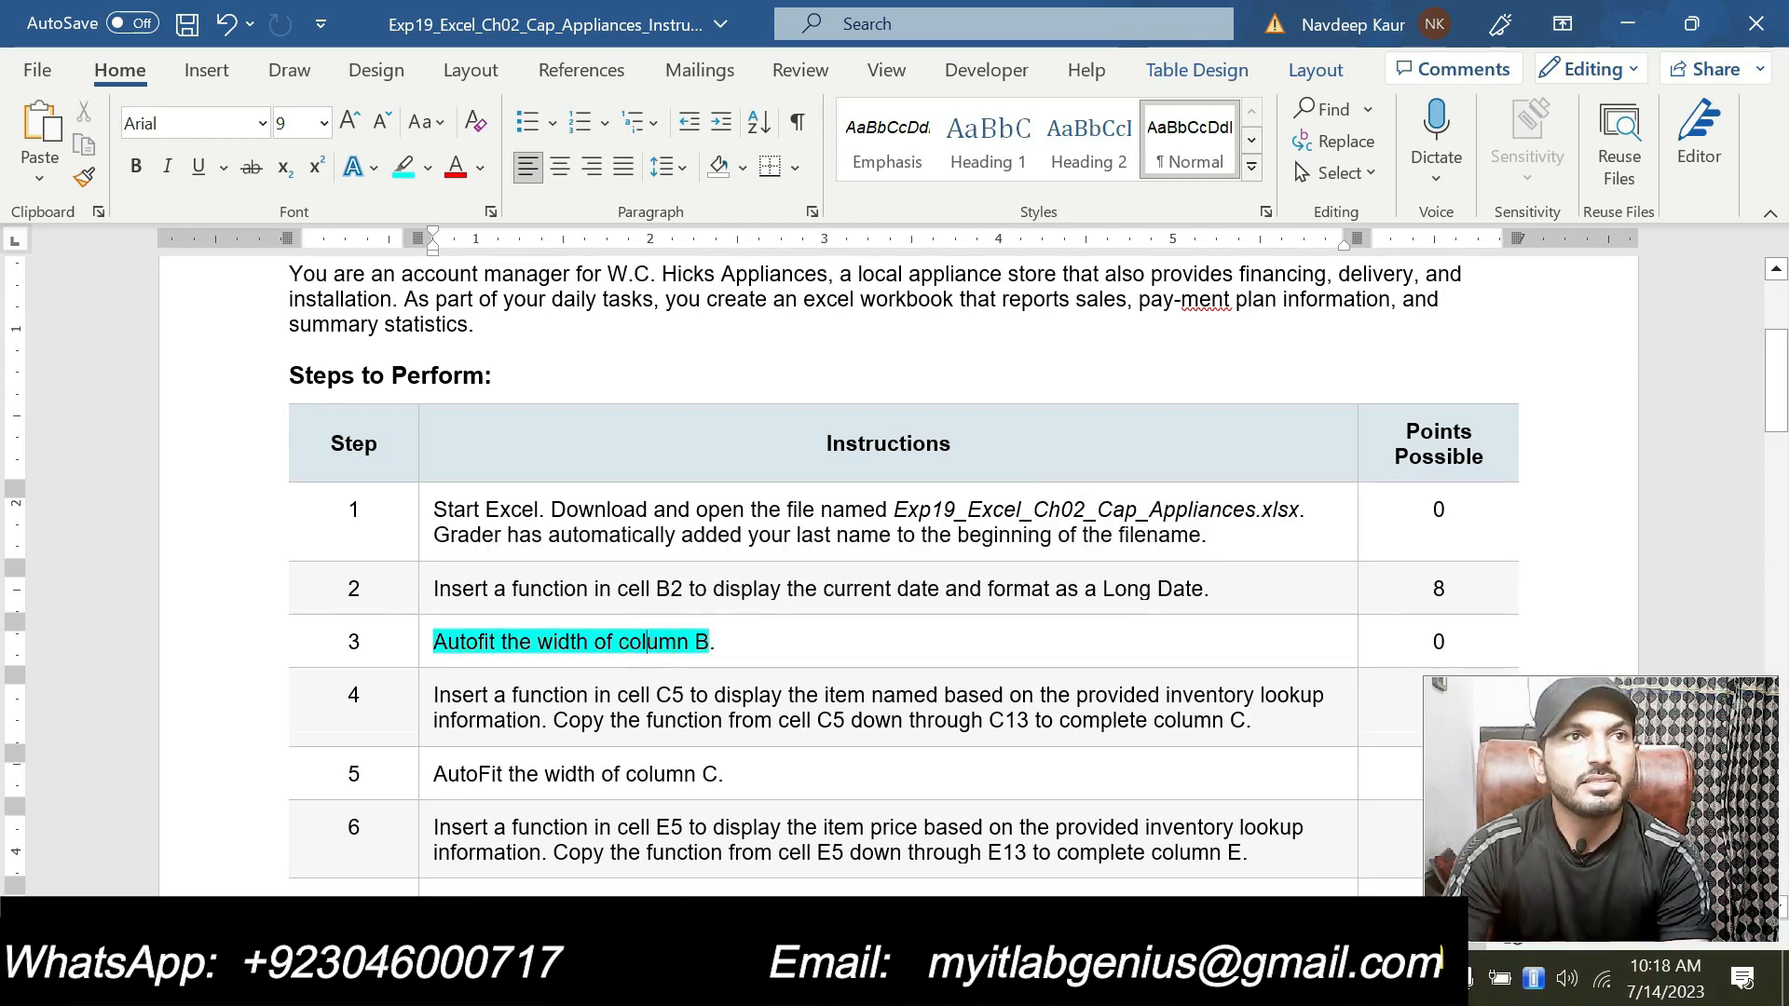
pyautogui.click(774, 637)
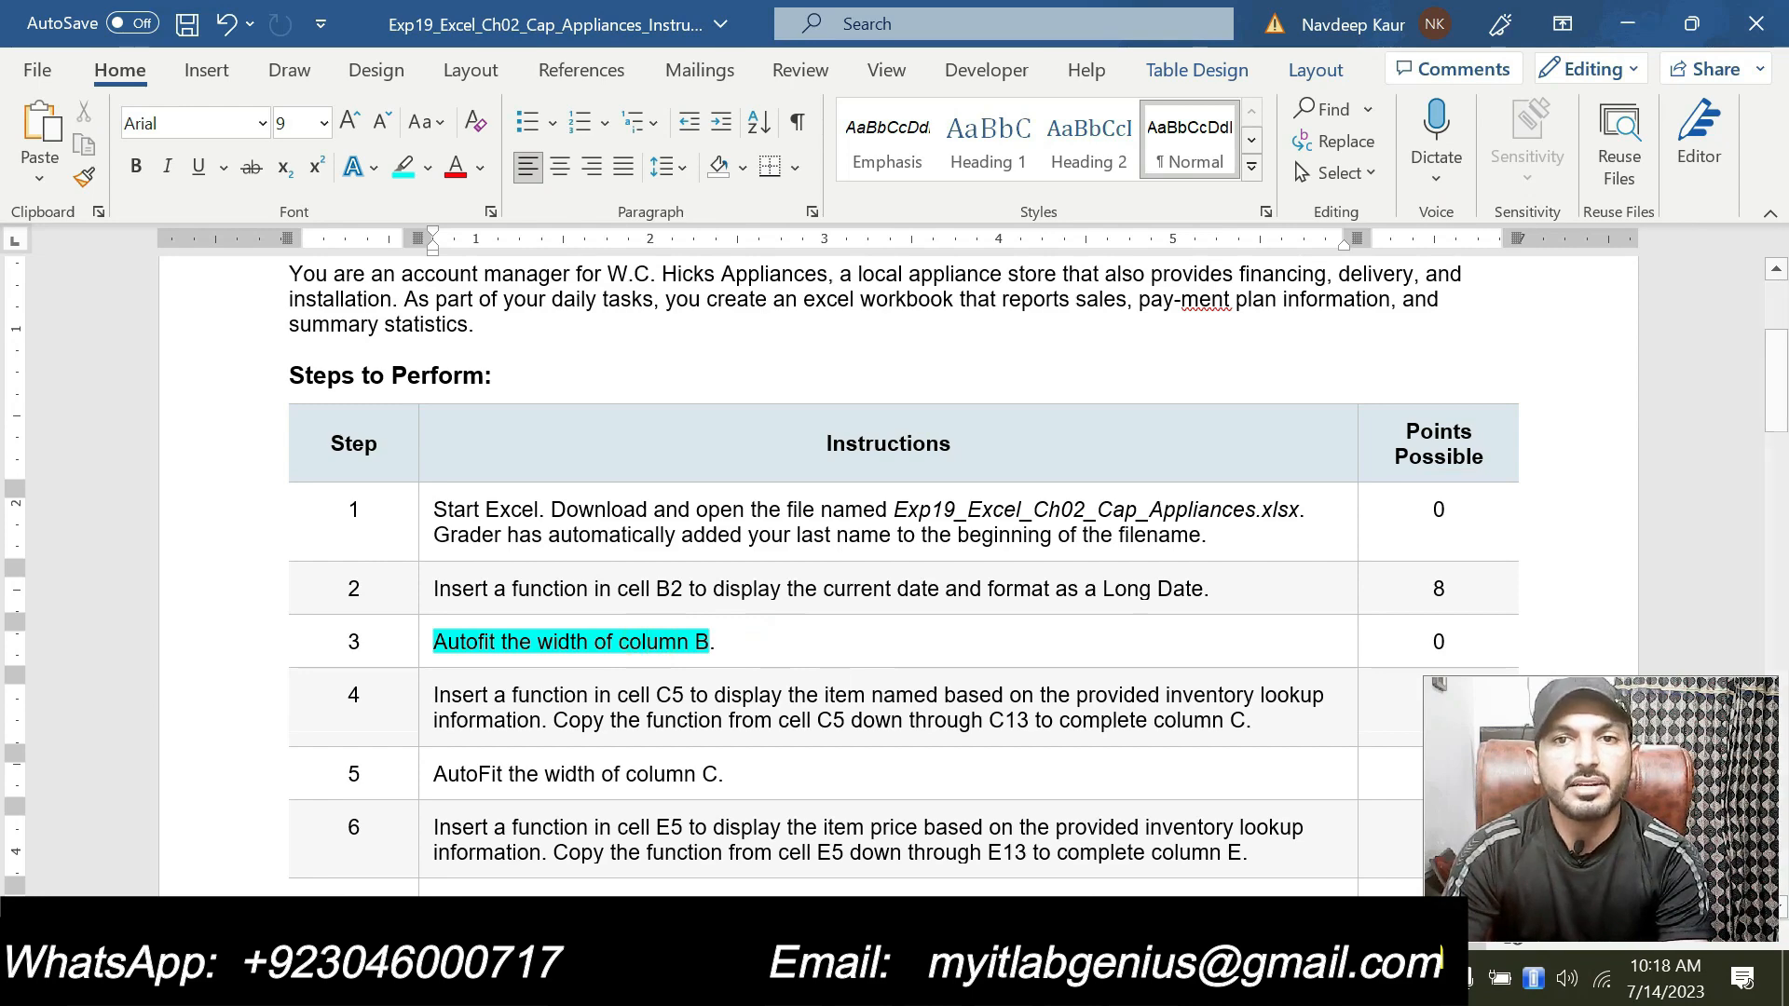
# Step: Switch to the workbook and autofit column B again, then return to the instructions
pyautogui.hotkey('alt', 'Tab')
pyautogui.doubleClick(358, 295)
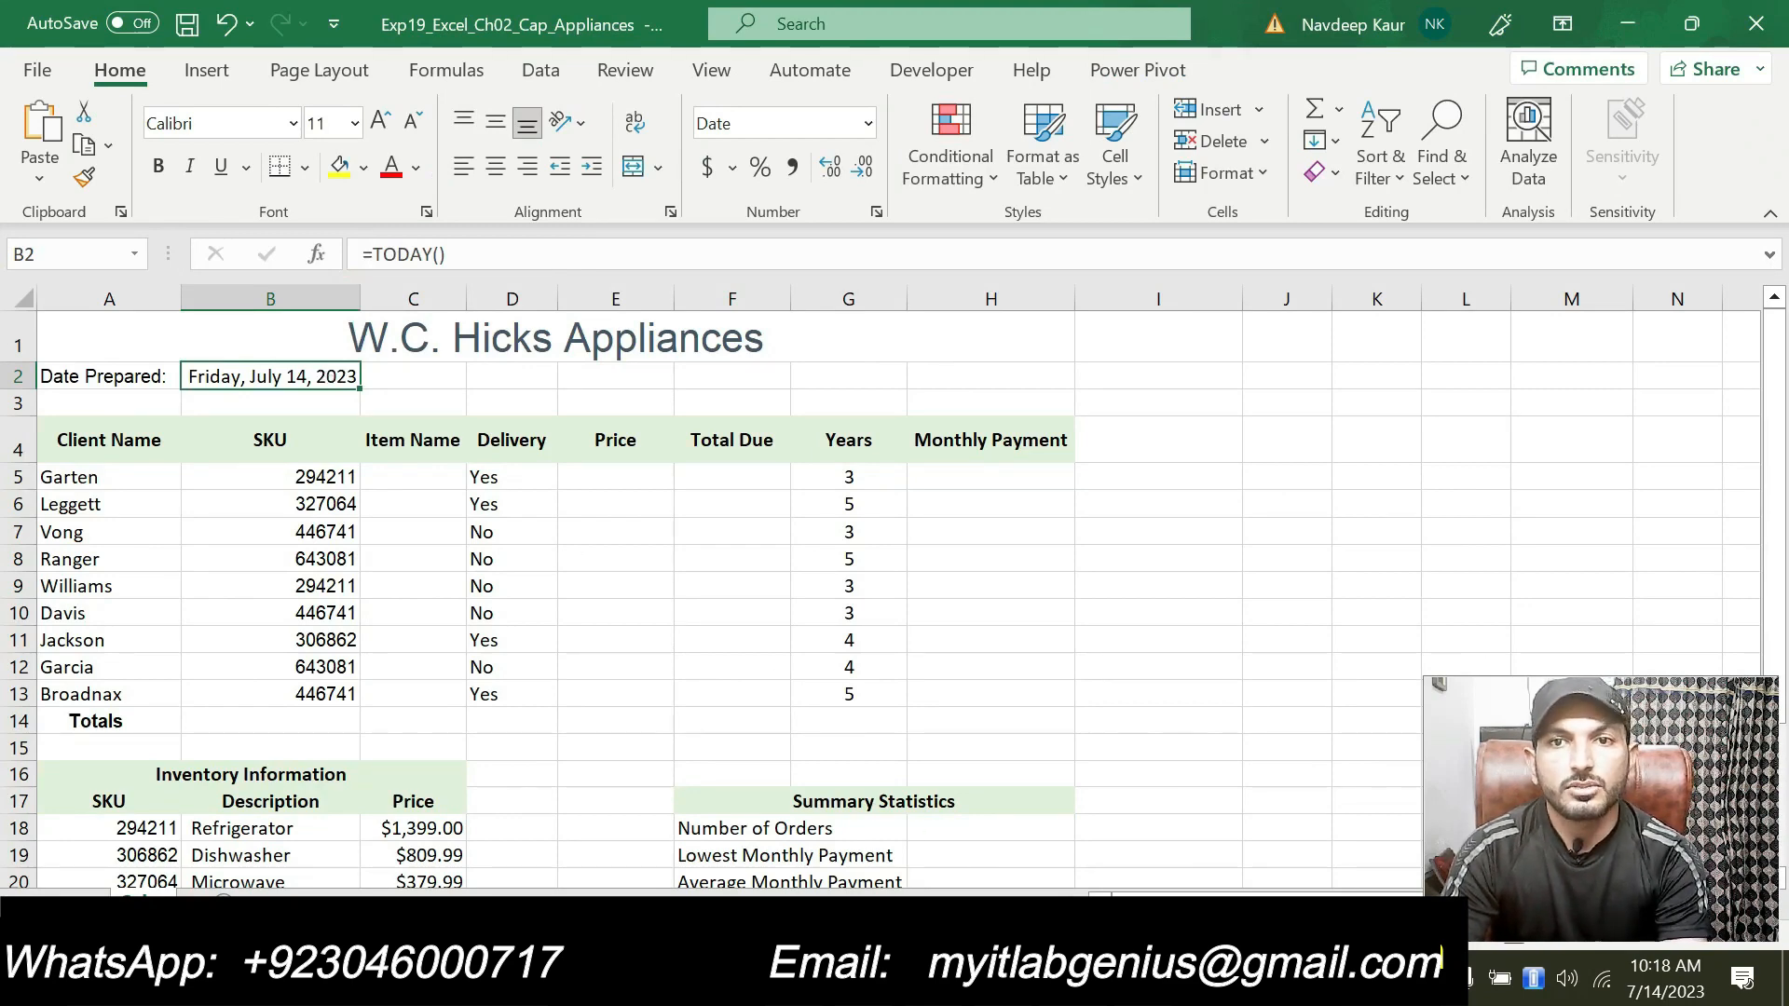
pyautogui.click(1144, 977)
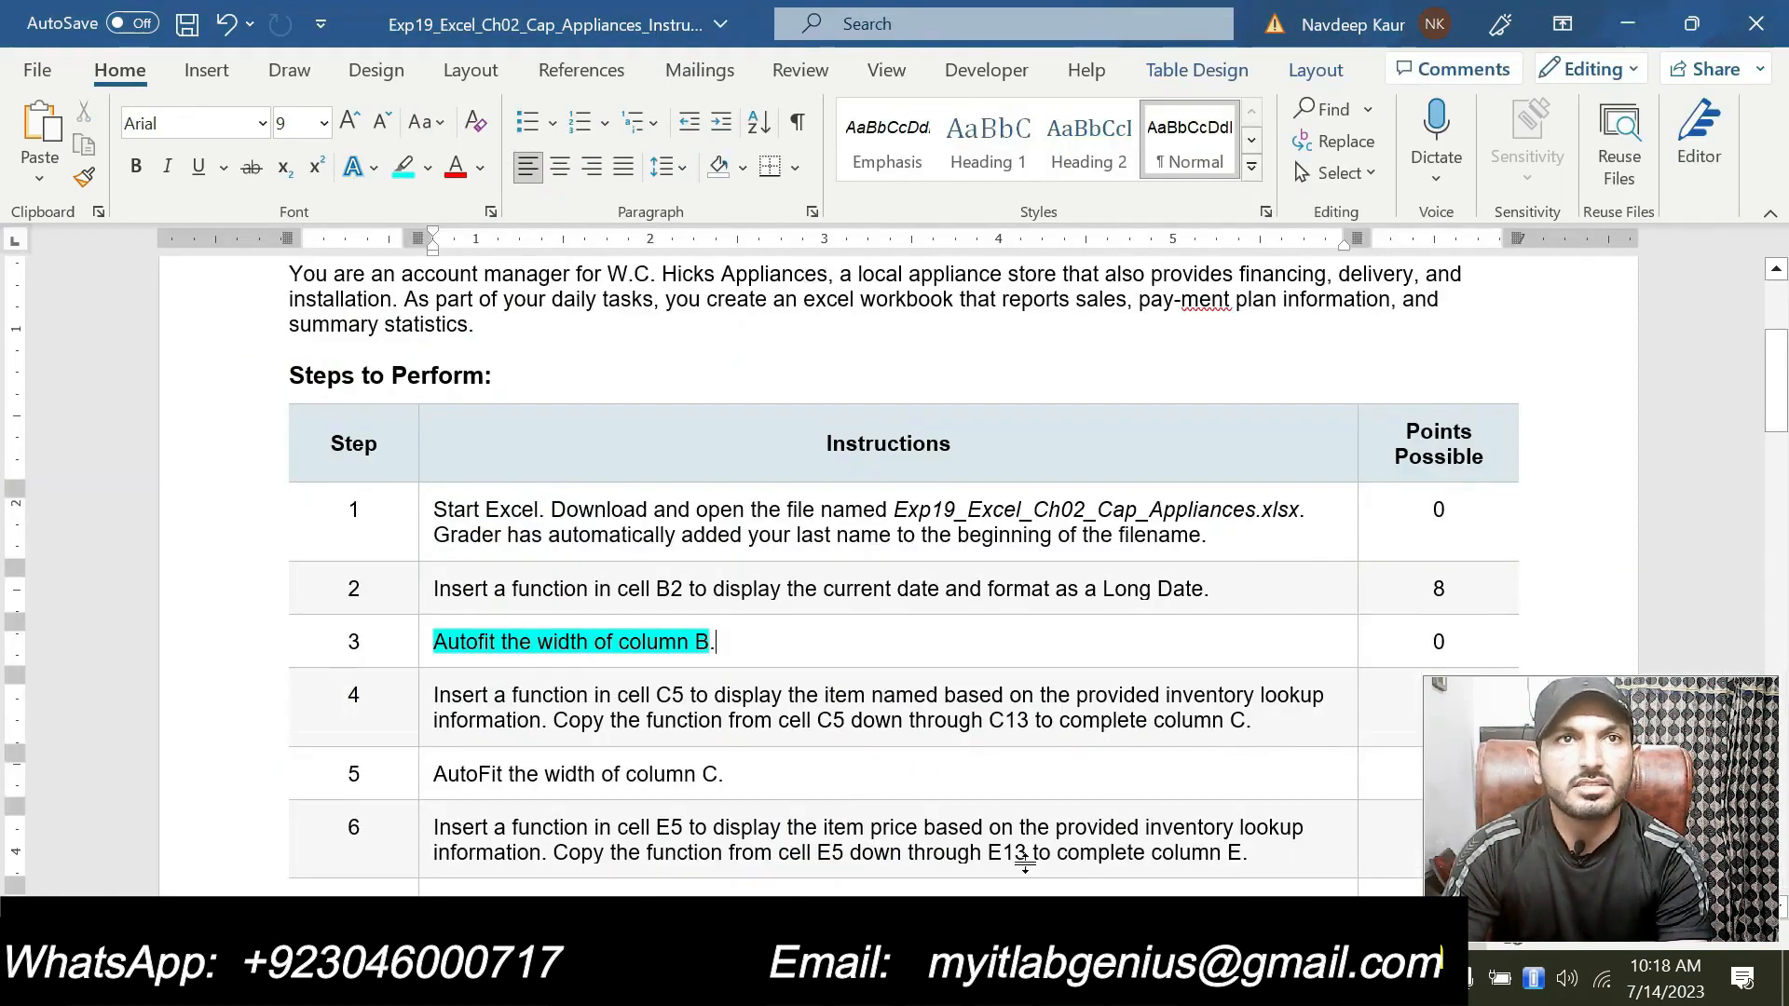
# Step: Remove the highlight from step 3's instruction text
pyautogui.moveTo(433, 642); pyautogui.dragTo(716, 642)
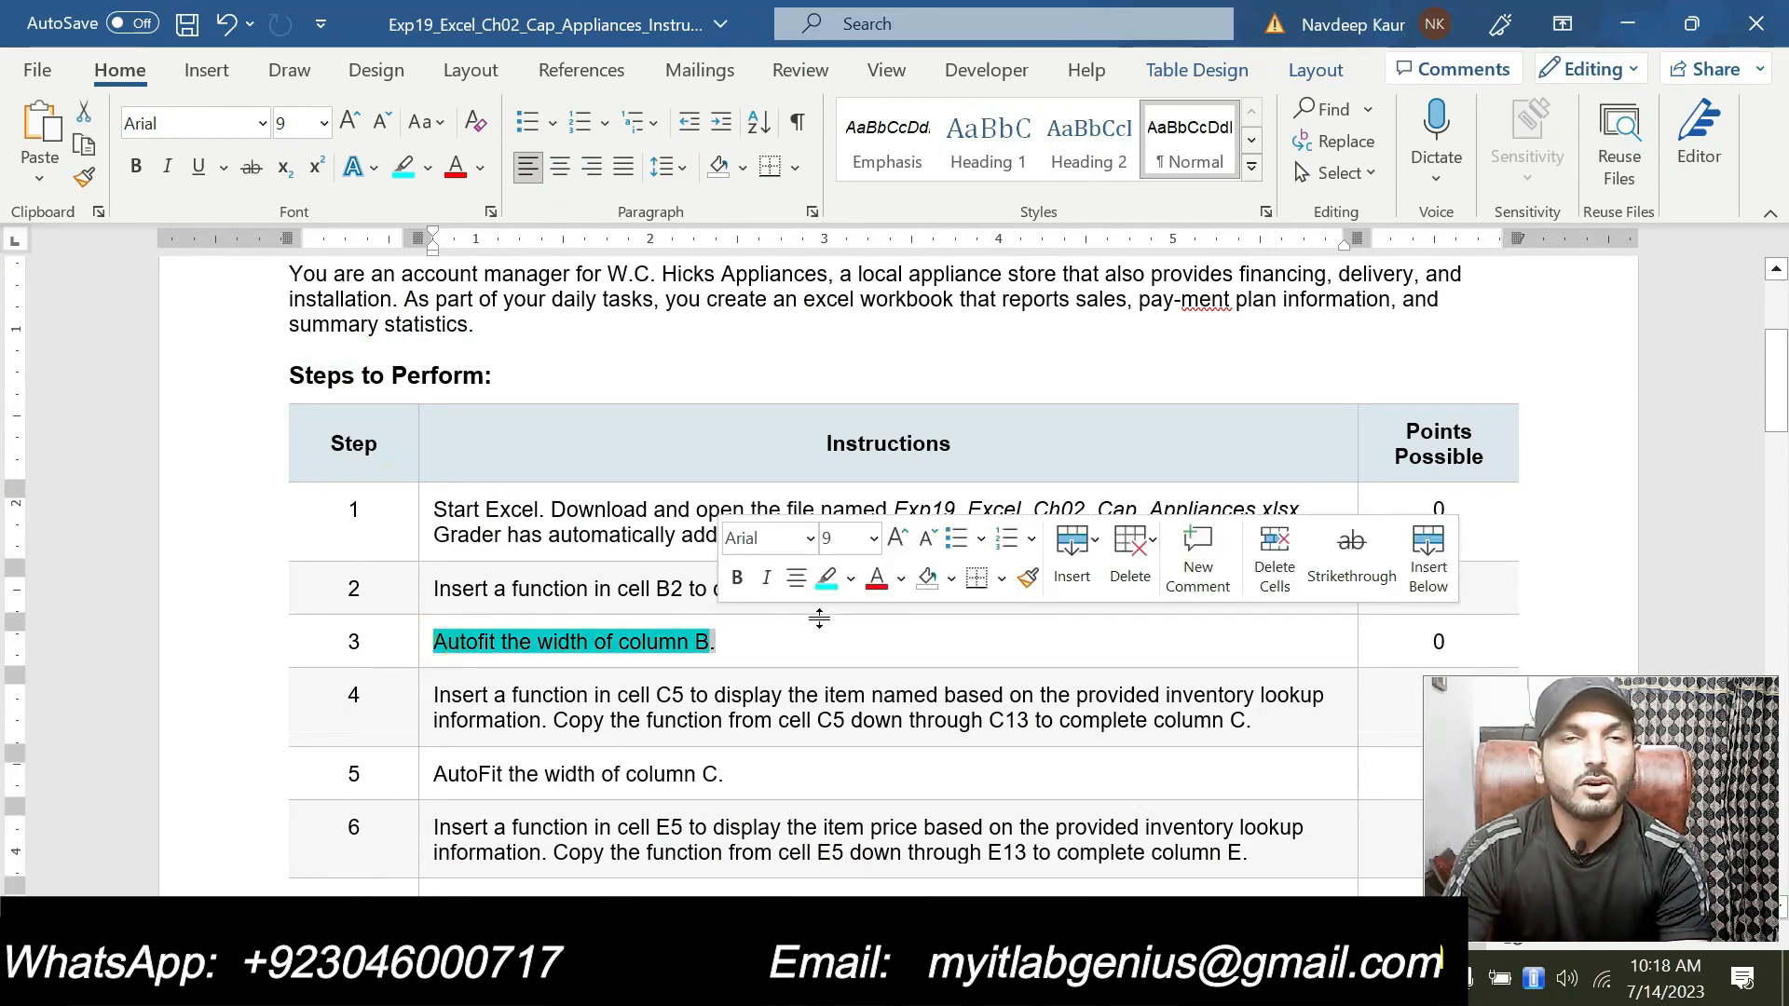
pyautogui.click(827, 578)
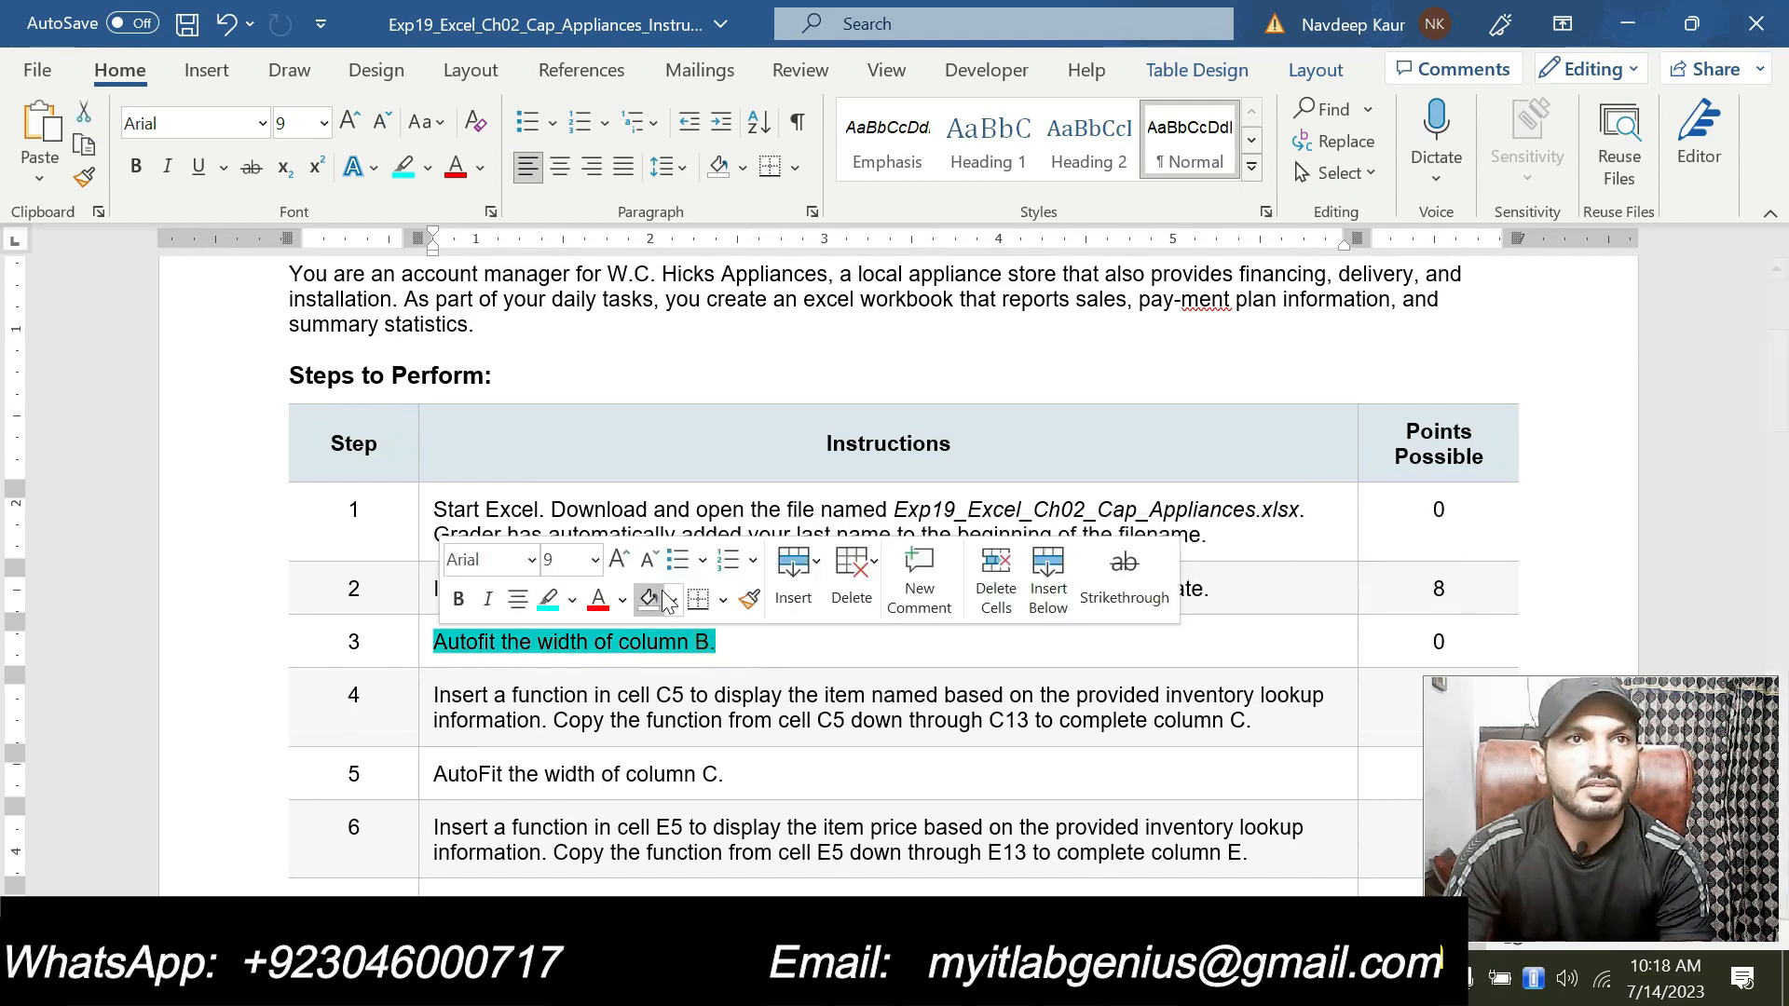
pyautogui.click(548, 599)
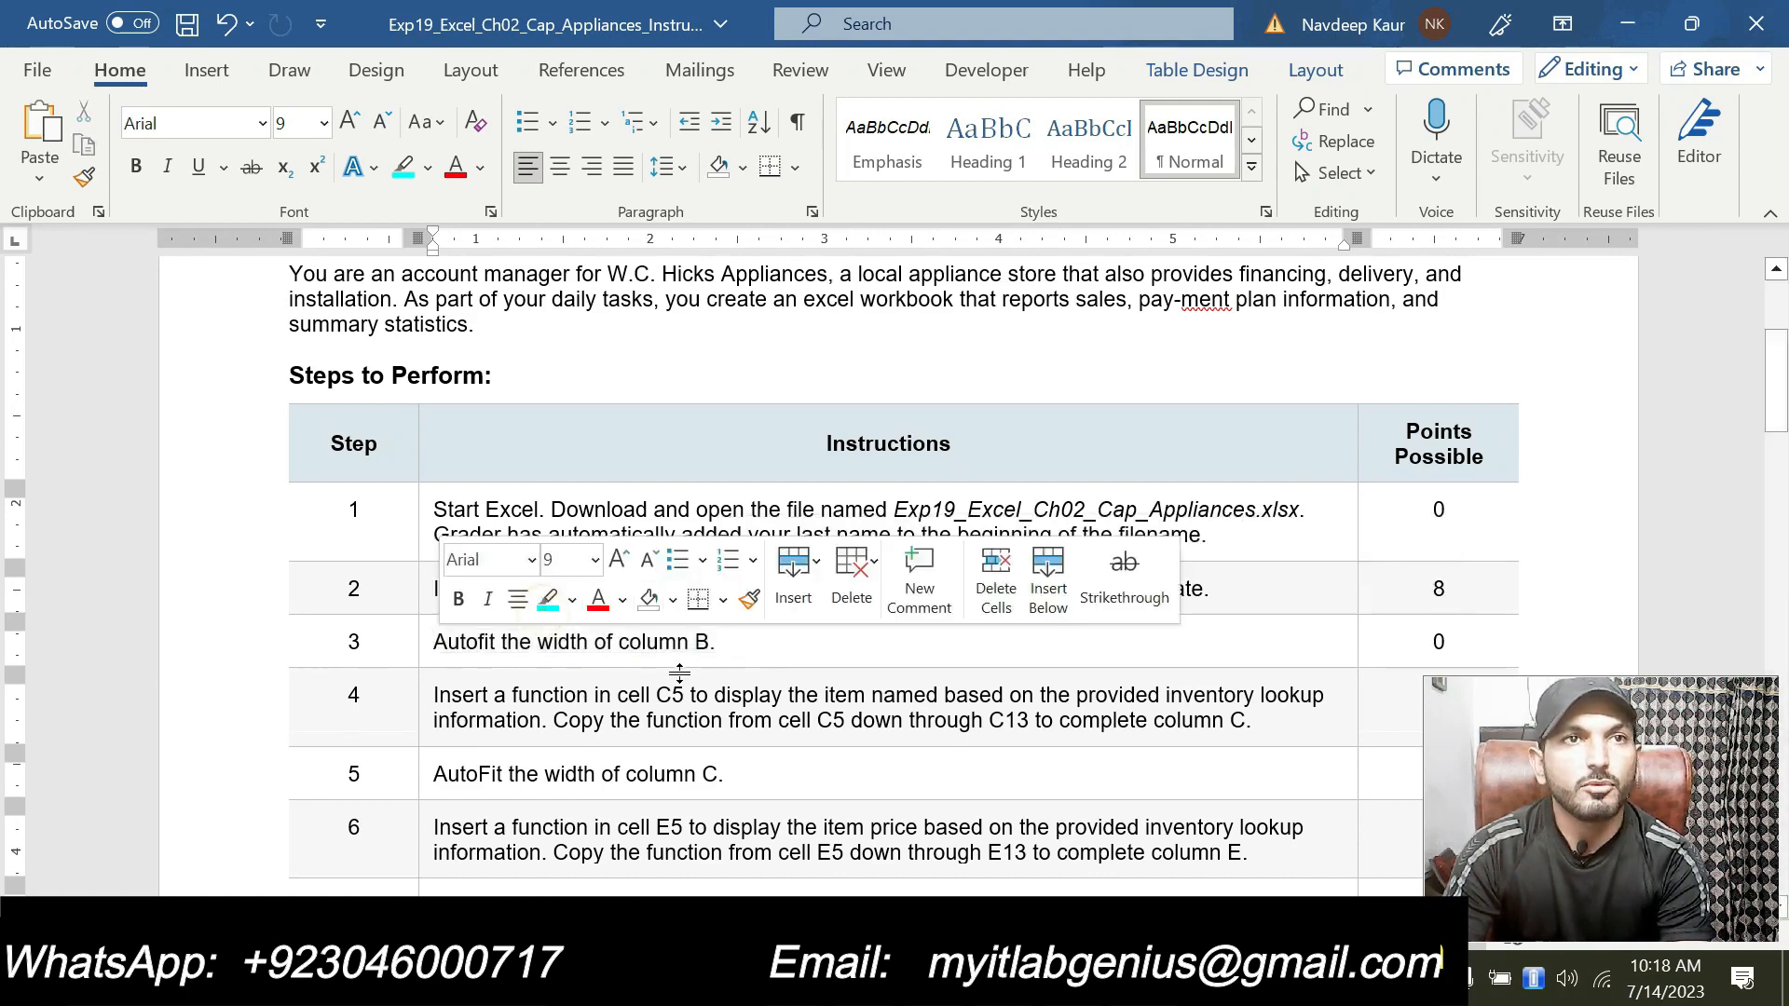
# Step: Highlight step 4's instruction text in turquoise
pyautogui.scroll(-1, 559, 596)
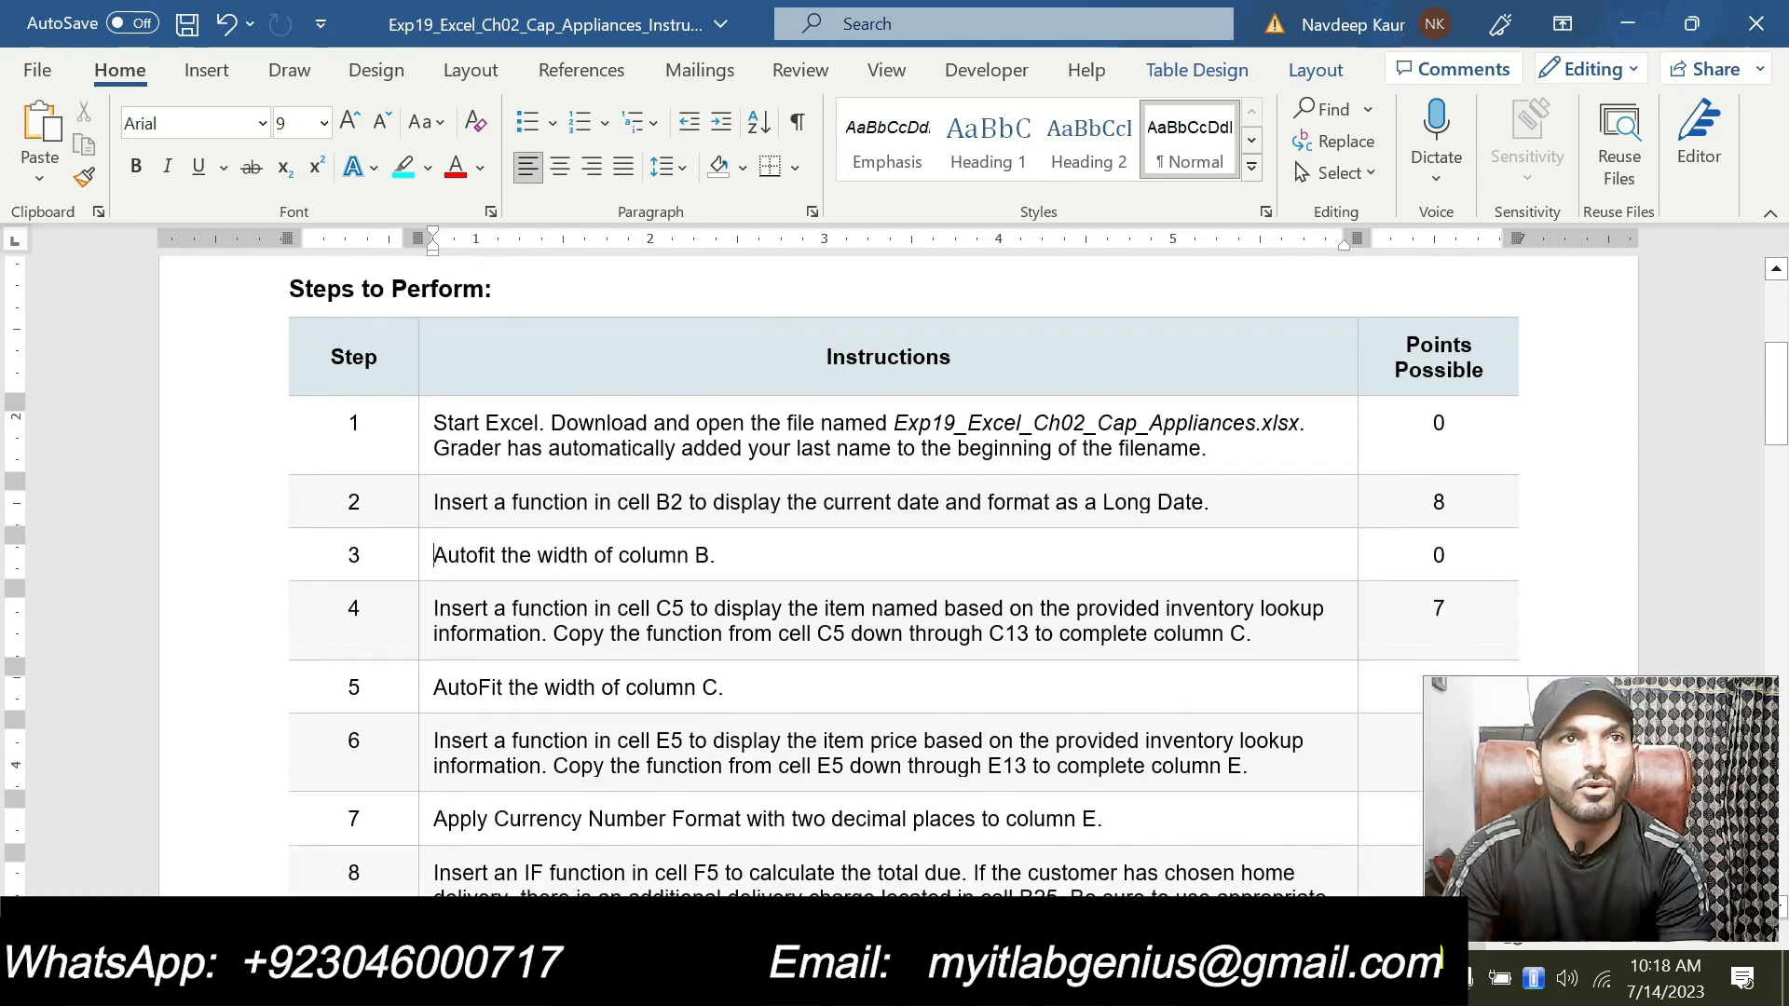
pyautogui.moveTo(434, 608); pyautogui.dragTo(1164, 641)
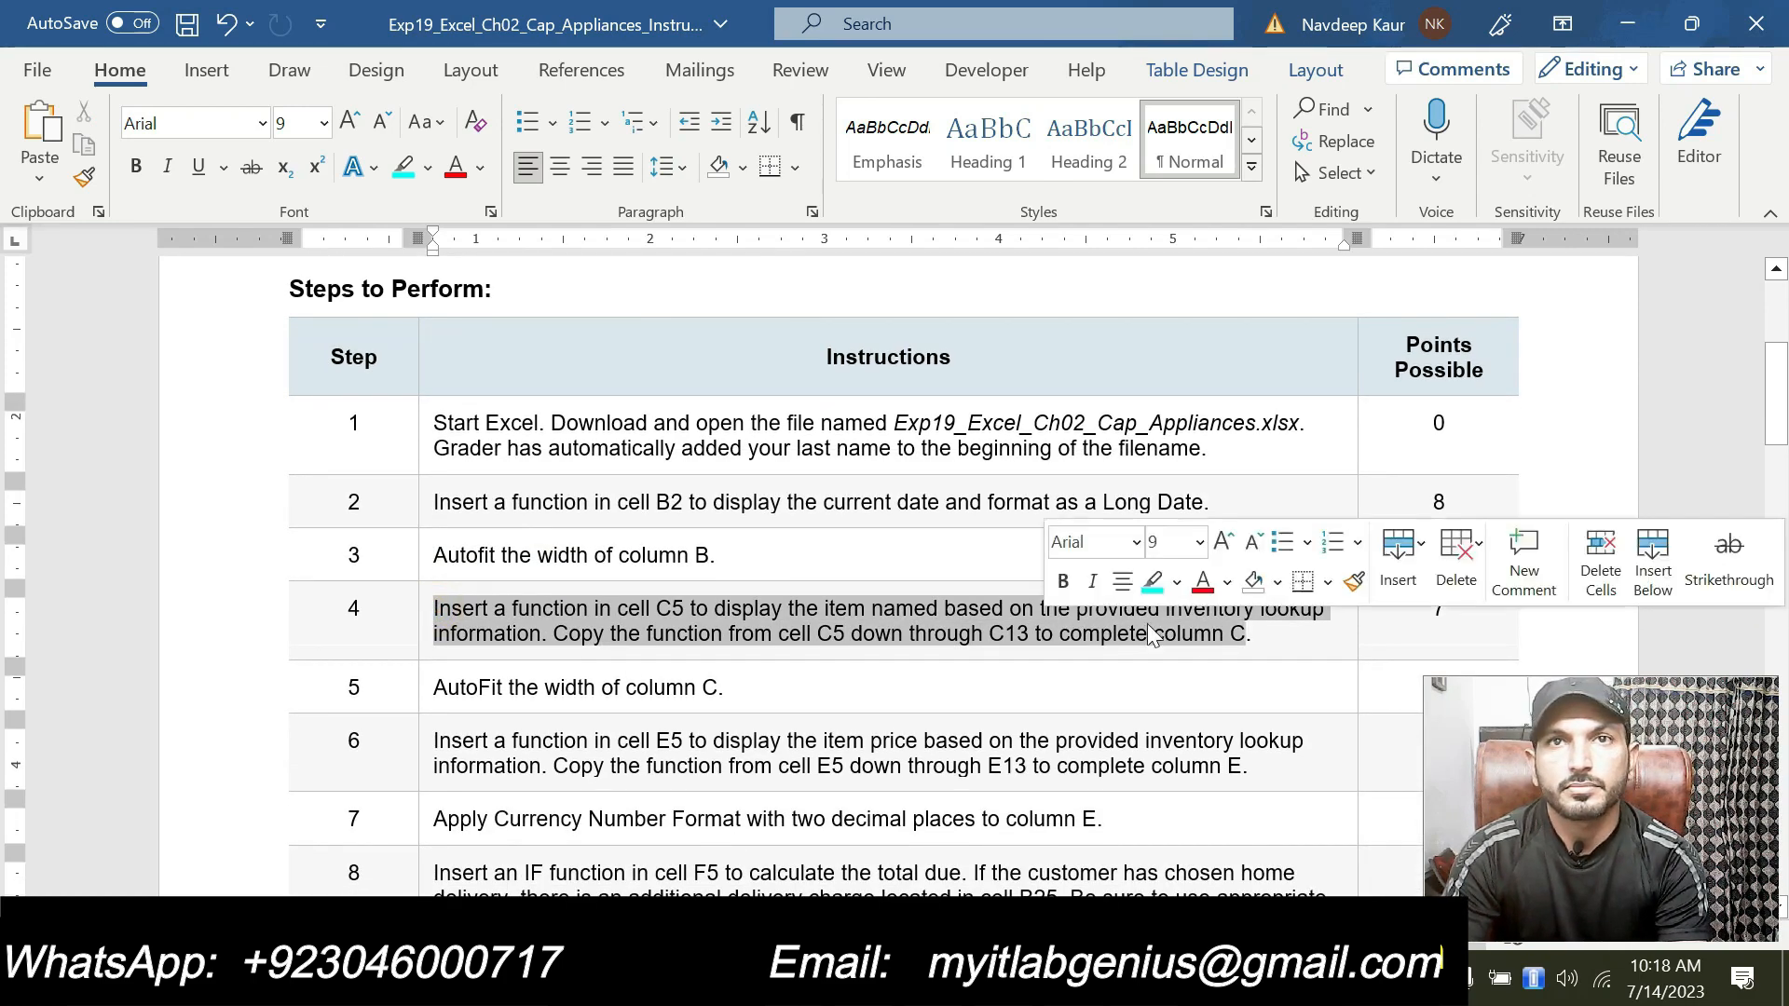
pyautogui.click(1151, 580)
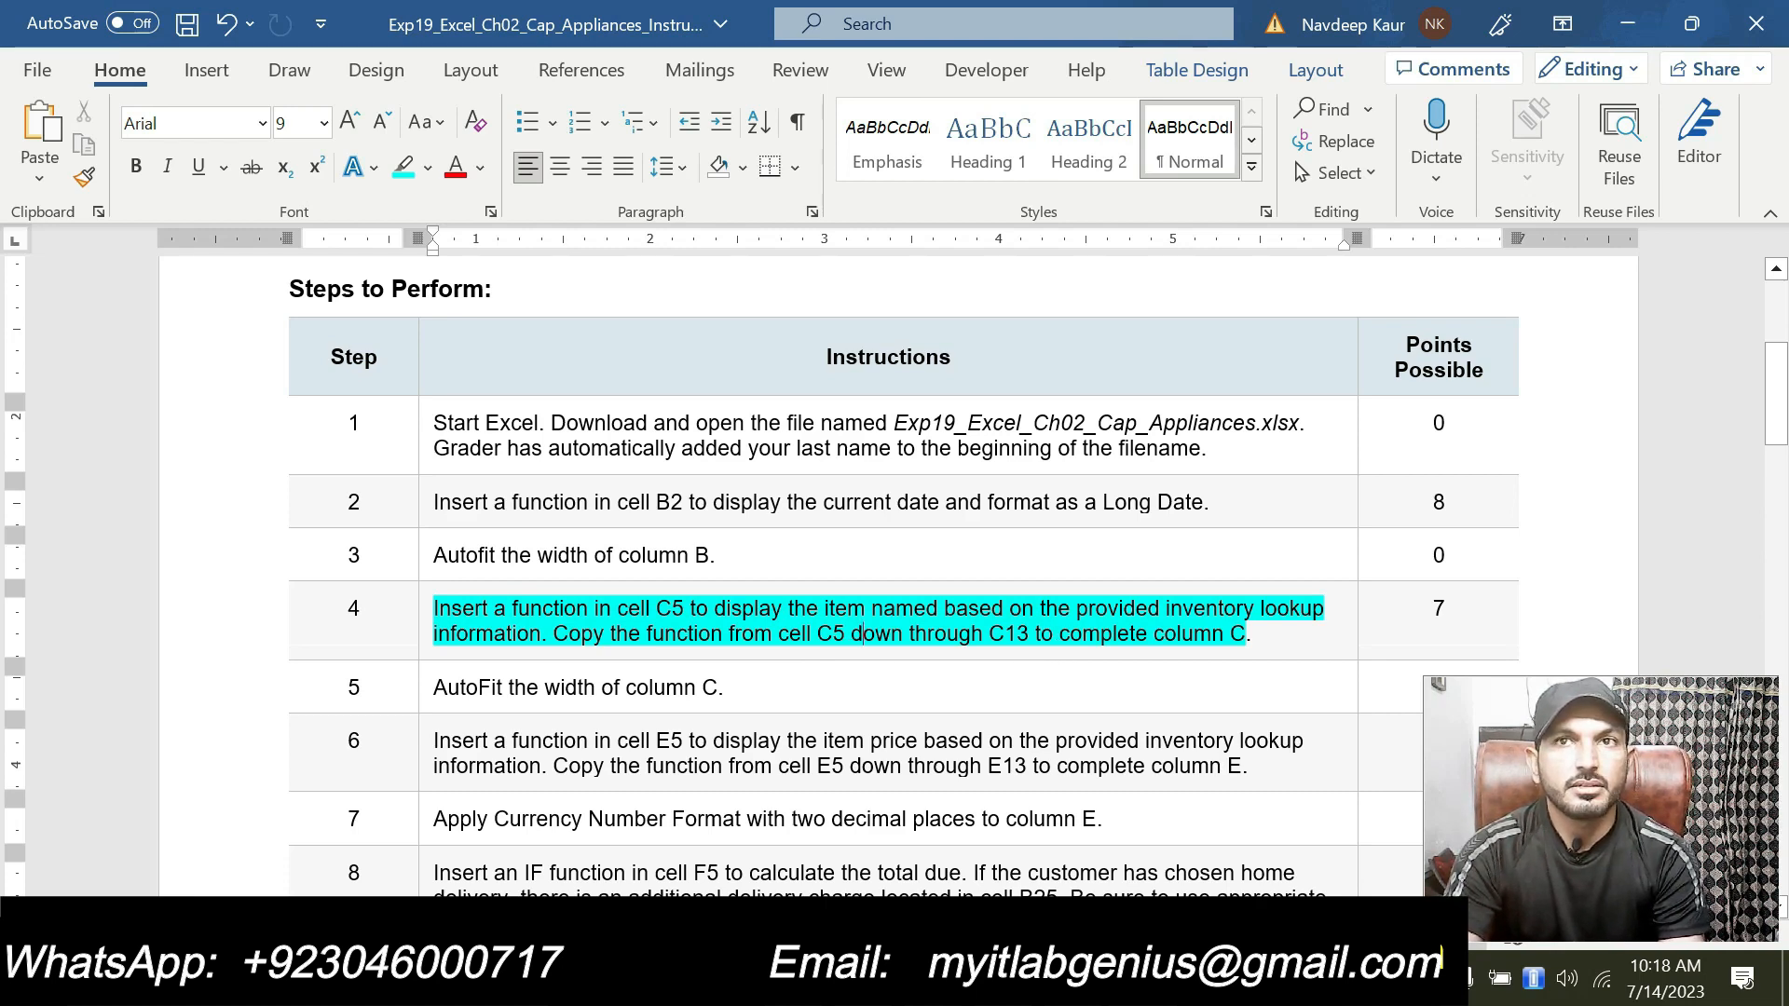
pyautogui.hotkey('alt', 'Tab')
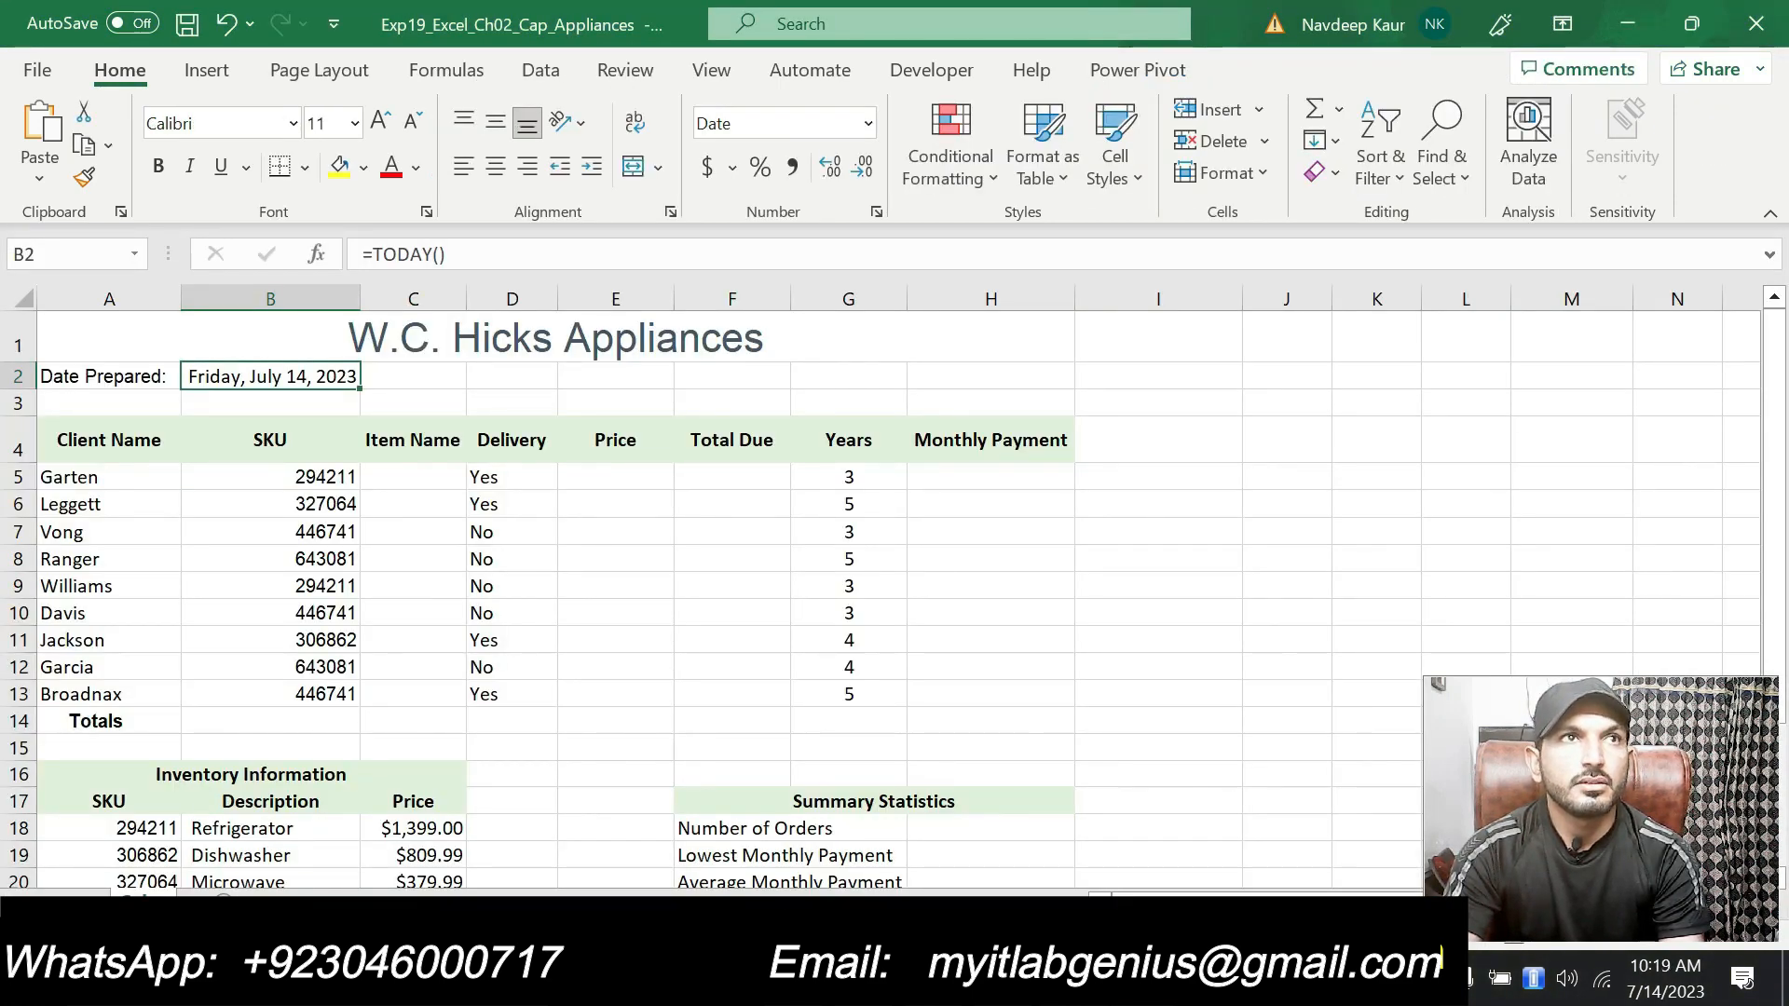
pyautogui.hotkey('alt', 'Tab')
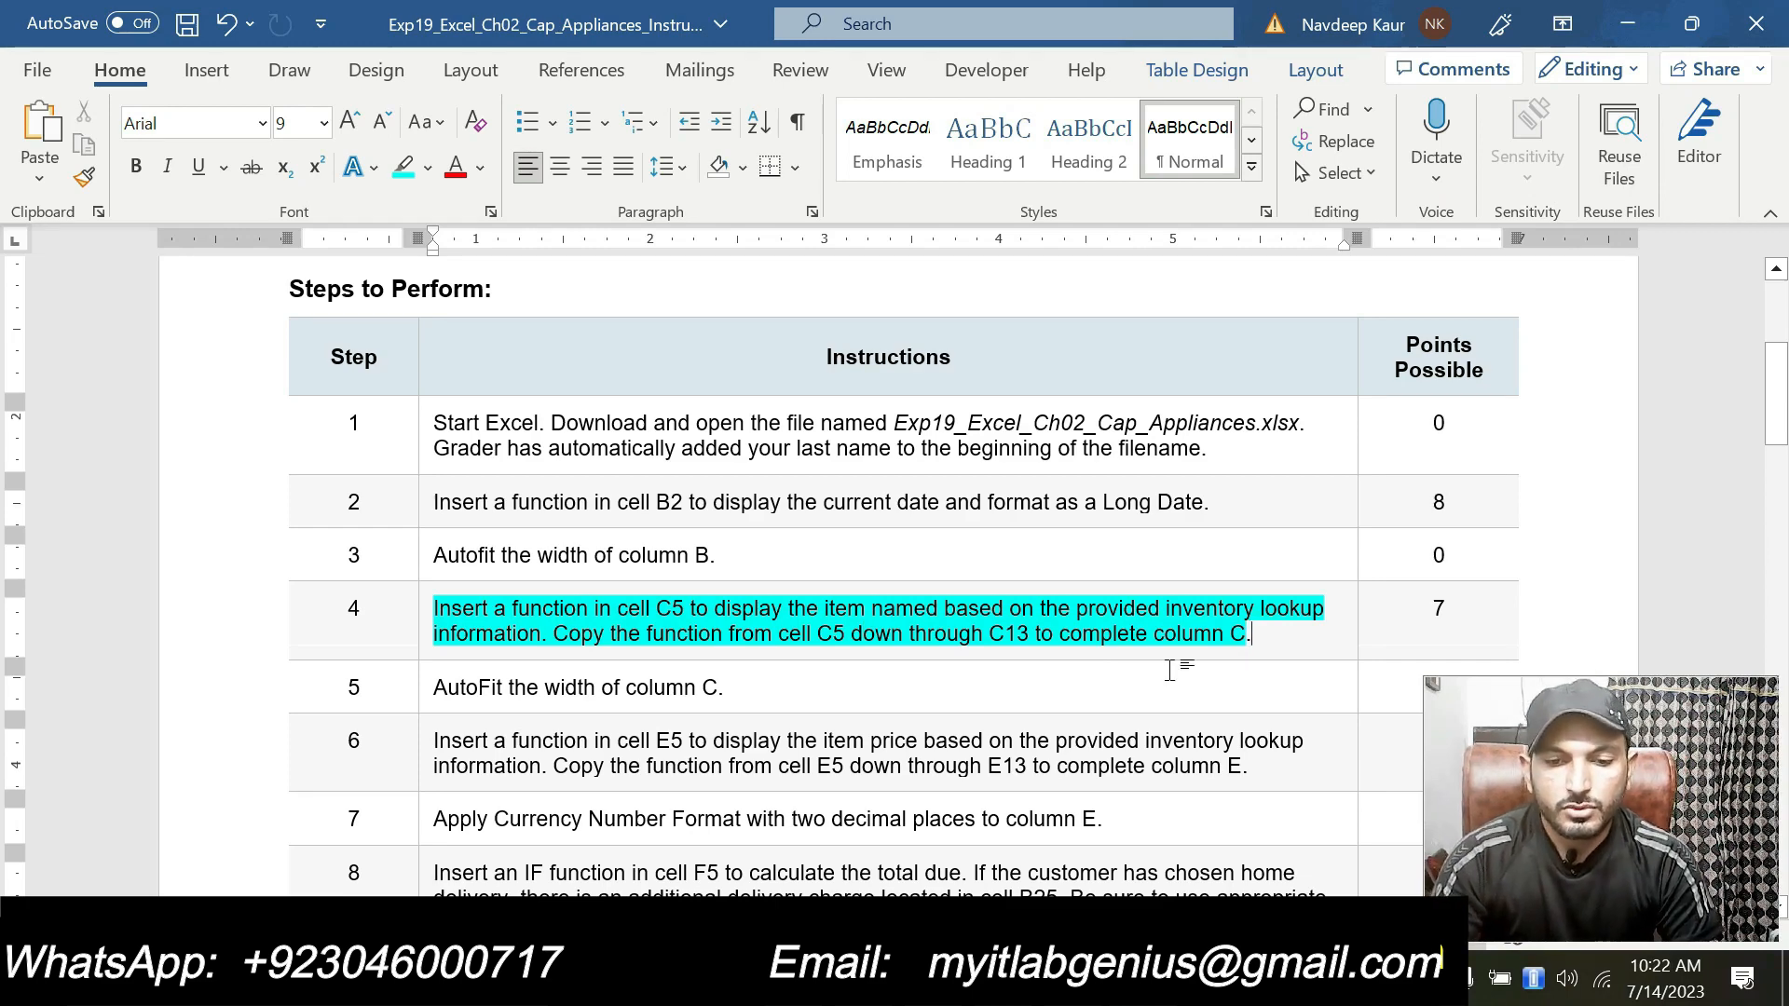
# Step: Switch to the workbook and review the inventory information lookup range A18:C23
pyautogui.hotkey('alt', 'Tab')
pyautogui.click(418, 476)
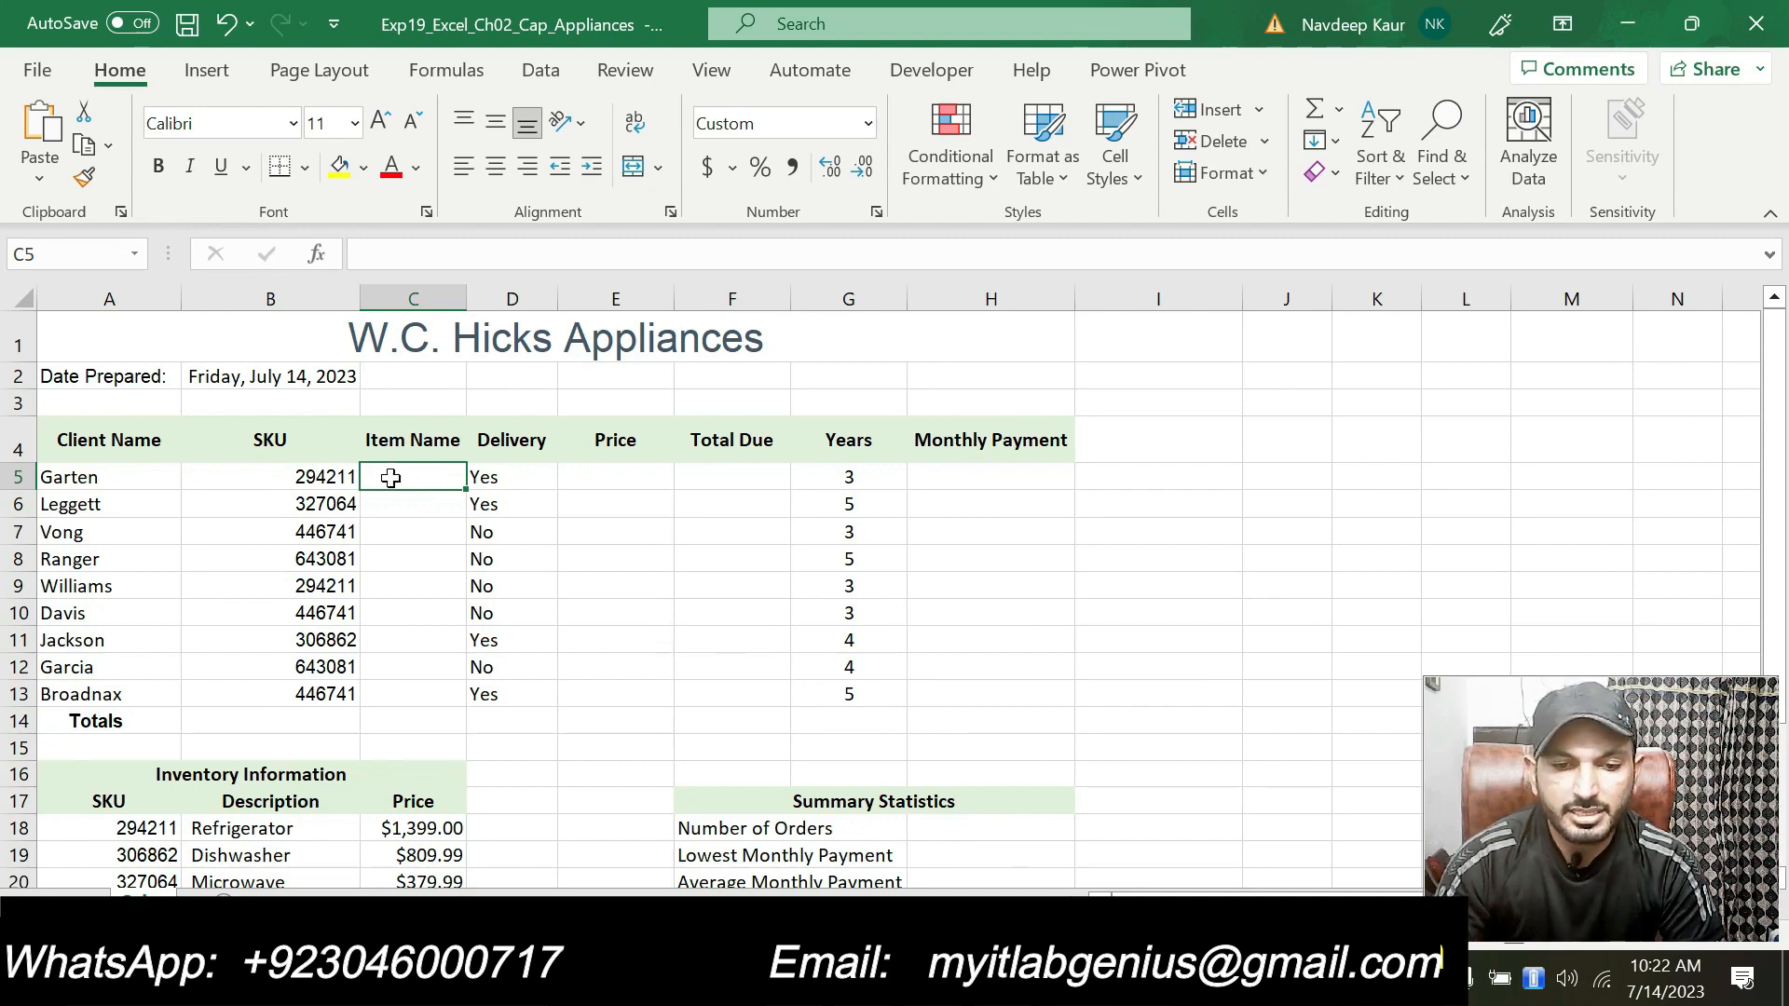
pyautogui.scroll(-1, 447, 559)
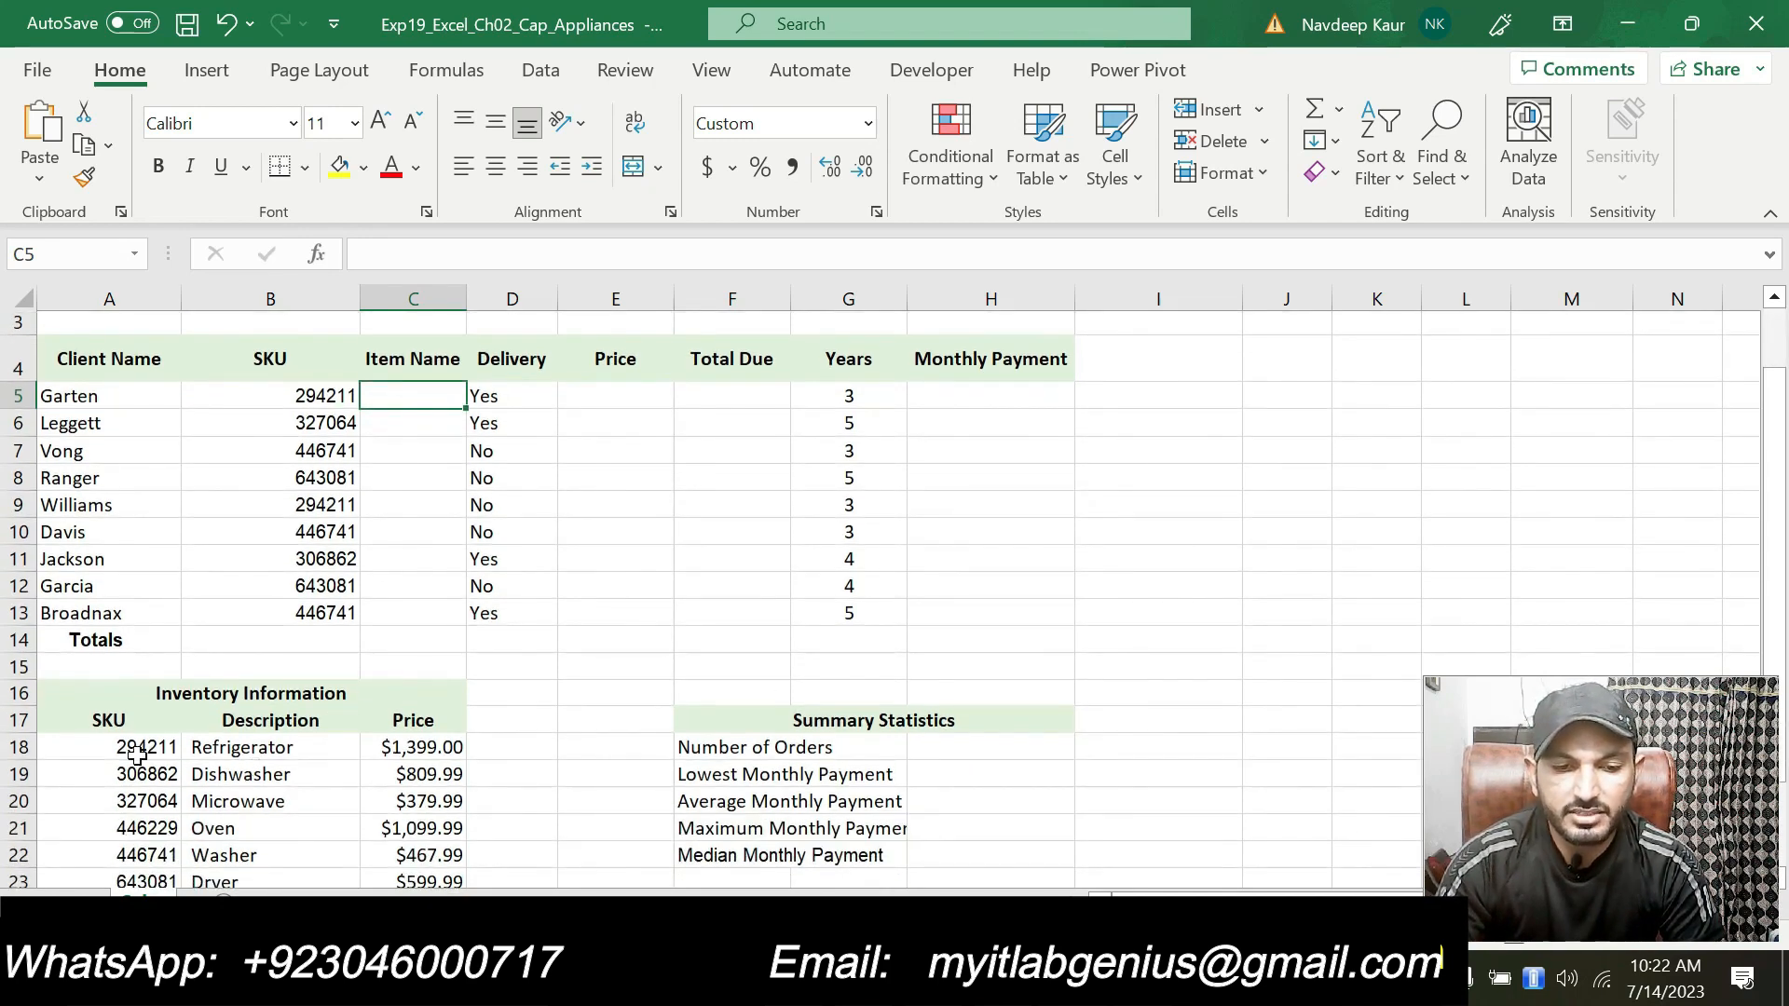
pyautogui.scroll(-1, 140, 727)
pyautogui.moveTo(104, 666); pyautogui.dragTo(434, 792)
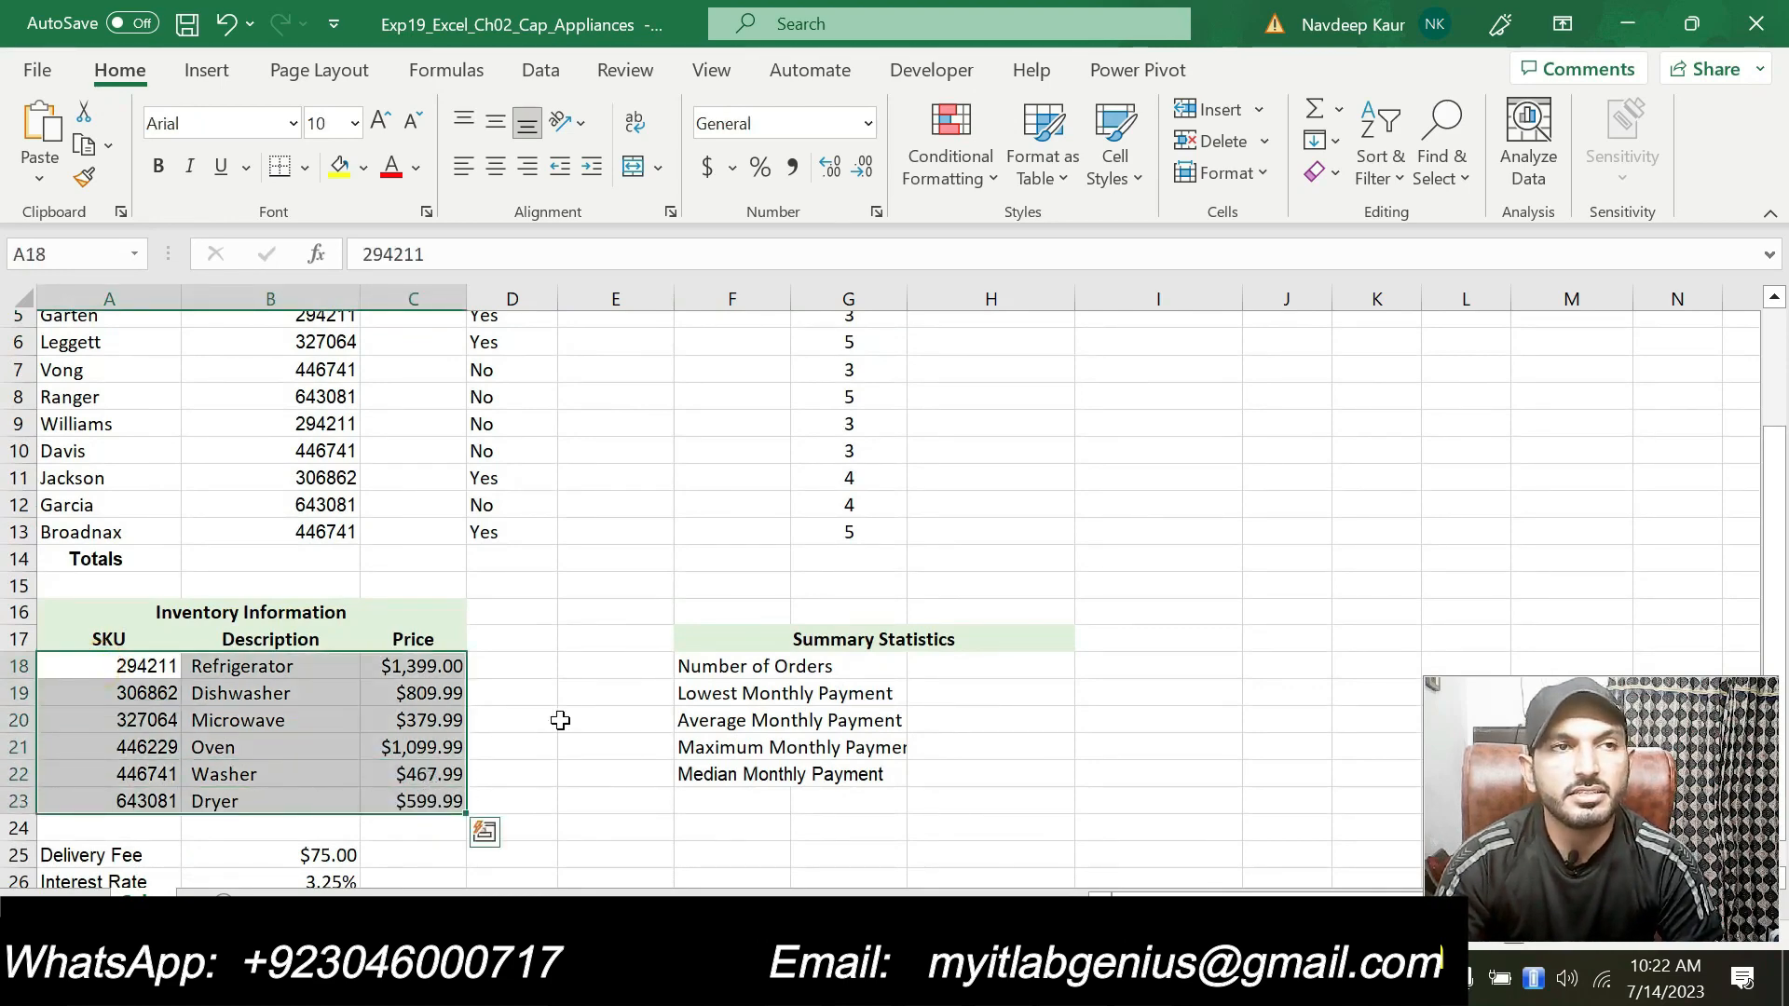
pyautogui.scroll(2, 634, 699)
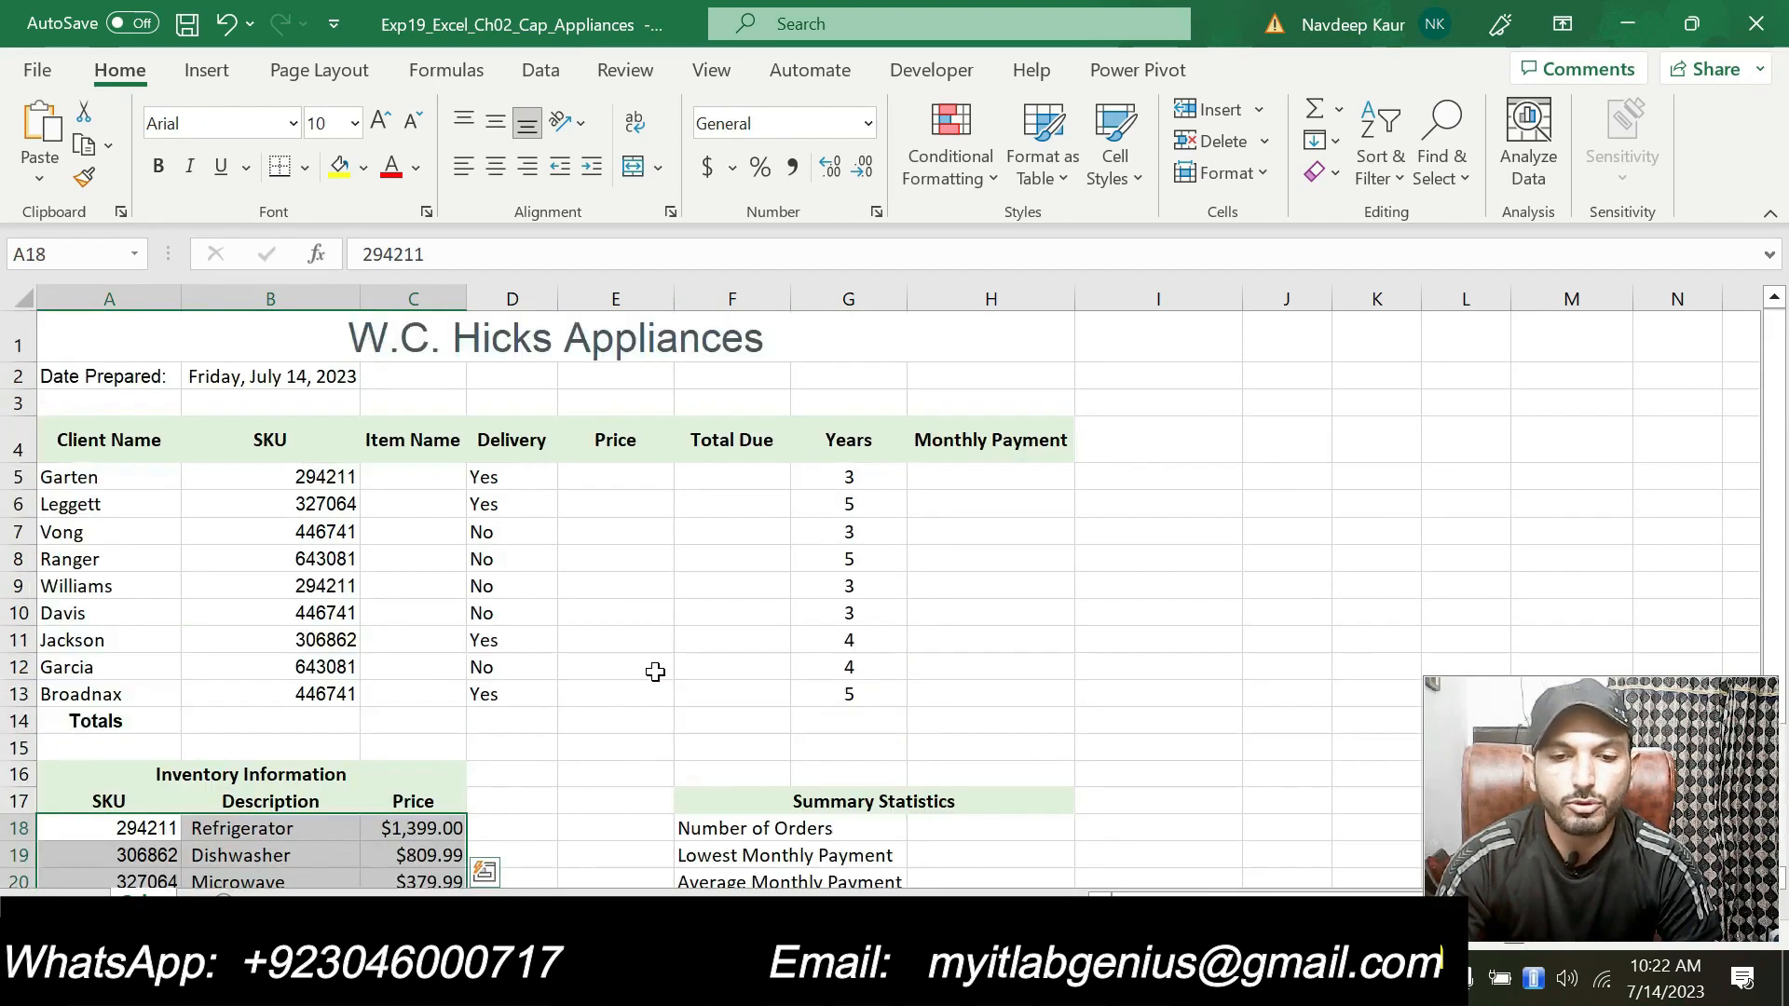
pyautogui.scroll(-2, 408, 474)
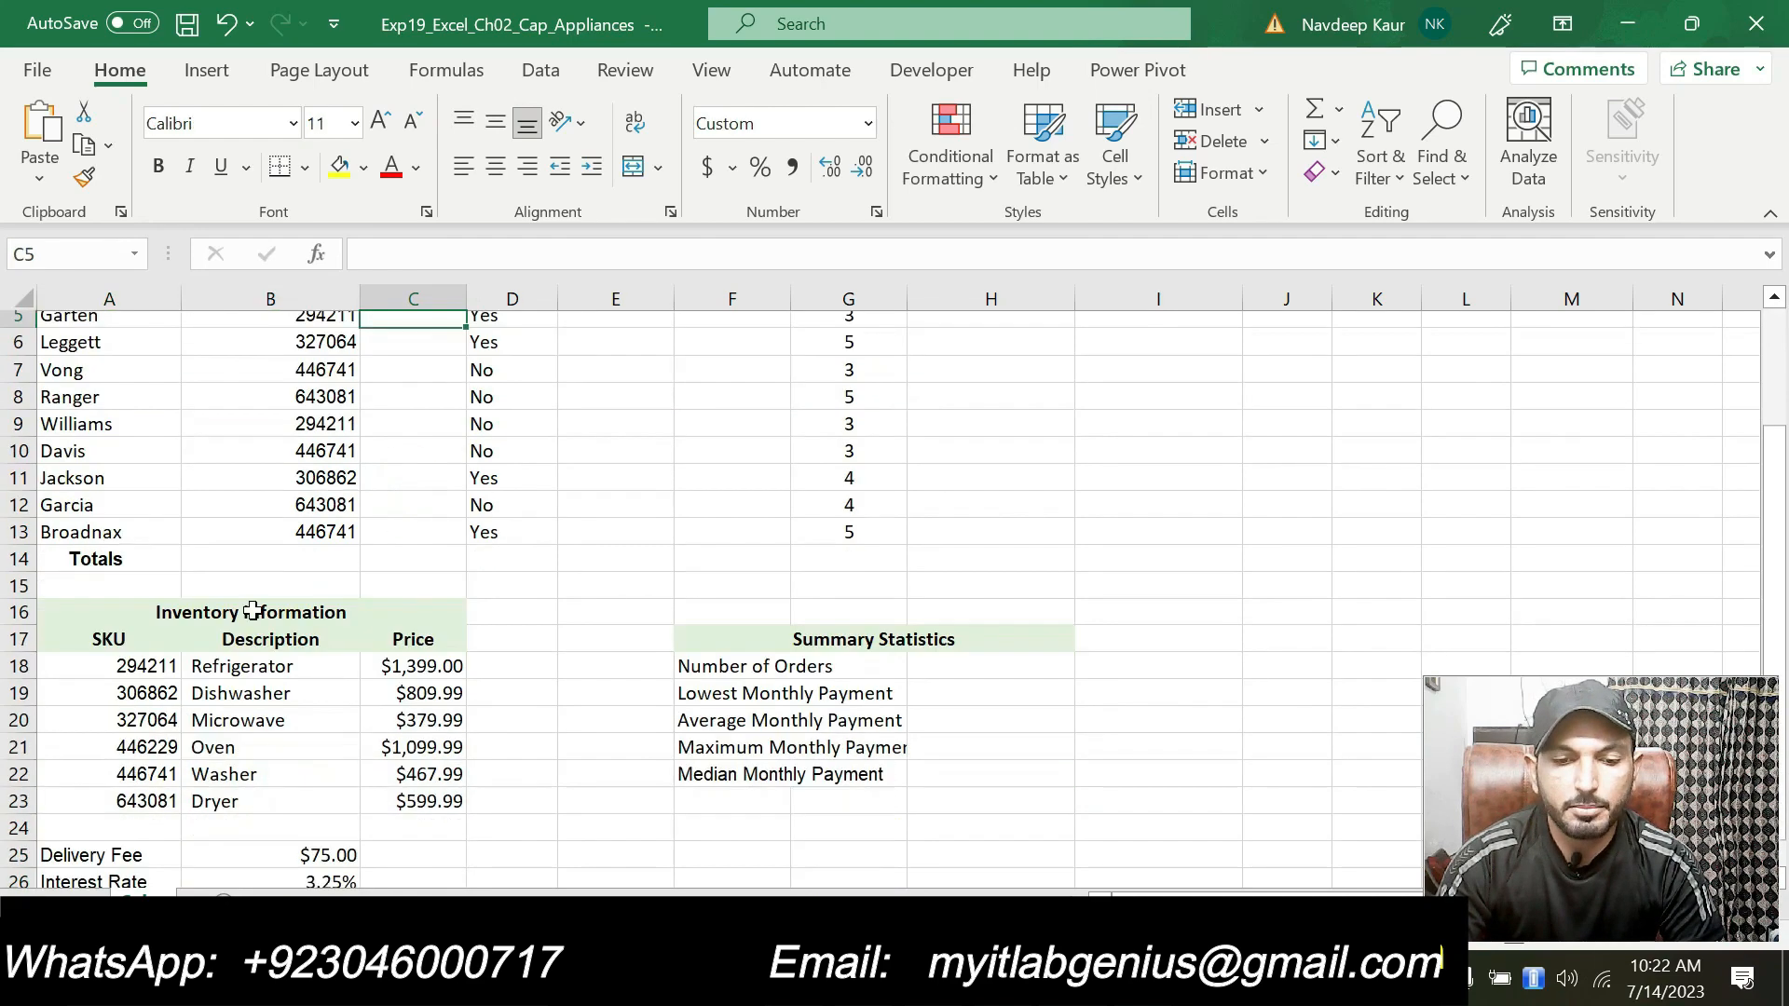
pyautogui.moveTo(131, 667); pyautogui.dragTo(433, 789)
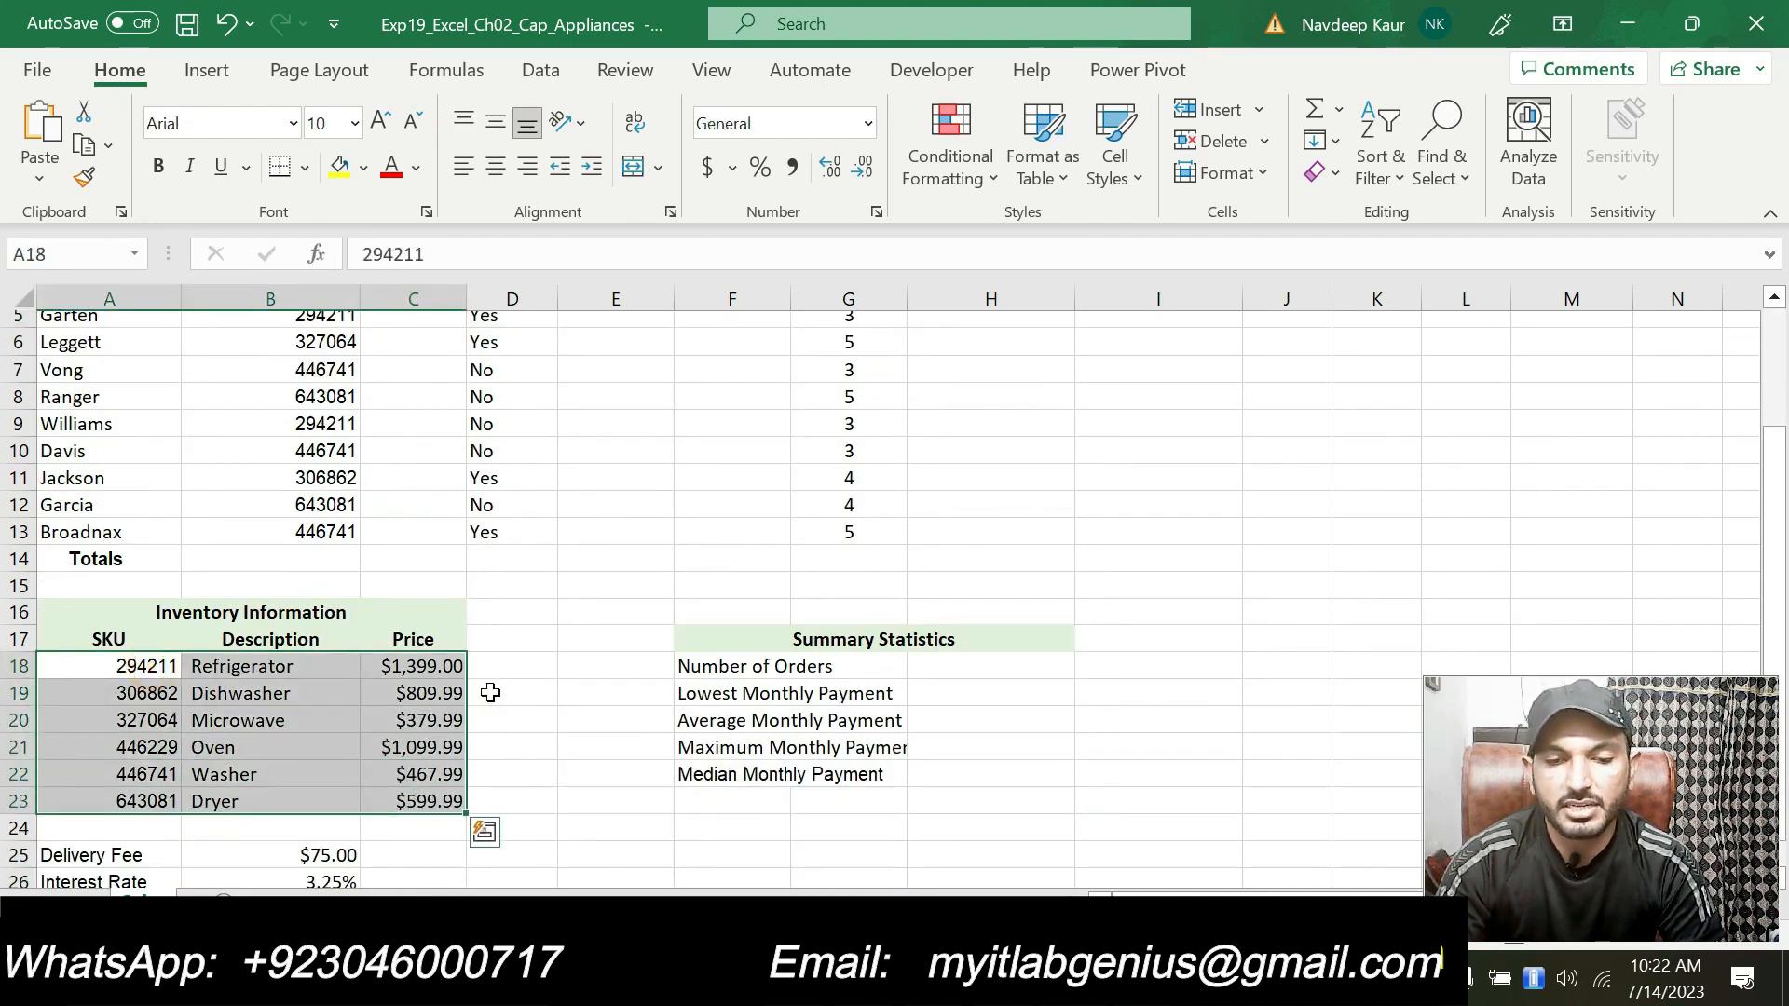
pyautogui.scroll(2, 488, 690)
# Step: Start a VLOOKUP function in cell C5 through the Function Arguments dialog, using B5 as the lookup value
pyautogui.click(420, 477)
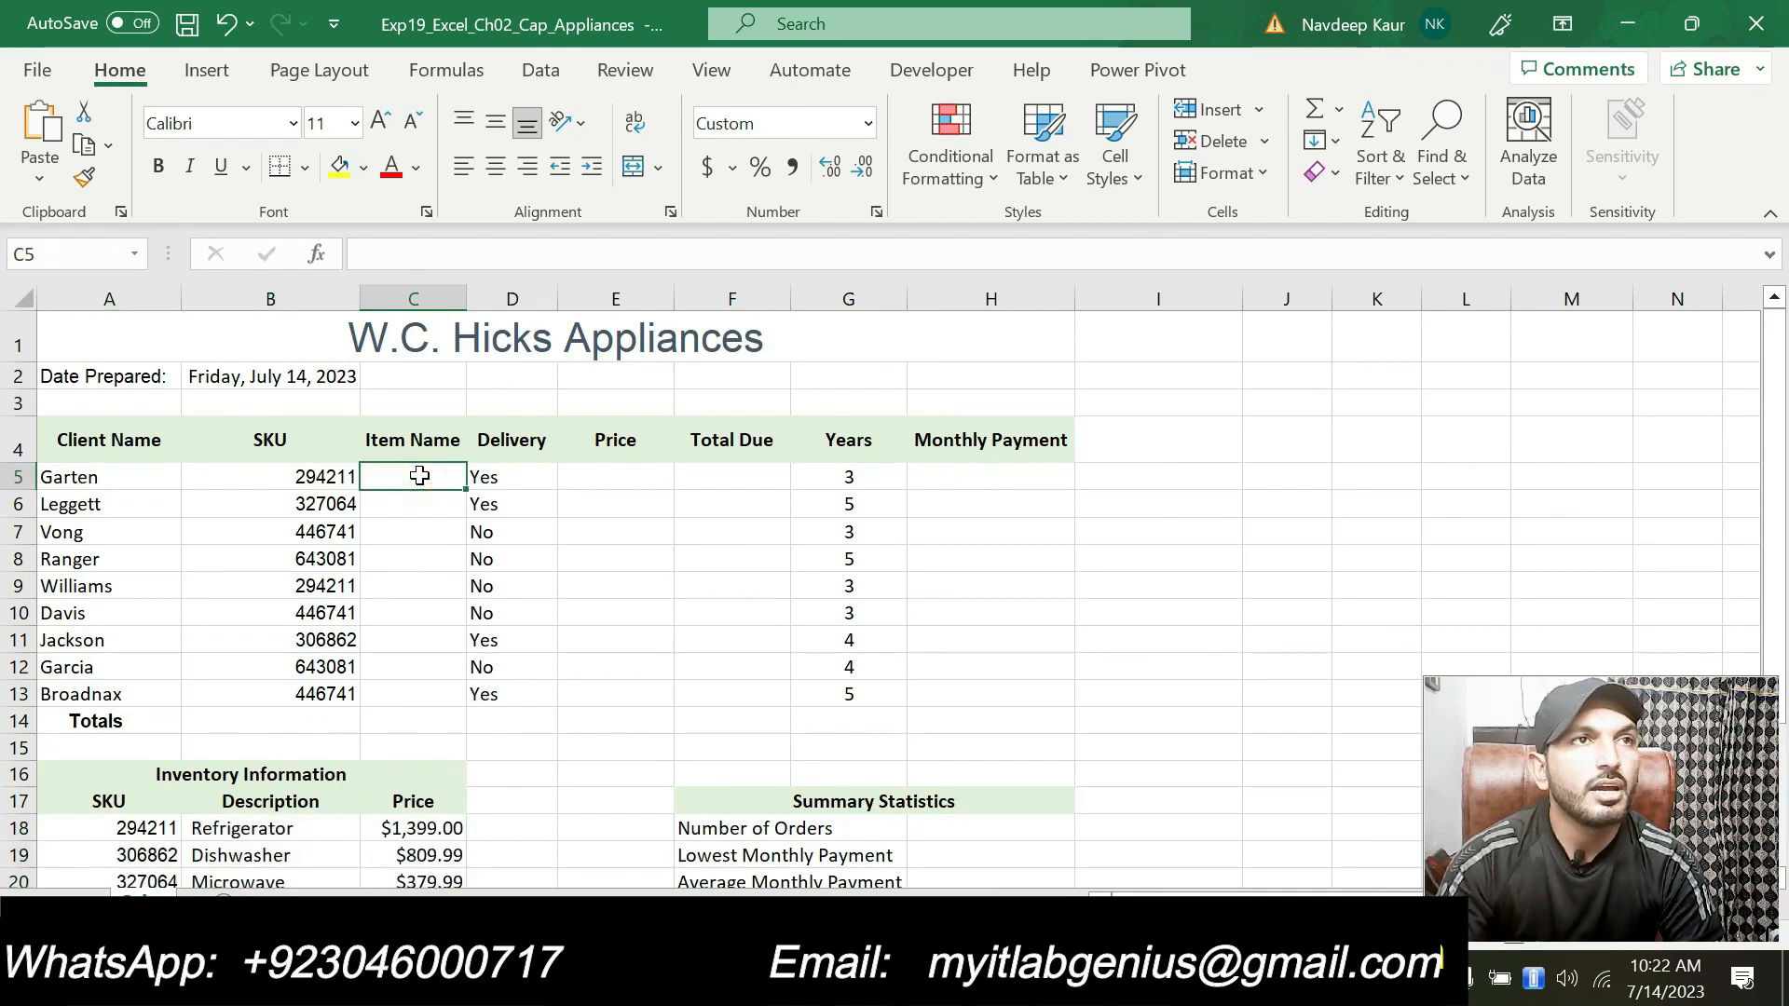
pyautogui.write('=')
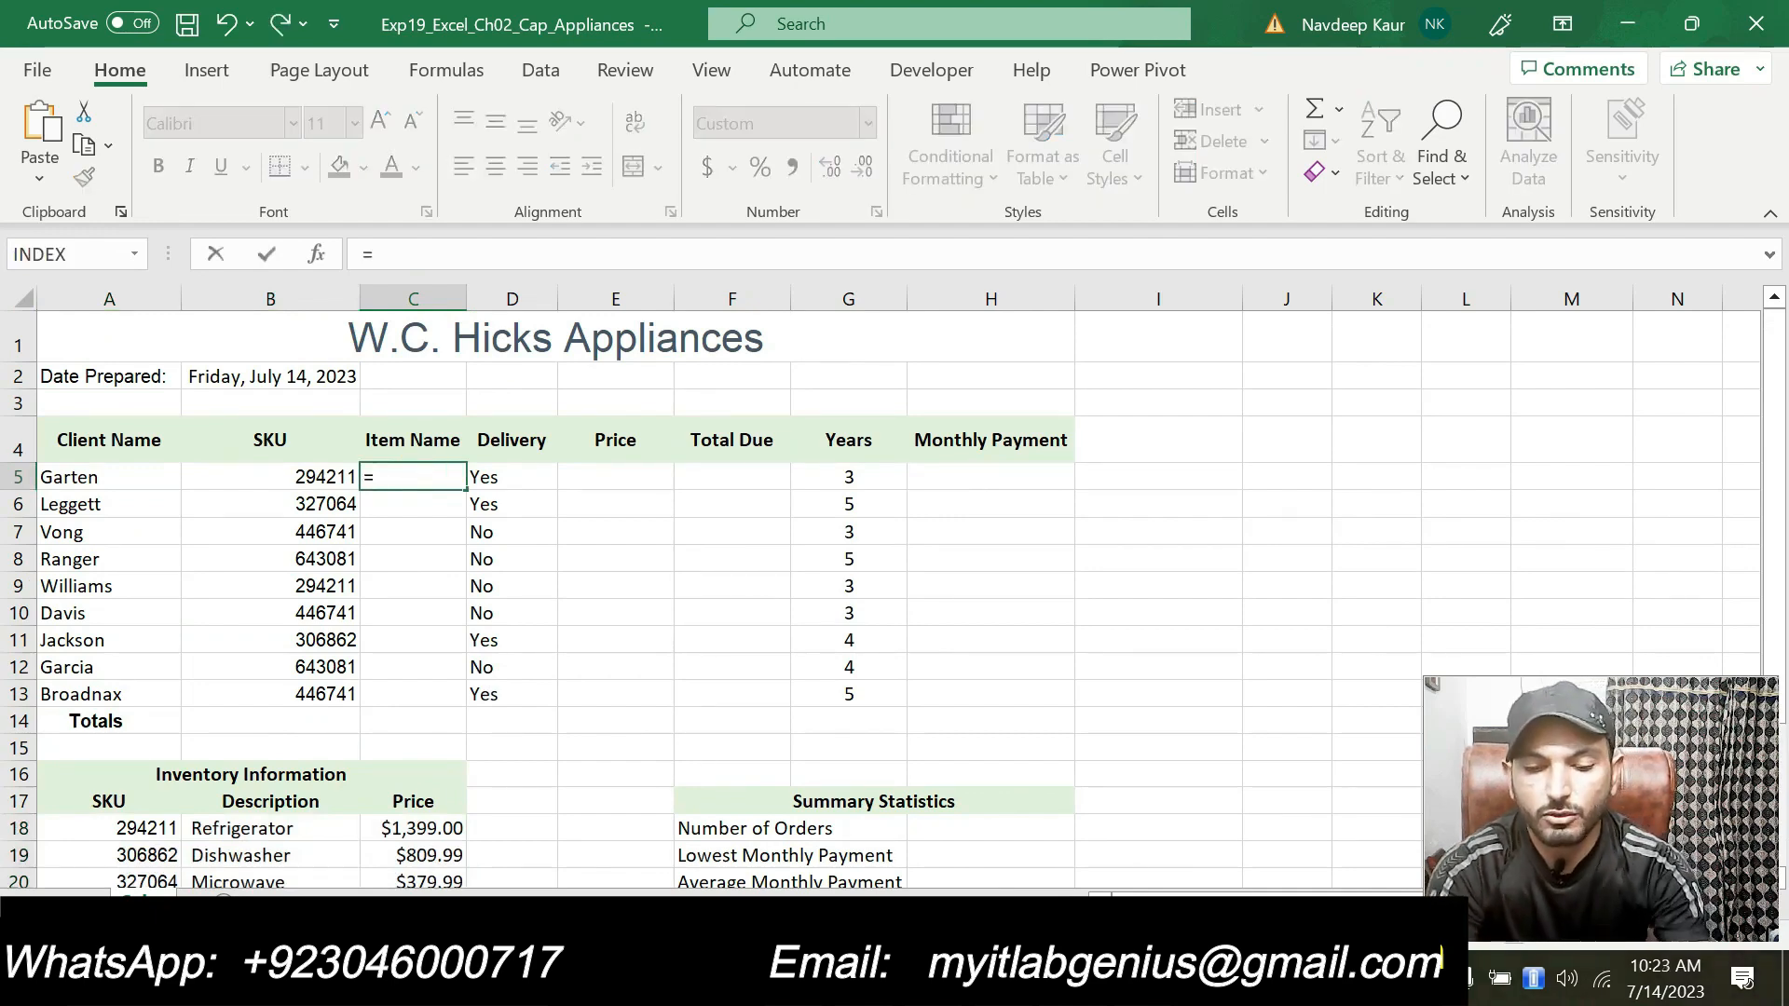
pyautogui.write('vlo')
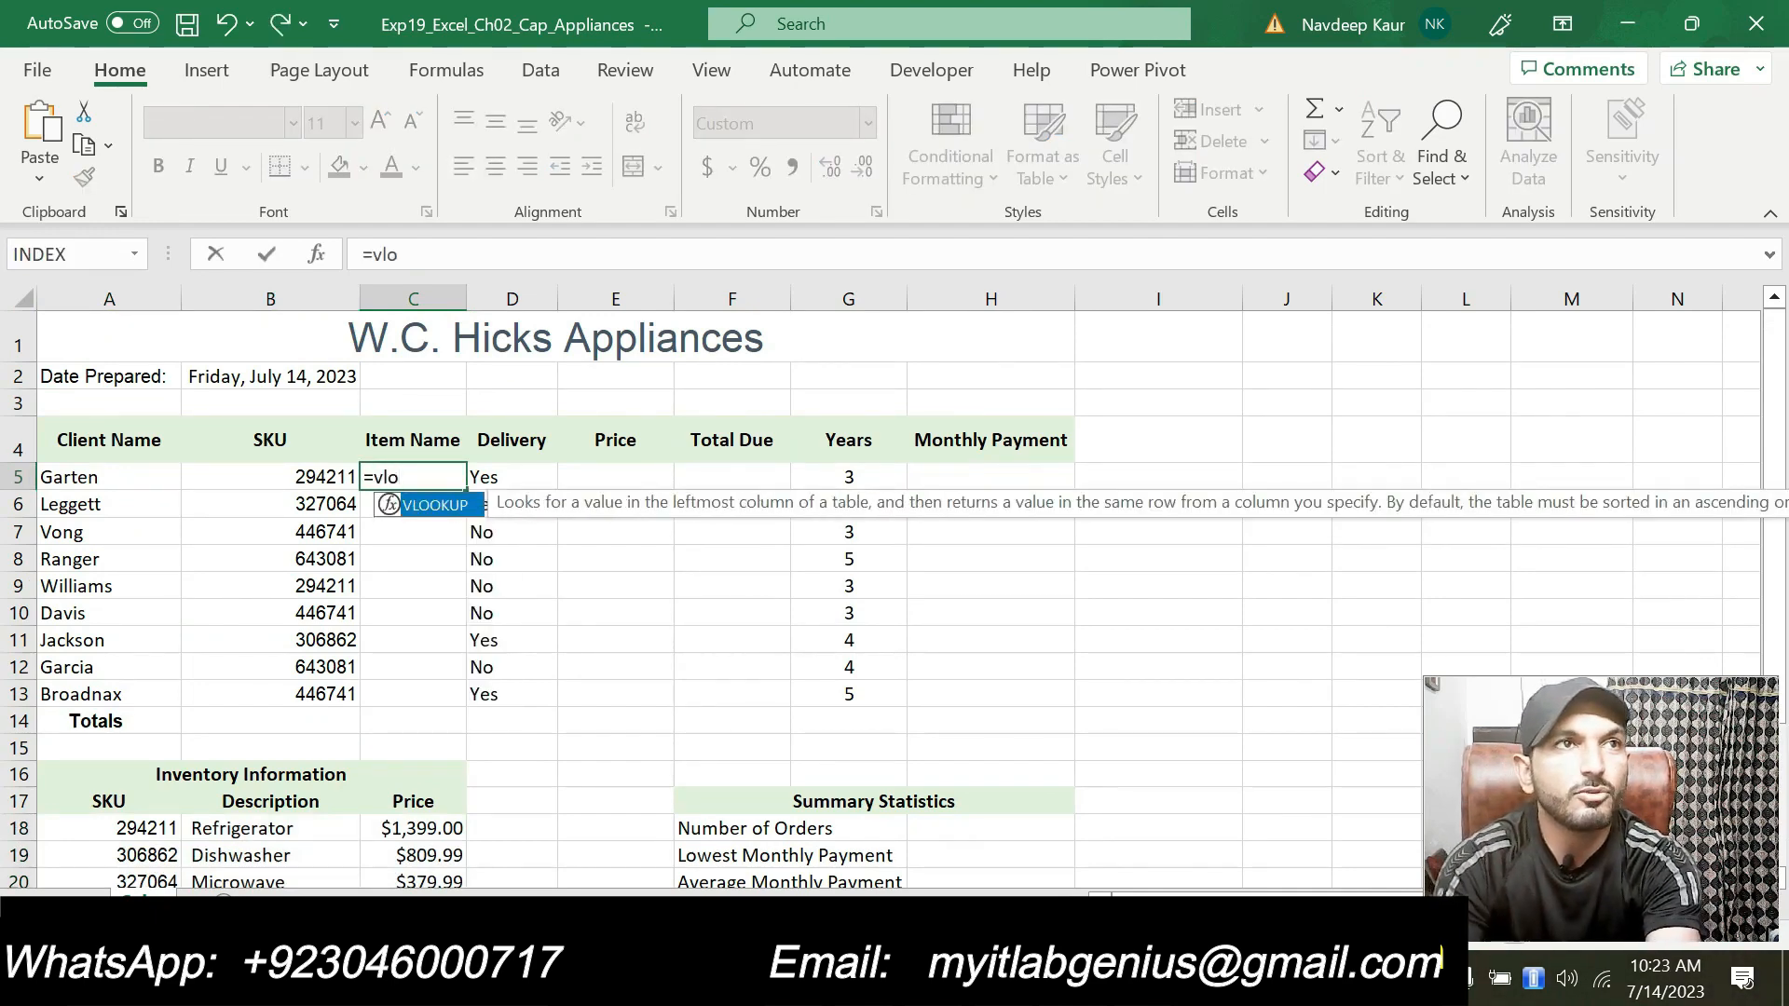
pyautogui.doubleClick(438, 507)
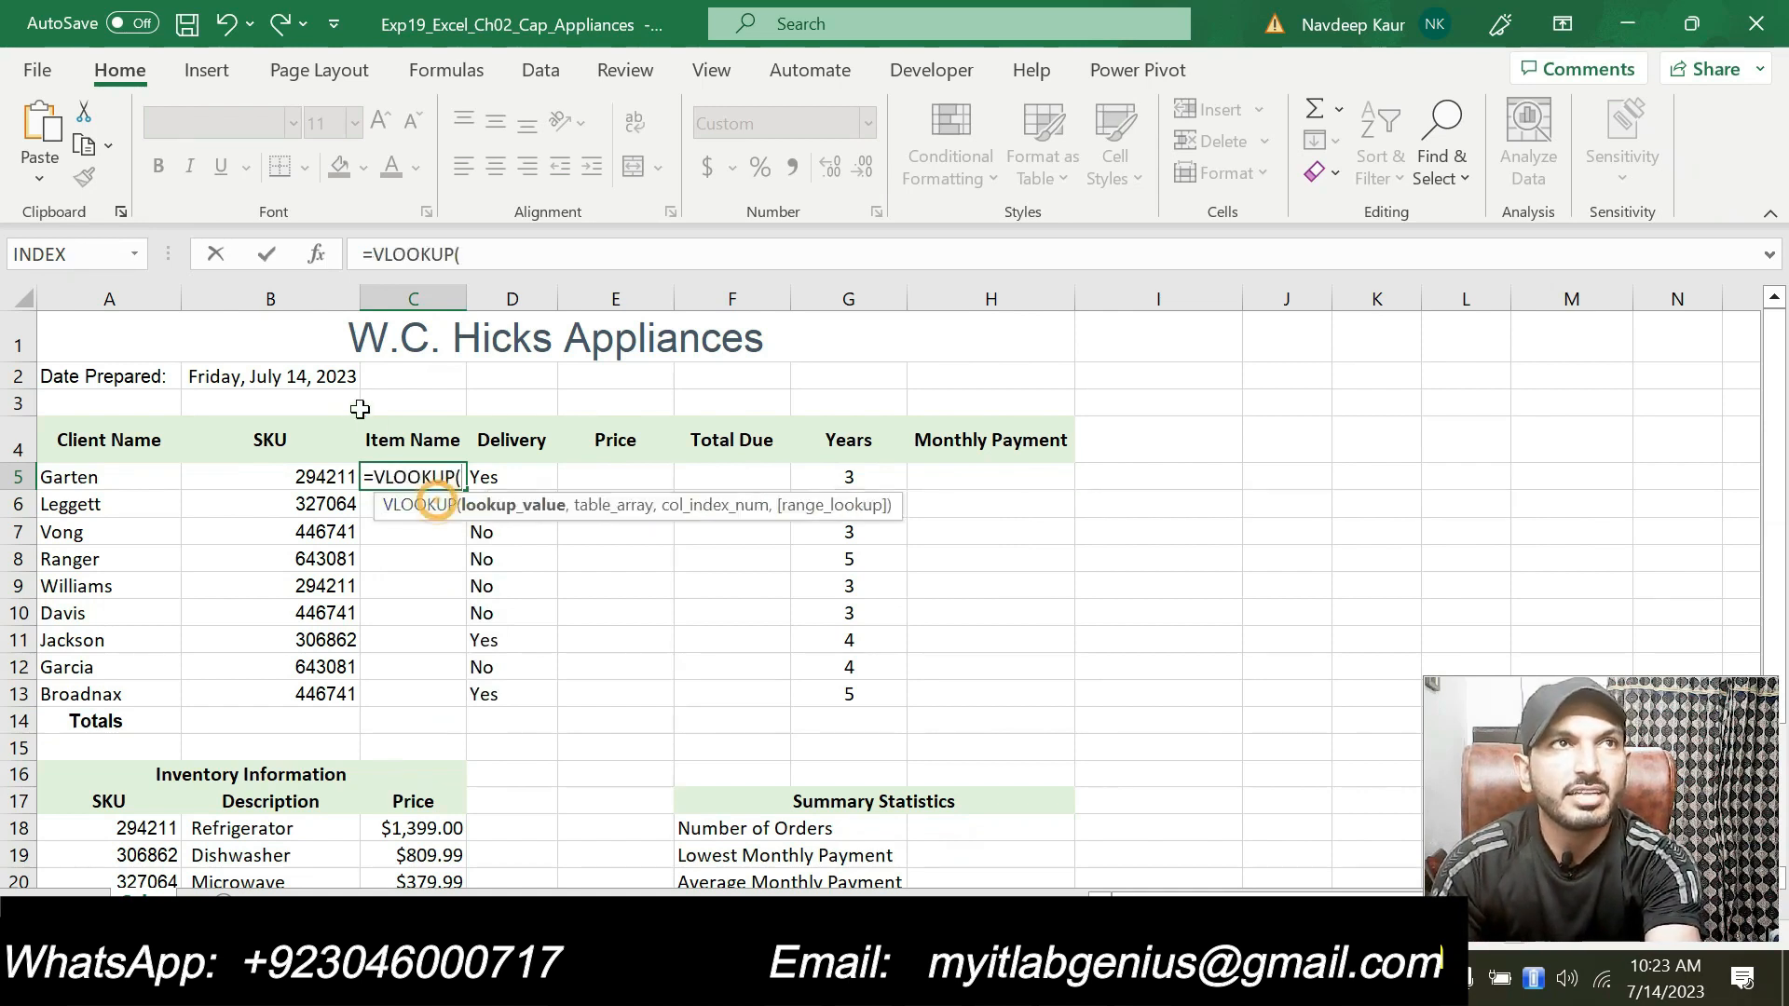
pyautogui.click(328, 255)
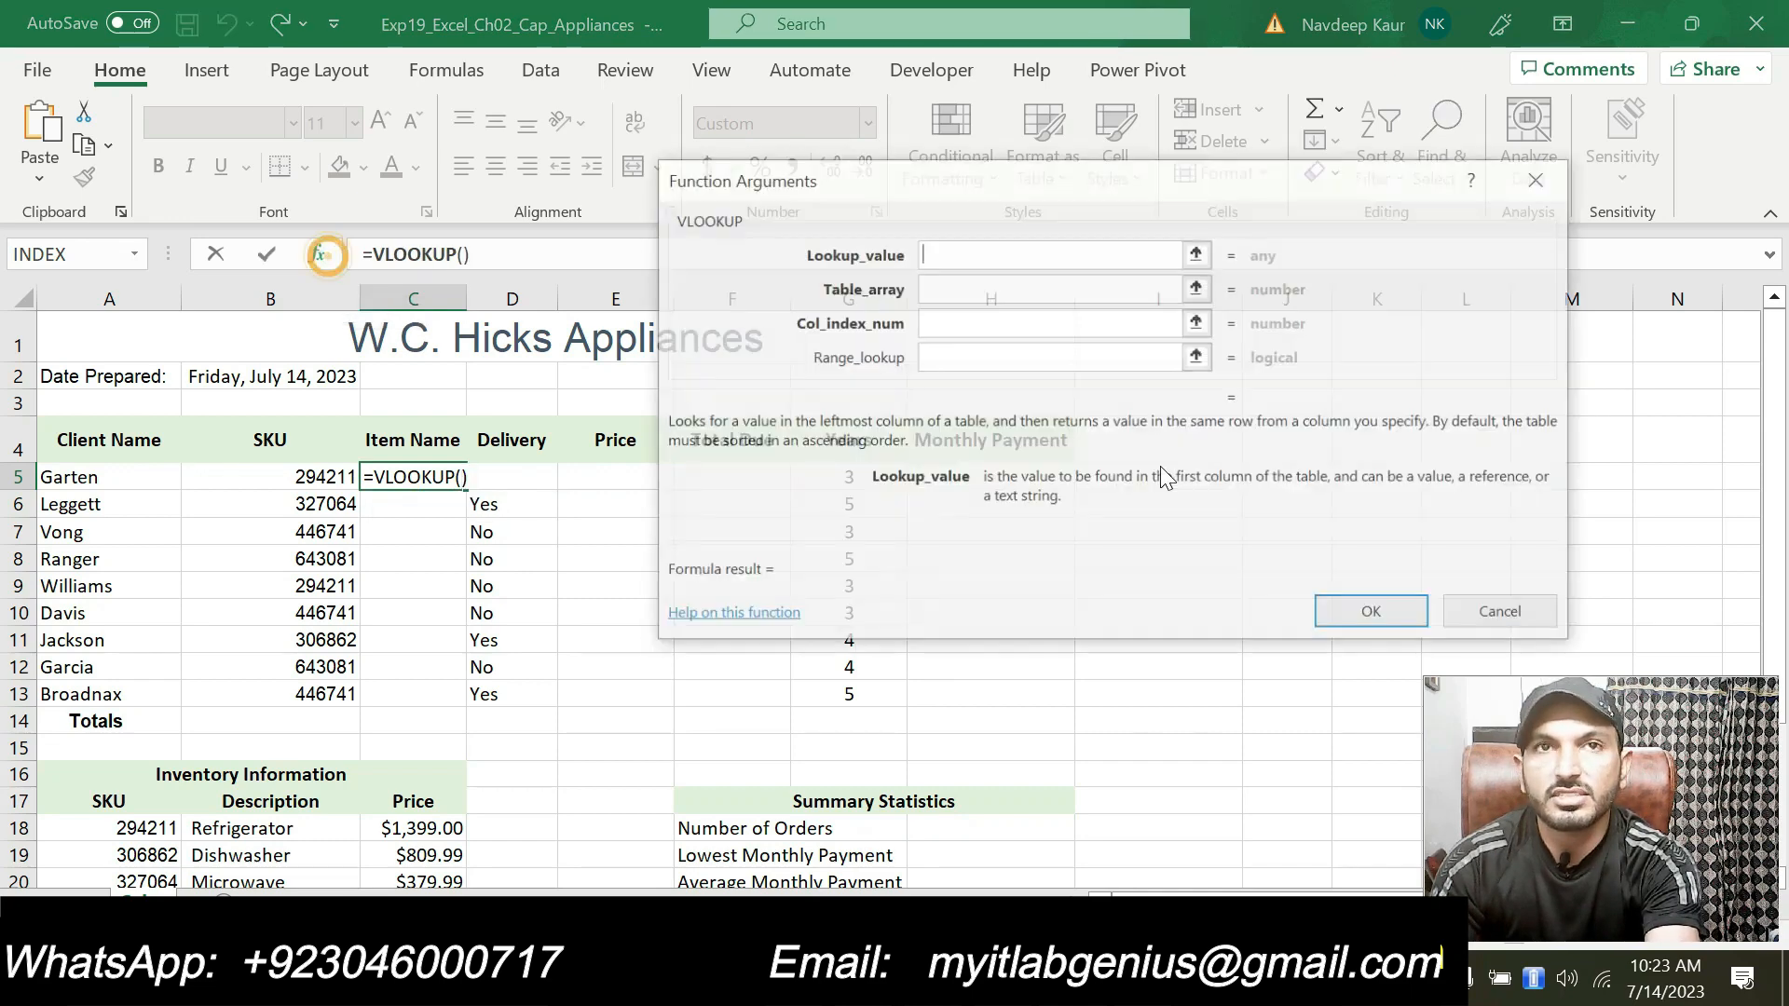
pyautogui.moveTo(1125, 181); pyautogui.dragTo(1163, 268)
pyautogui.moveTo(1059, 248); pyautogui.dragTo(969, 407)
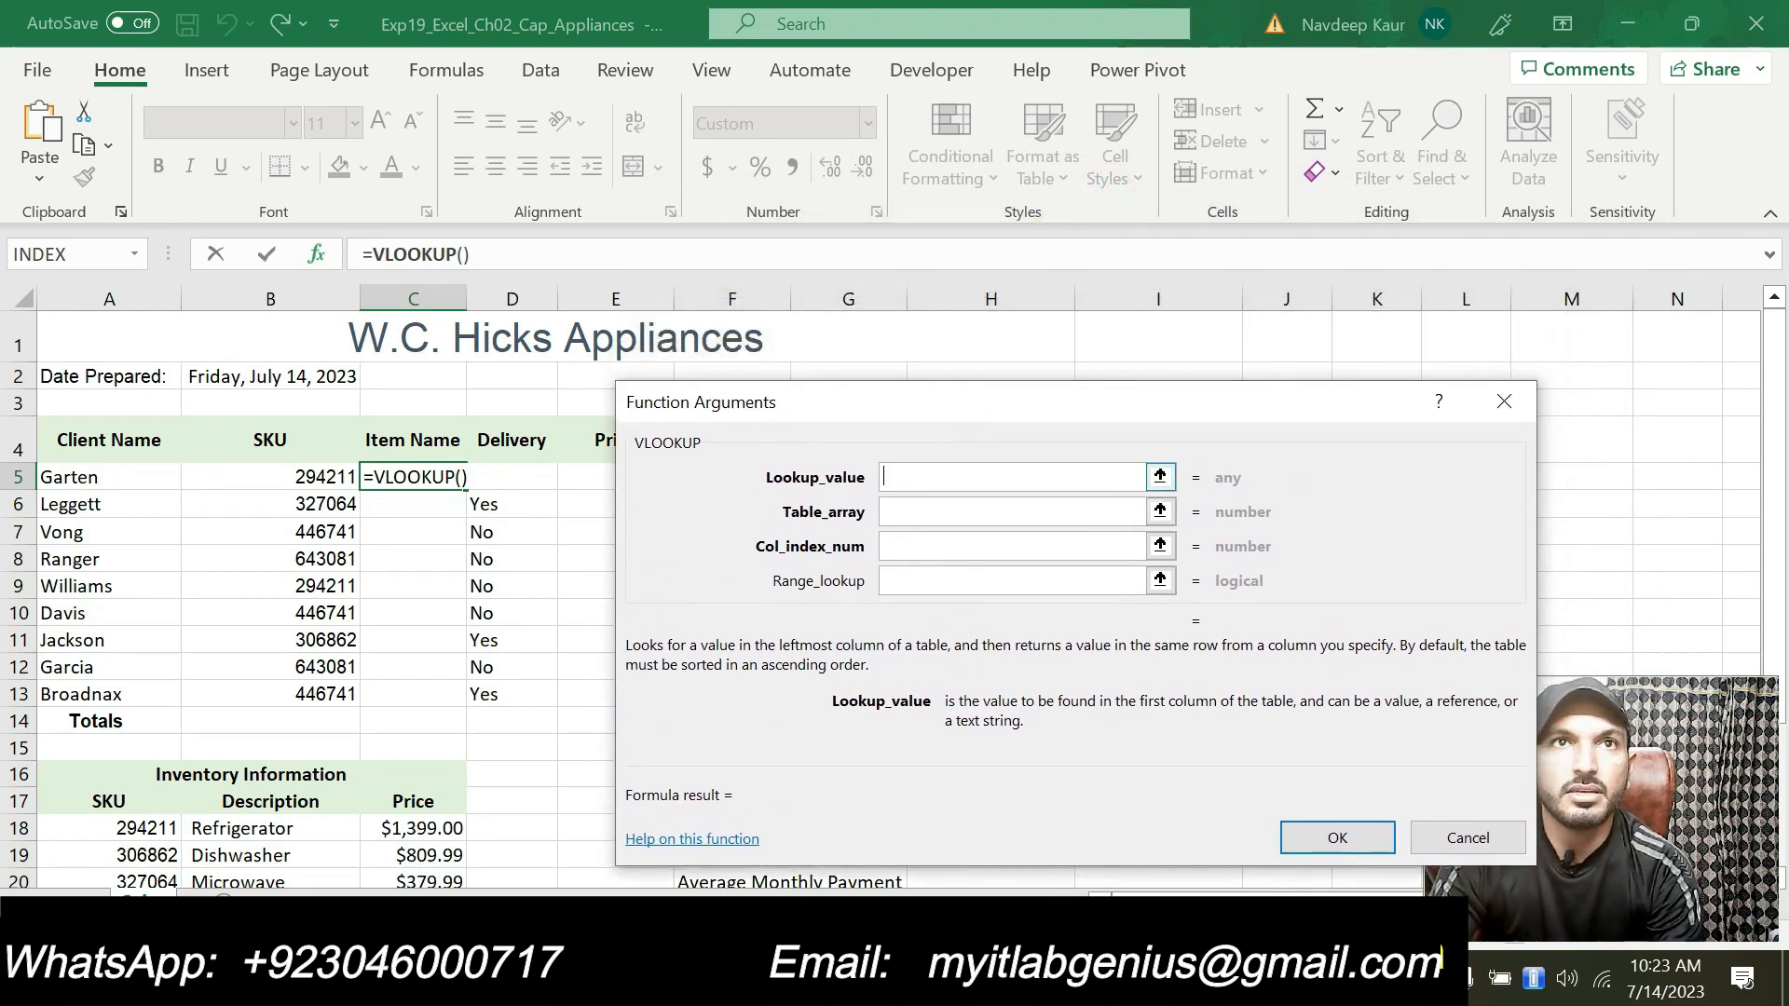
pyautogui.click(315, 477)
# Step: Set the table array to A$18:C$23, column index to 2 and range lookup to FALSE, and confirm the function
pyautogui.click(919, 512)
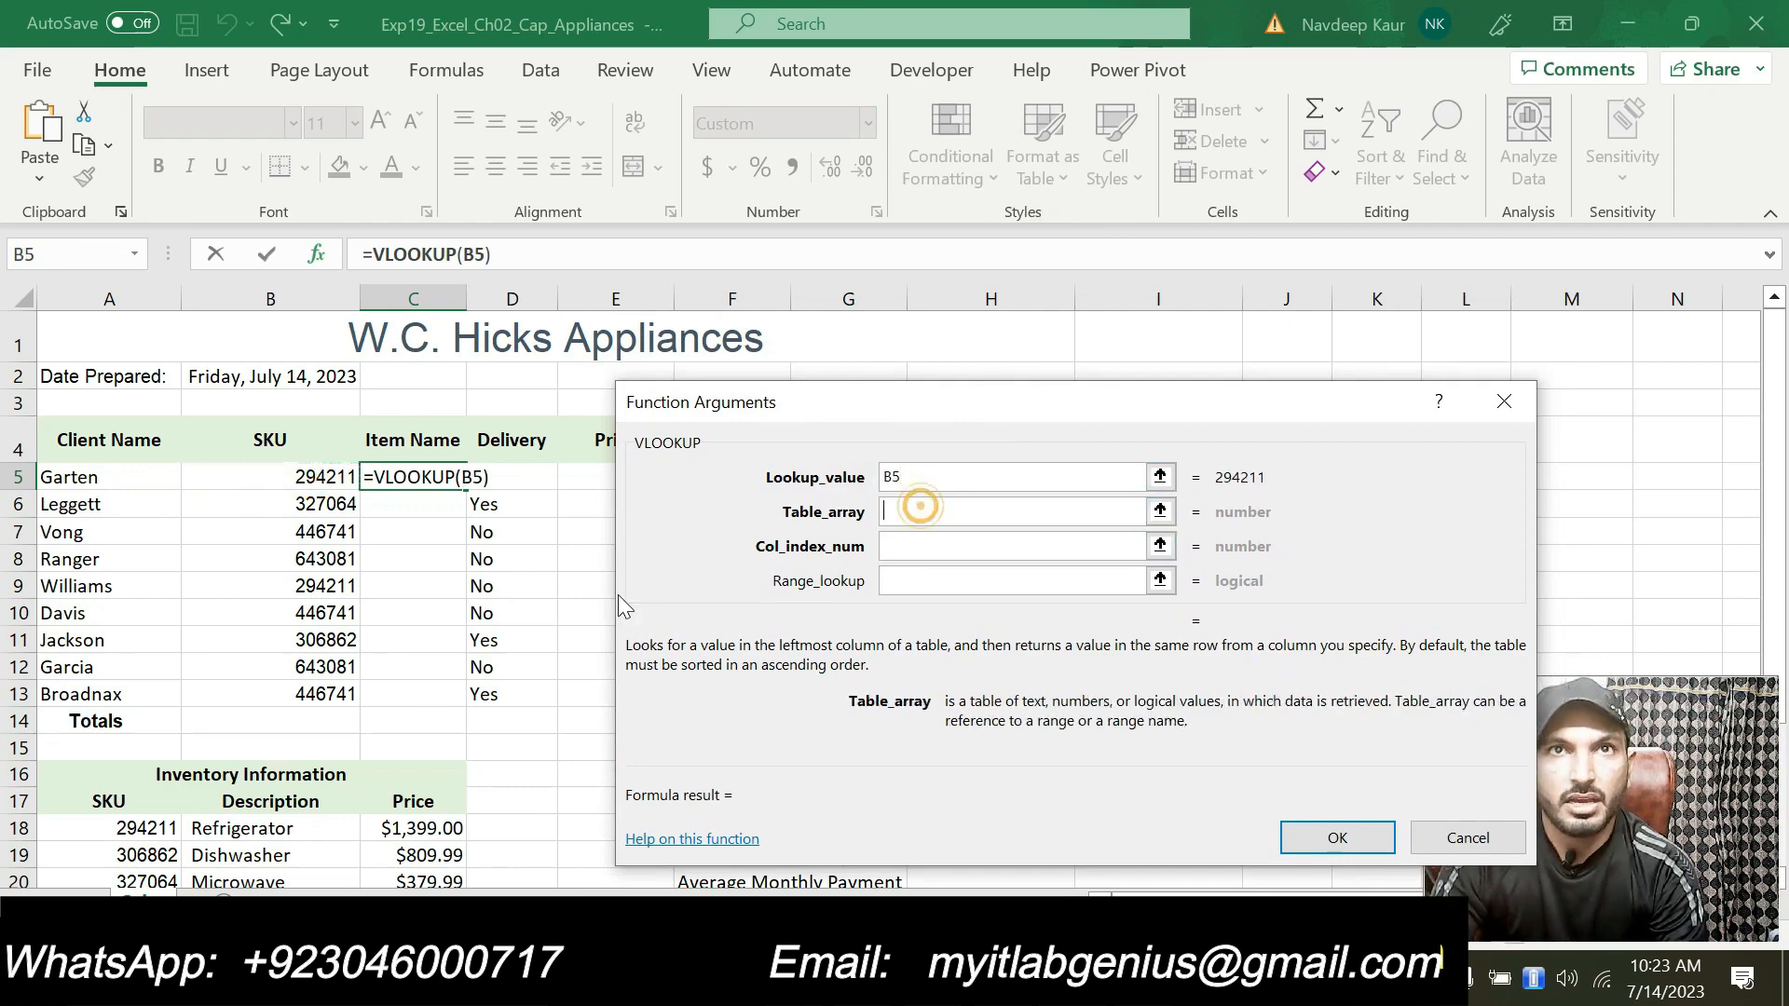
pyautogui.scroll(-2, 519, 616)
pyautogui.scroll(-1, 330, 678)
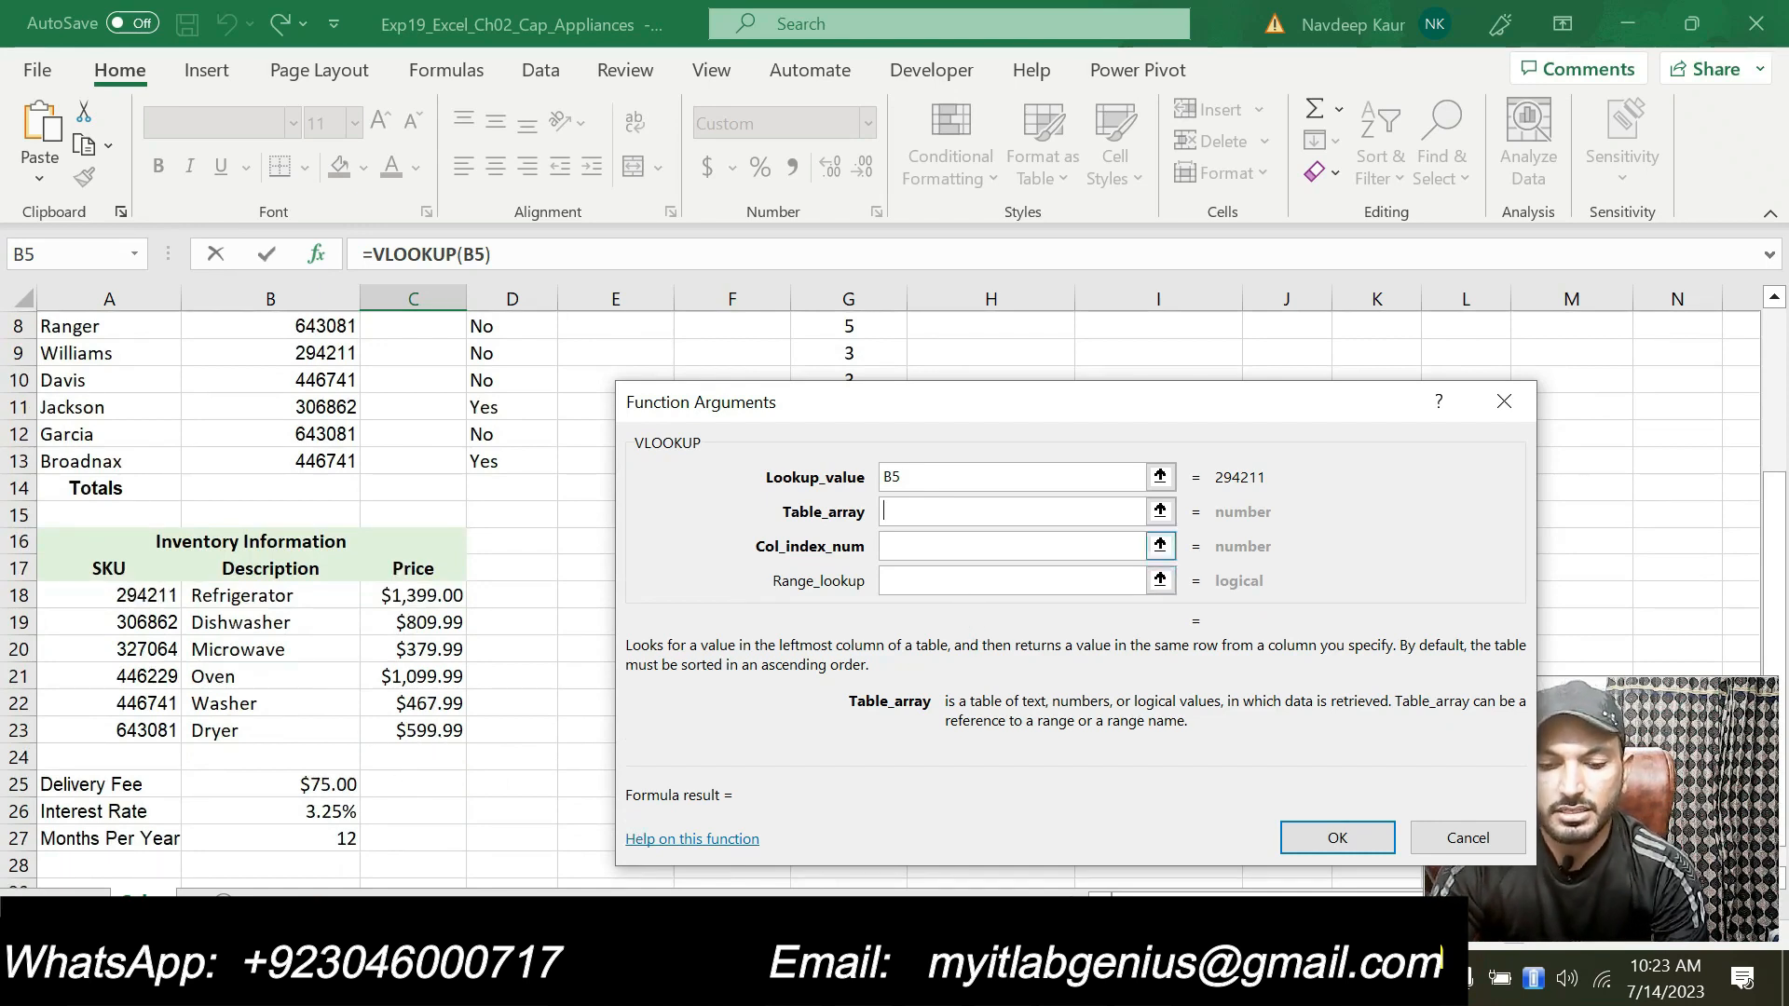
pyautogui.write('A')
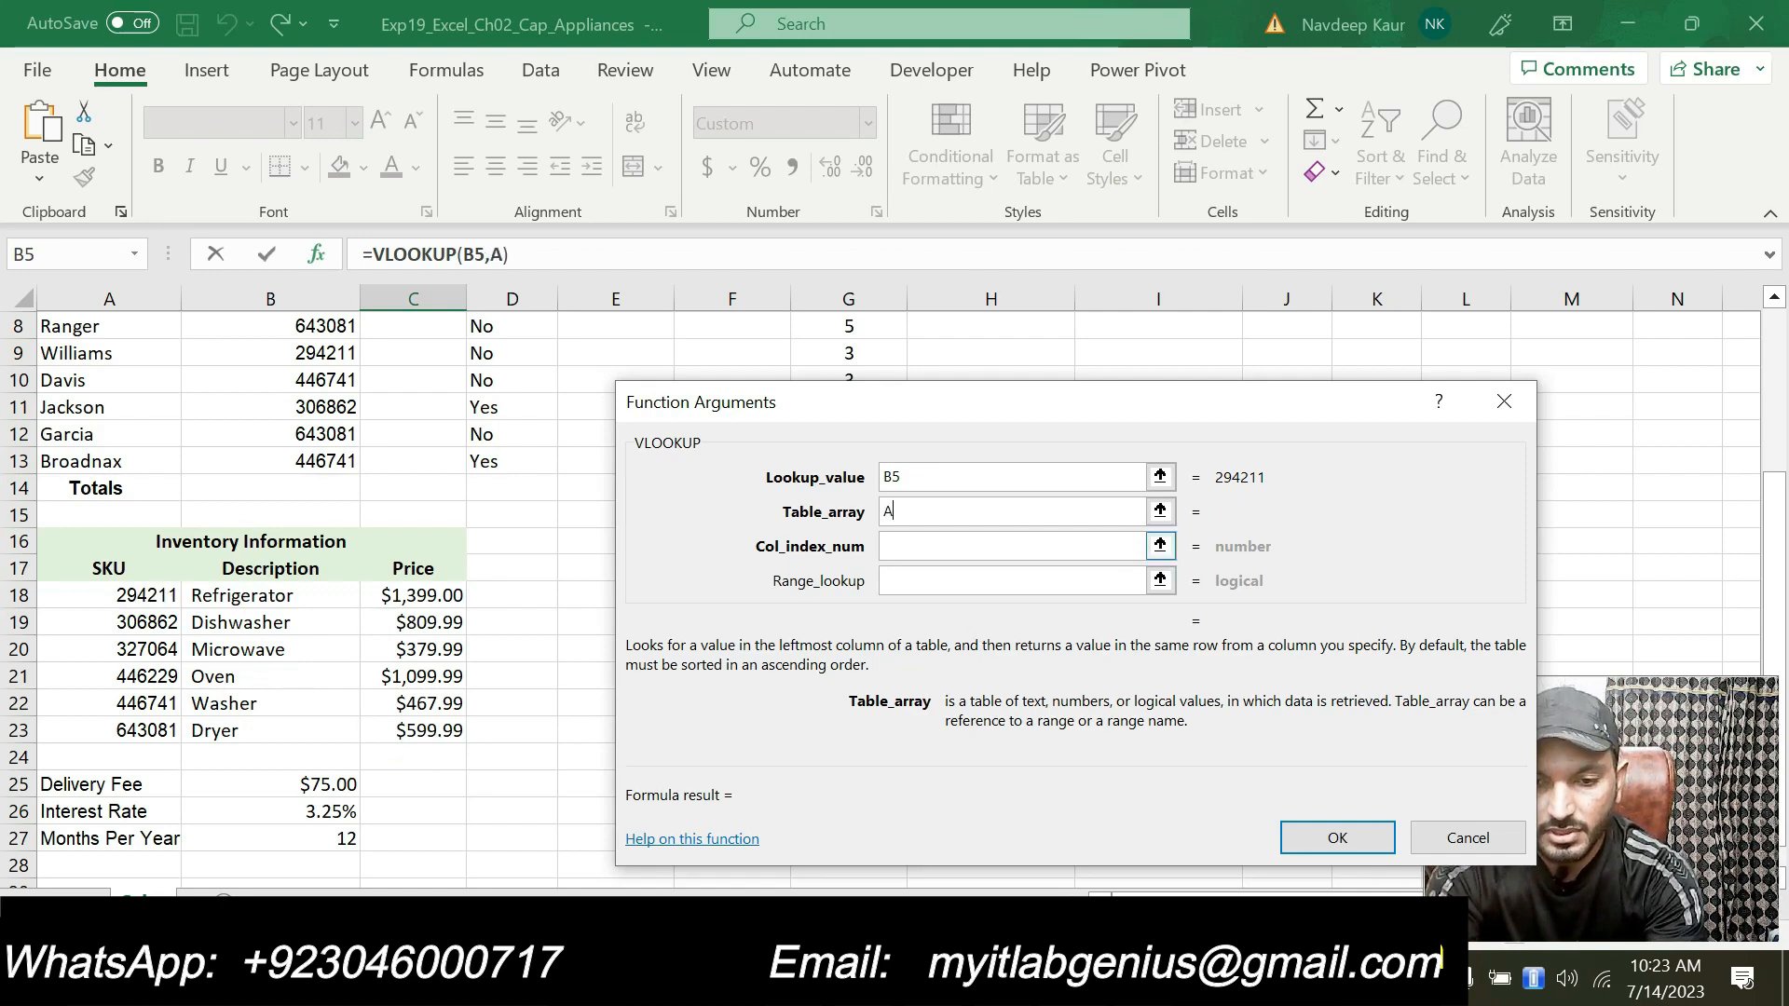
pyautogui.write('$18:')
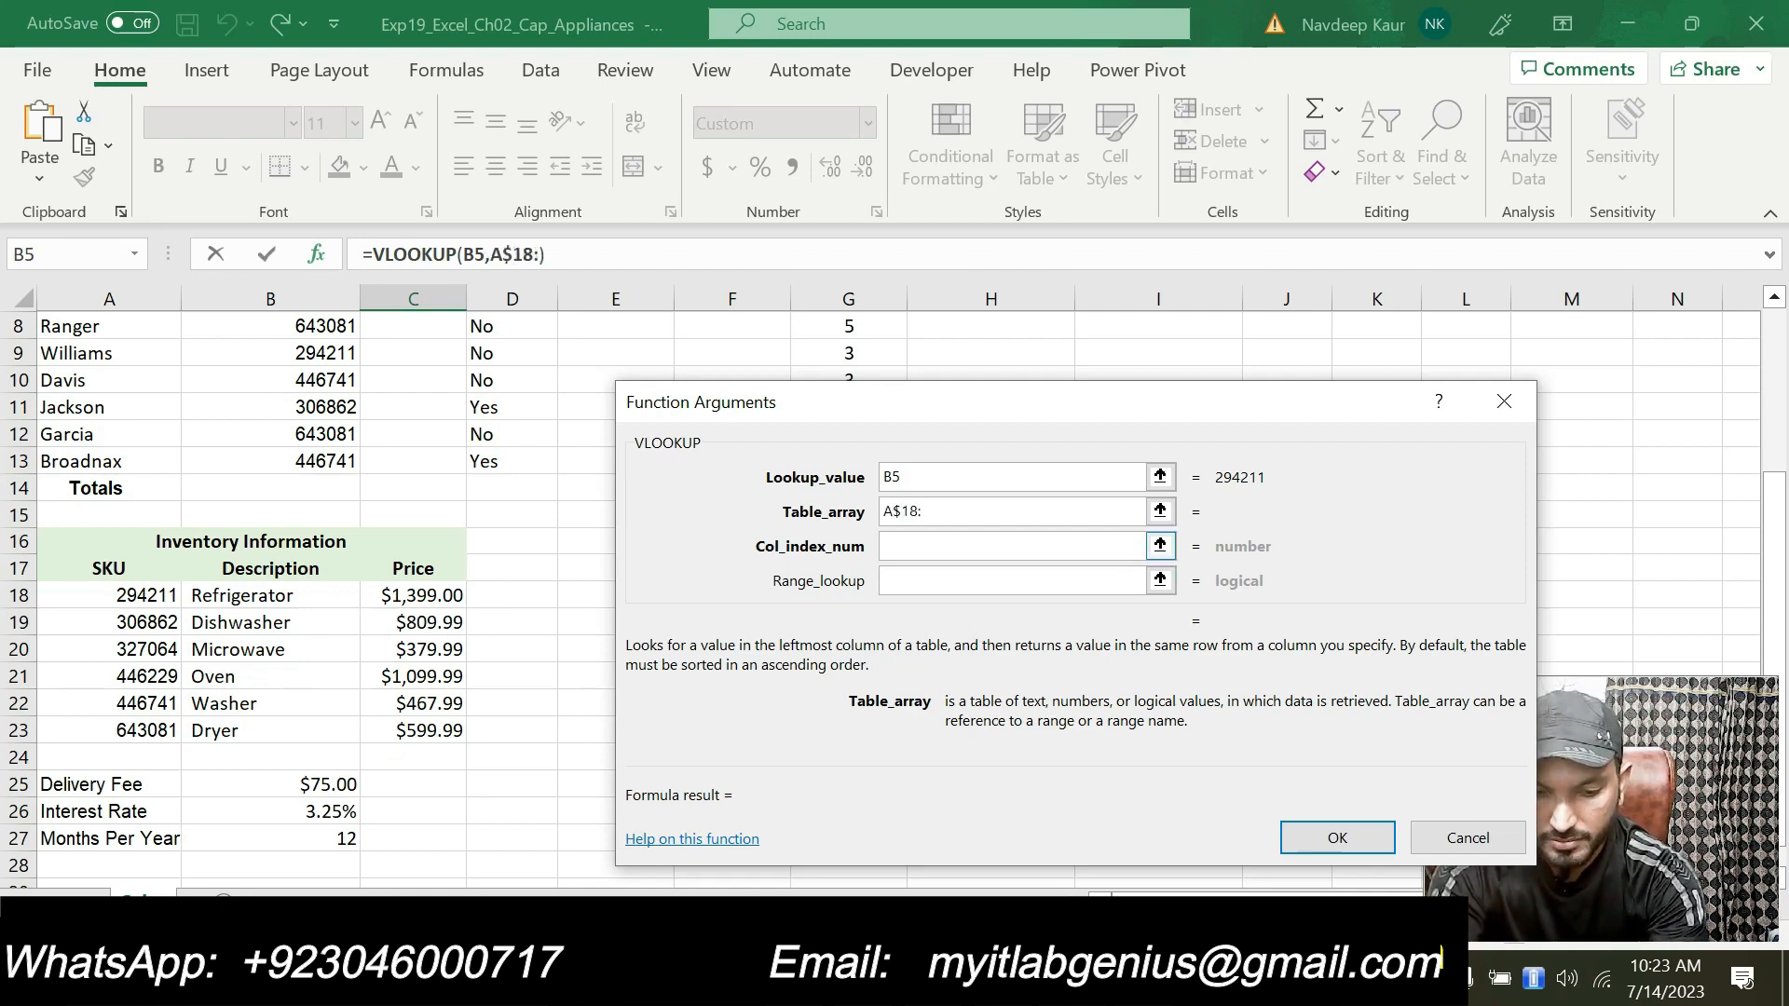
pyautogui.write('C$')
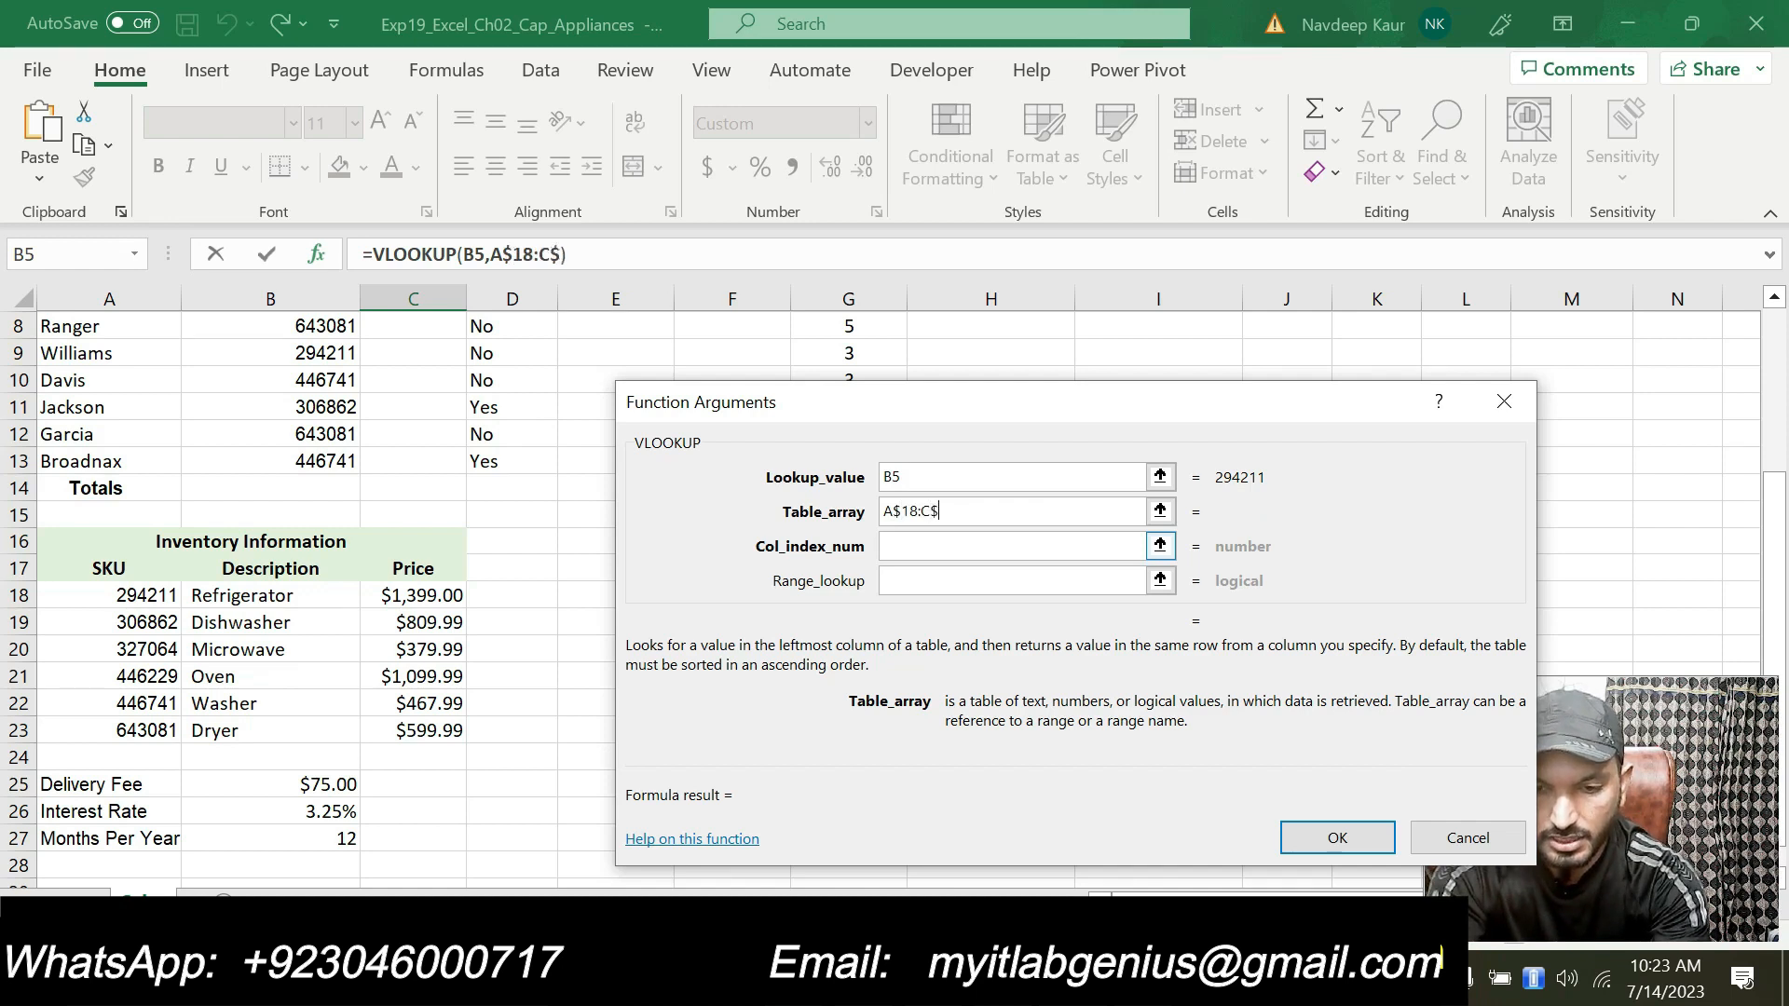
pyautogui.write('23')
pyautogui.press('Tab')
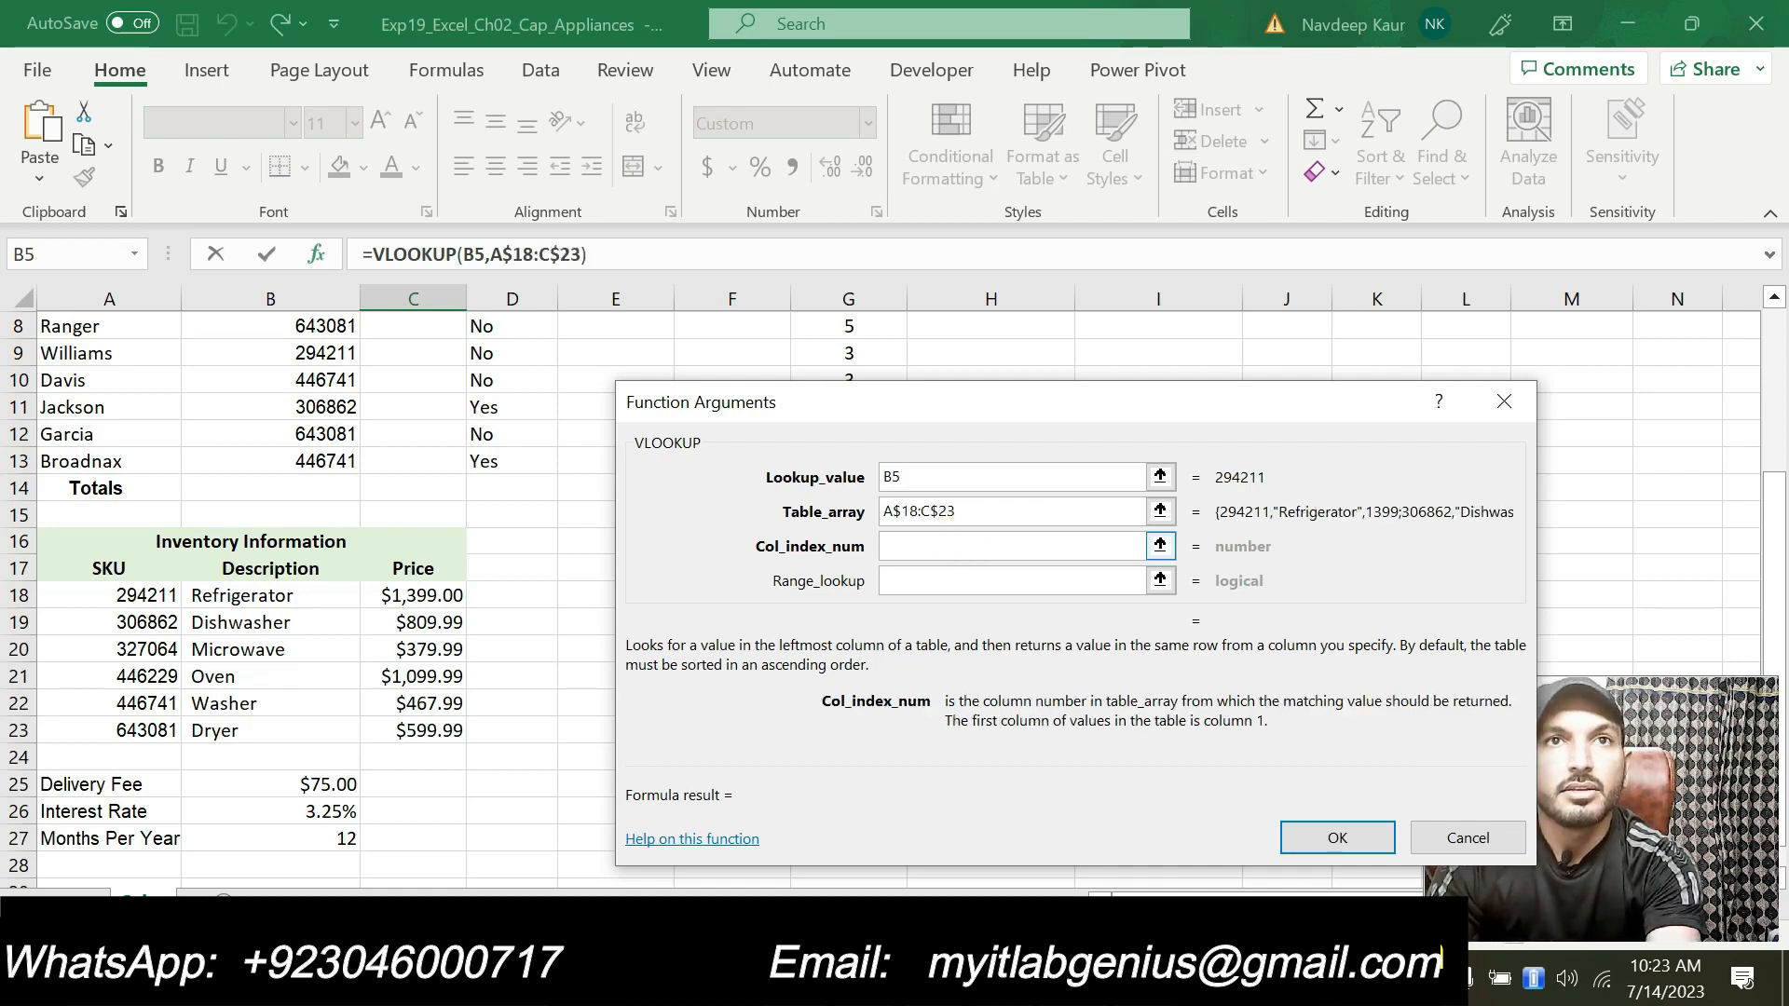
pyautogui.write('2')
pyautogui.click(928, 583)
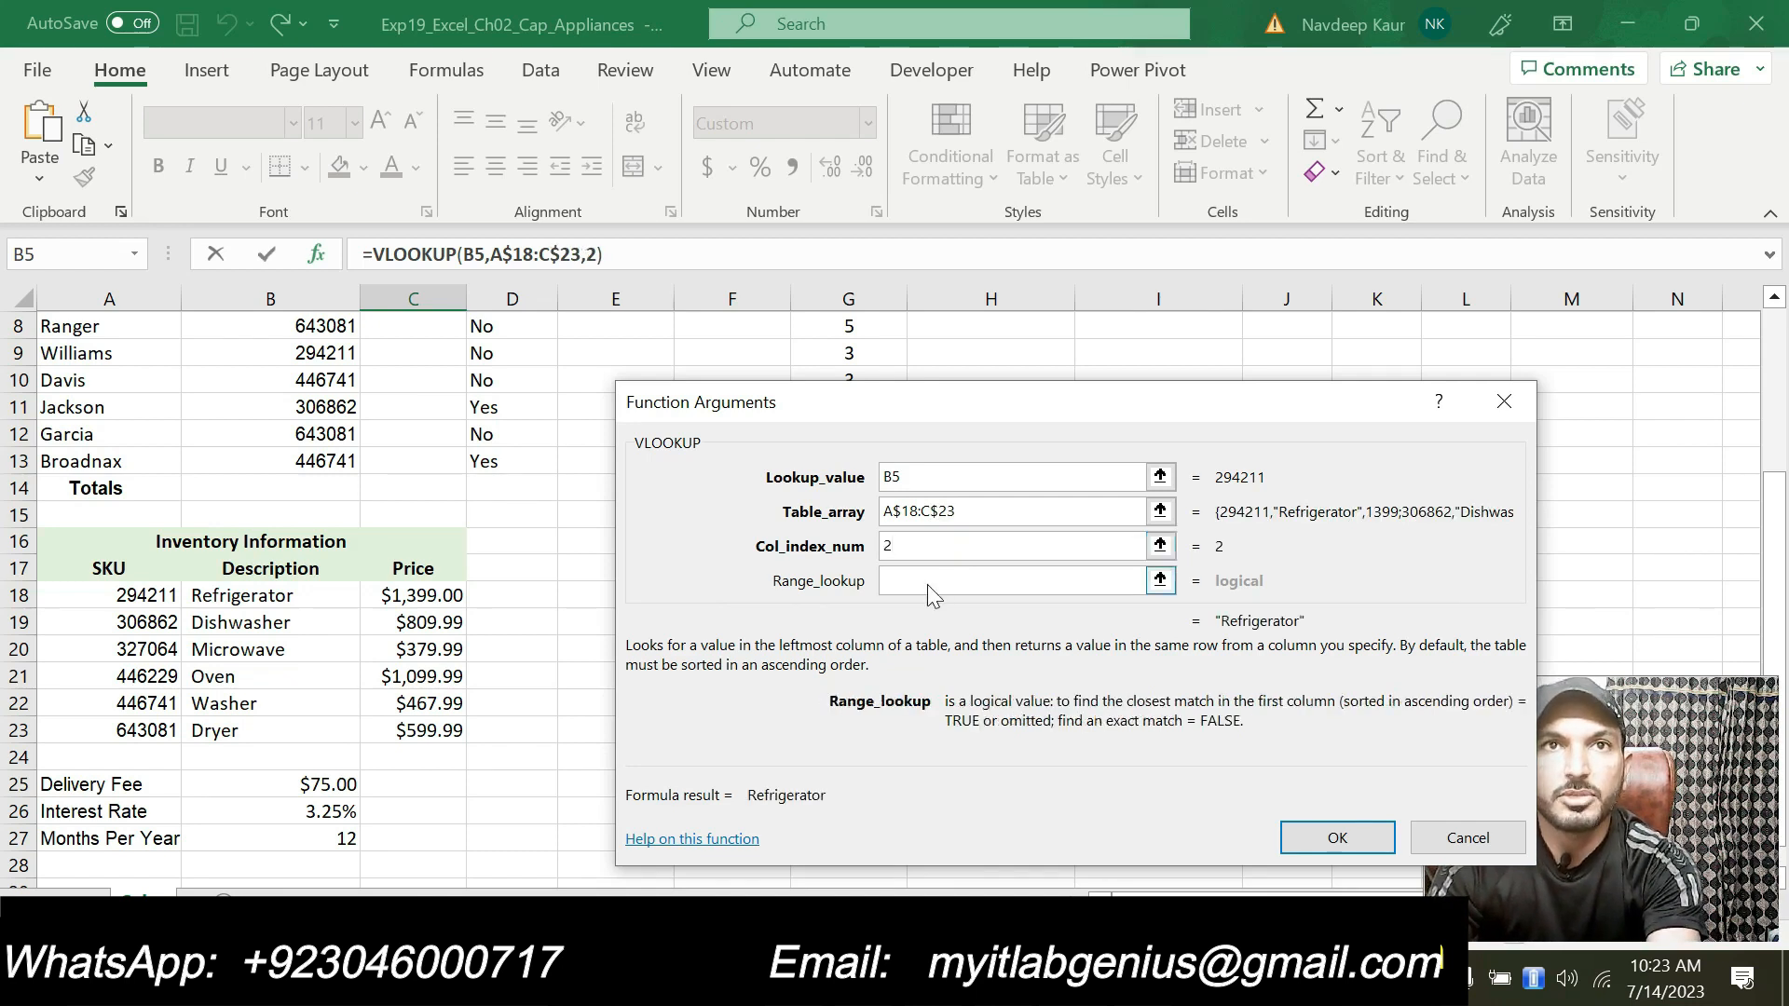
pyautogui.write('f')
pyautogui.press('BackSpace')
pyautogui.write('FALSE')
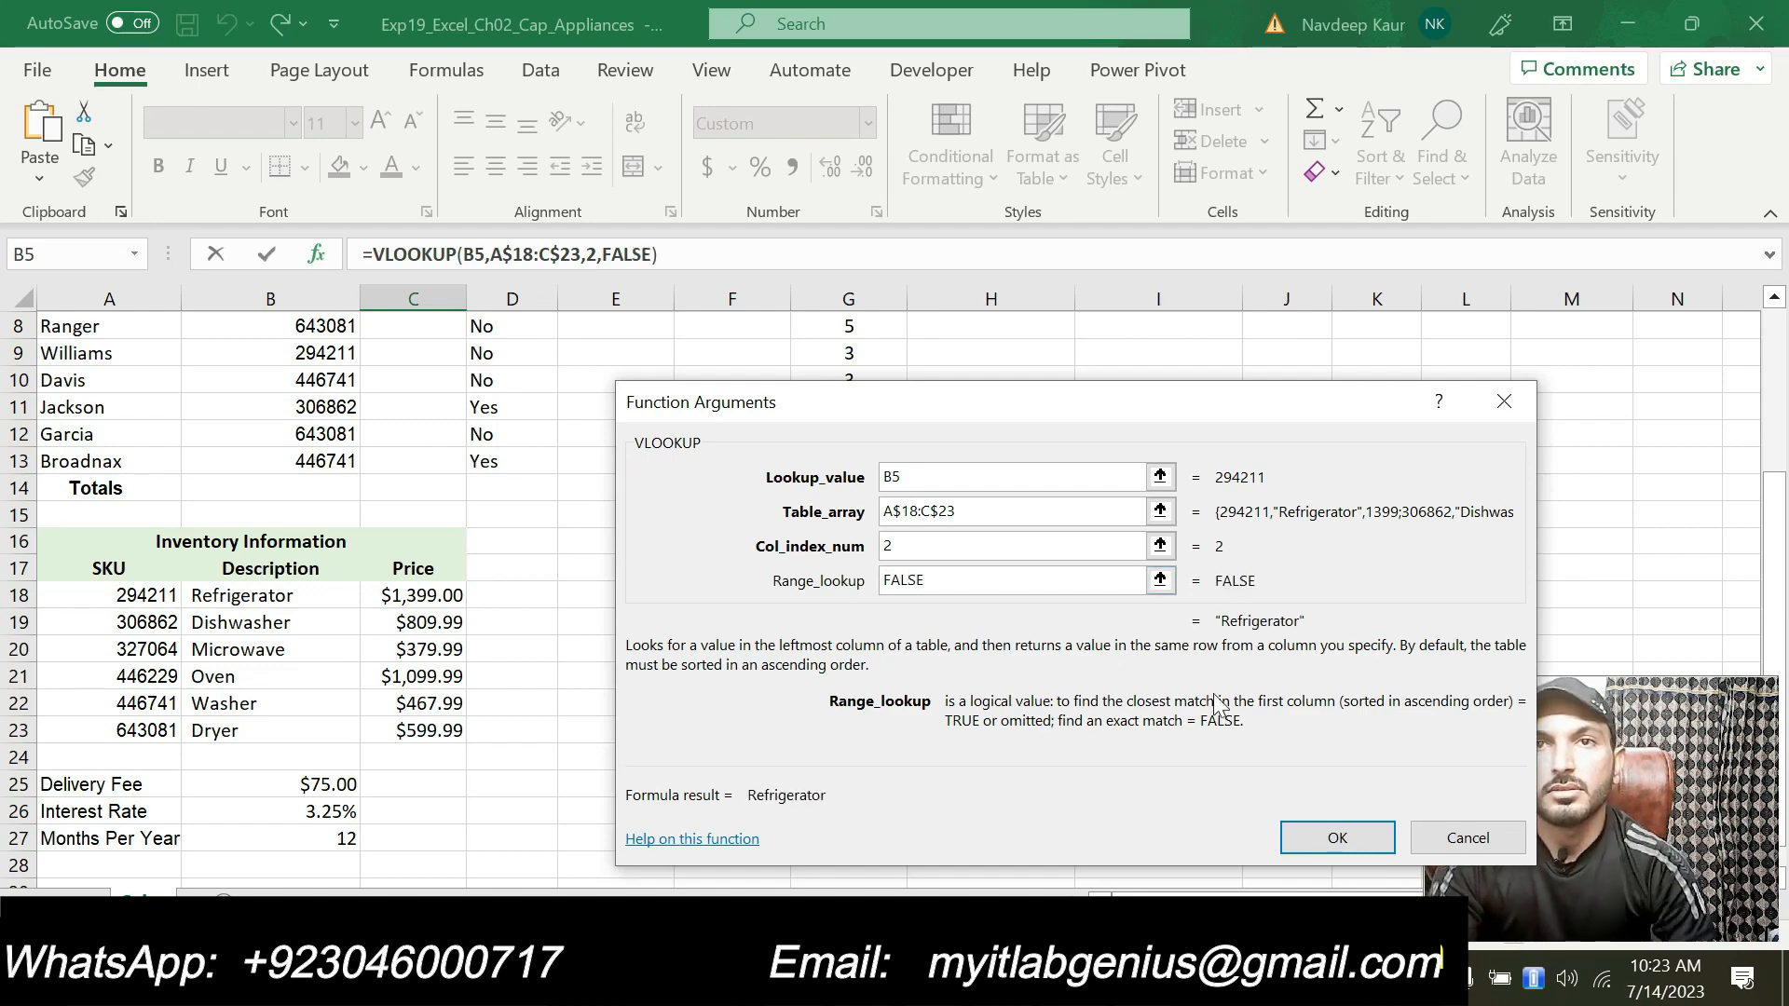
pyautogui.click(1347, 838)
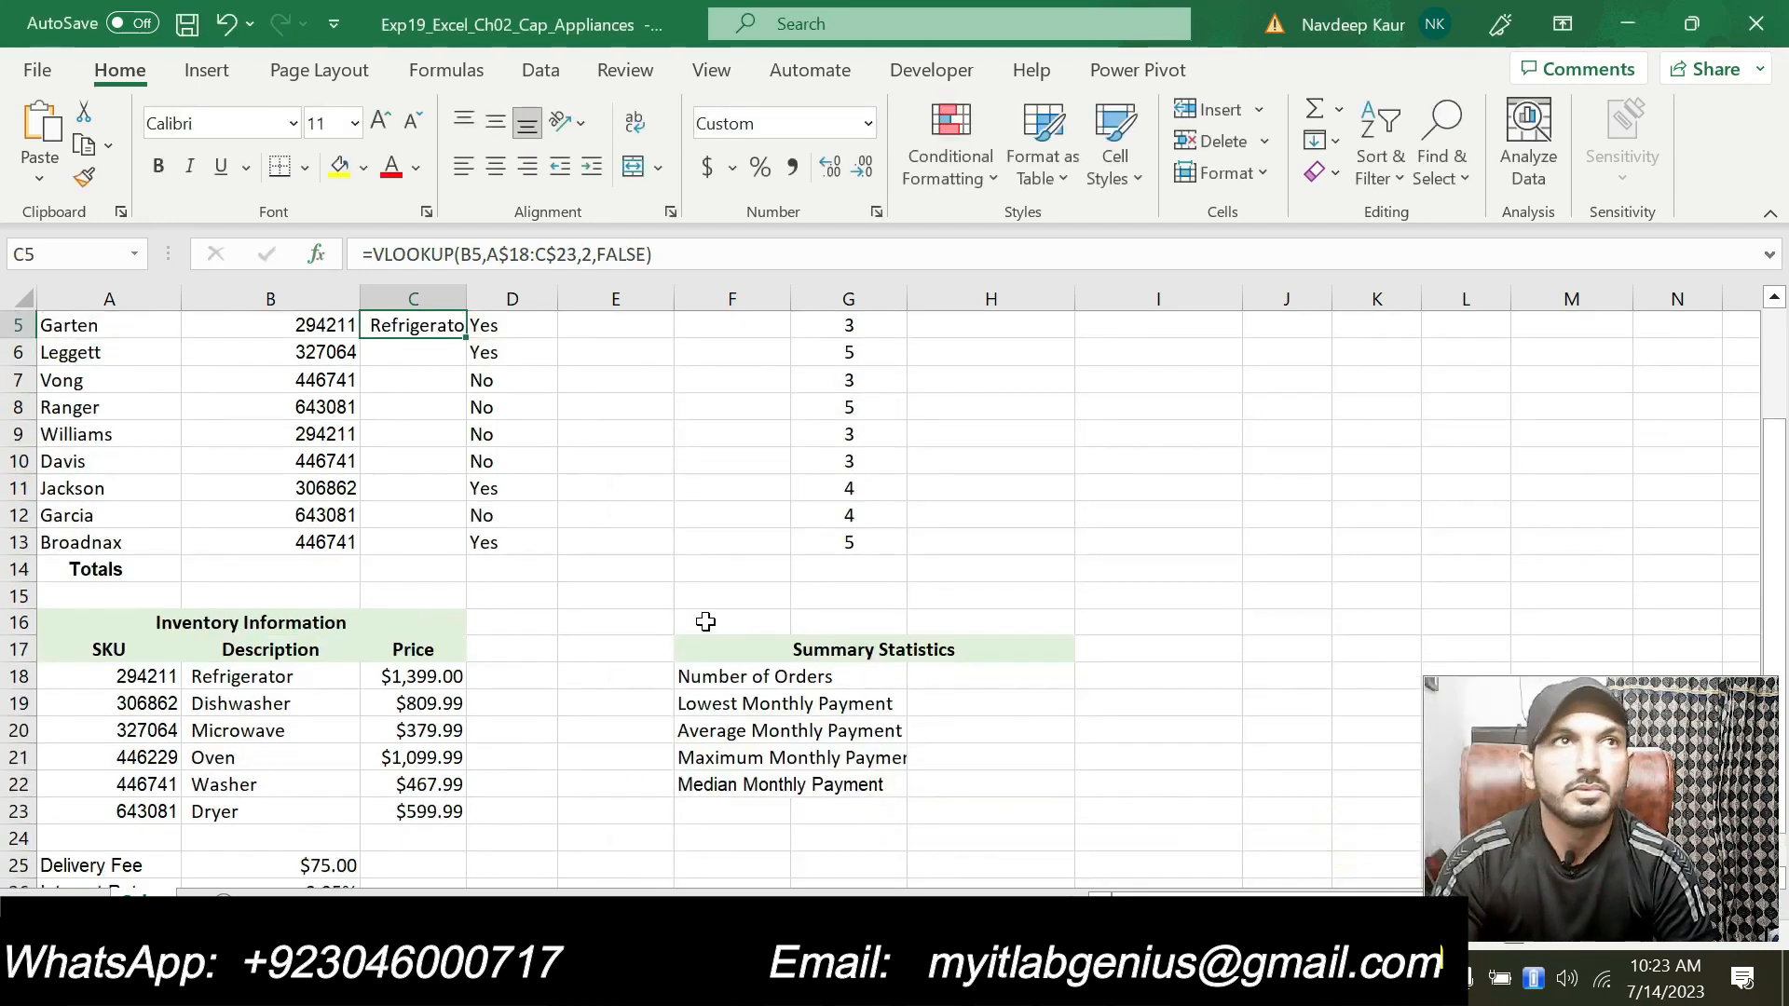
# Step: AutoFit the width of column C
pyautogui.doubleClick(467, 296)
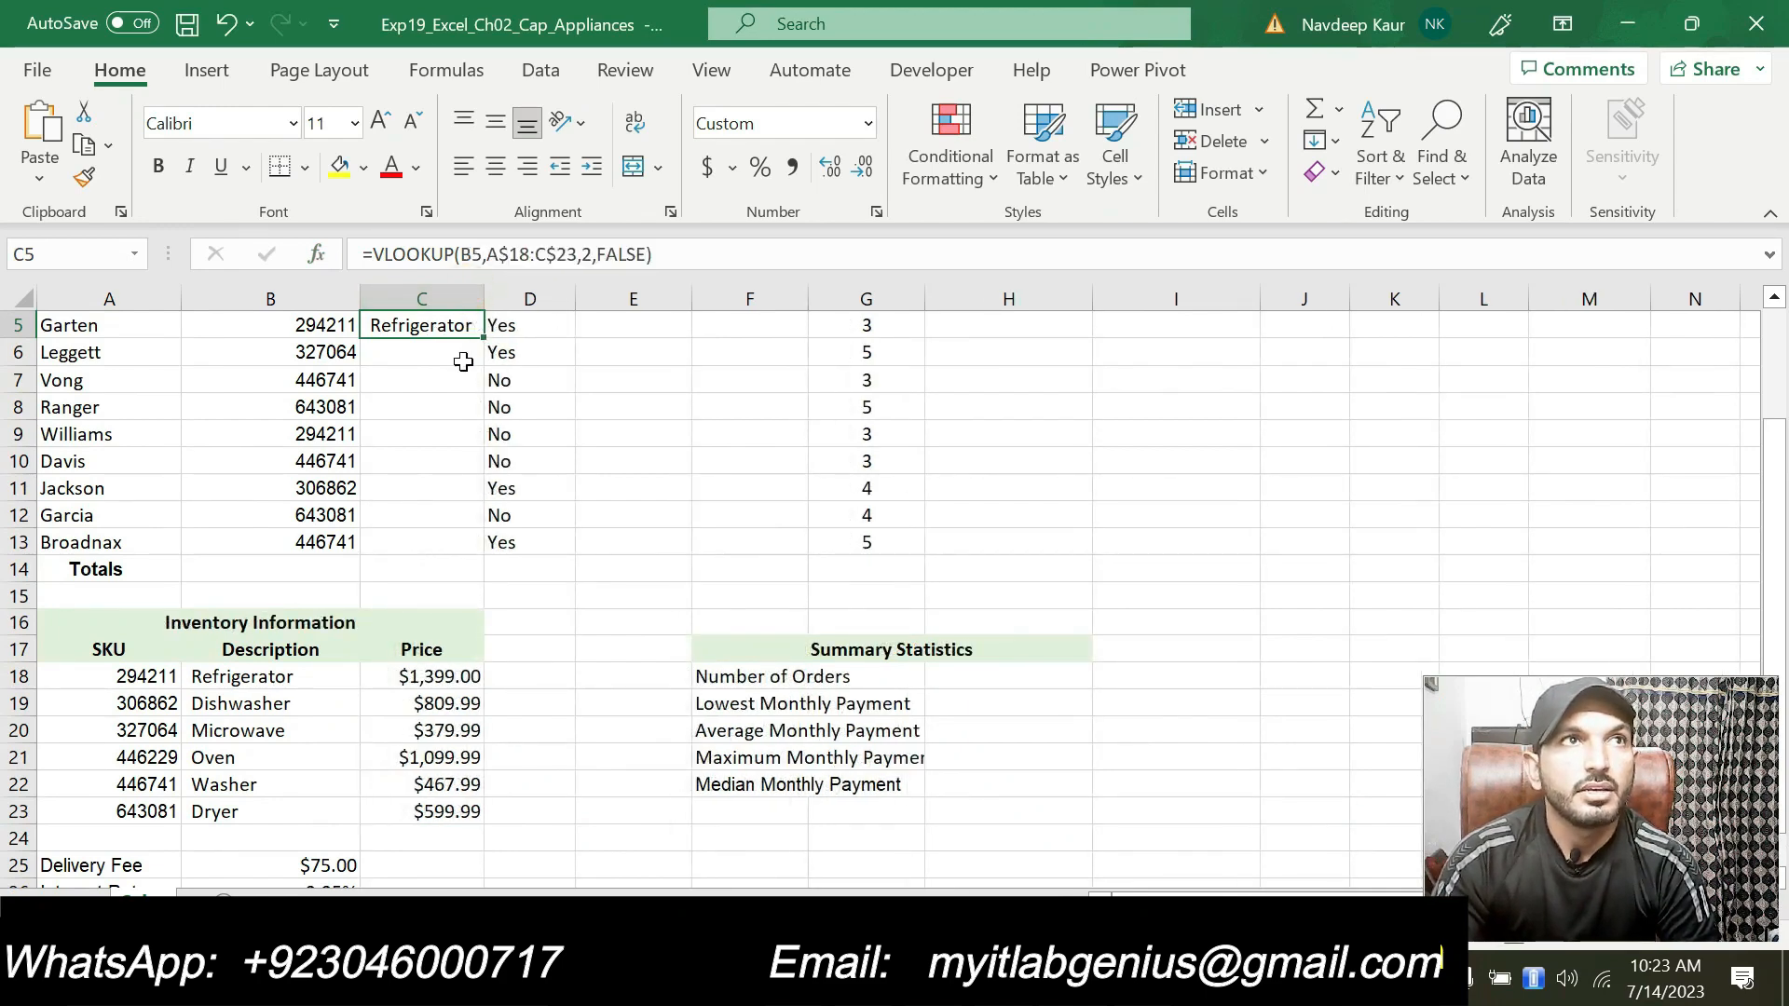
pyautogui.scroll(2, 463, 362)
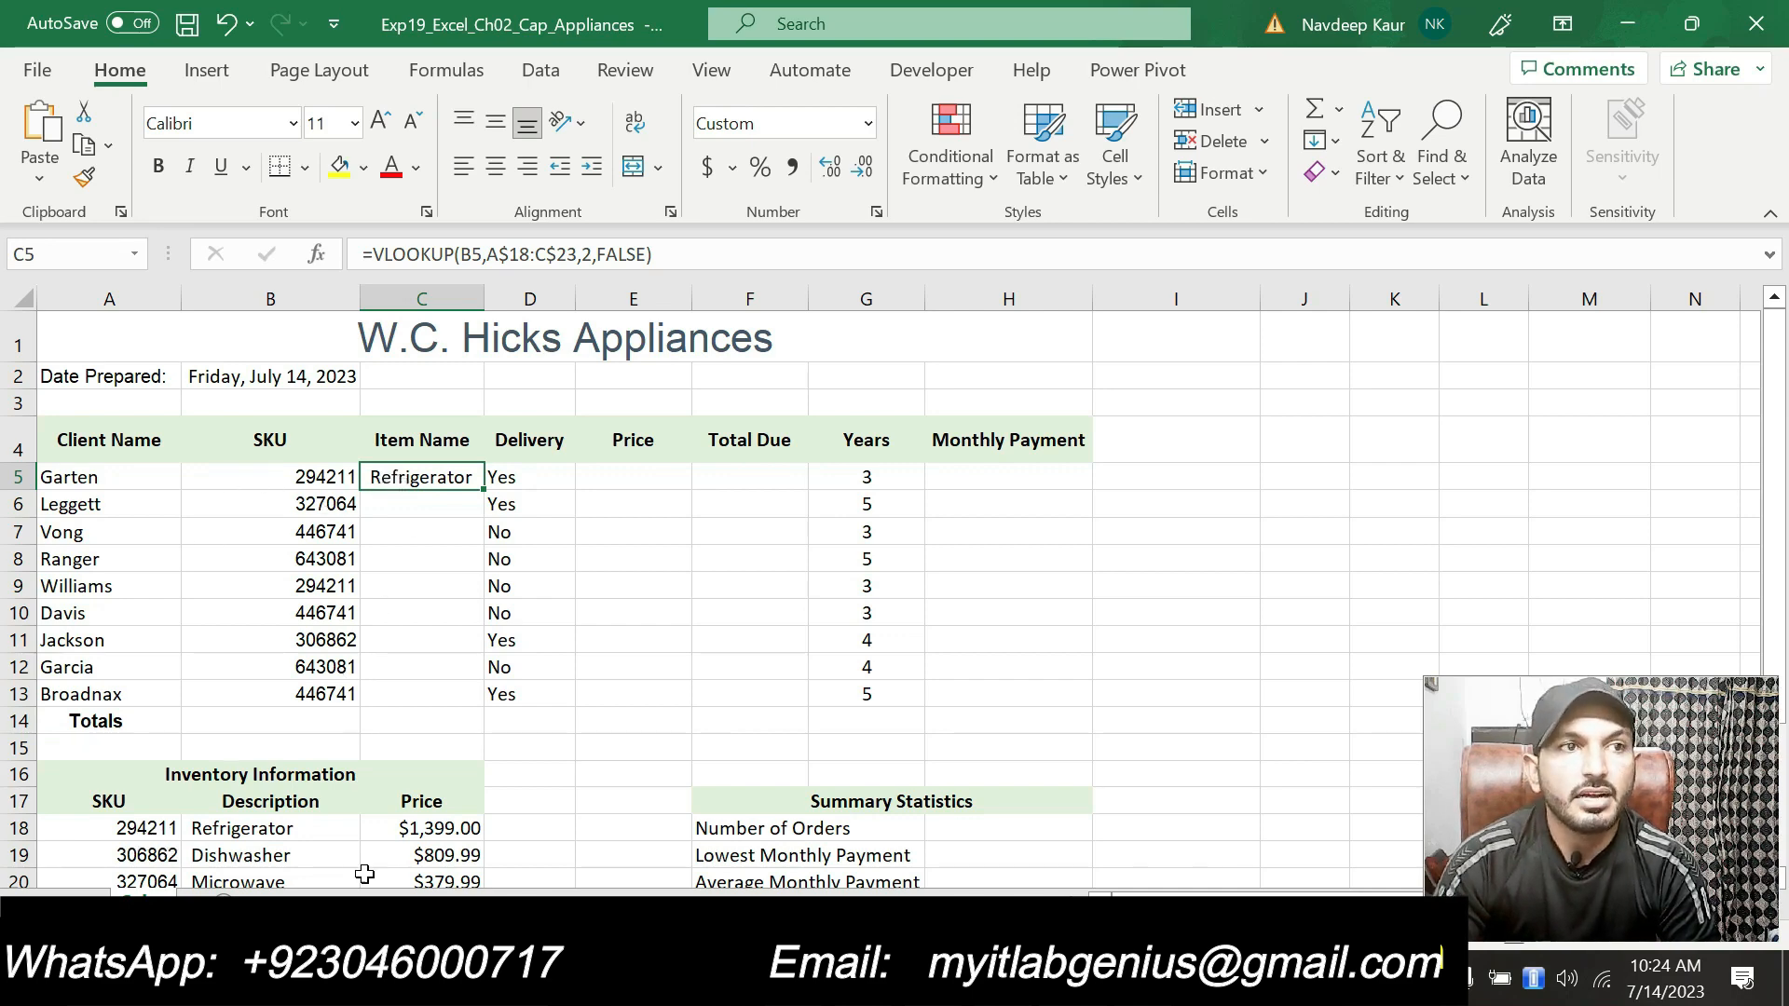
pyautogui.scroll(-1, 349, 827)
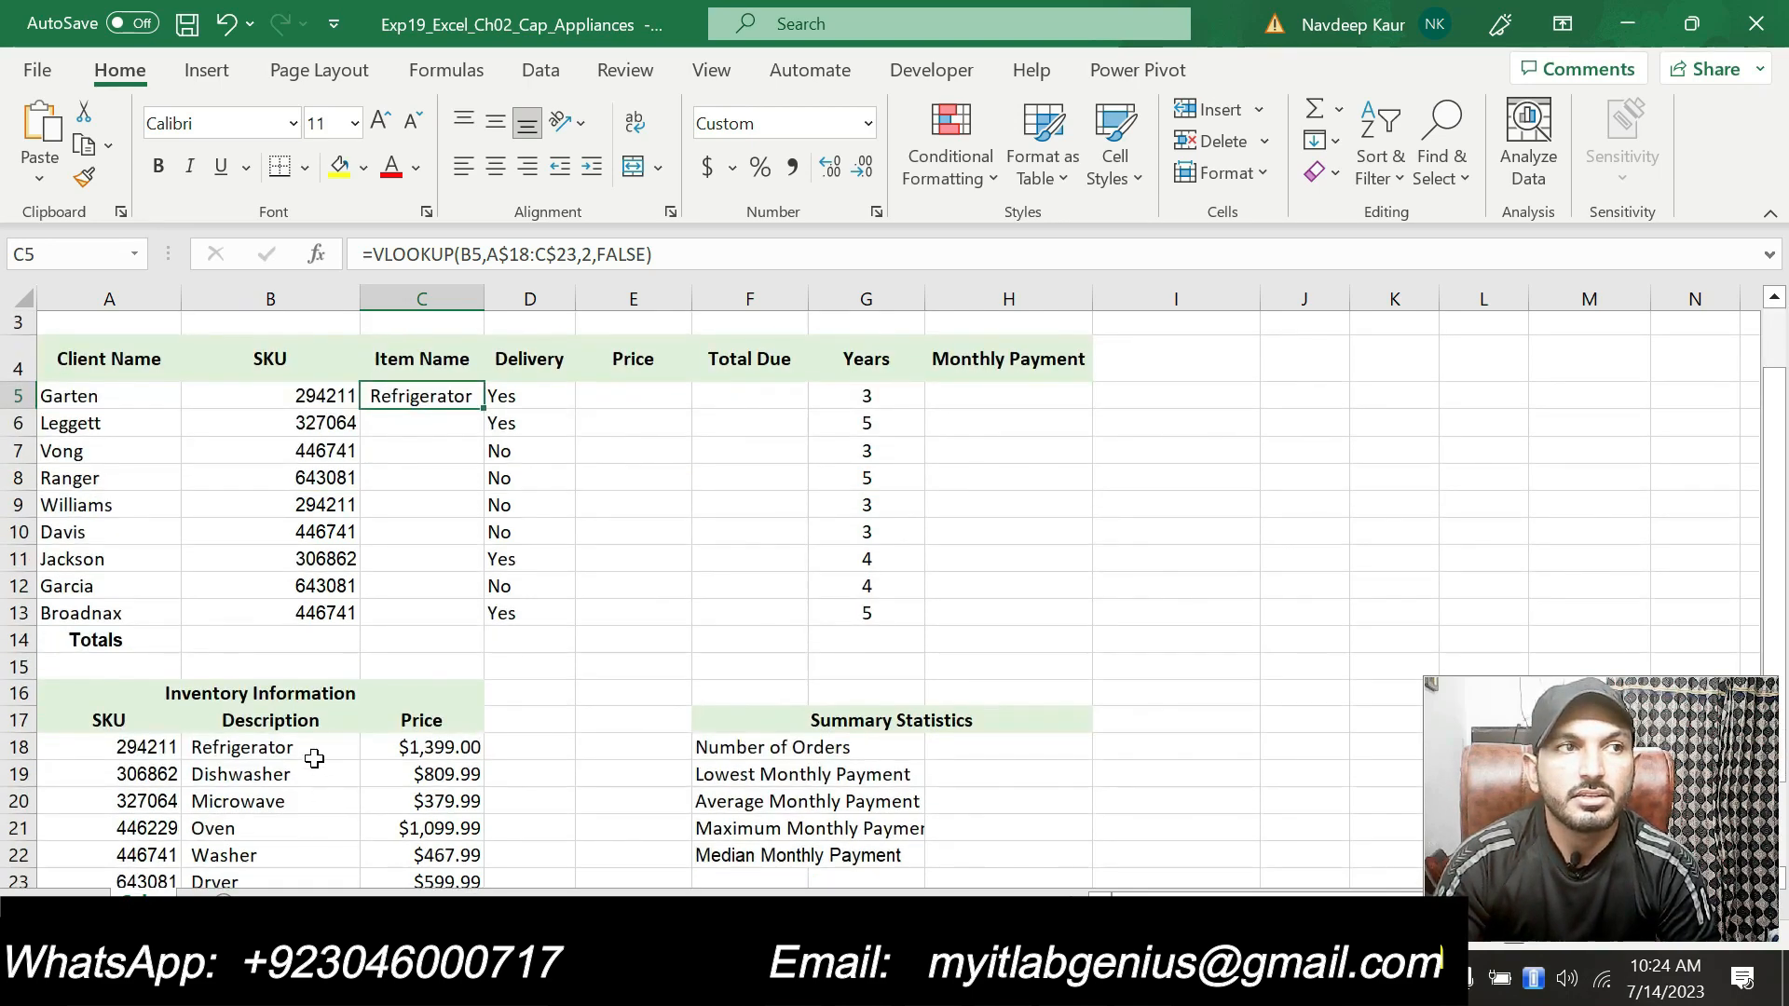
pyautogui.scroll(1, 411, 637)
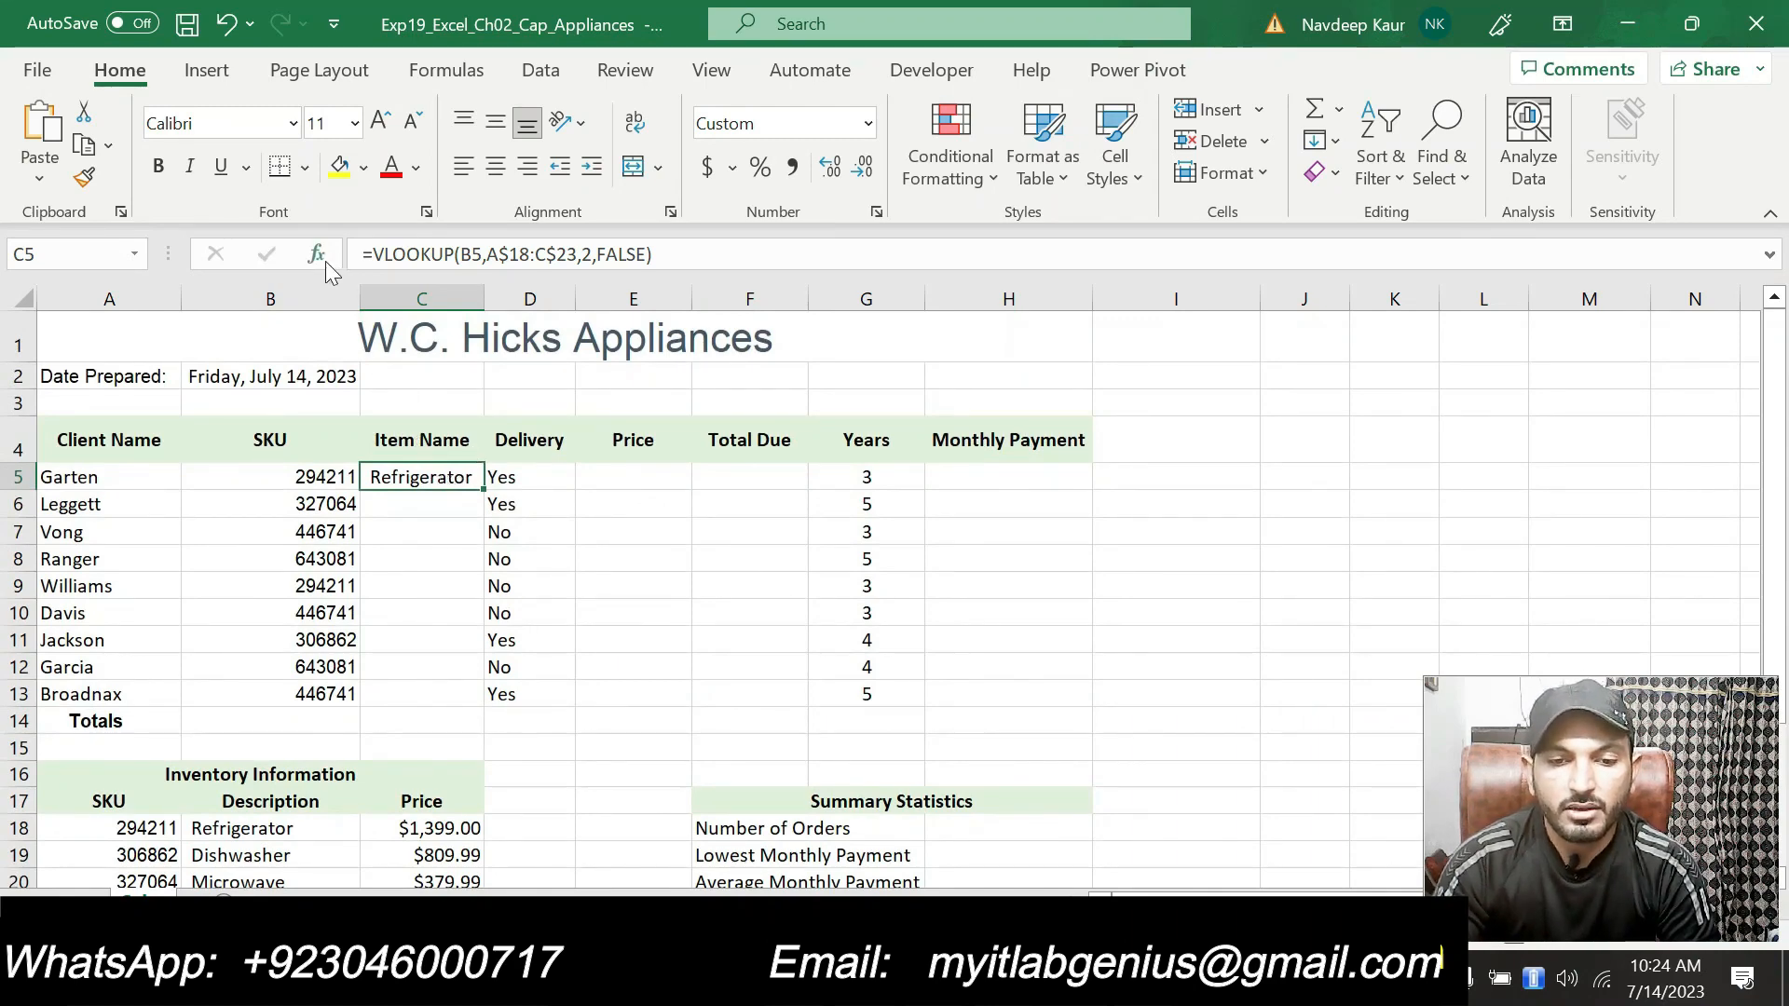
# Step: Reopen the Function Arguments of the C5 VLOOKUP to review its arguments, then close the dialog
pyautogui.click(316, 253)
pyautogui.moveTo(885, 402); pyautogui.dragTo(930, 329)
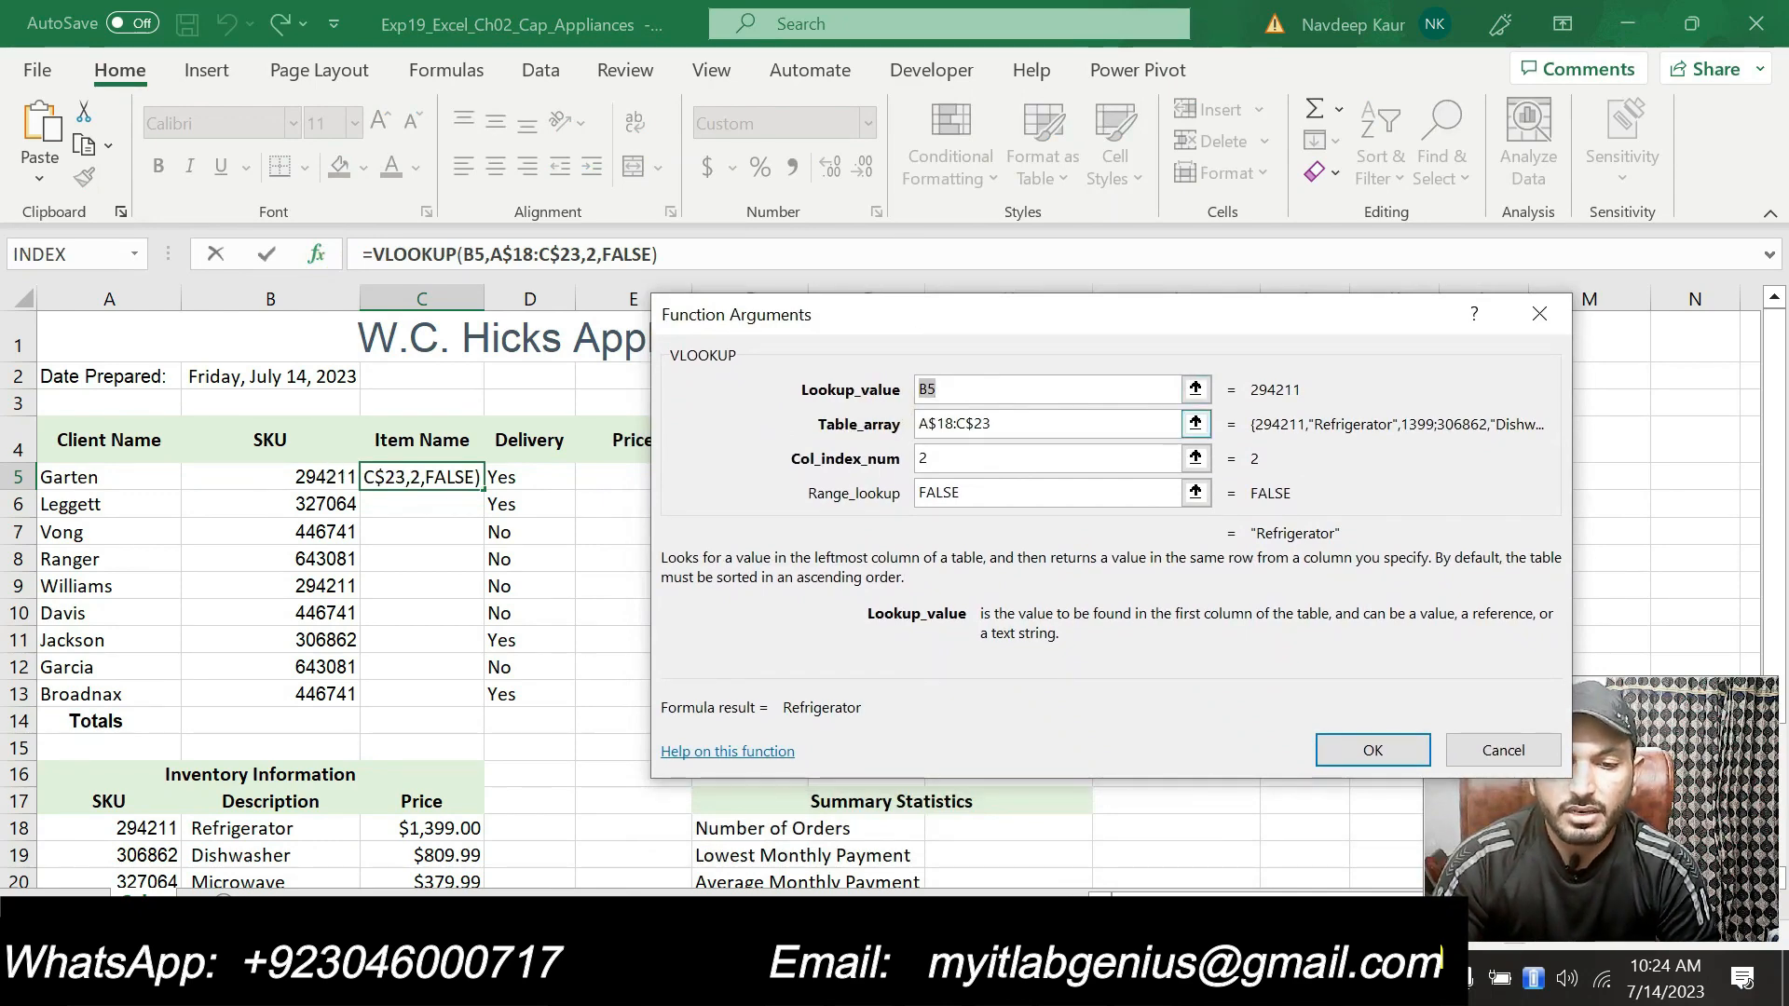
pyautogui.scroll(-1, 649, 575)
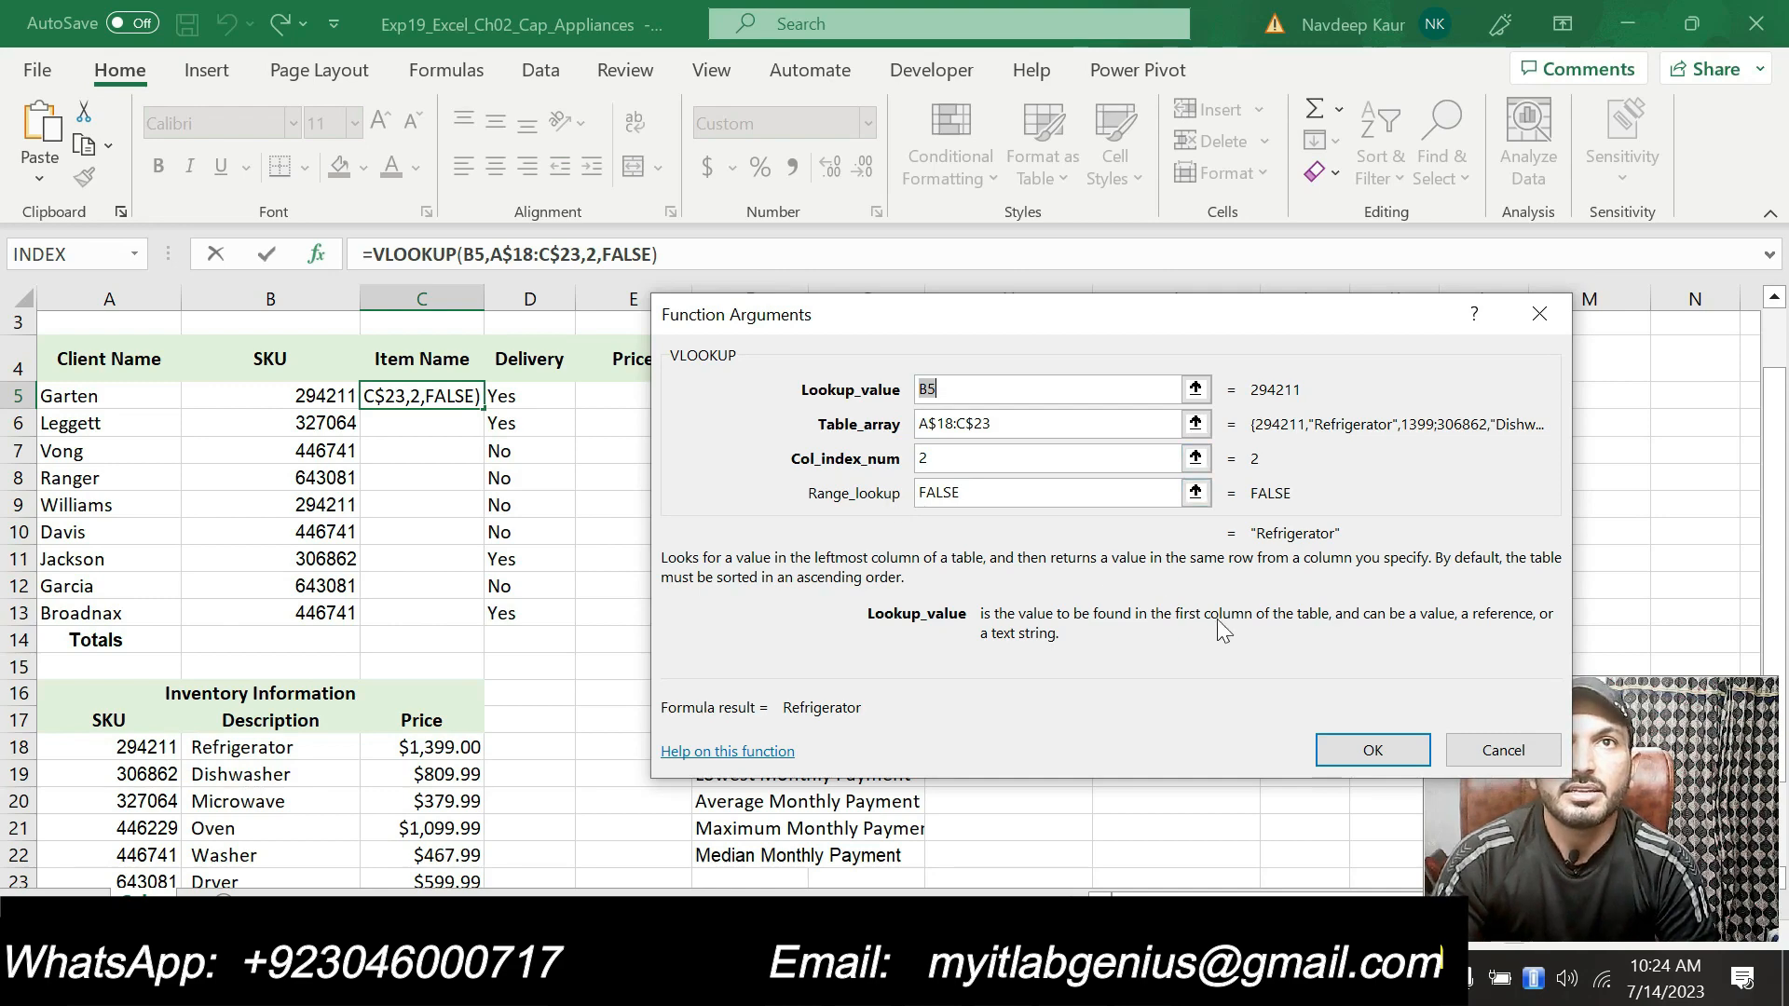
pyautogui.click(1373, 750)
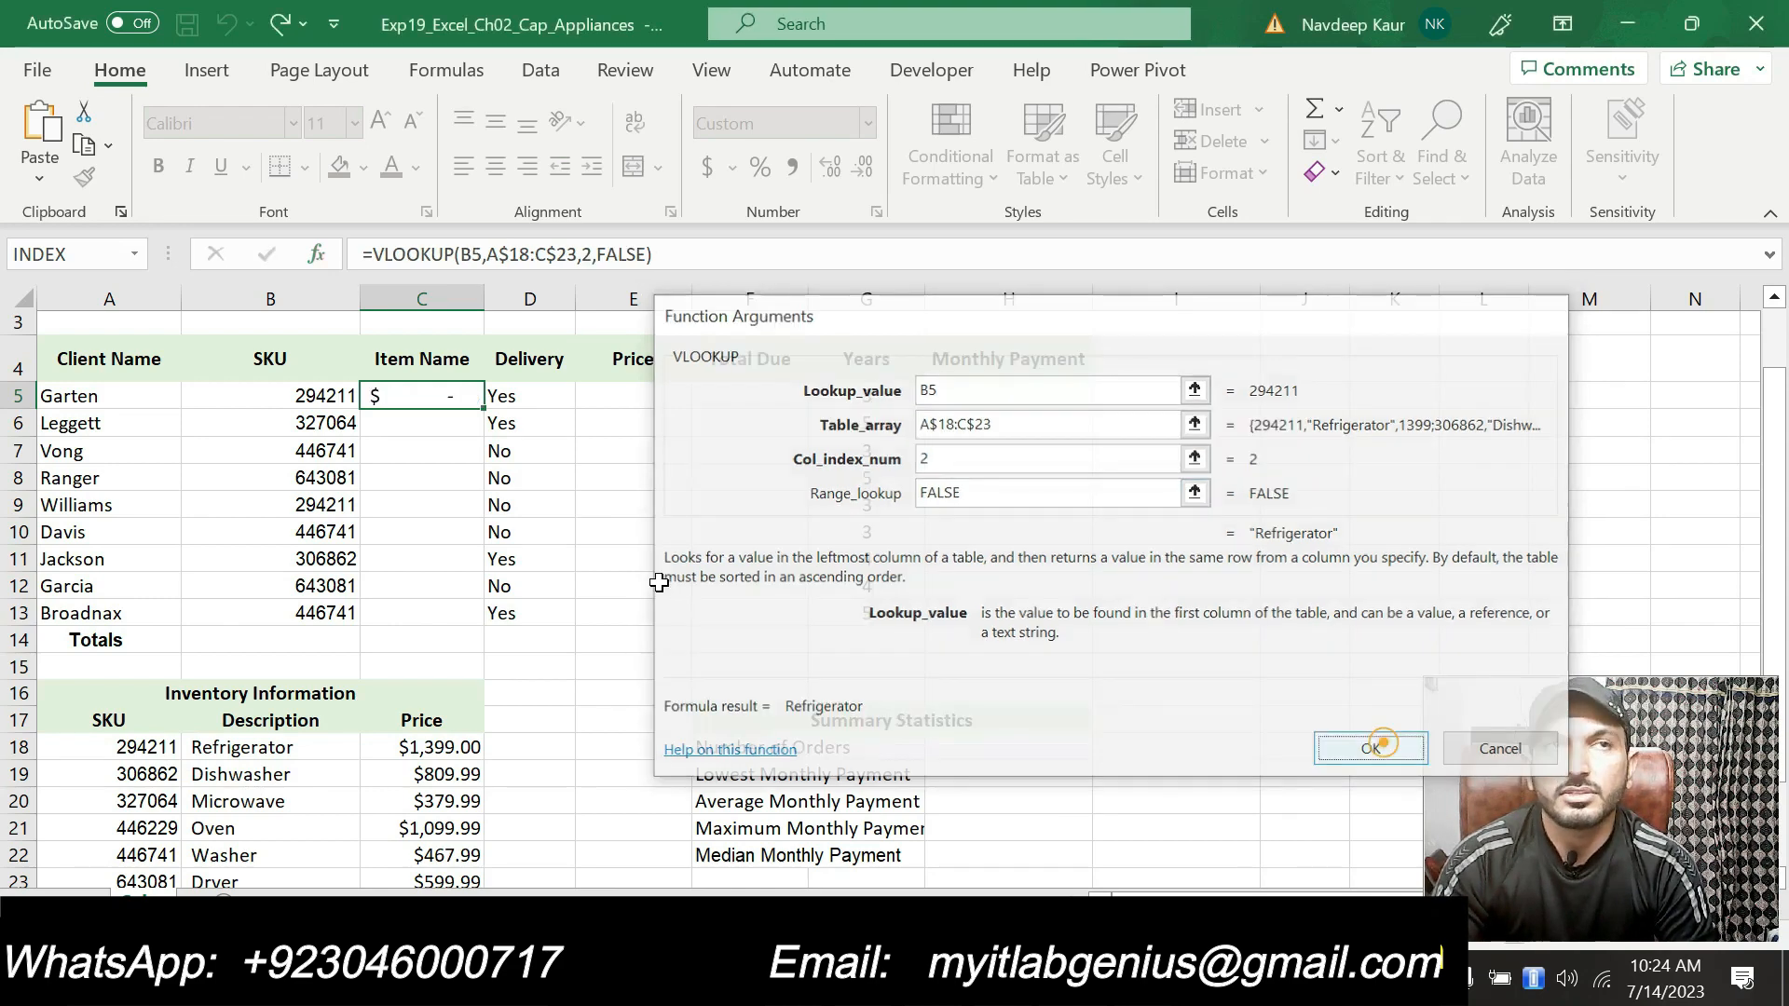
# Step: Copy the C5 function down through C13 to complete the Item Name column
pyautogui.moveTo(484, 409); pyautogui.dragTo(476, 637)
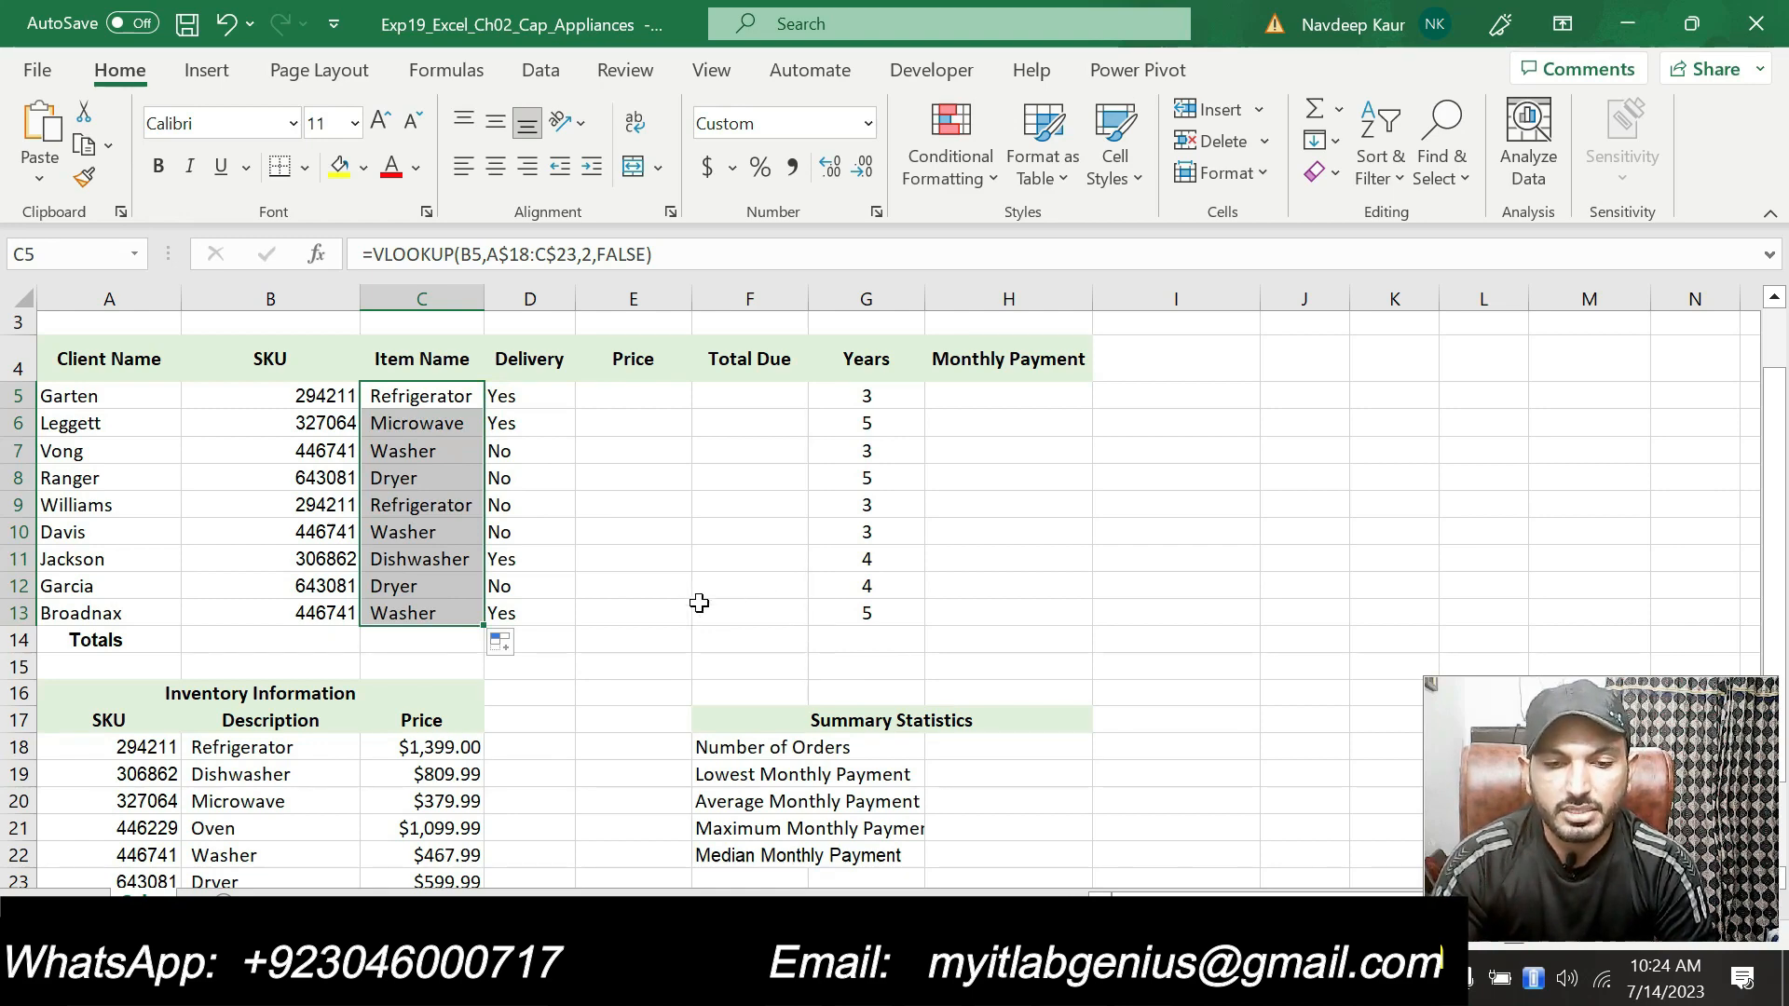
pyautogui.scroll(-2, 226, 750)
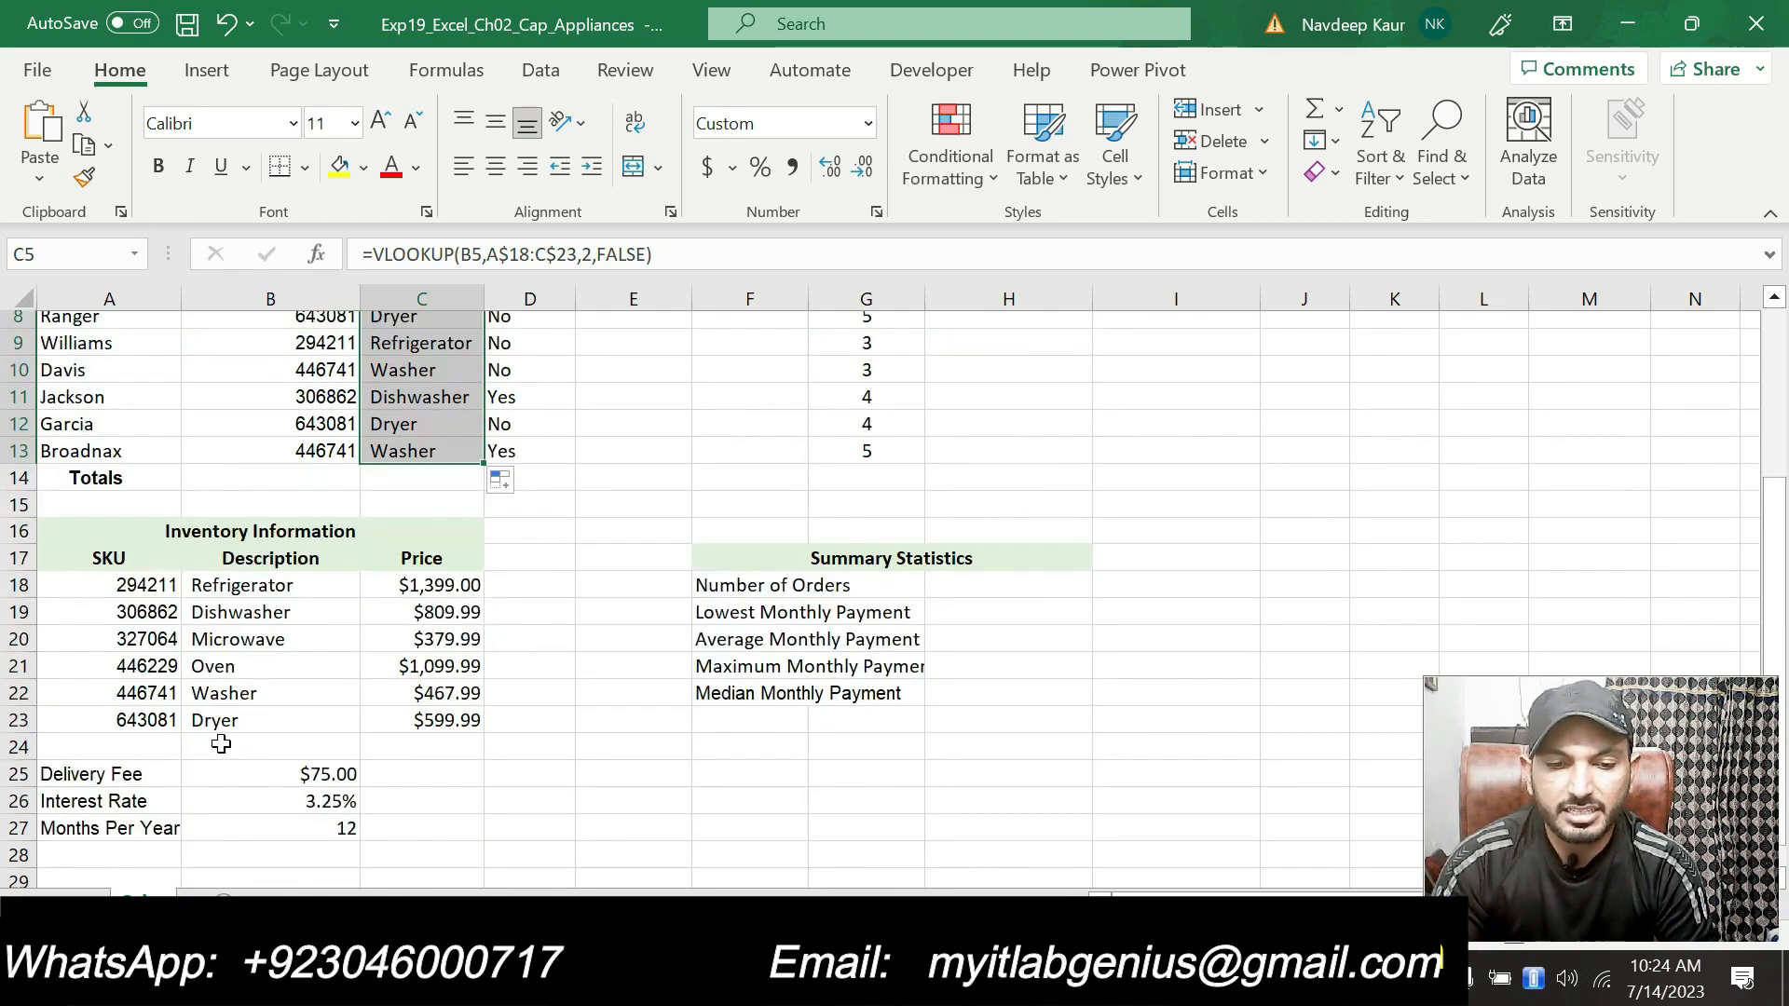
pyautogui.scroll(3, 245, 795)
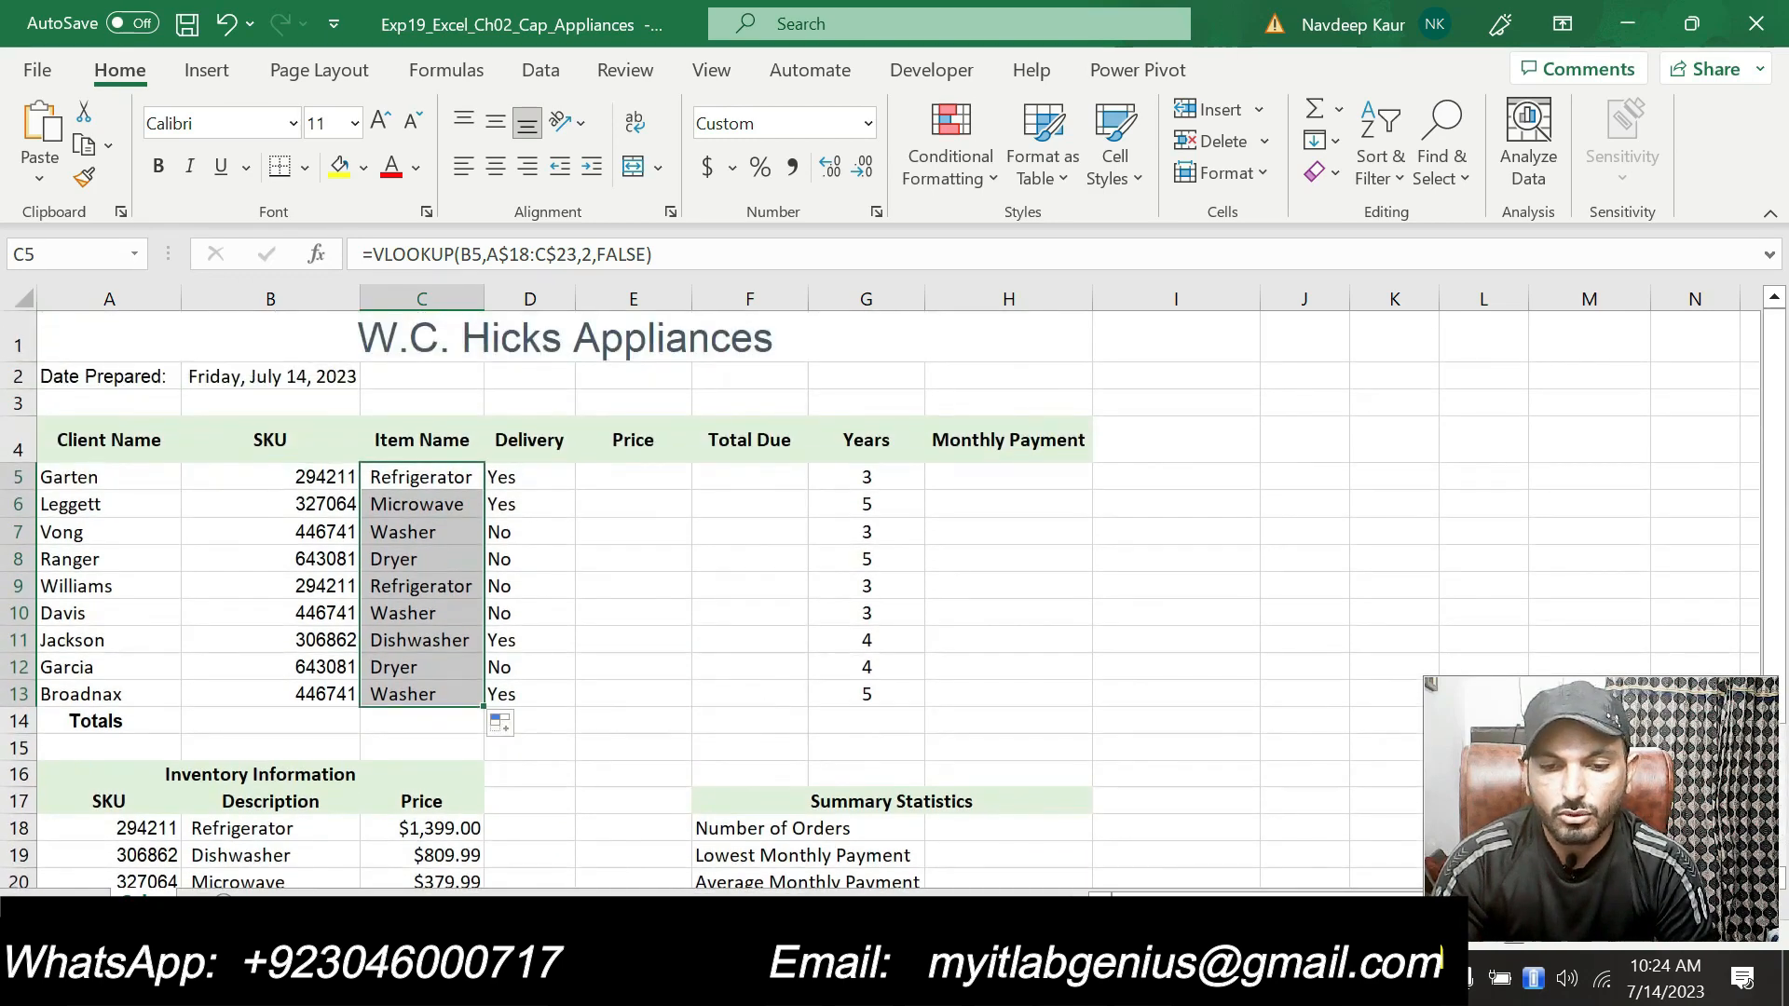
# Step: Highlight the step 5 AutoFit instruction in the instructions document to mark progress
pyautogui.hotkey('alt', 'Tab')
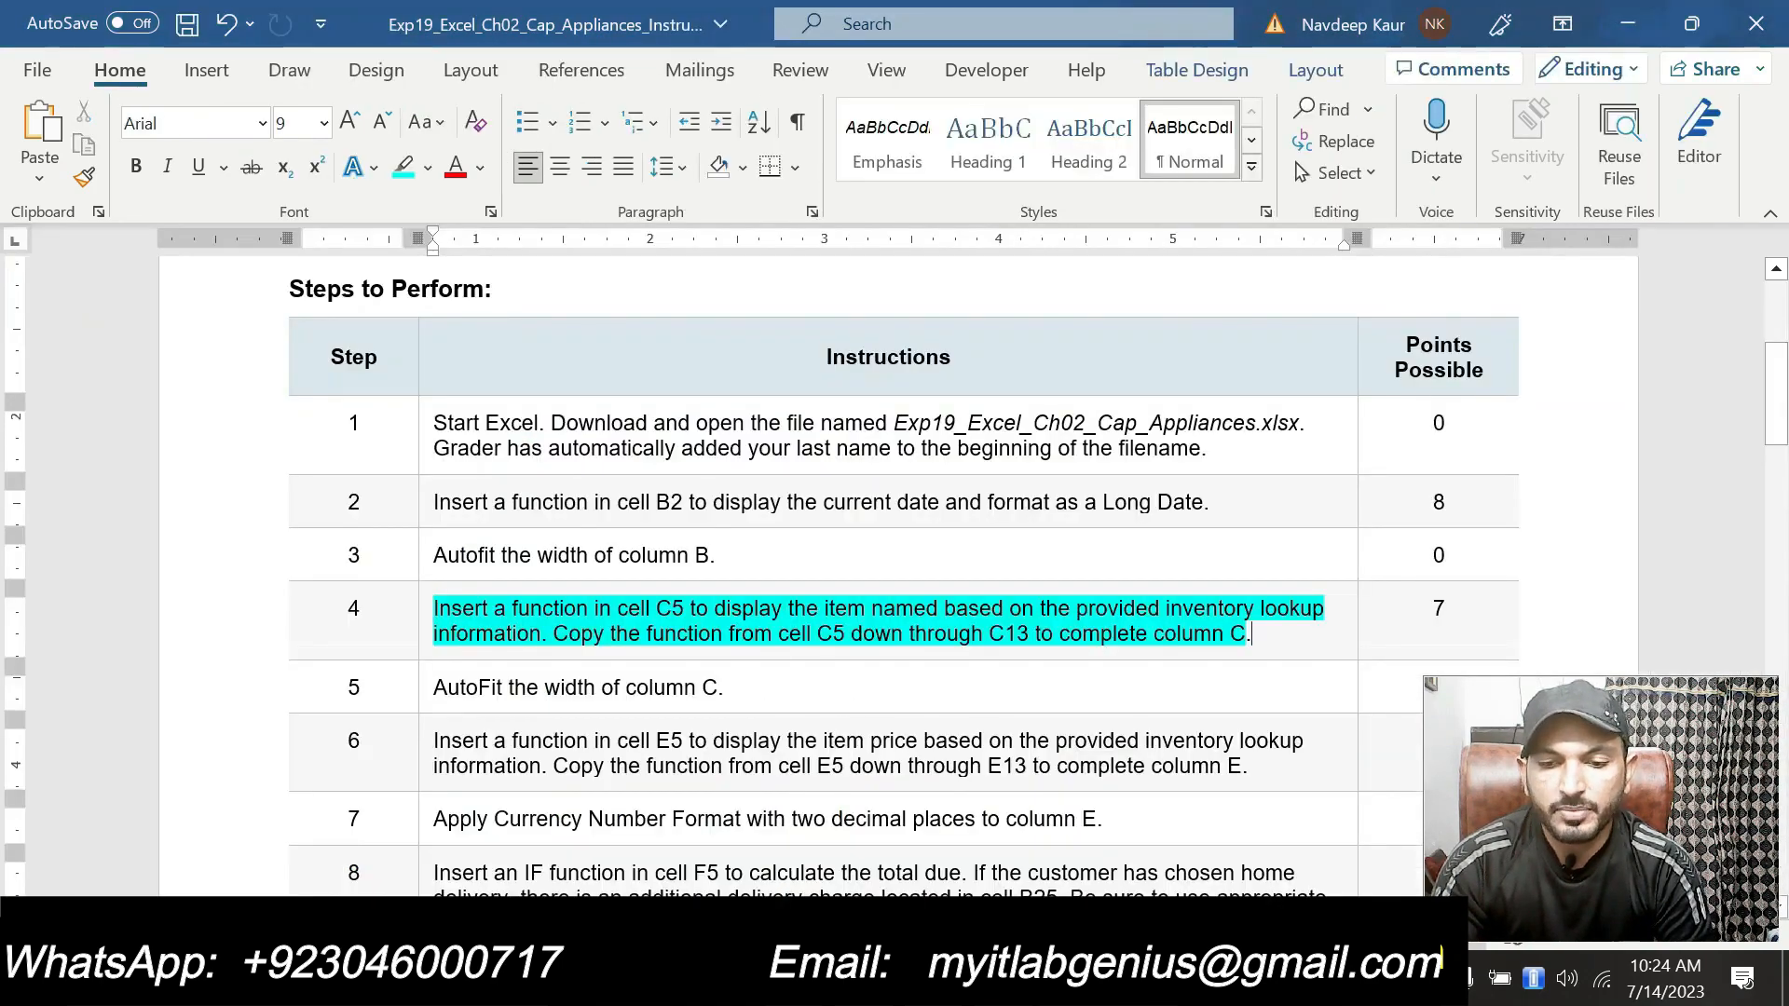
pyautogui.moveTo(1260, 632); pyautogui.dragTo(434, 610)
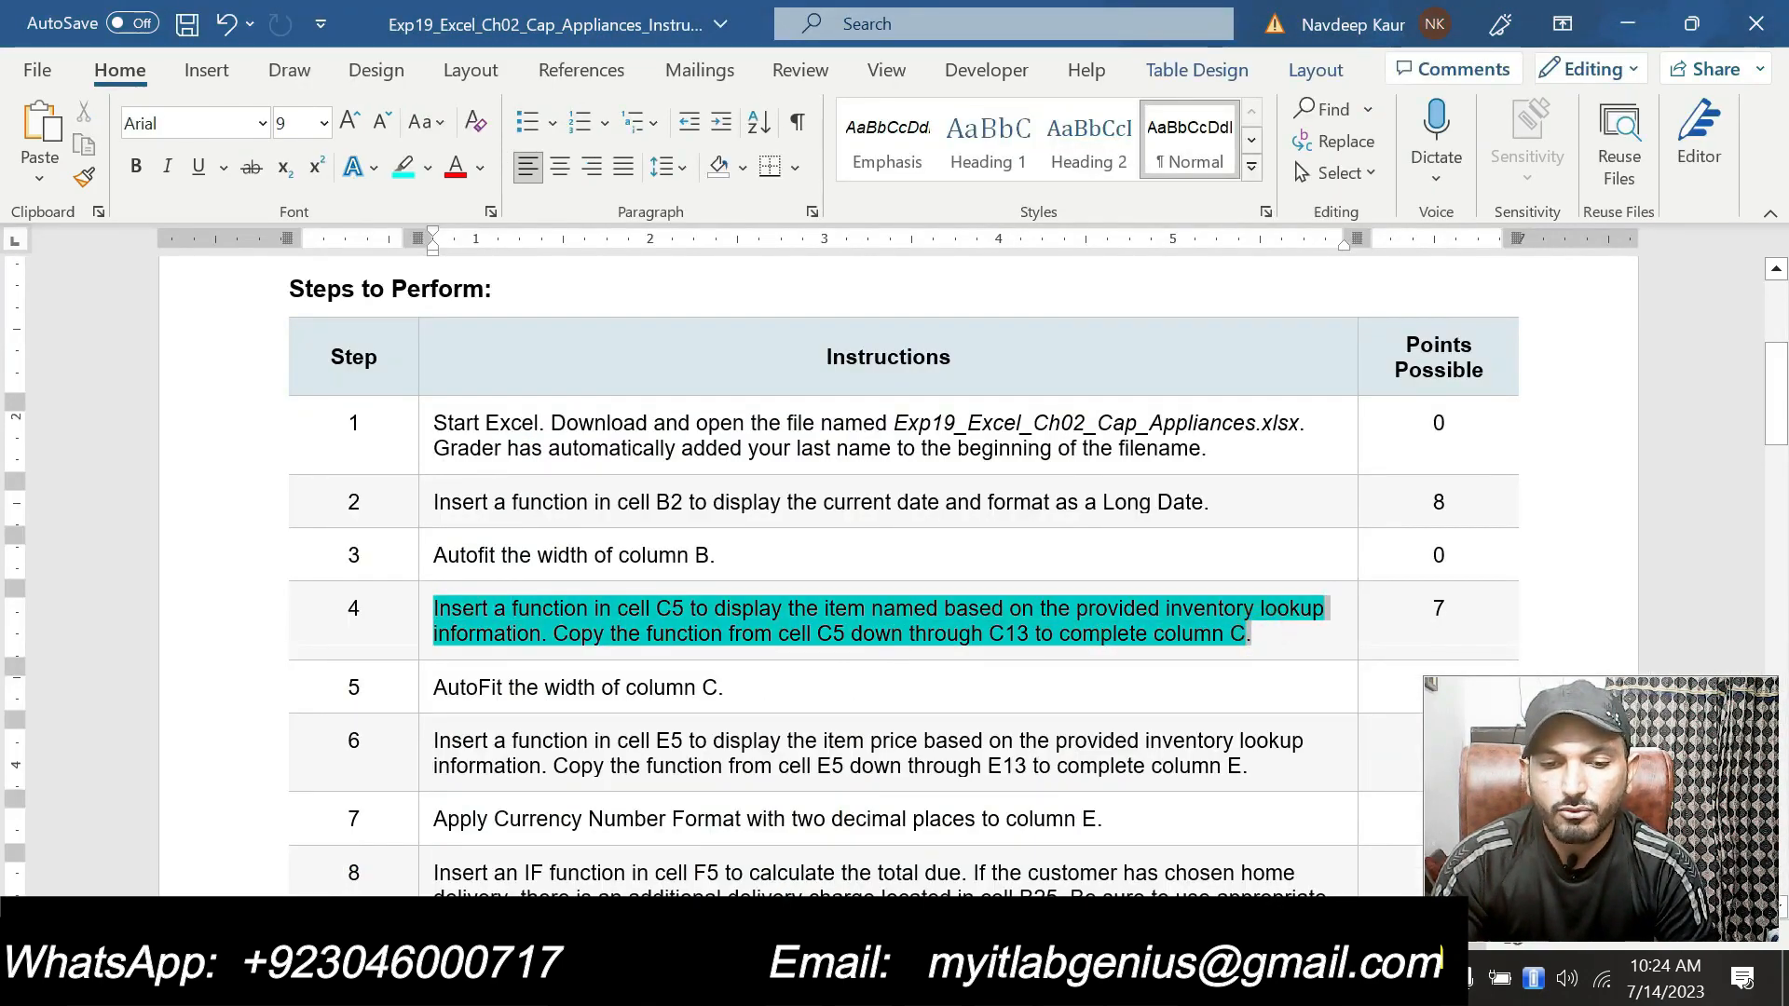
pyautogui.click(571, 561)
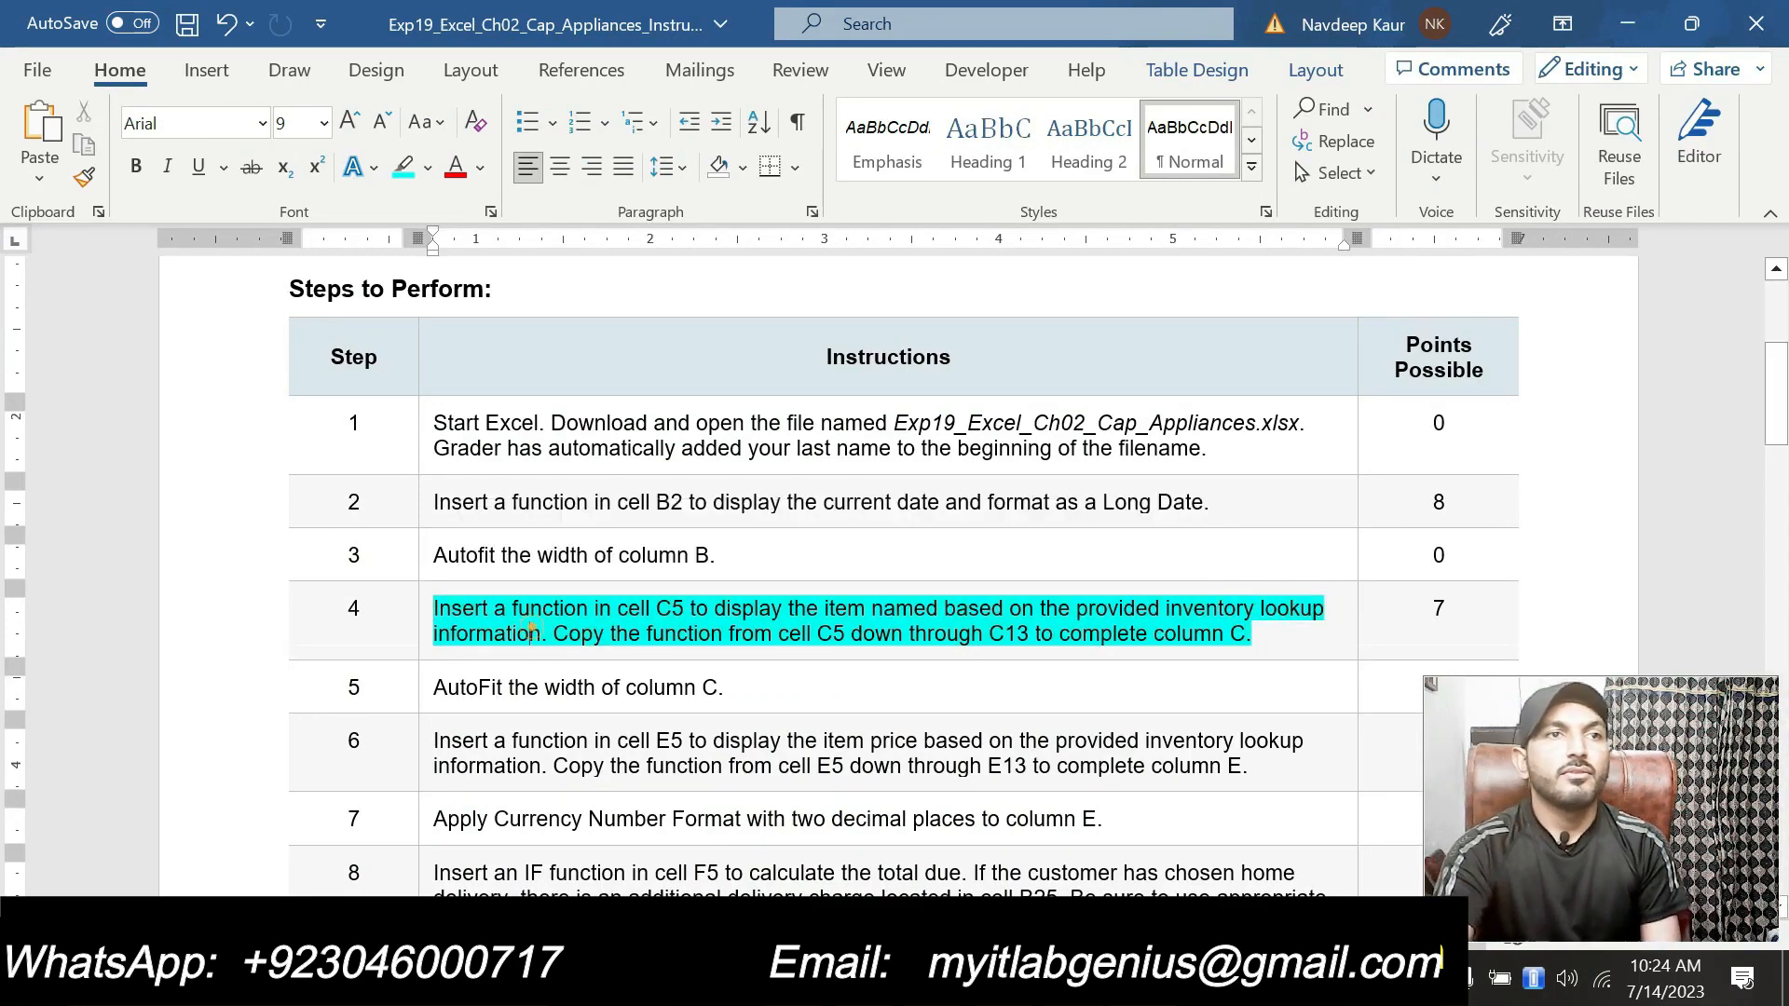
pyautogui.click(424, 610)
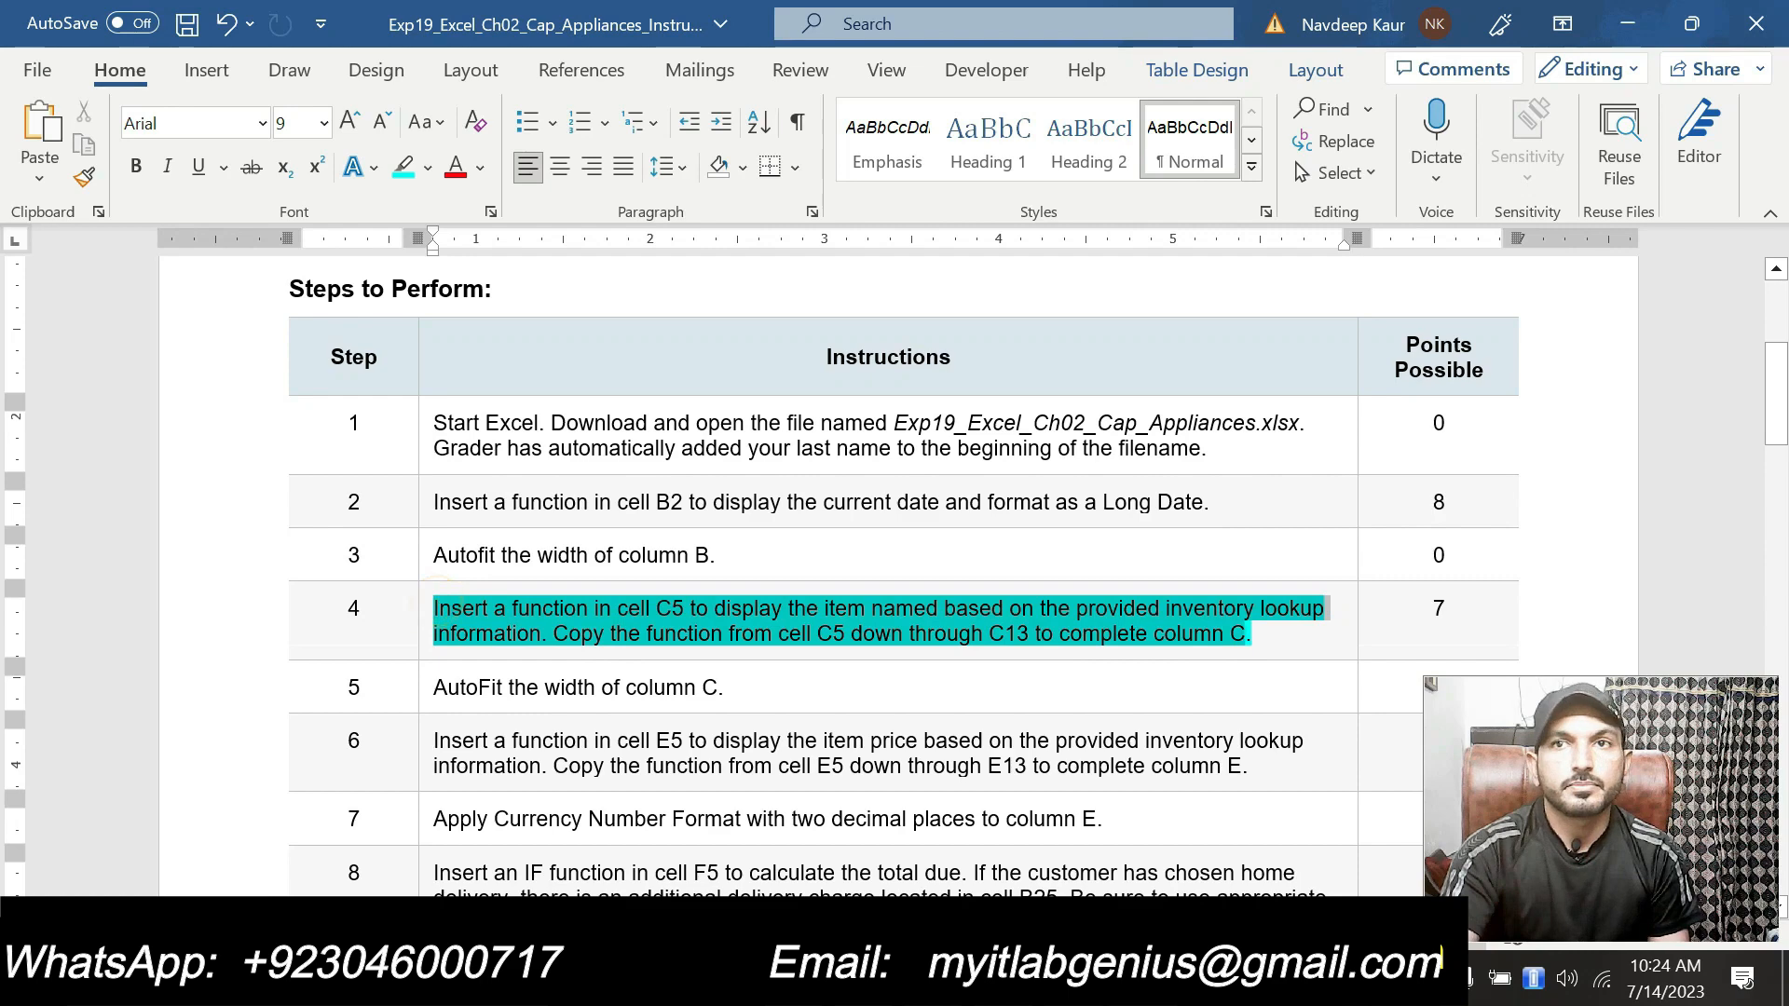
pyautogui.click(1195, 597)
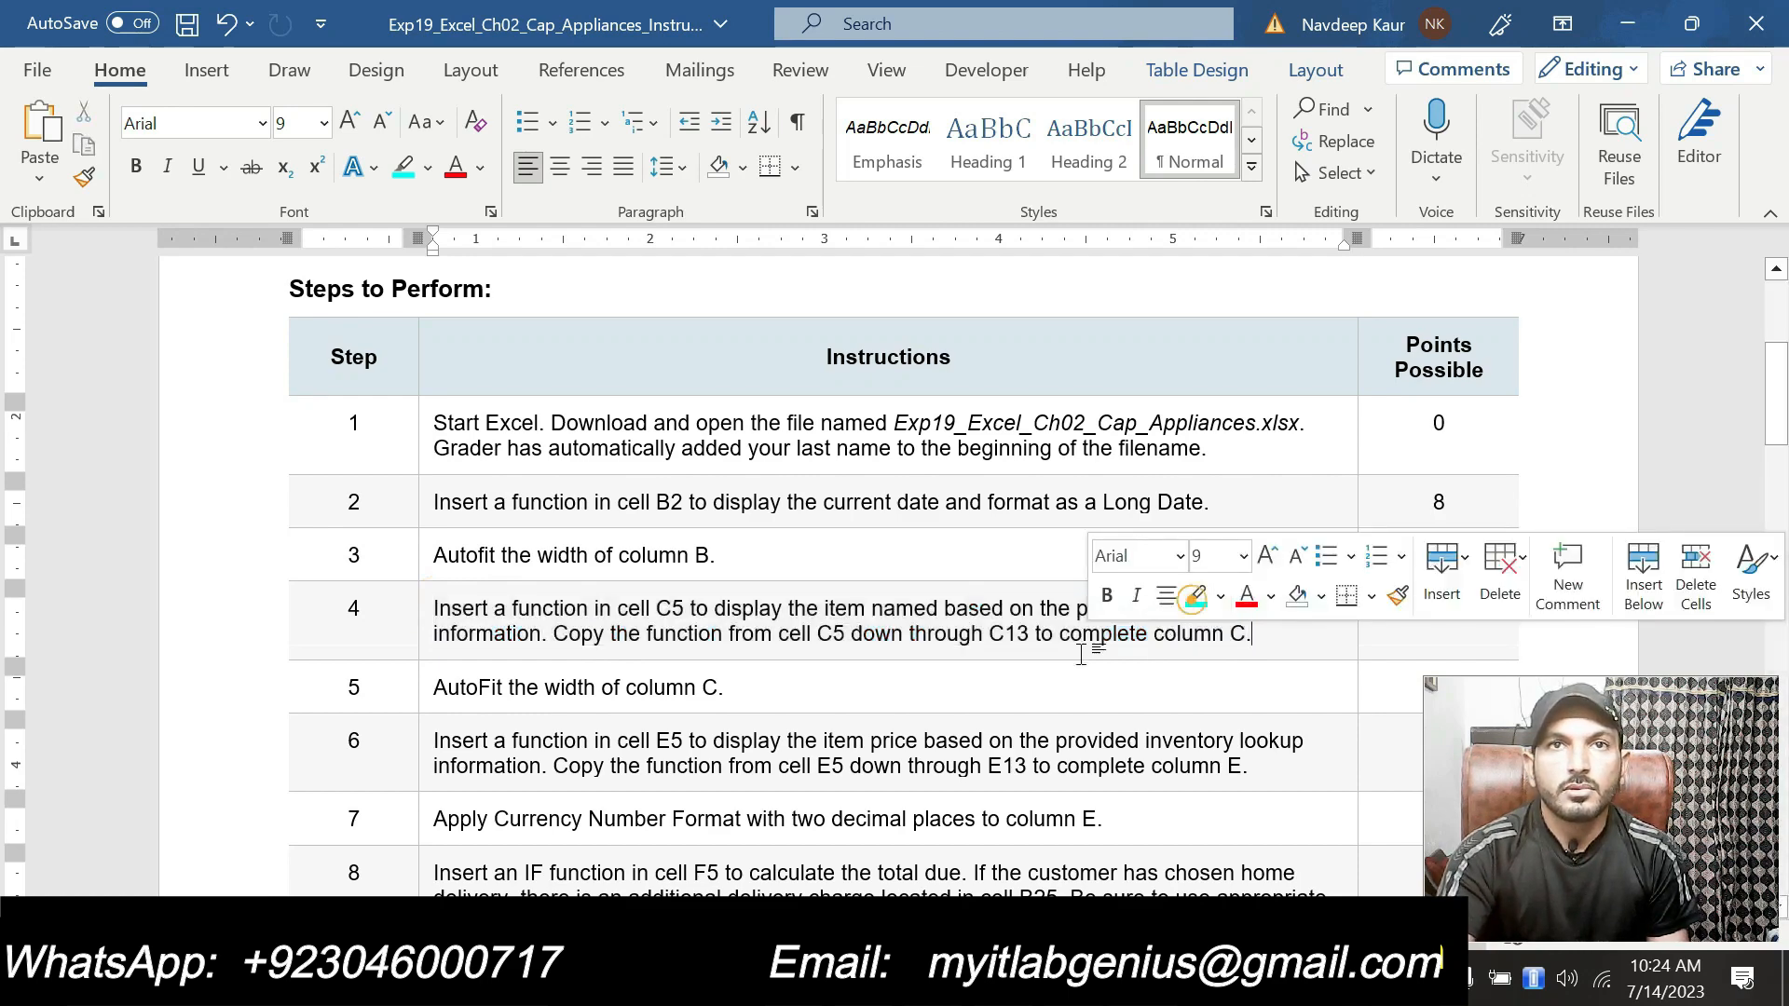
pyautogui.moveTo(727, 687); pyautogui.dragTo(469, 697)
pyautogui.click(565, 640)
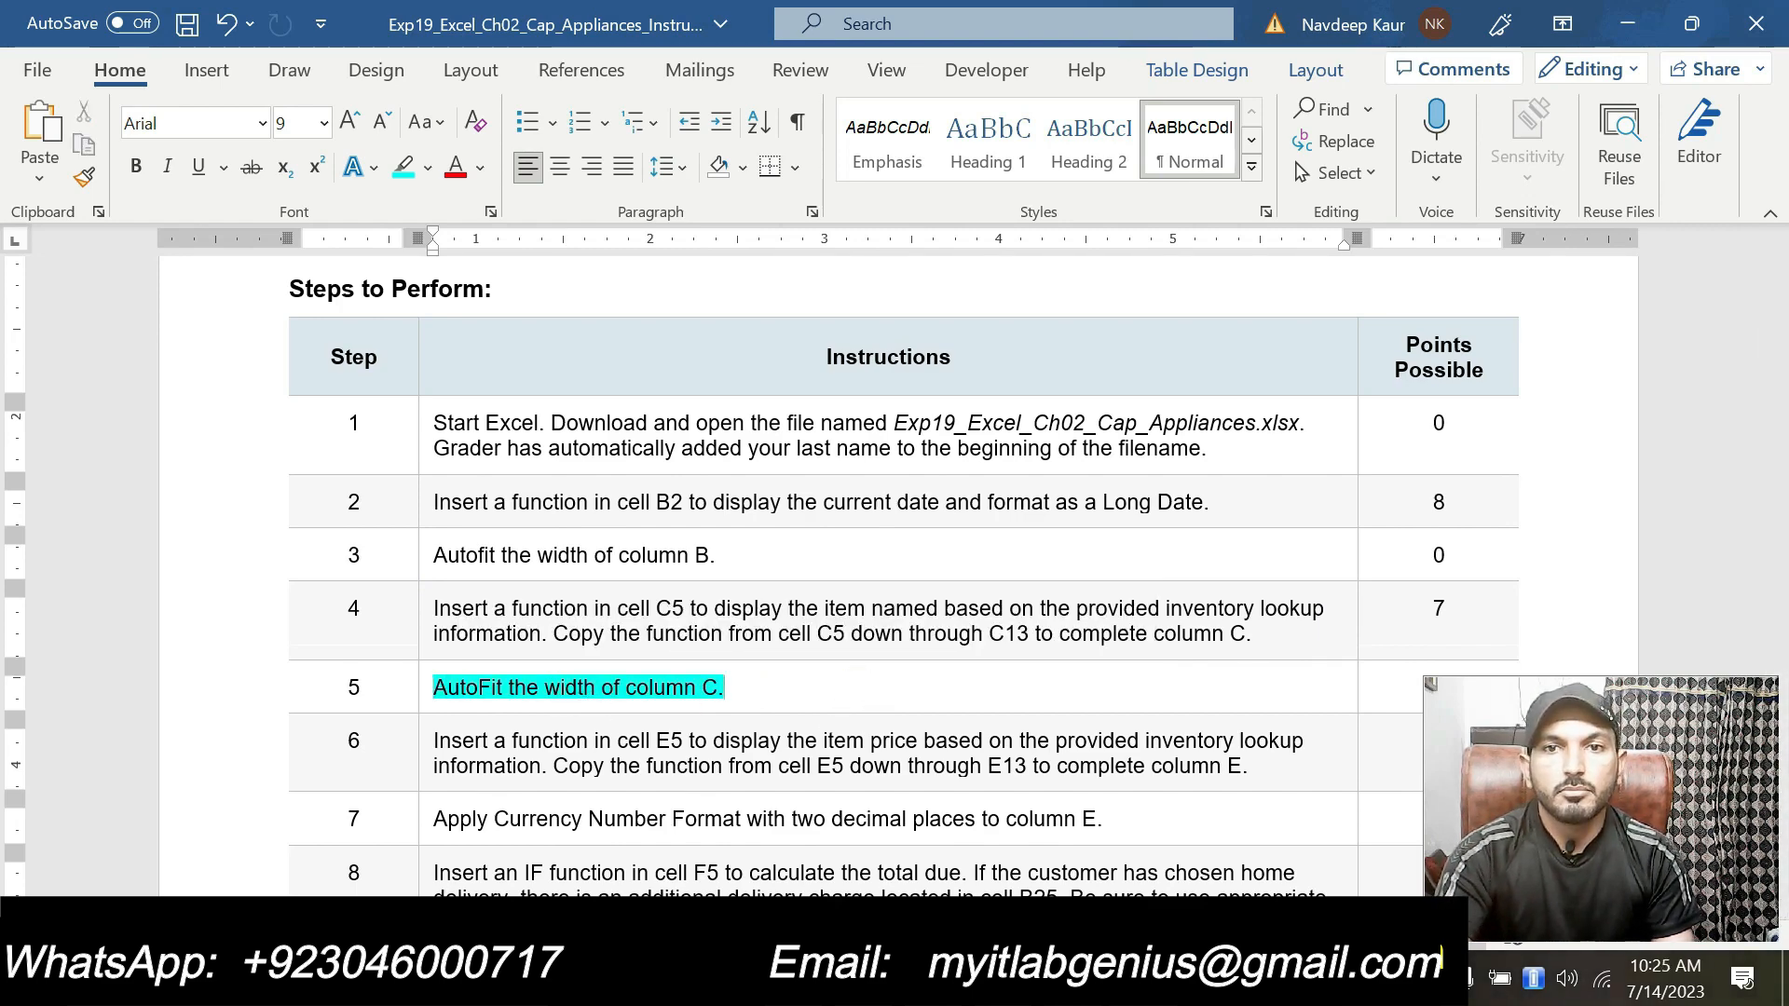
# Step: Highlight the step 6 instruction about the item price function in the instructions document
pyautogui.click(736, 979)
pyautogui.doubleClick(487, 298)
pyautogui.click(620, 575)
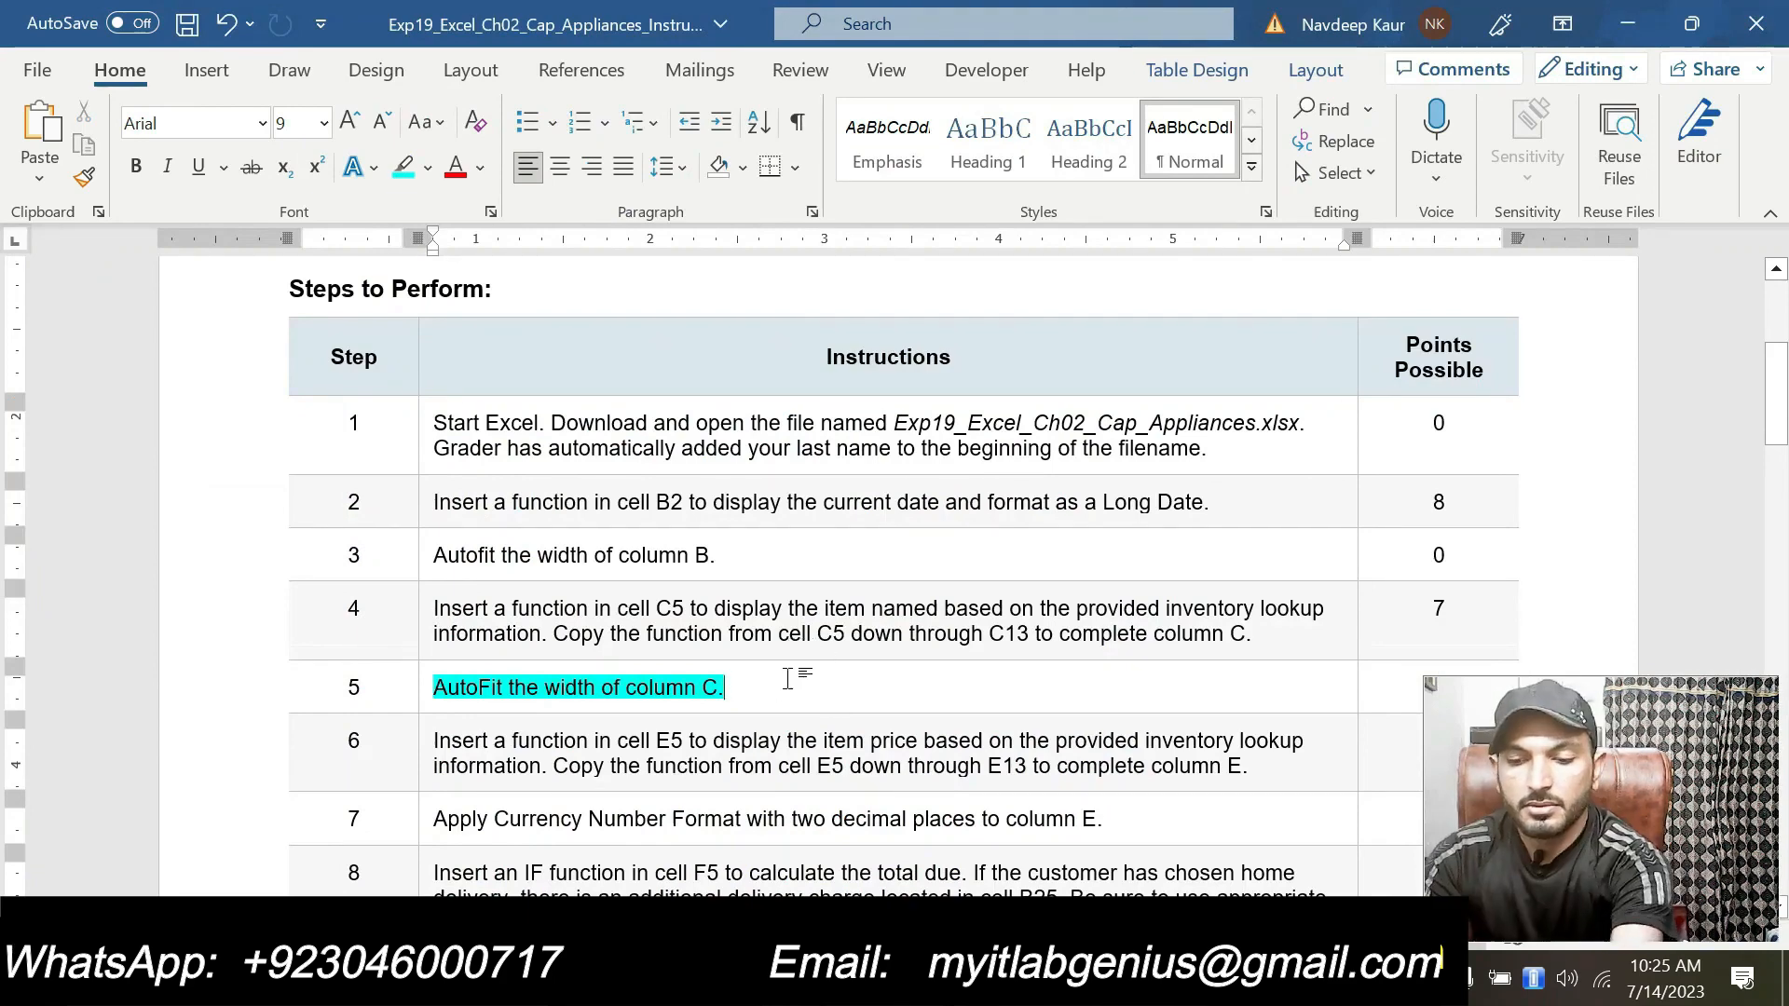
pyautogui.moveTo(764, 687); pyautogui.dragTo(433, 687)
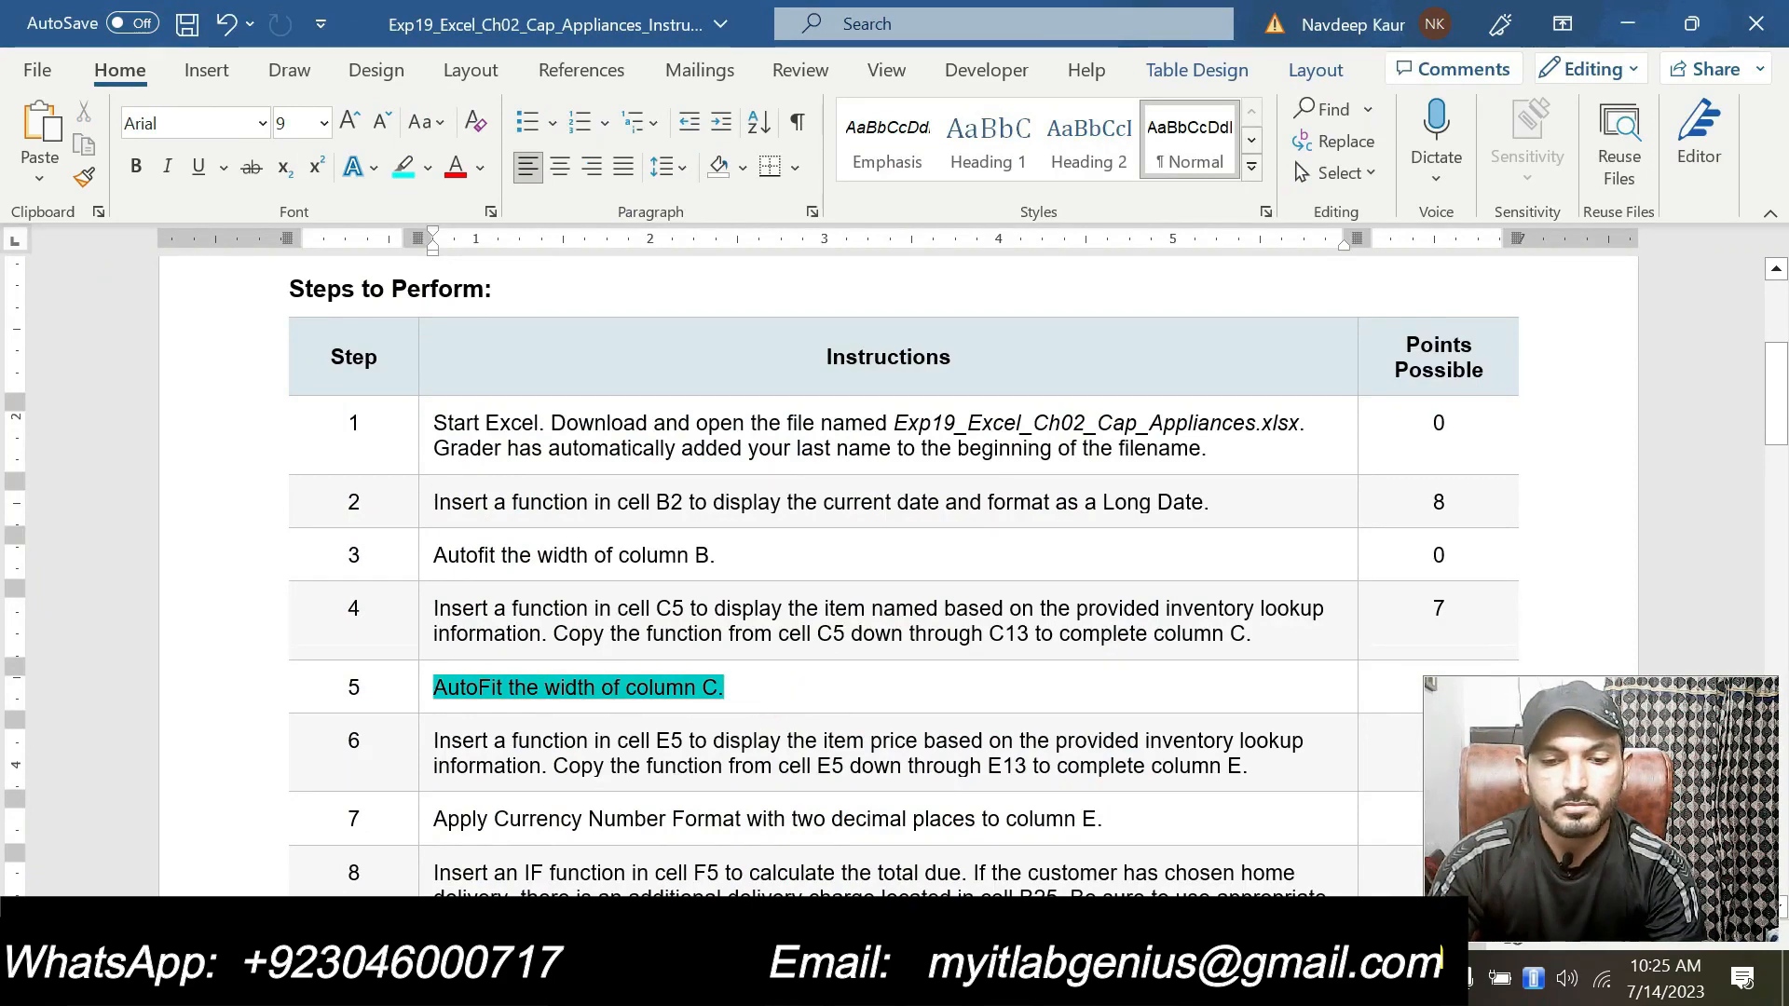
pyautogui.click(559, 643)
pyautogui.click(730, 736)
pyautogui.scroll(-2, 730, 736)
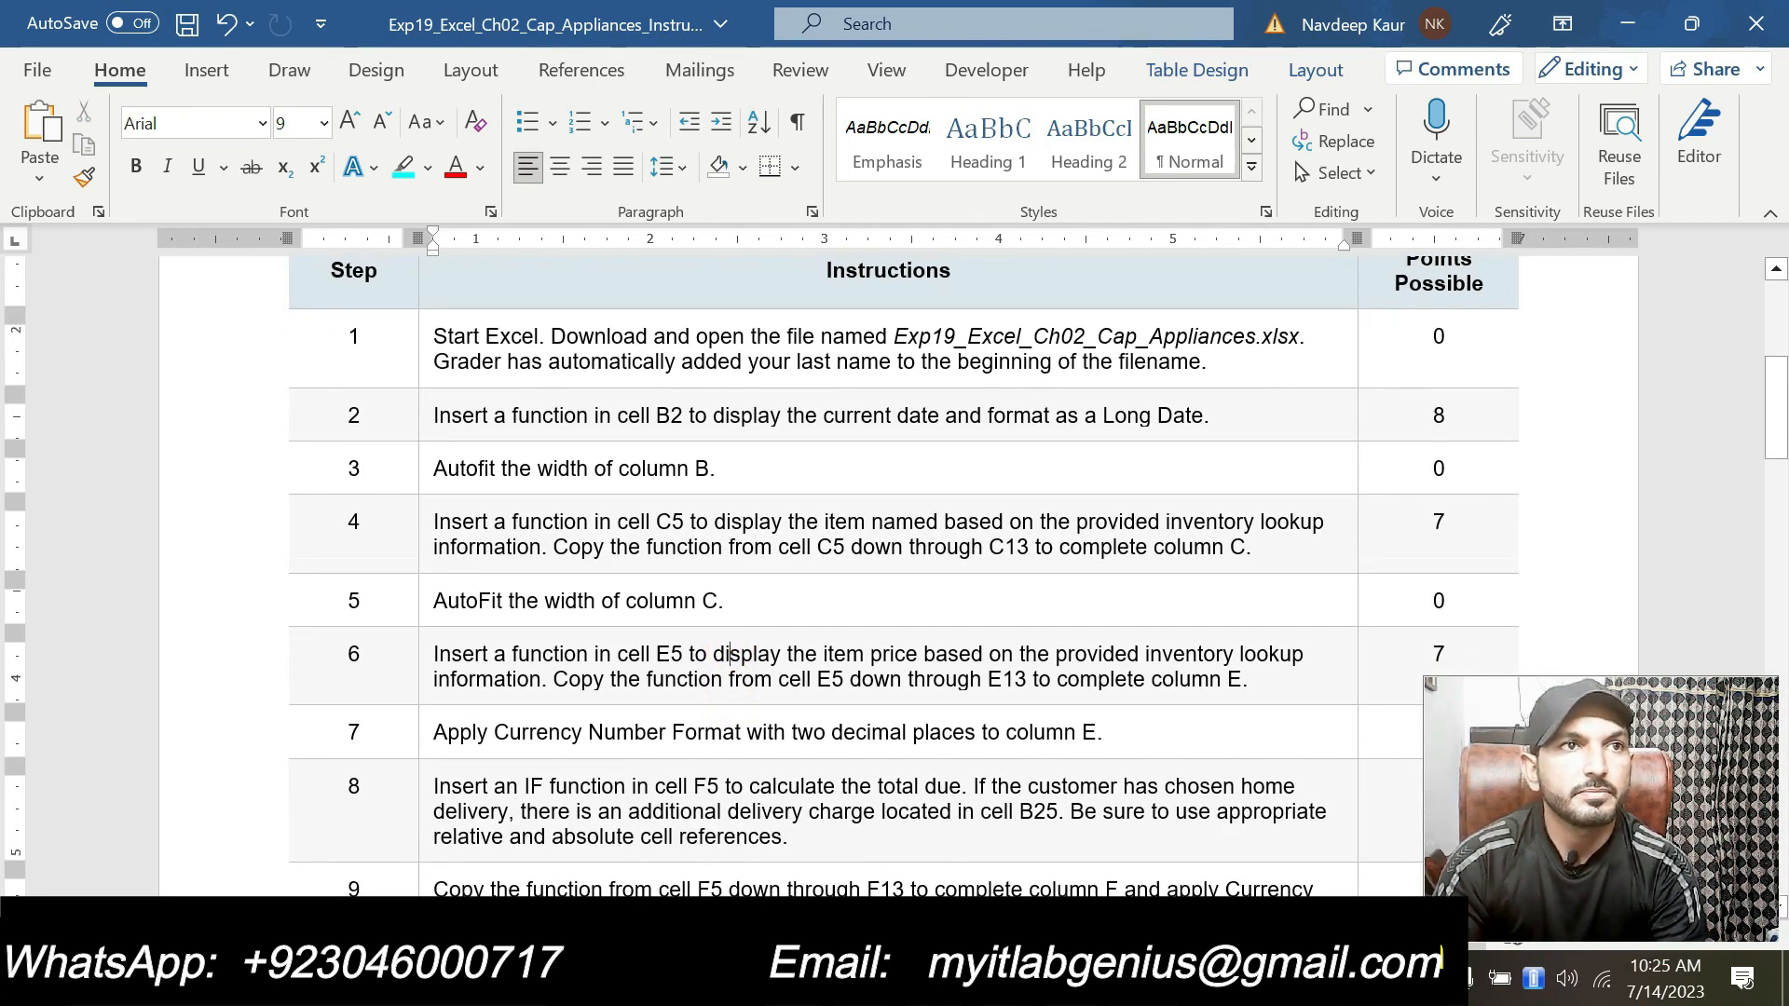
pyautogui.moveTo(433, 653); pyautogui.dragTo(1248, 680)
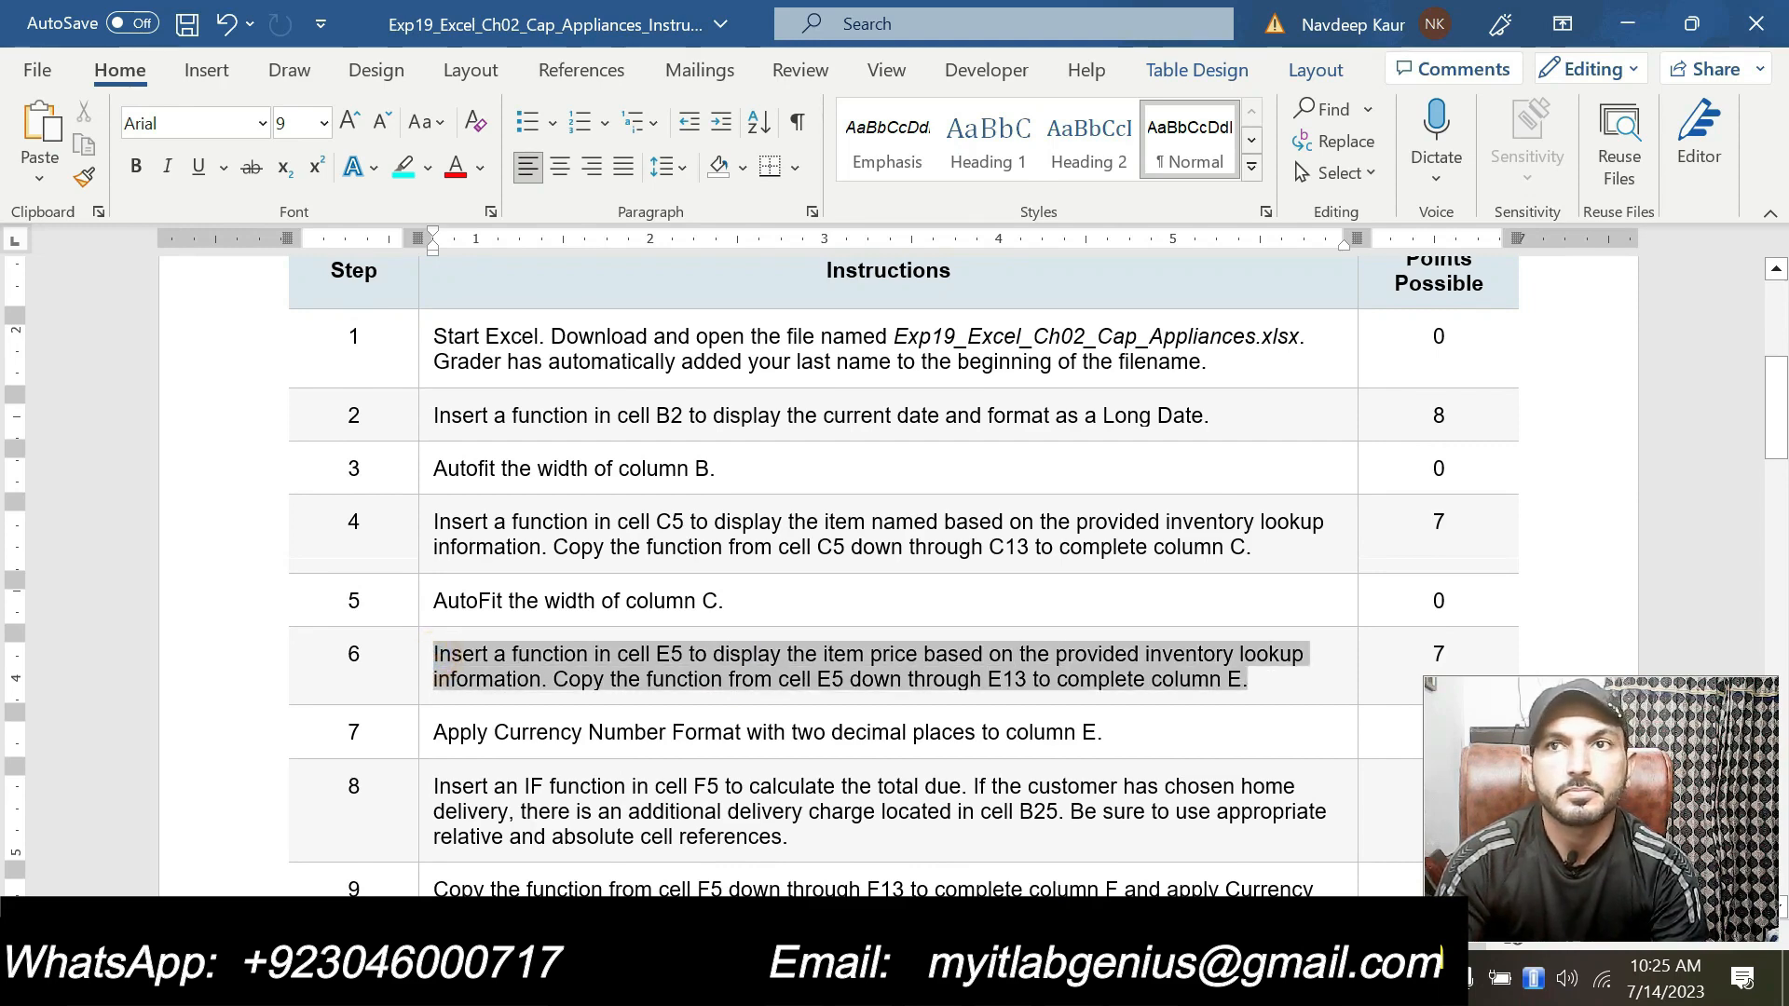
pyautogui.click(1153, 637)
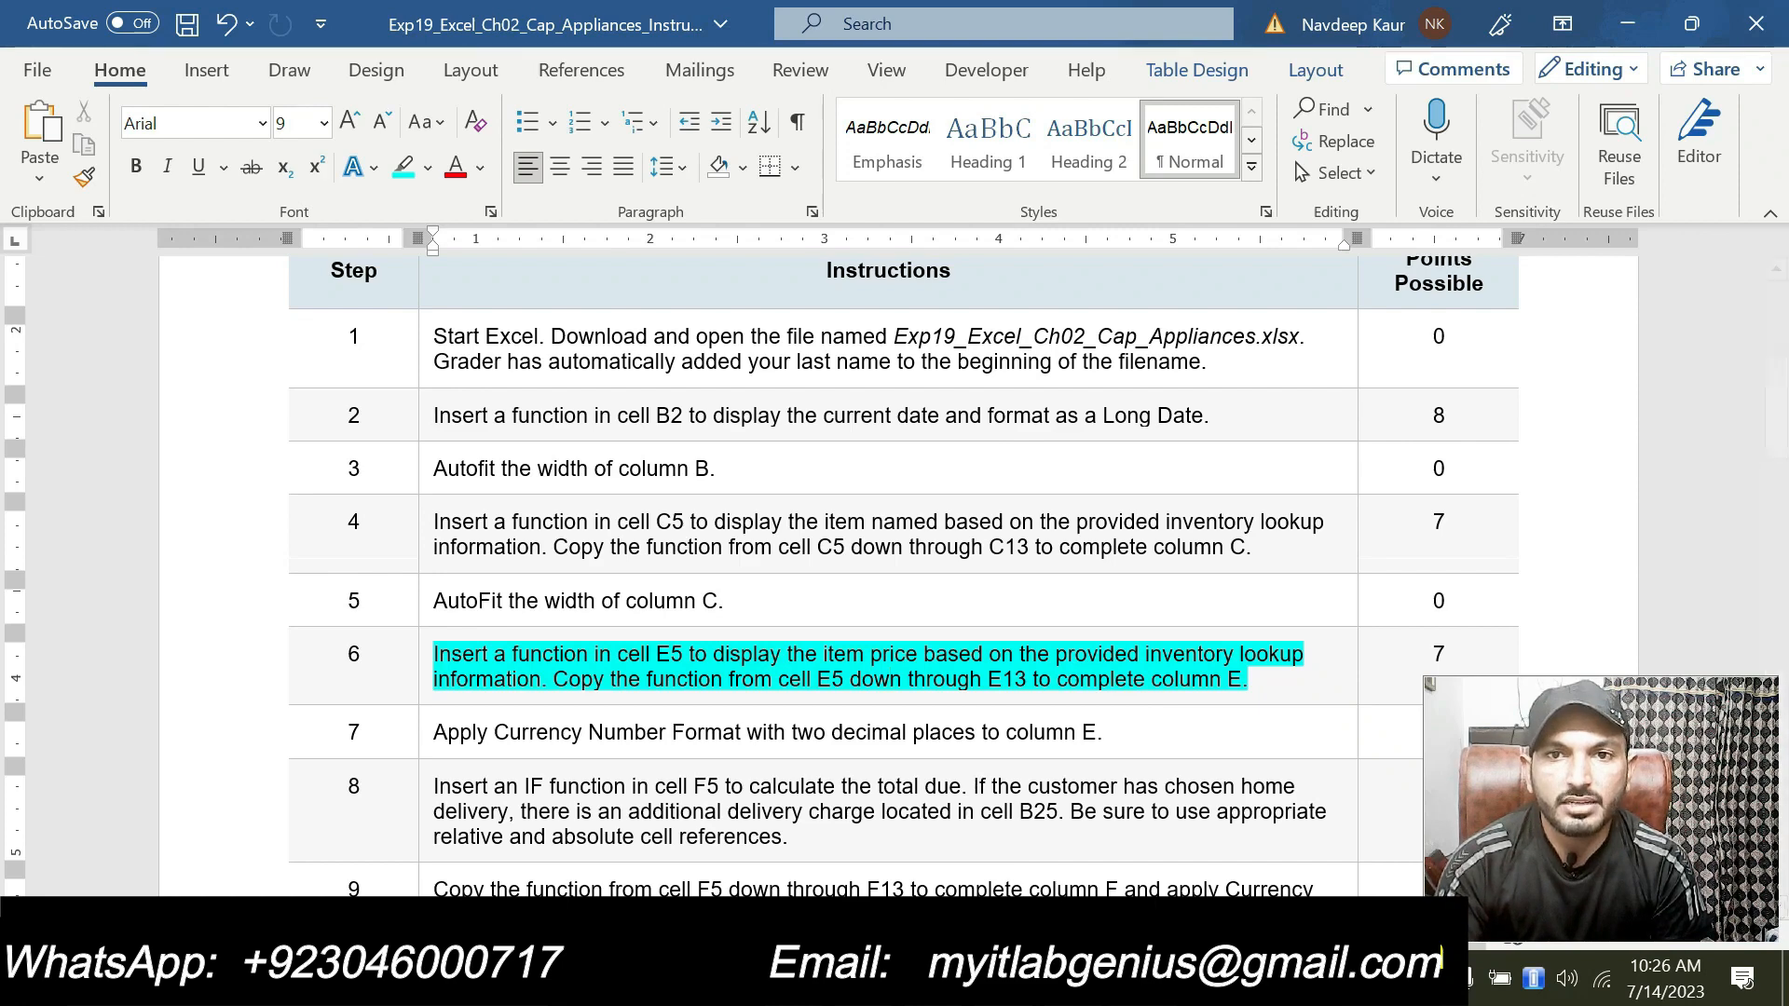
# Step: Examine the Inventory Information range A18:C23 and its Price column in the workbook
pyautogui.hotkey('alt', 'Tab')
pyautogui.scroll(-3, 243, 693)
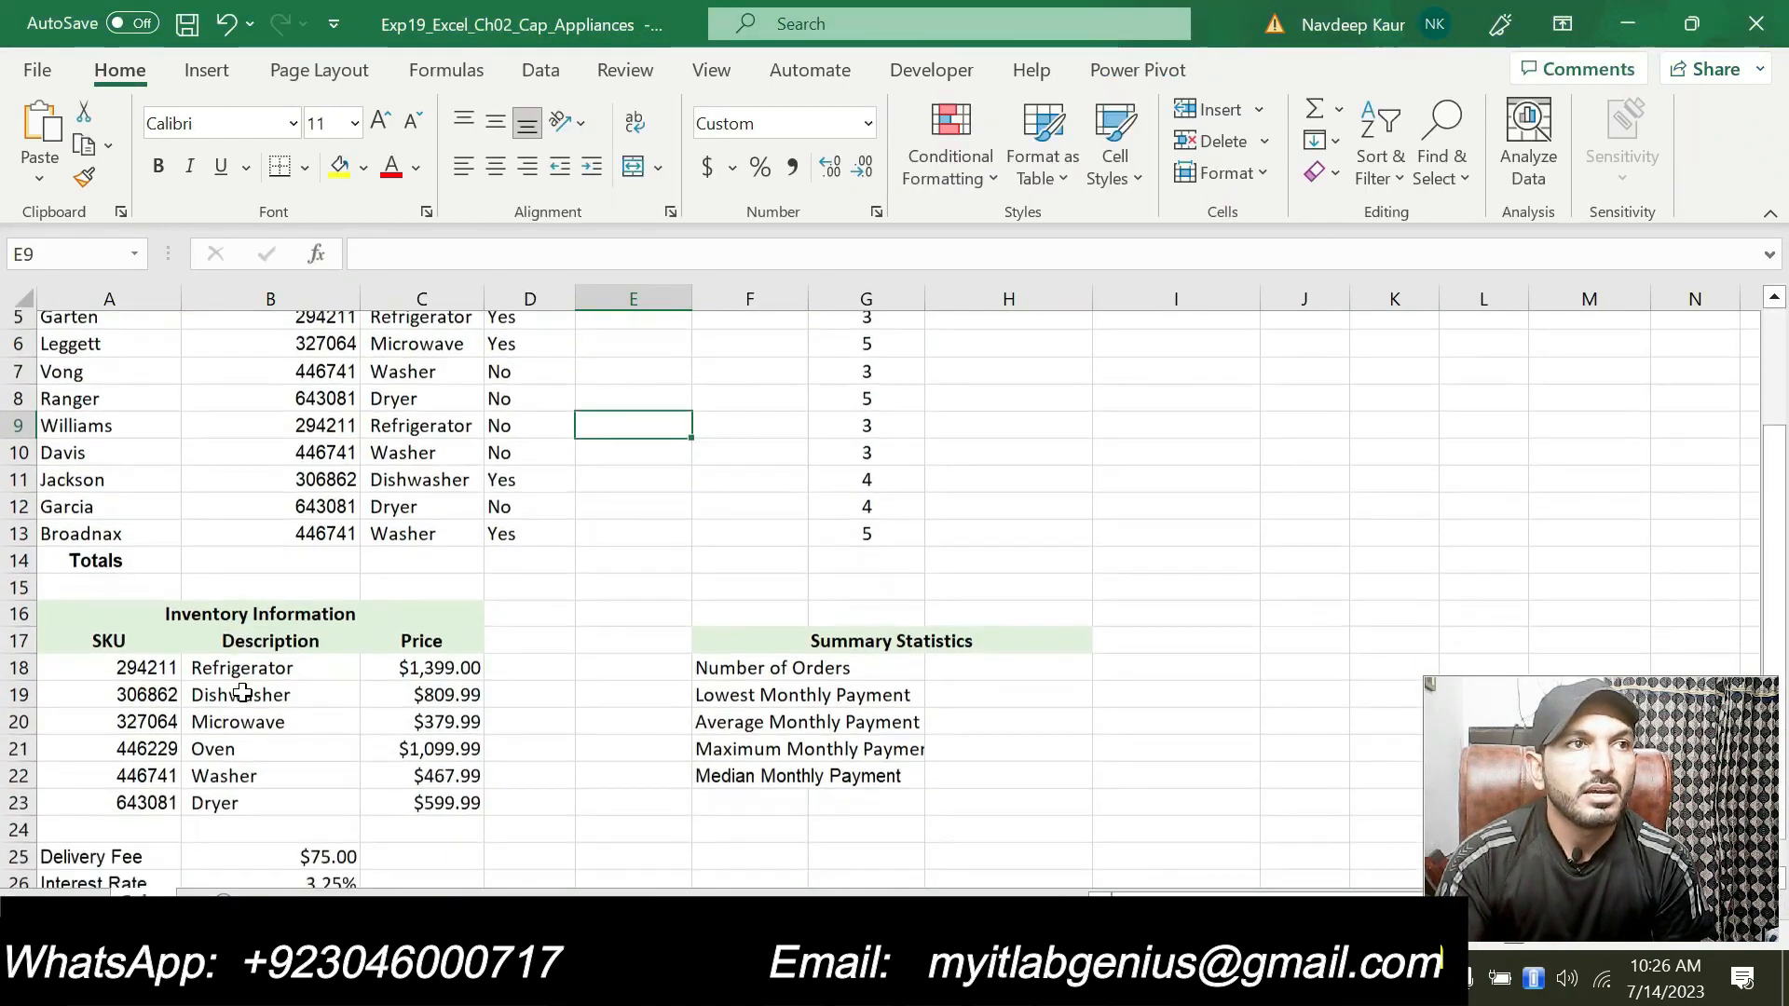
pyautogui.moveTo(126, 588); pyautogui.dragTo(471, 722)
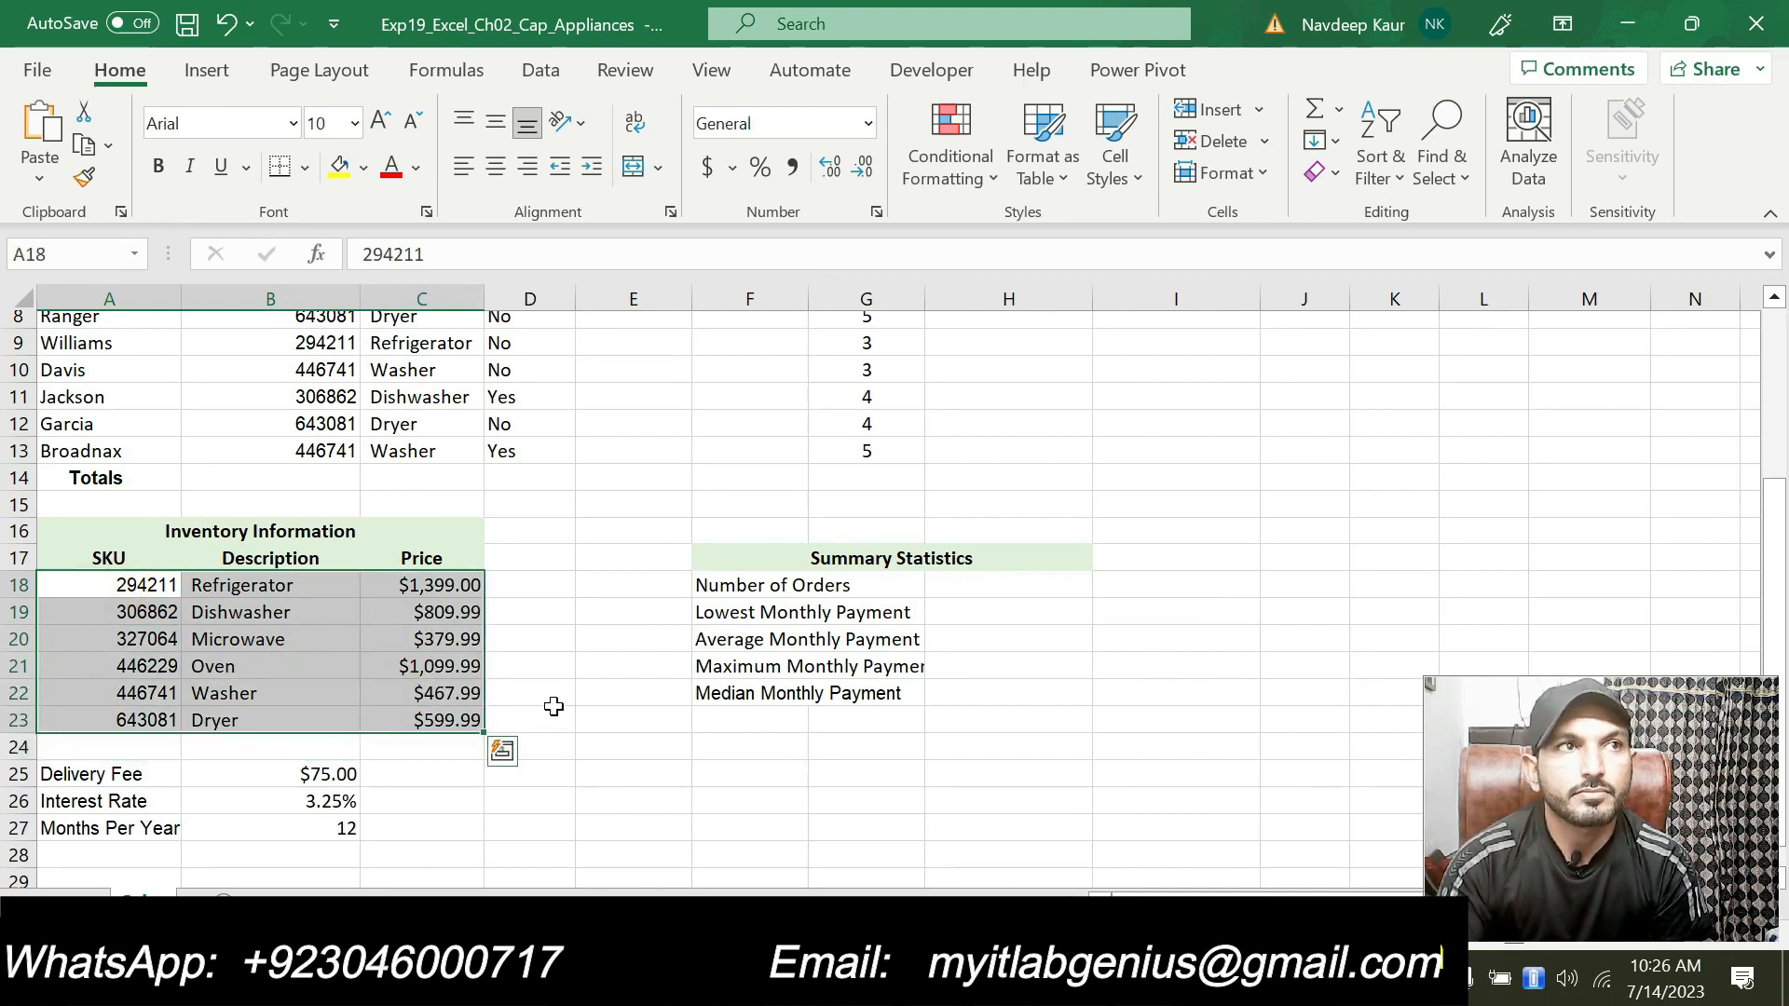
pyautogui.scroll(1, 554, 707)
pyautogui.scroll(1, 554, 707)
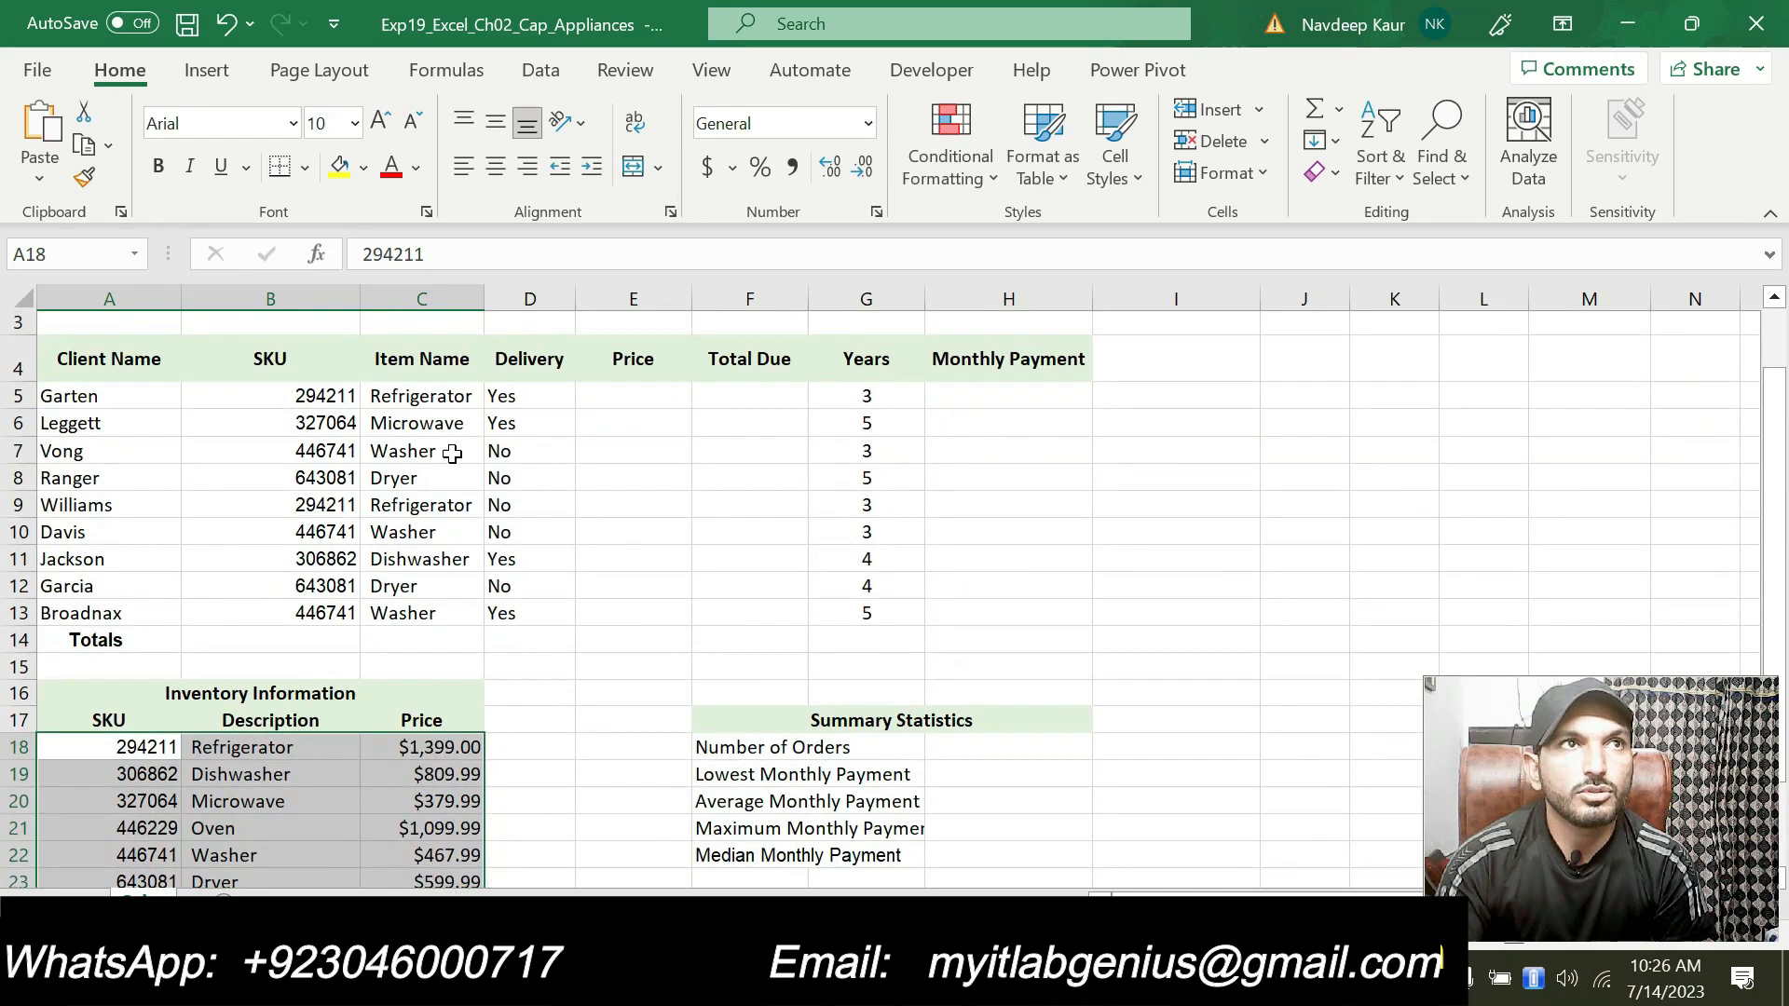
pyautogui.click(422, 389)
pyautogui.click(618, 398)
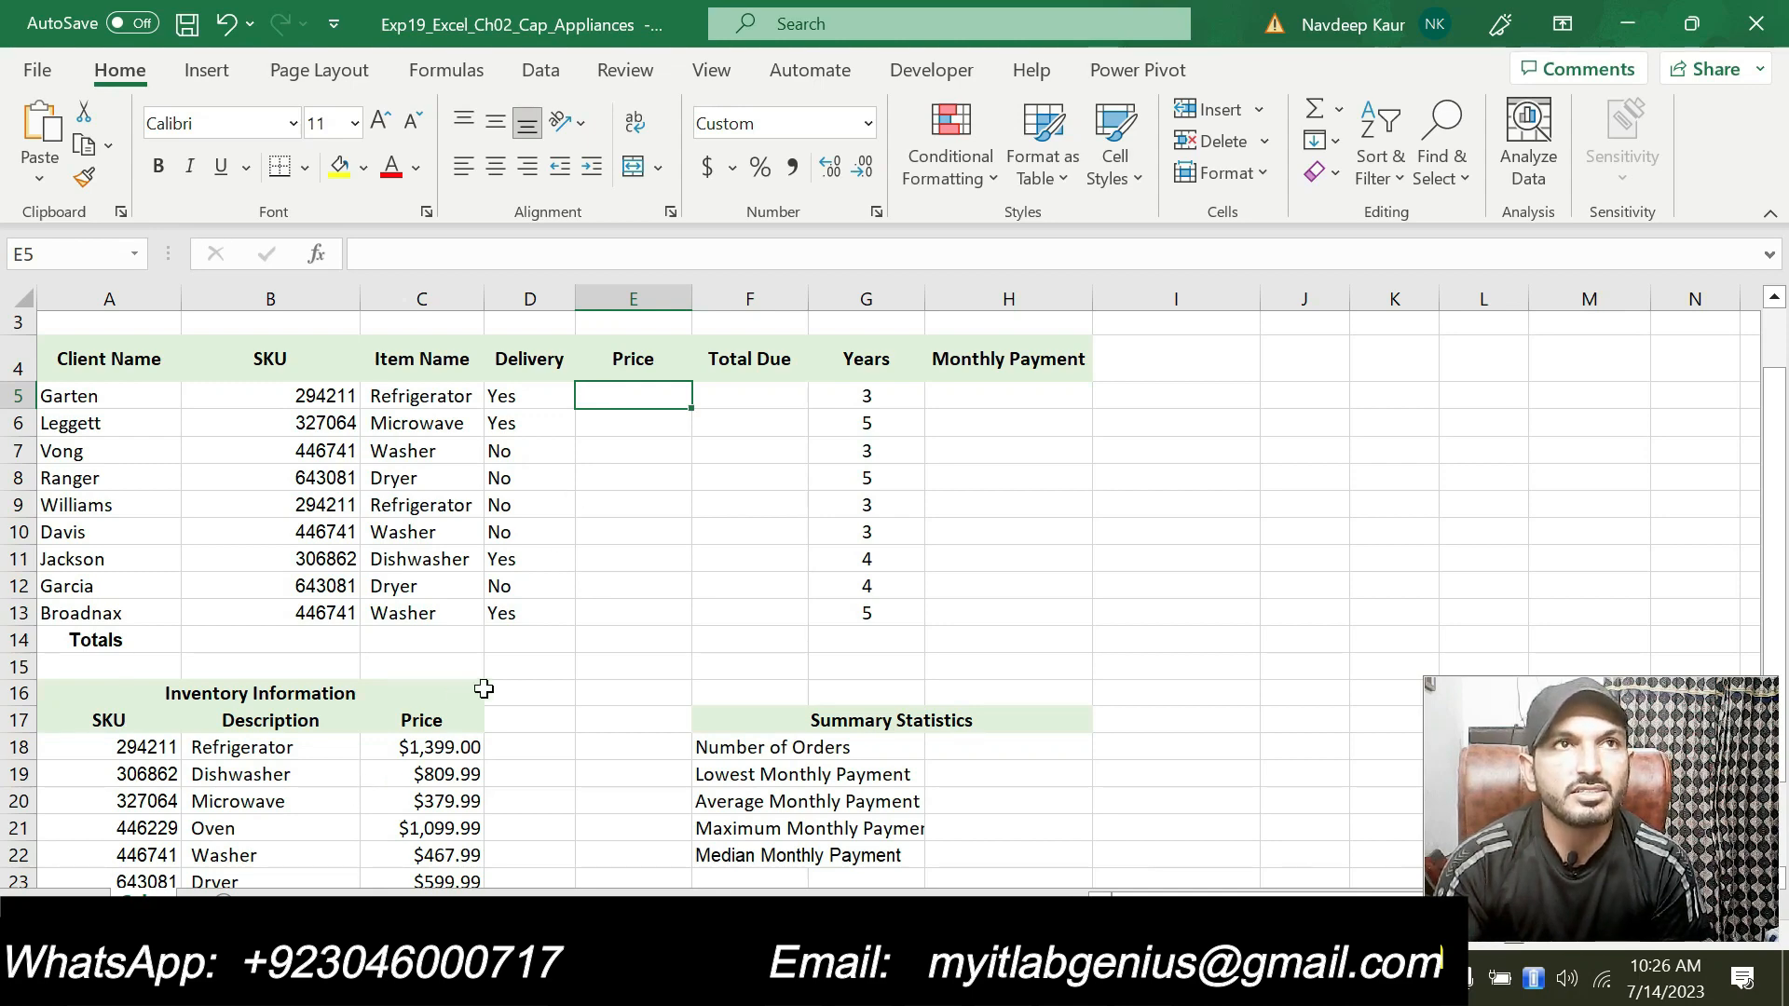
# Step: Start a VLOOKUP function in E5 and set its lookup value to B5 in Function Arguments
pyautogui.hotkey('alt', 'Tab')
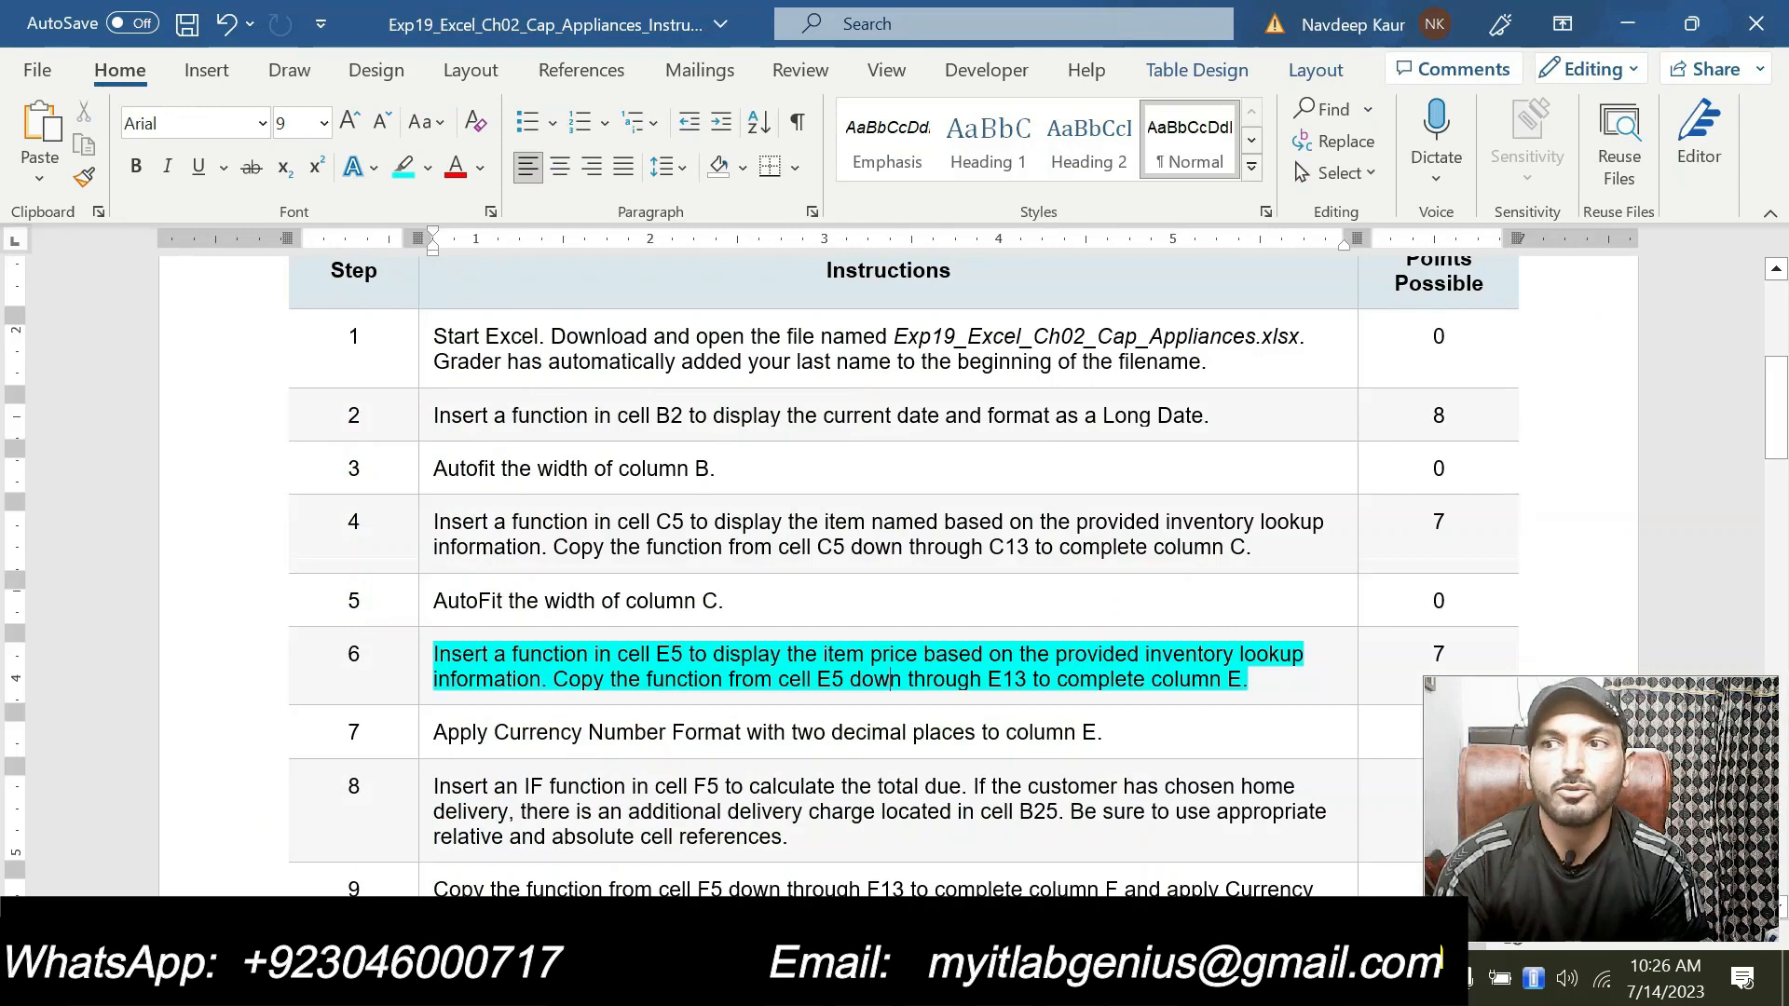
pyautogui.click(1269, 677)
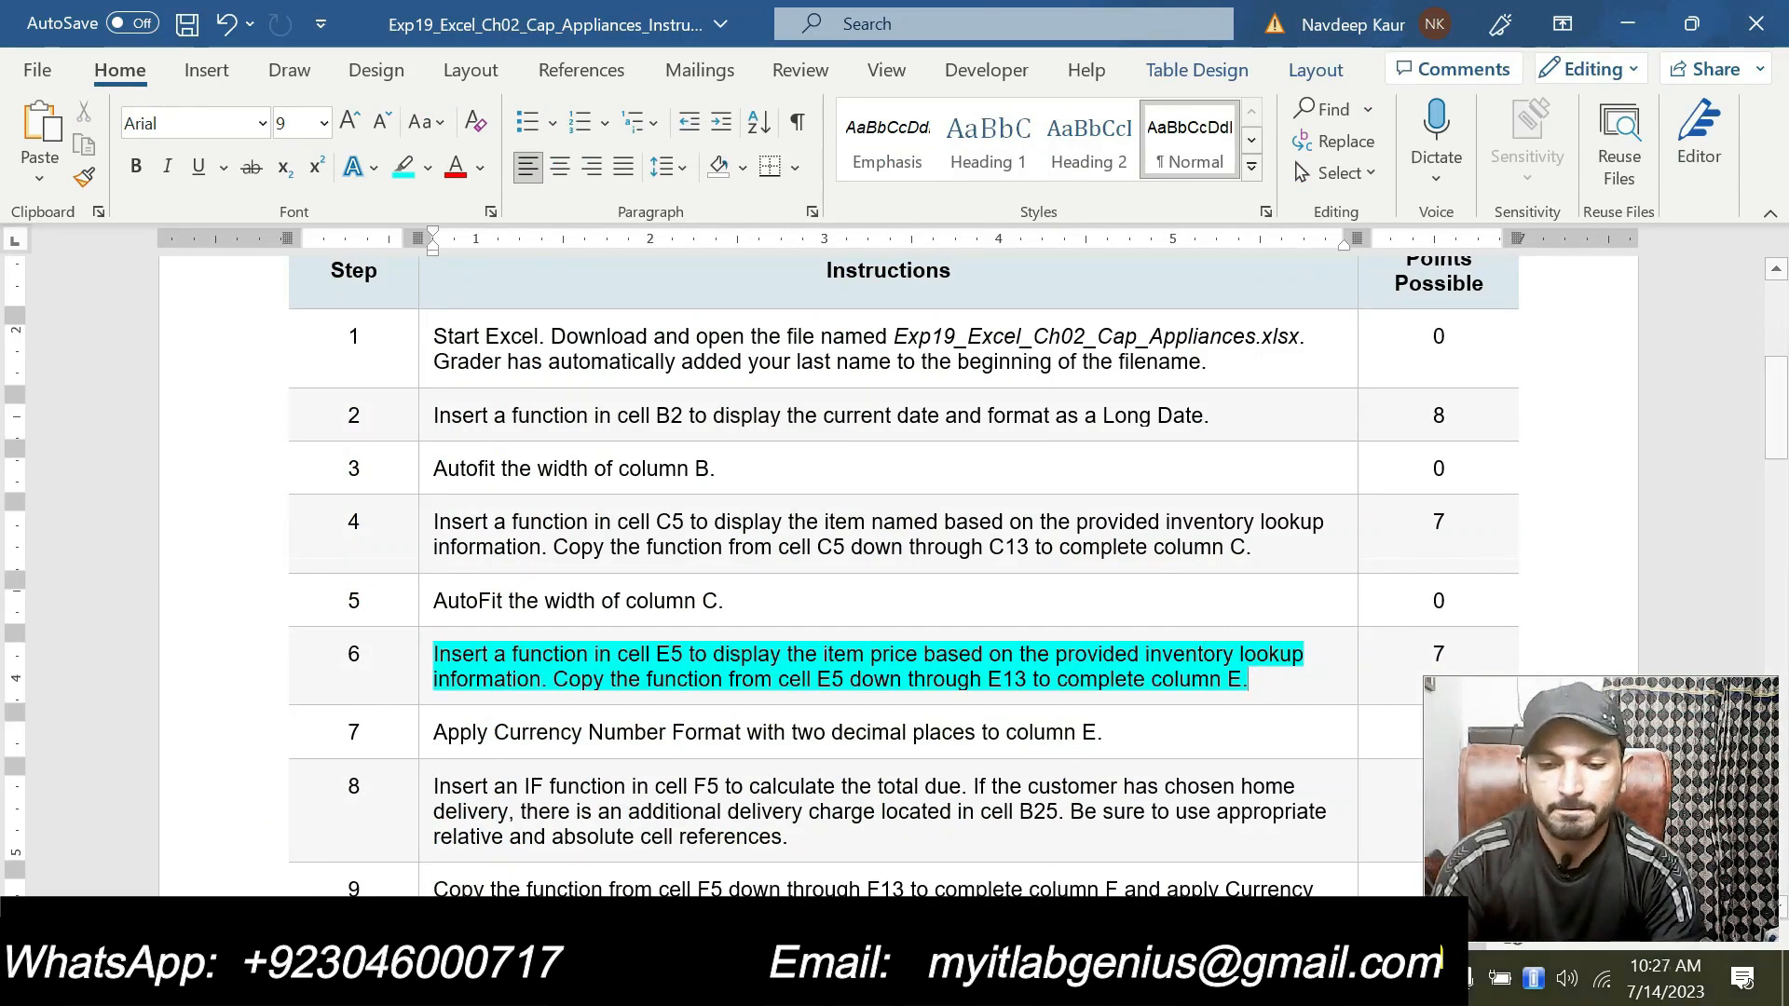
pyautogui.hotkey('alt', 'Tab')
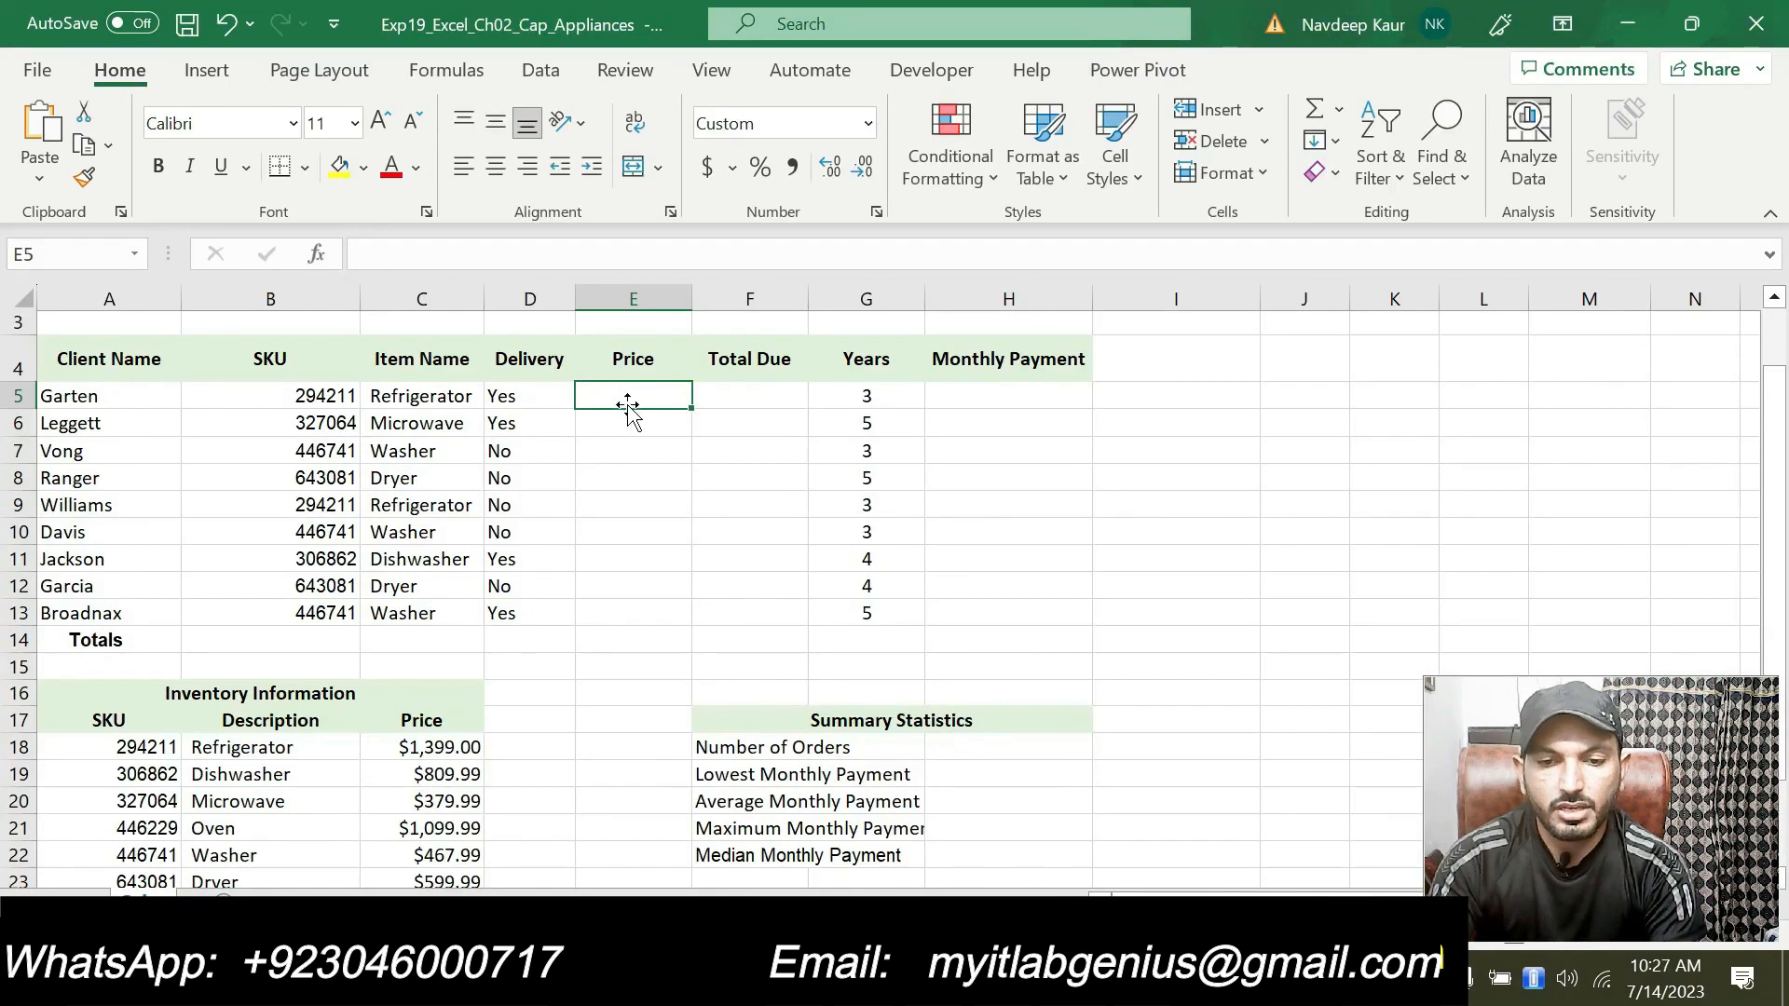
pyautogui.write('=')
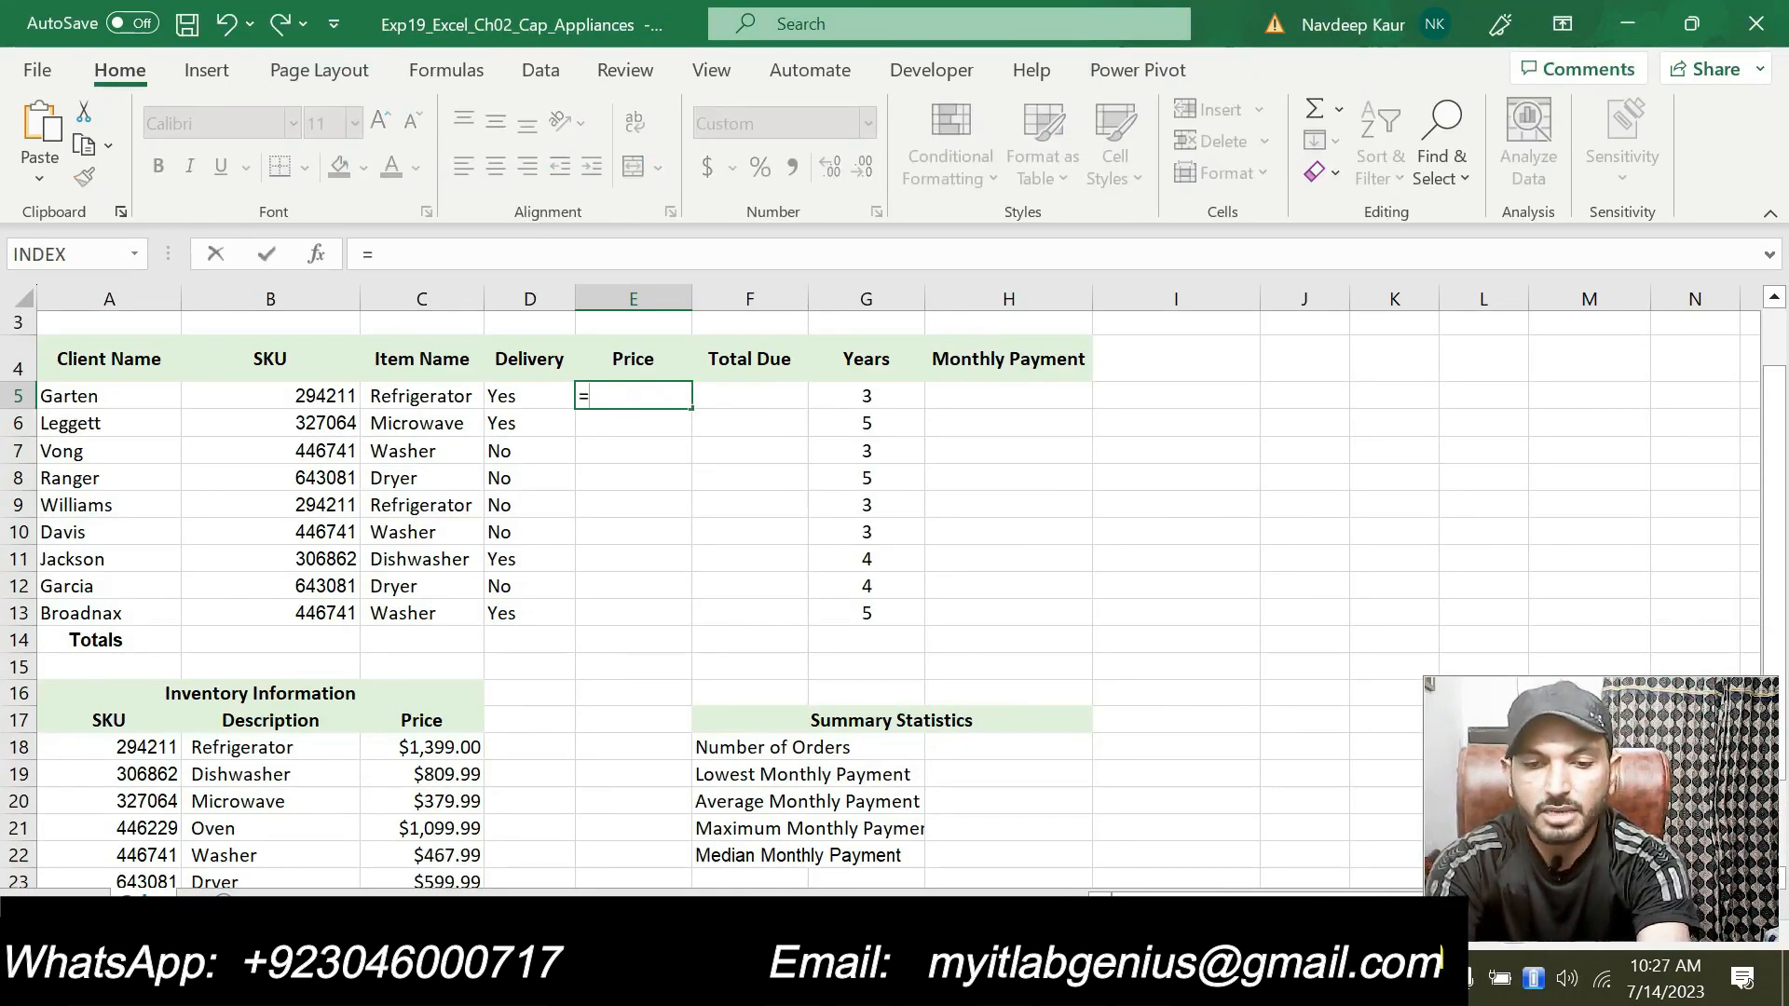
pyautogui.write('VLO')
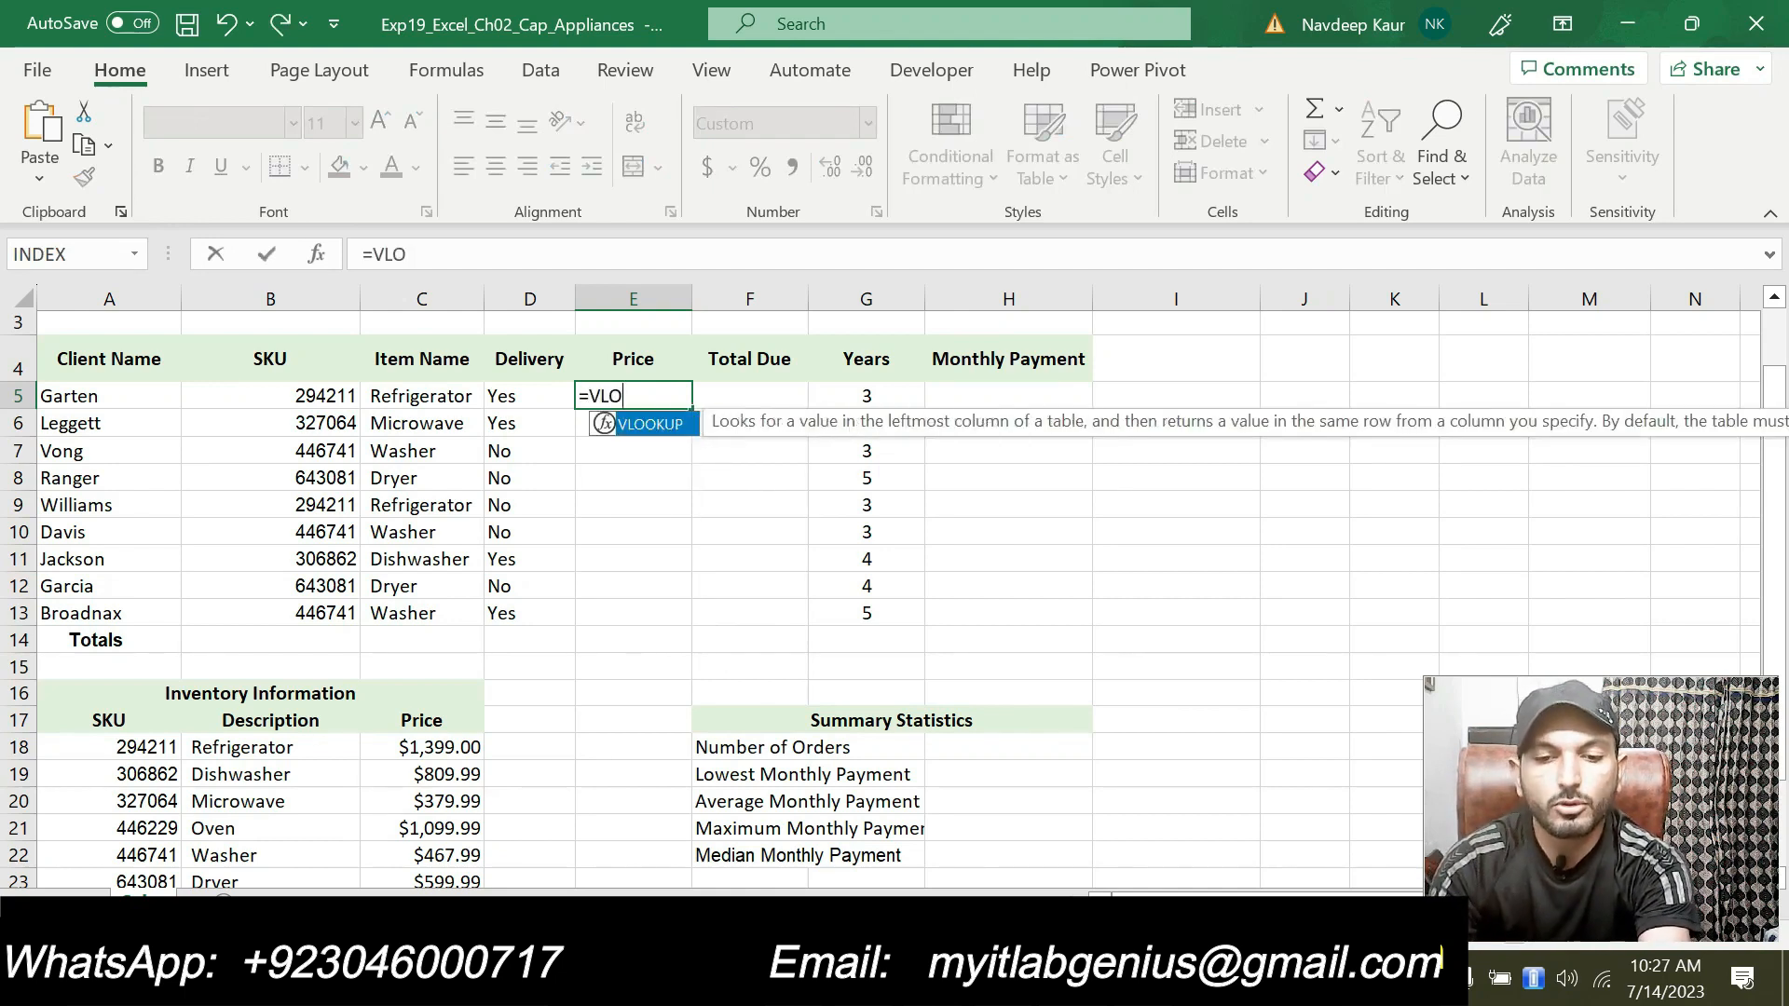
pyautogui.doubleClick(649, 425)
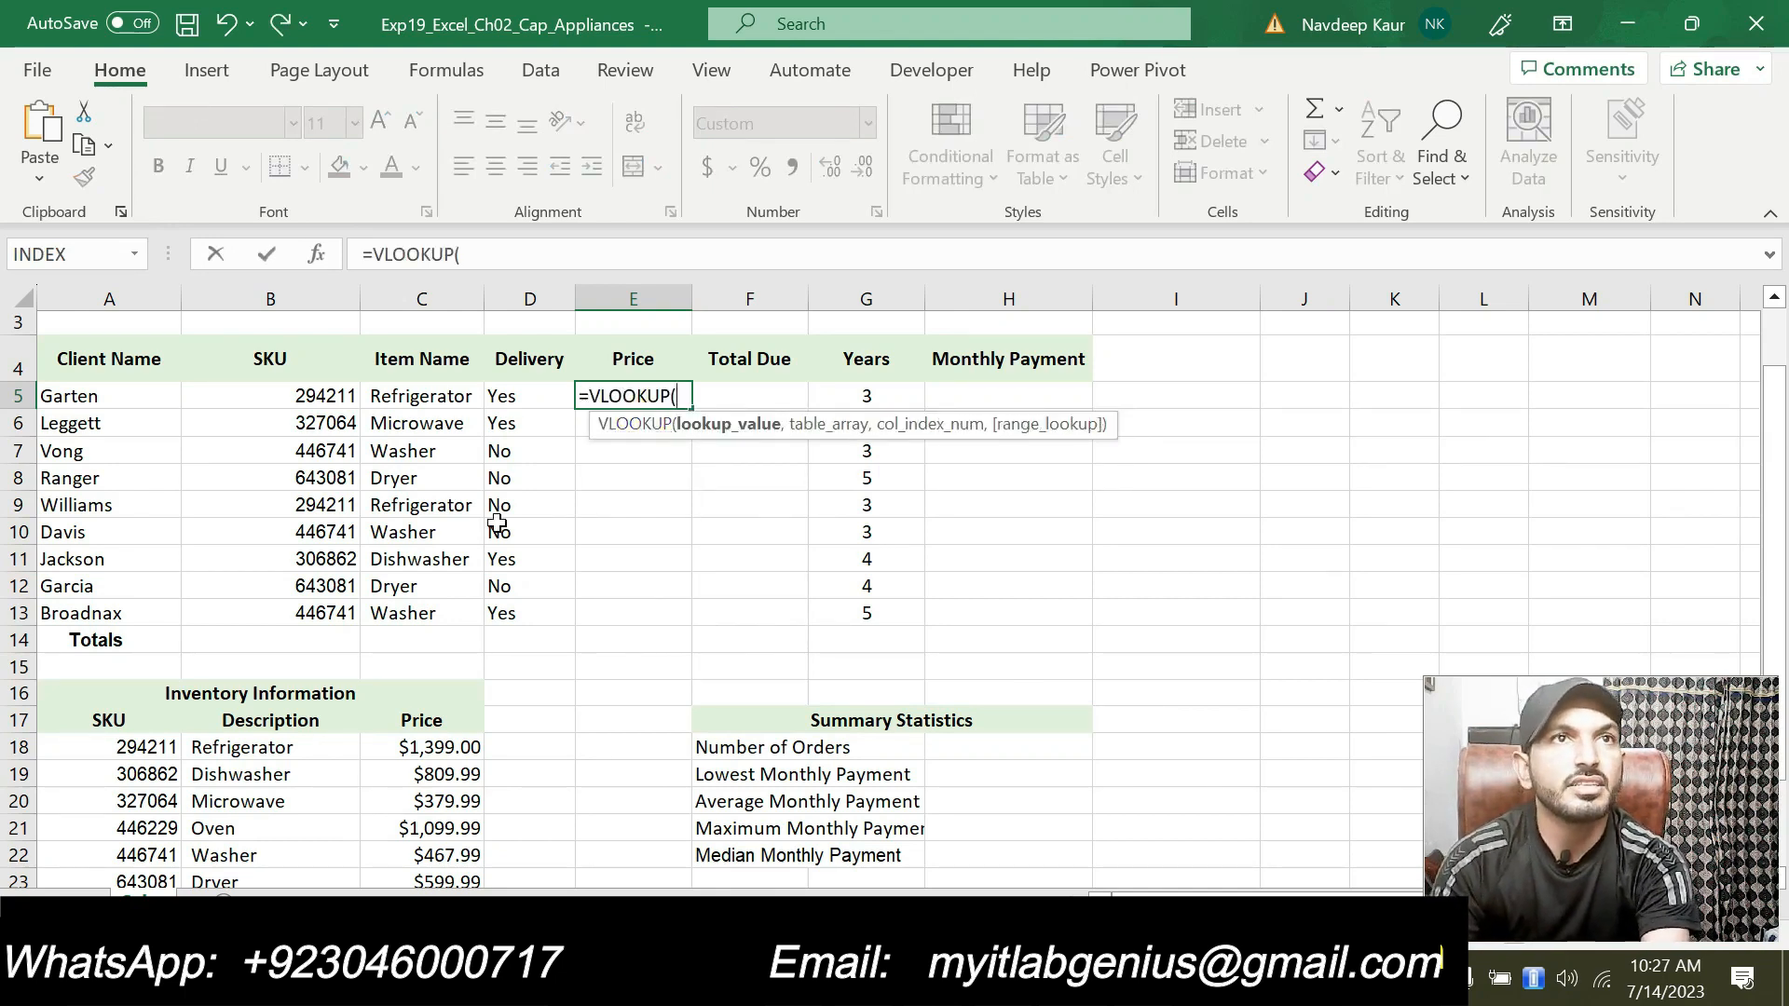
pyautogui.click(314, 254)
pyautogui.moveTo(1016, 339); pyautogui.dragTo(873, 425)
pyautogui.click(809, 478)
pyautogui.click(316, 396)
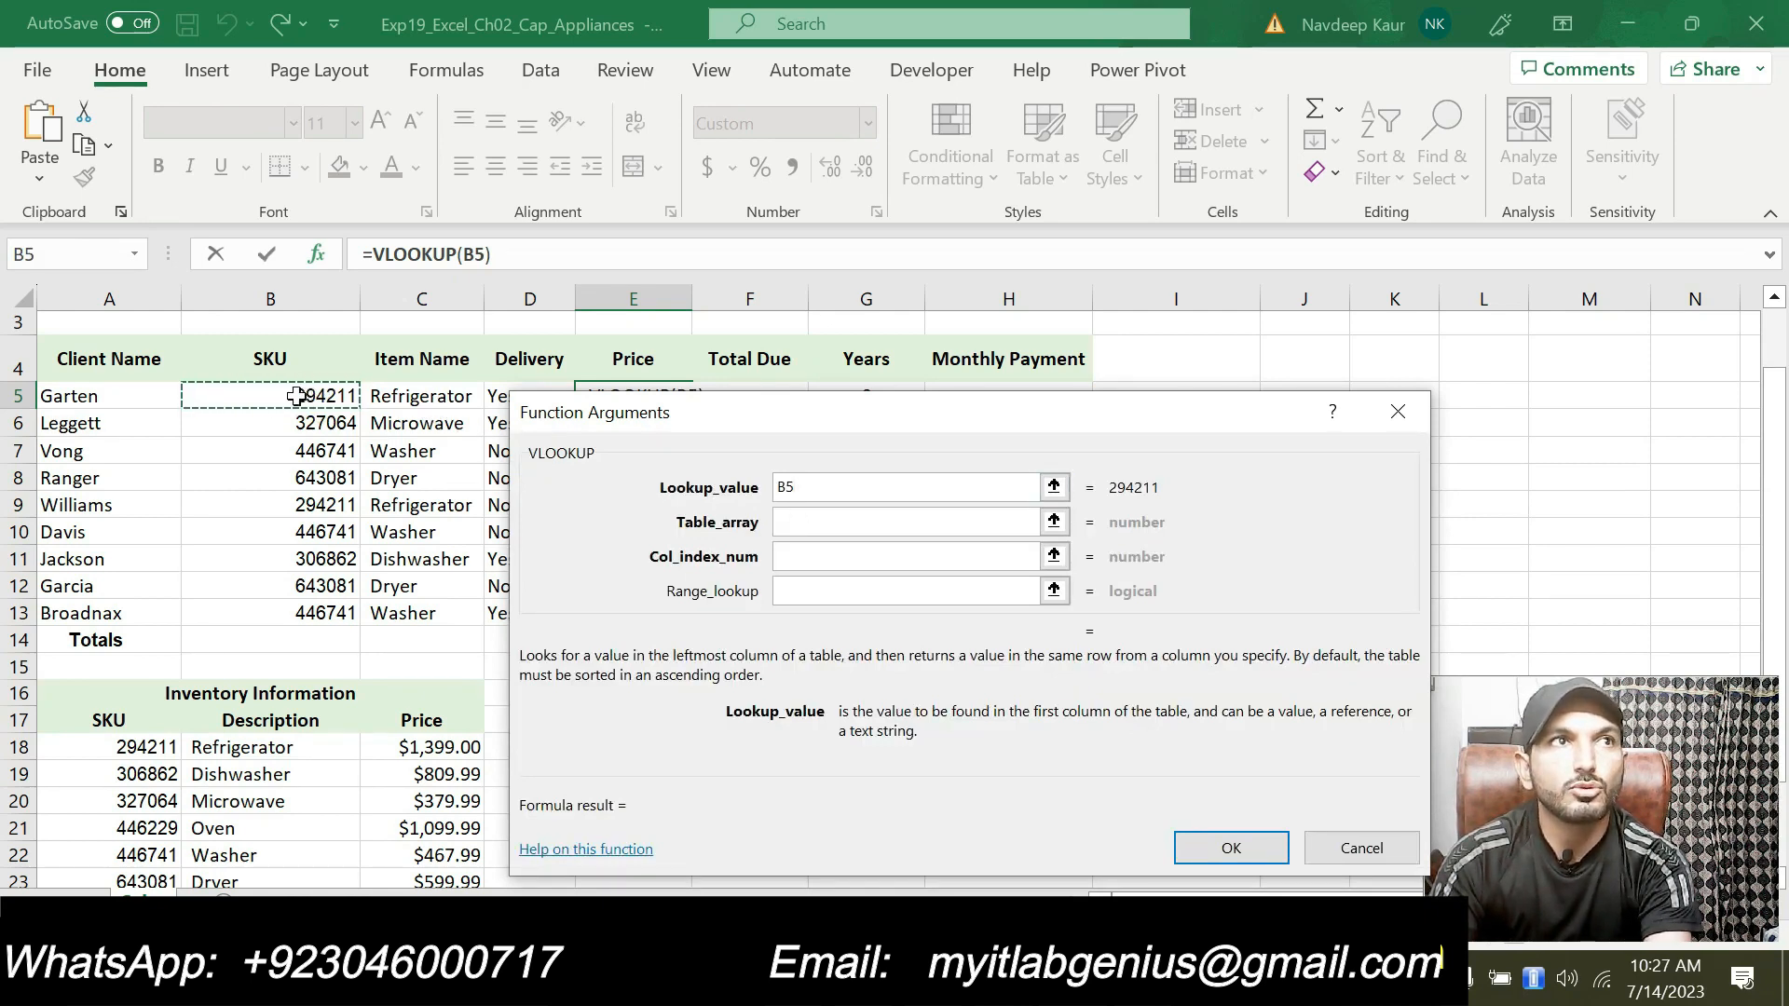
# Step: Set the table array to A$18:C$23, column index to 3 and range lookup to FALSE, and confirm
pyautogui.click(806, 522)
pyautogui.scroll(-1, 503, 713)
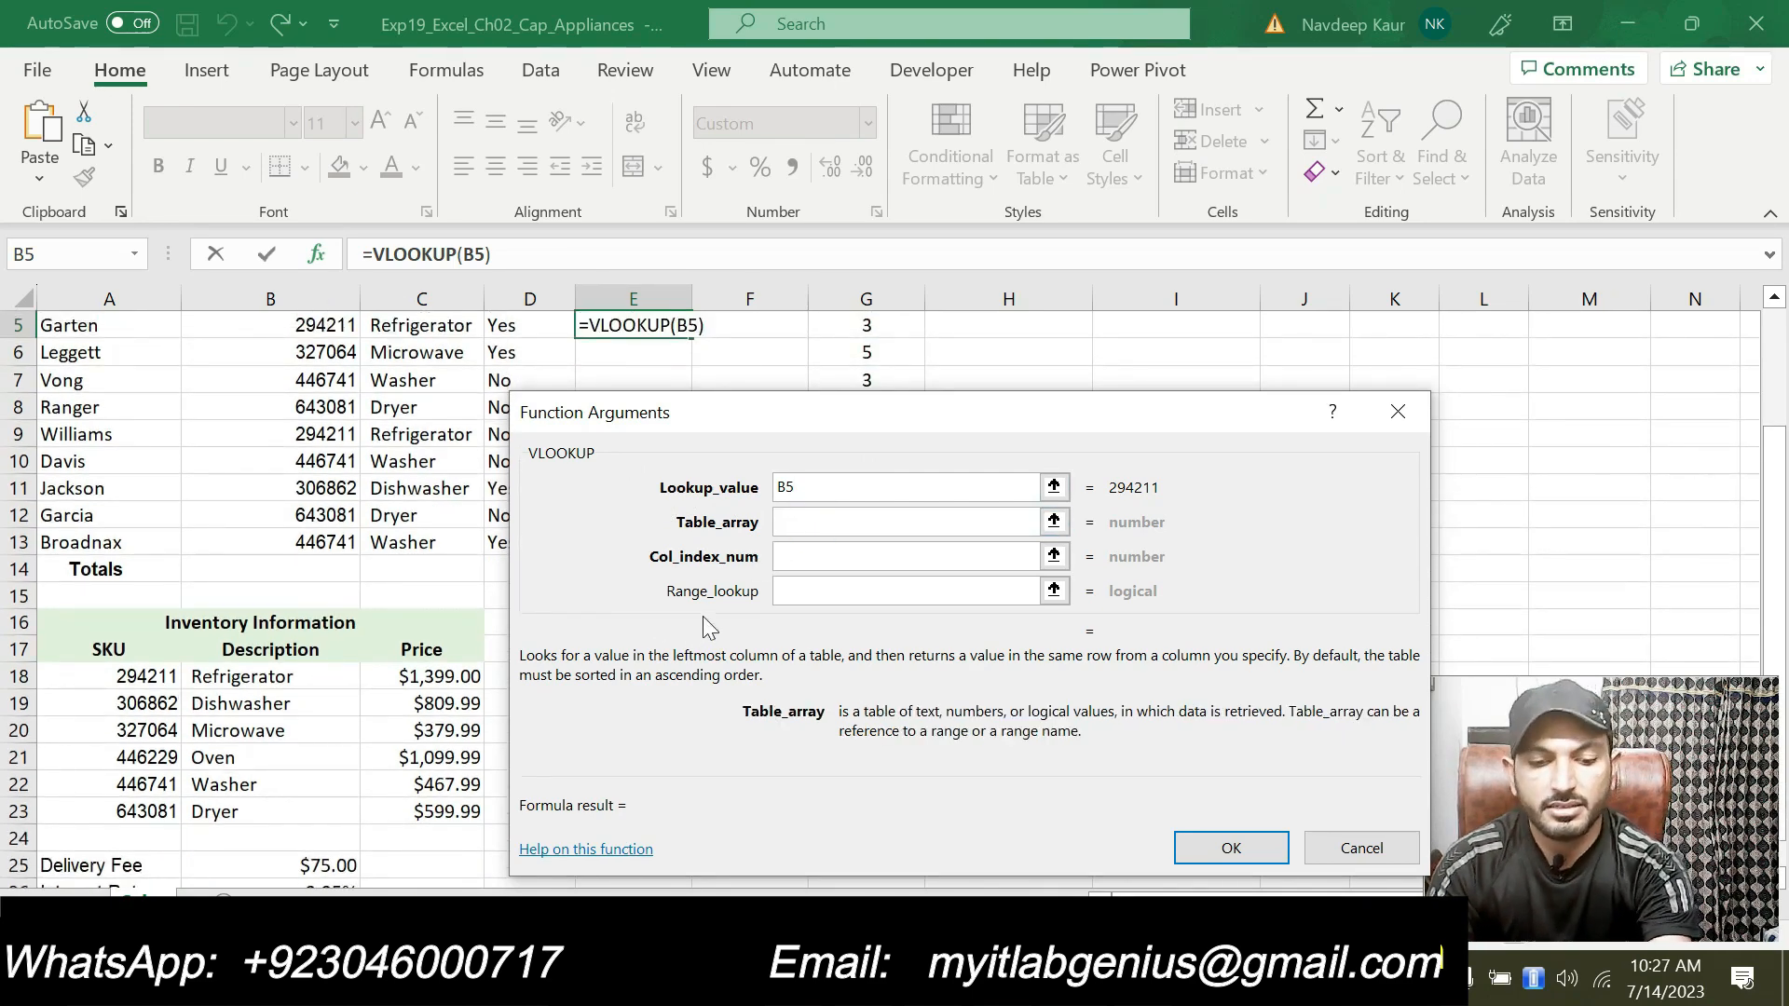
pyautogui.write('A')
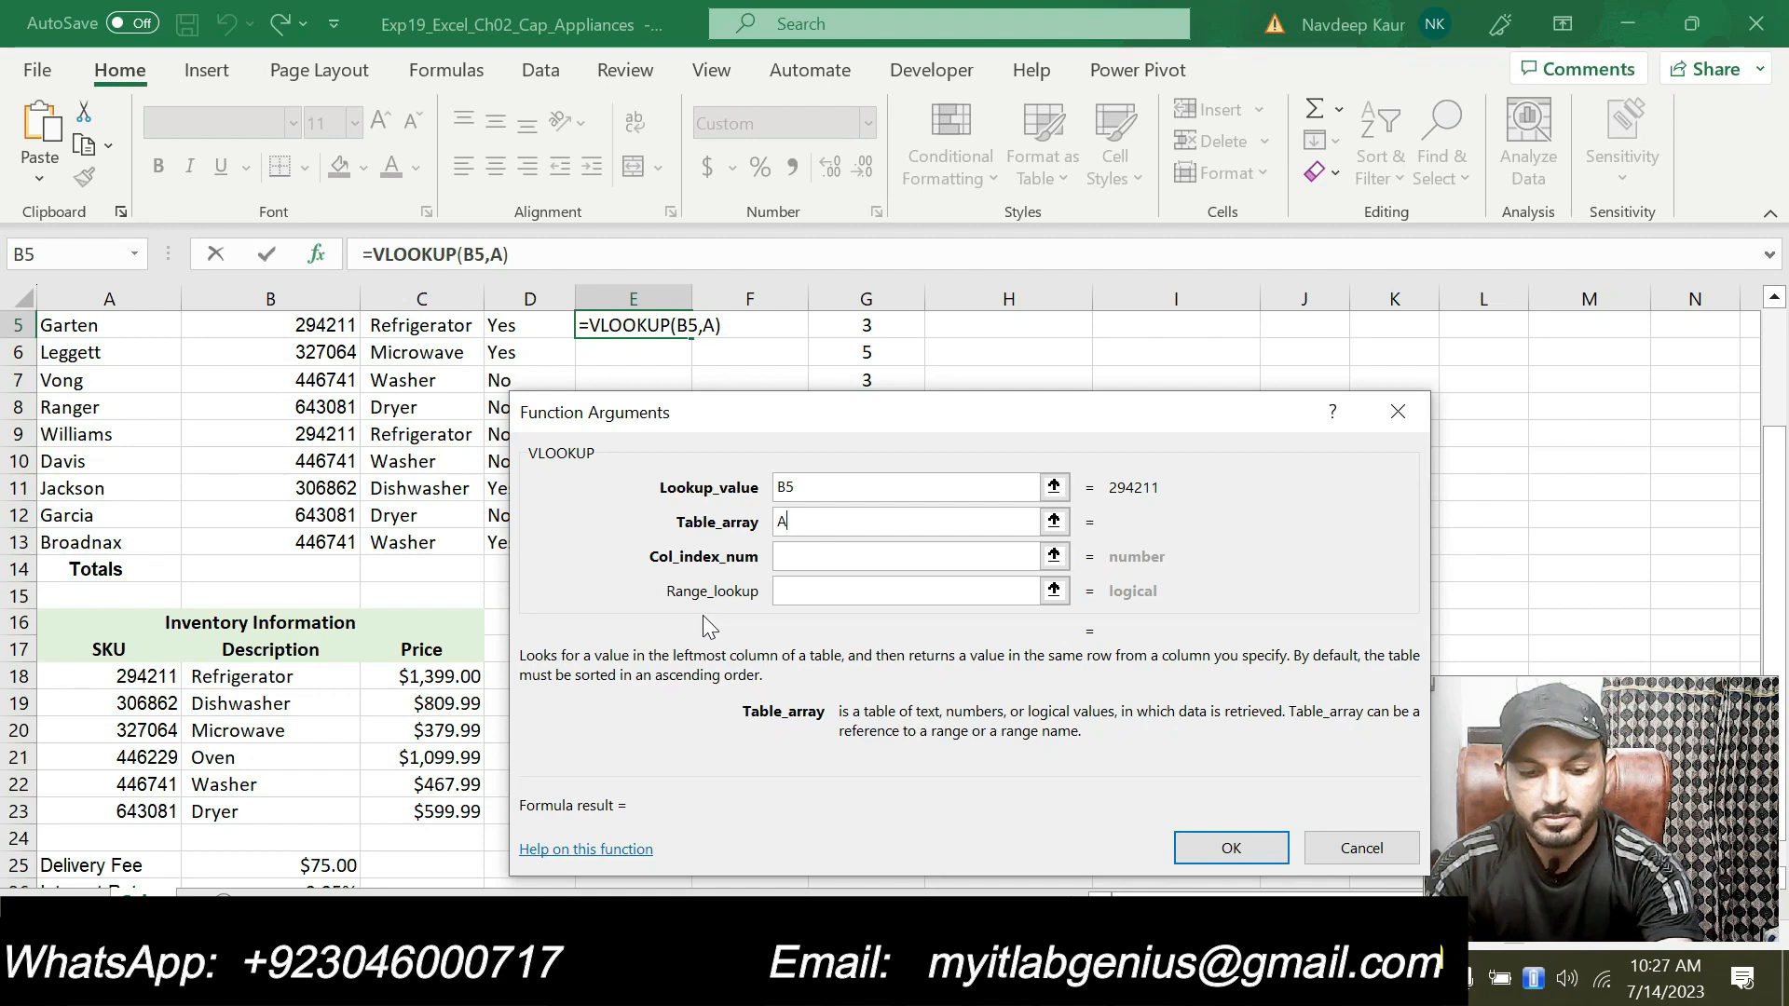
pyautogui.write('$')
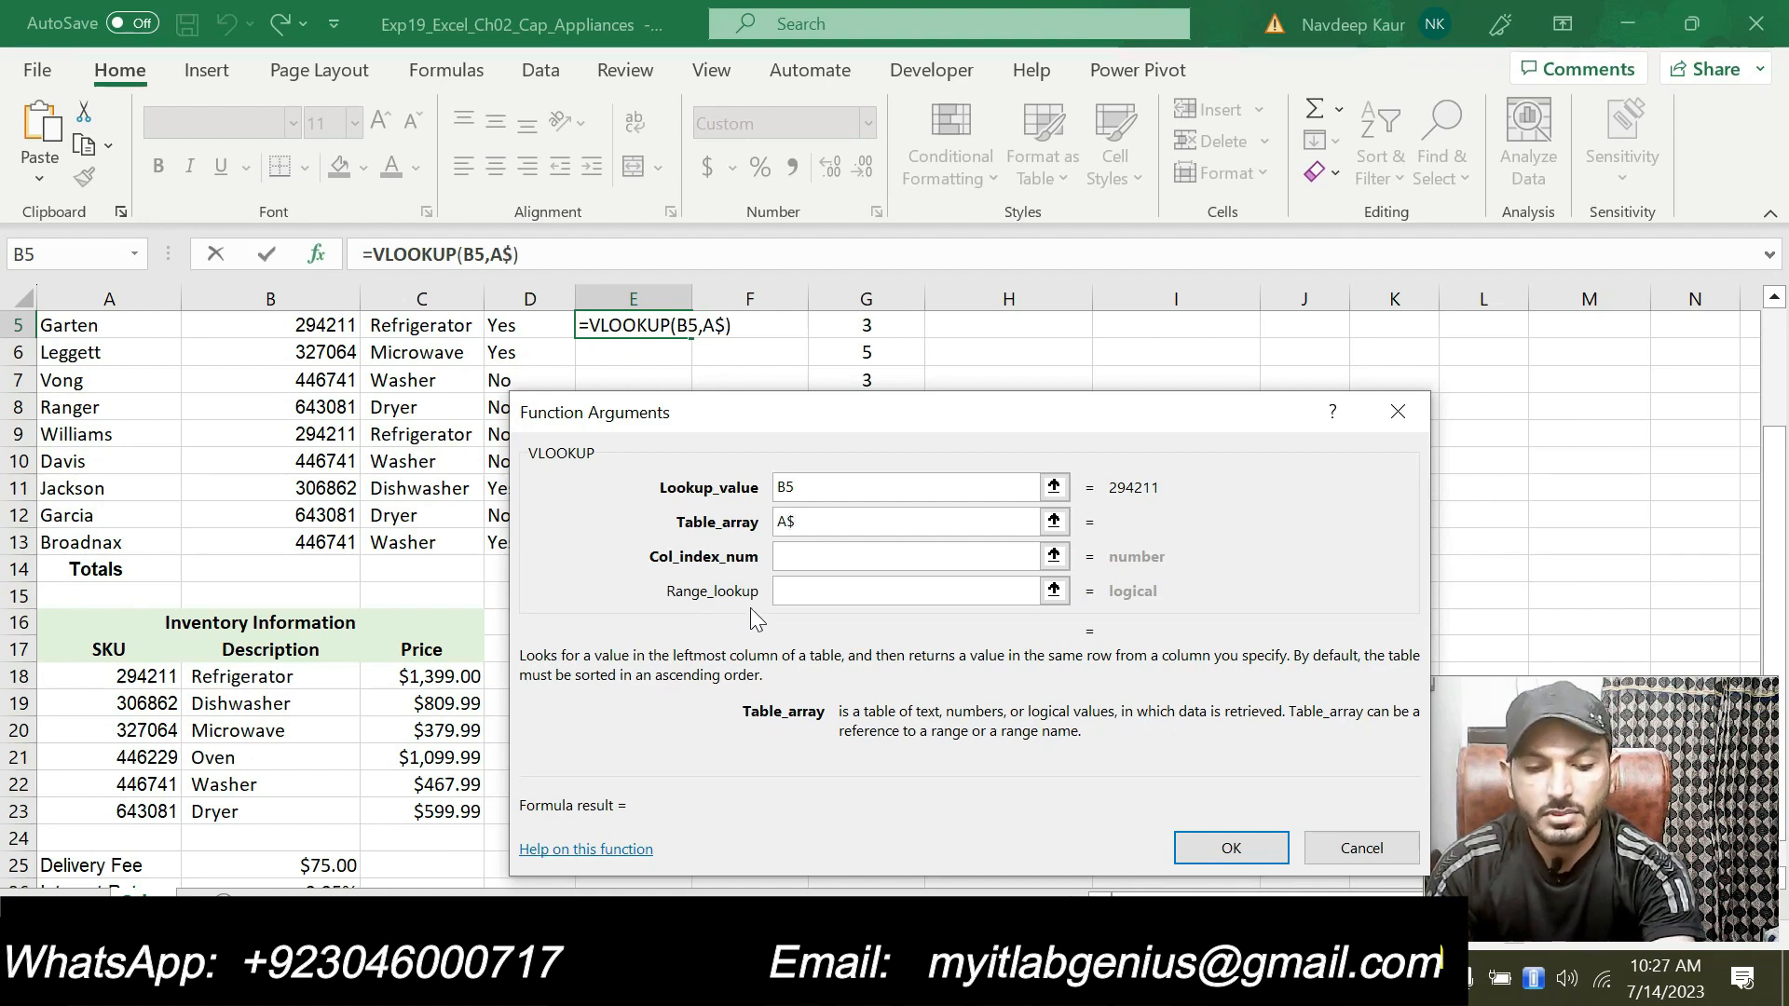
pyautogui.write('18:')
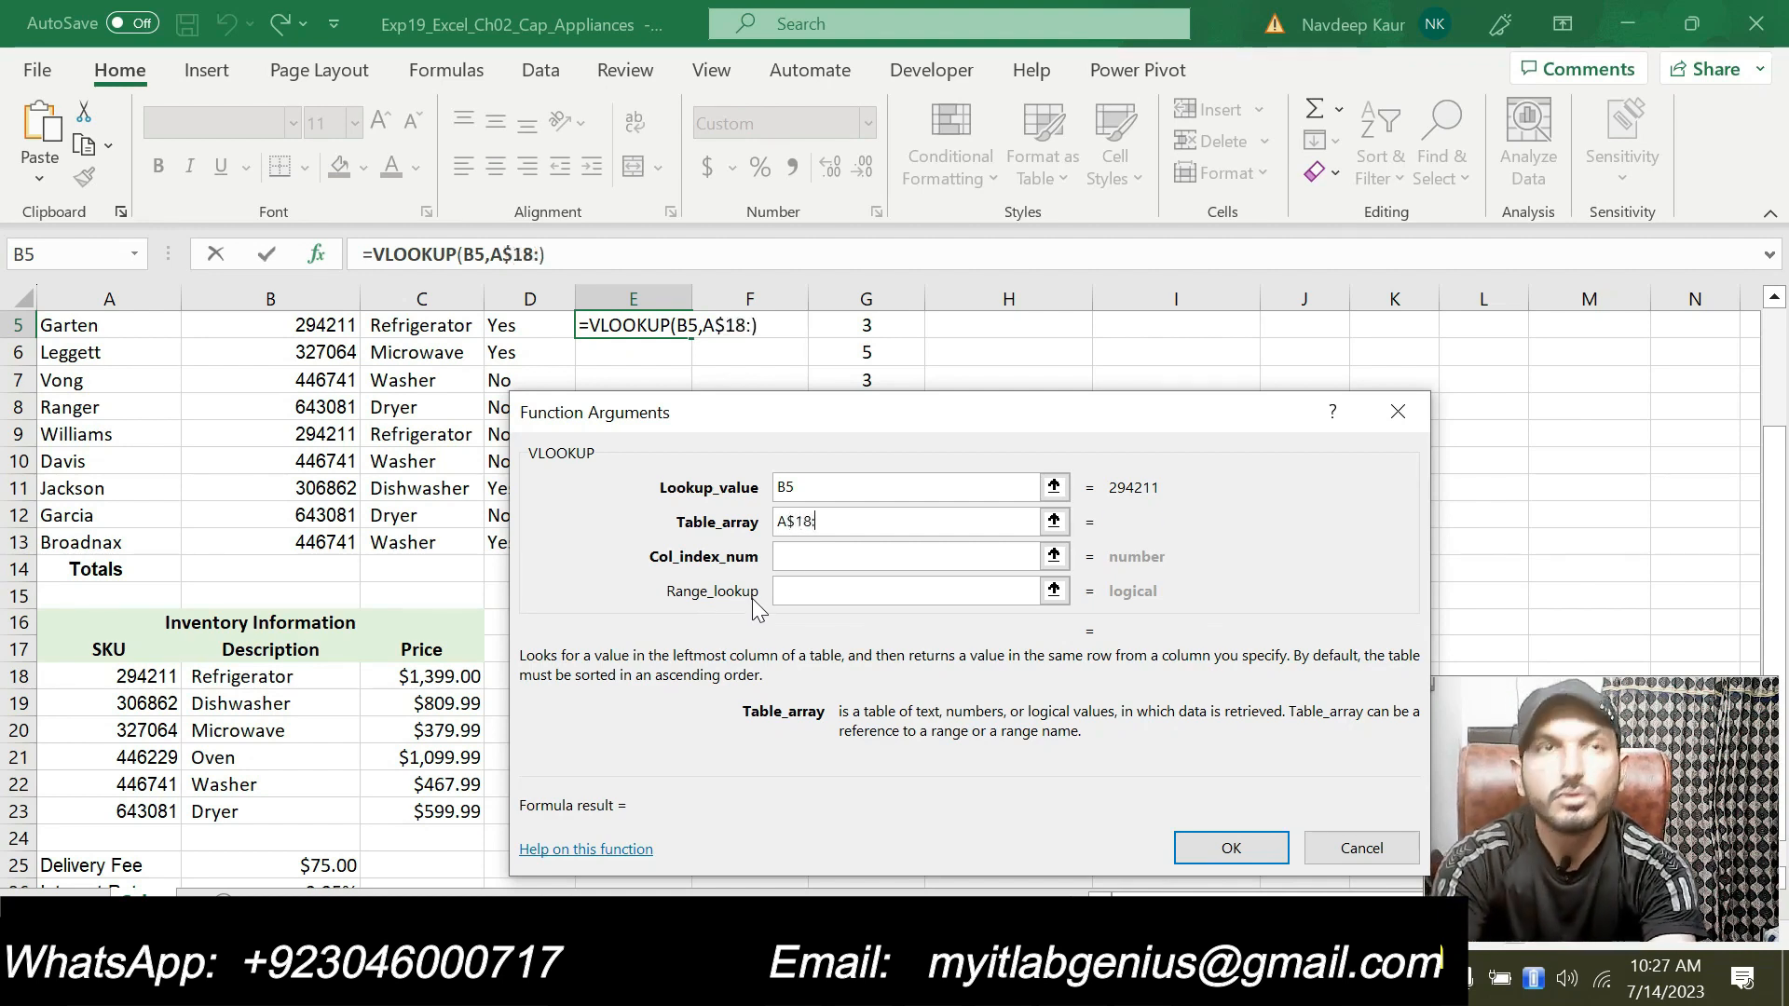
pyautogui.write('C')
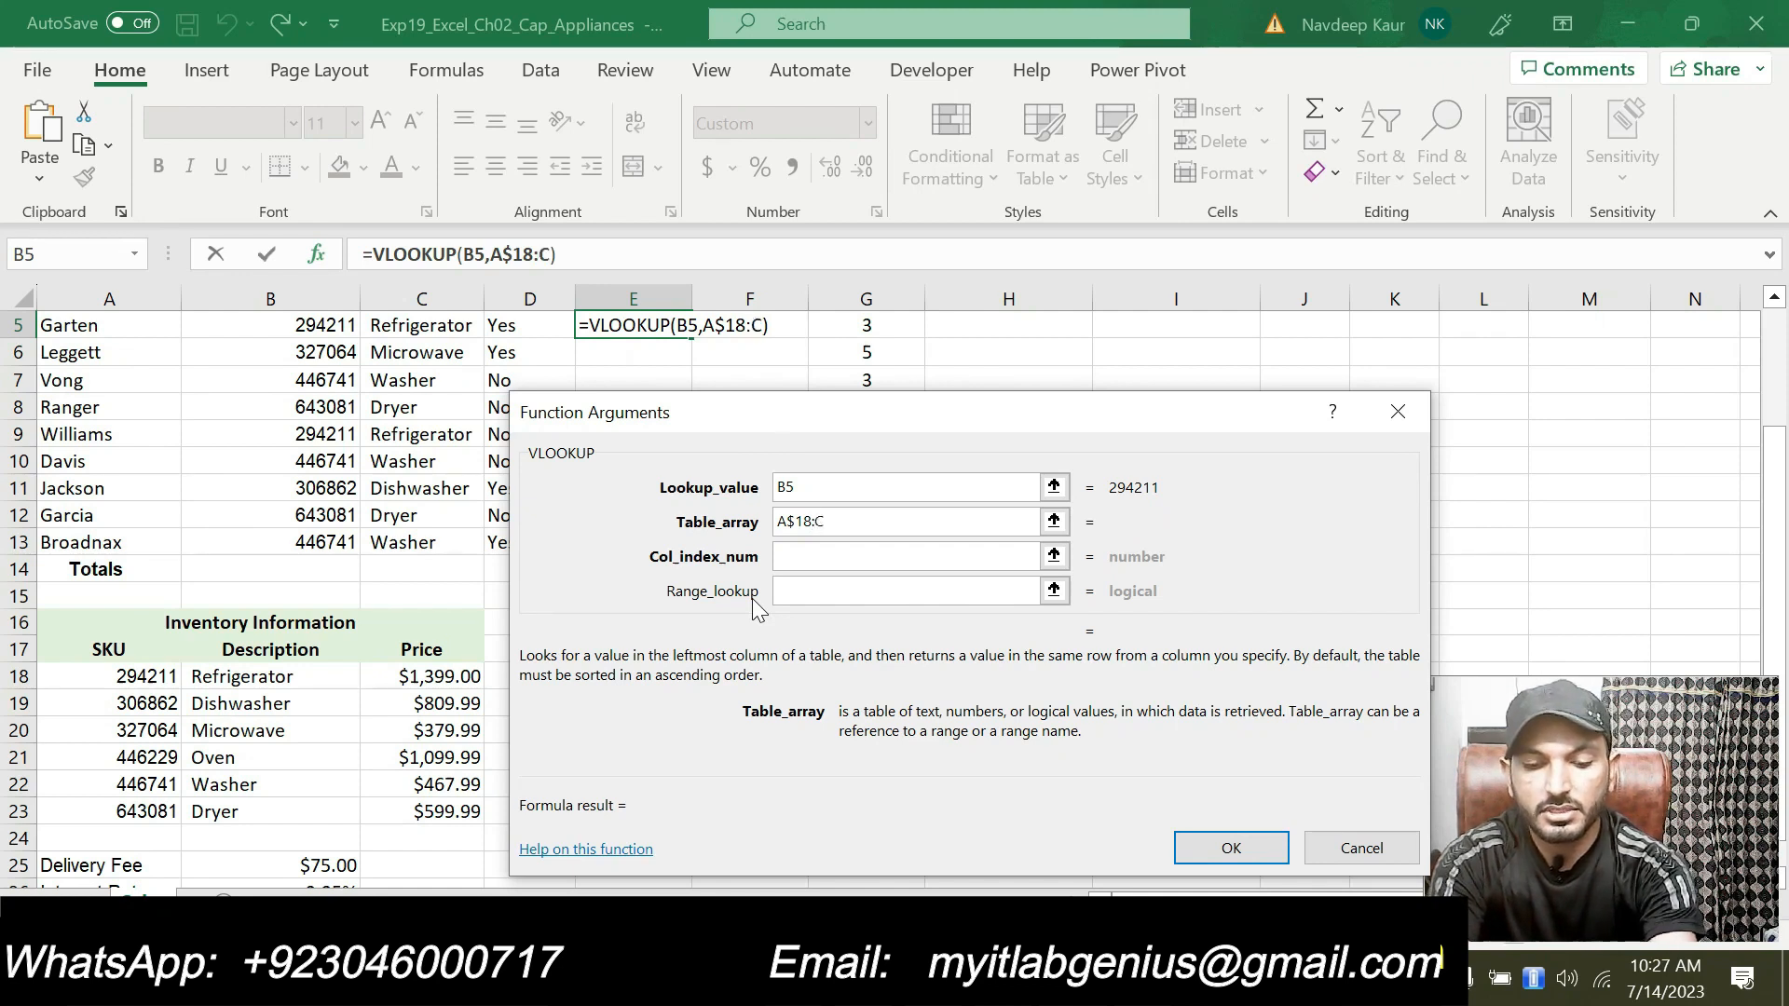
pyautogui.write('$23')
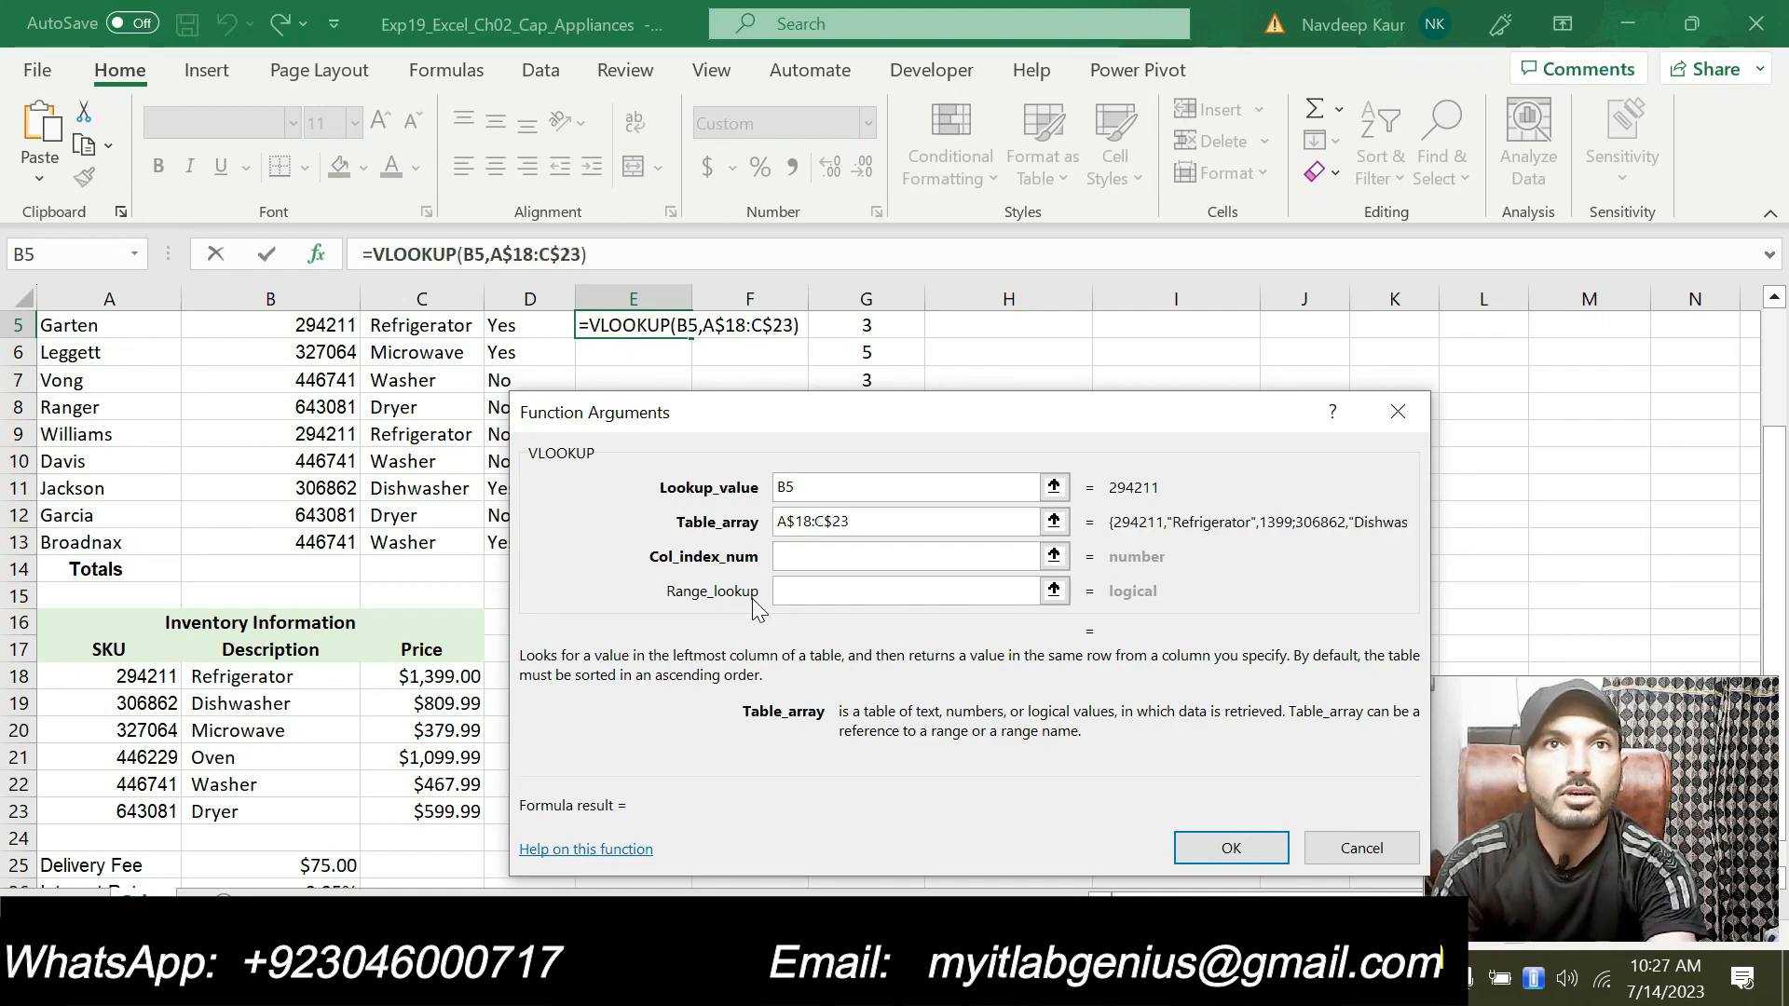
pyautogui.click(855, 558)
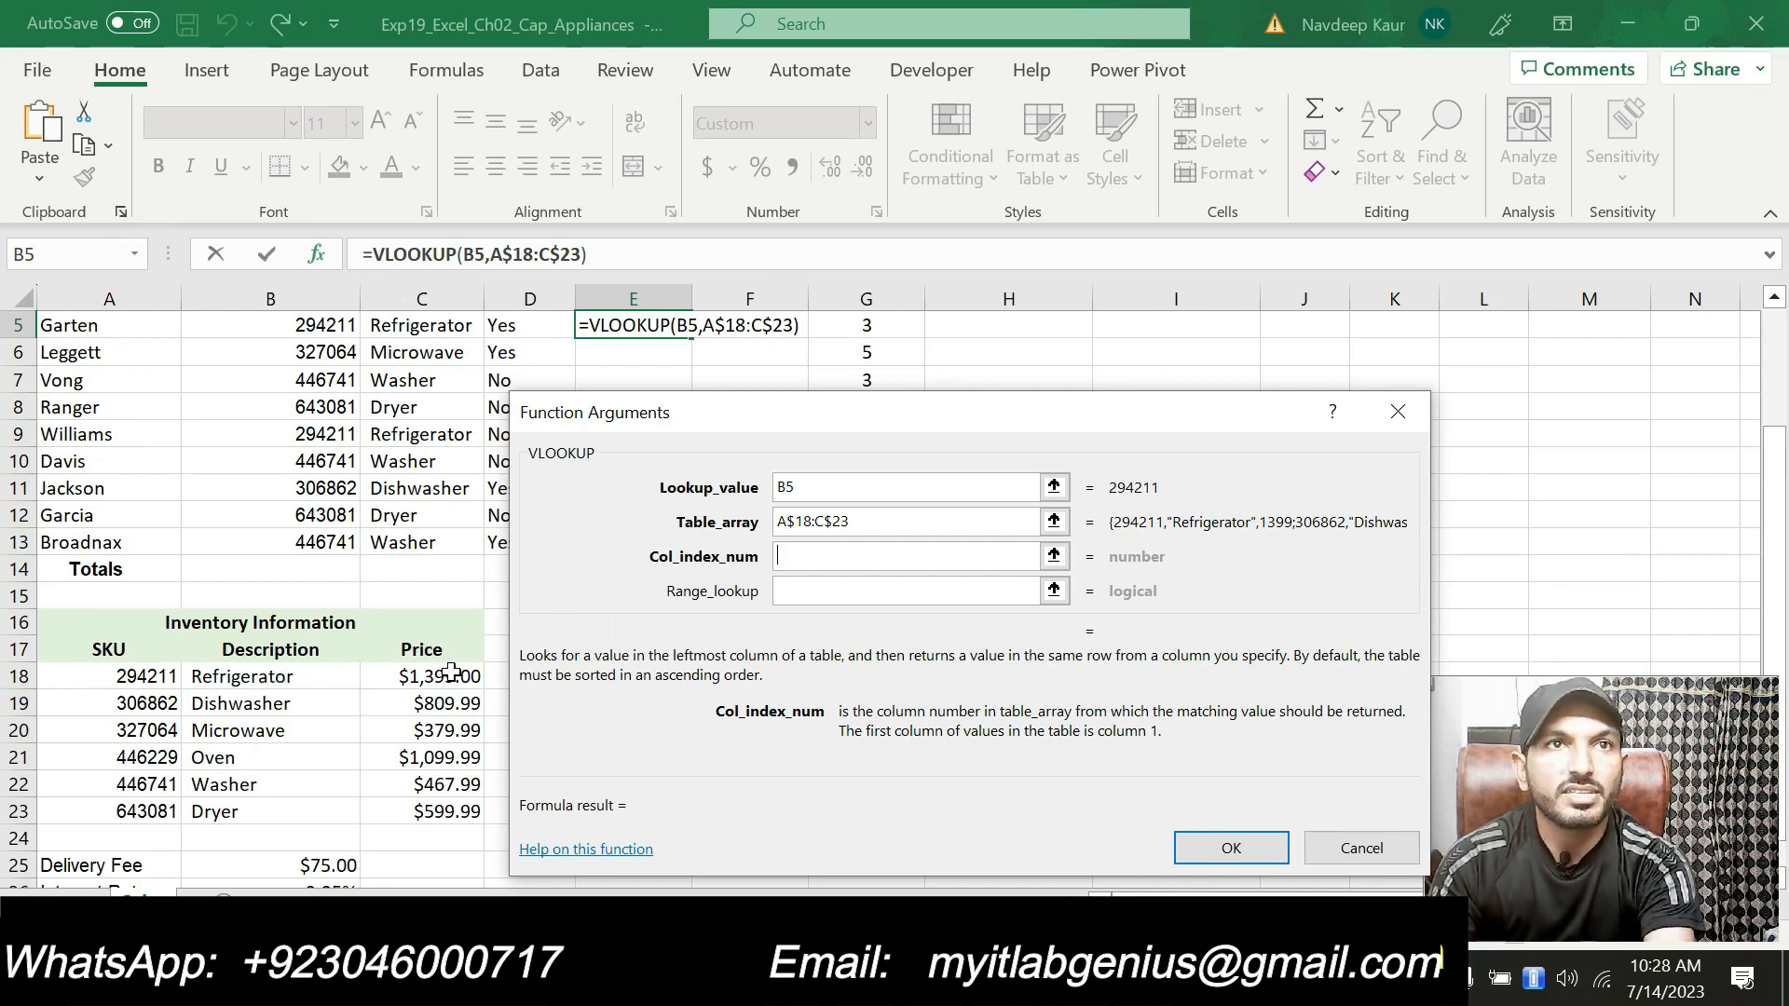
pyautogui.write('3')
pyautogui.press('Tab')
pyautogui.write('FALSE')
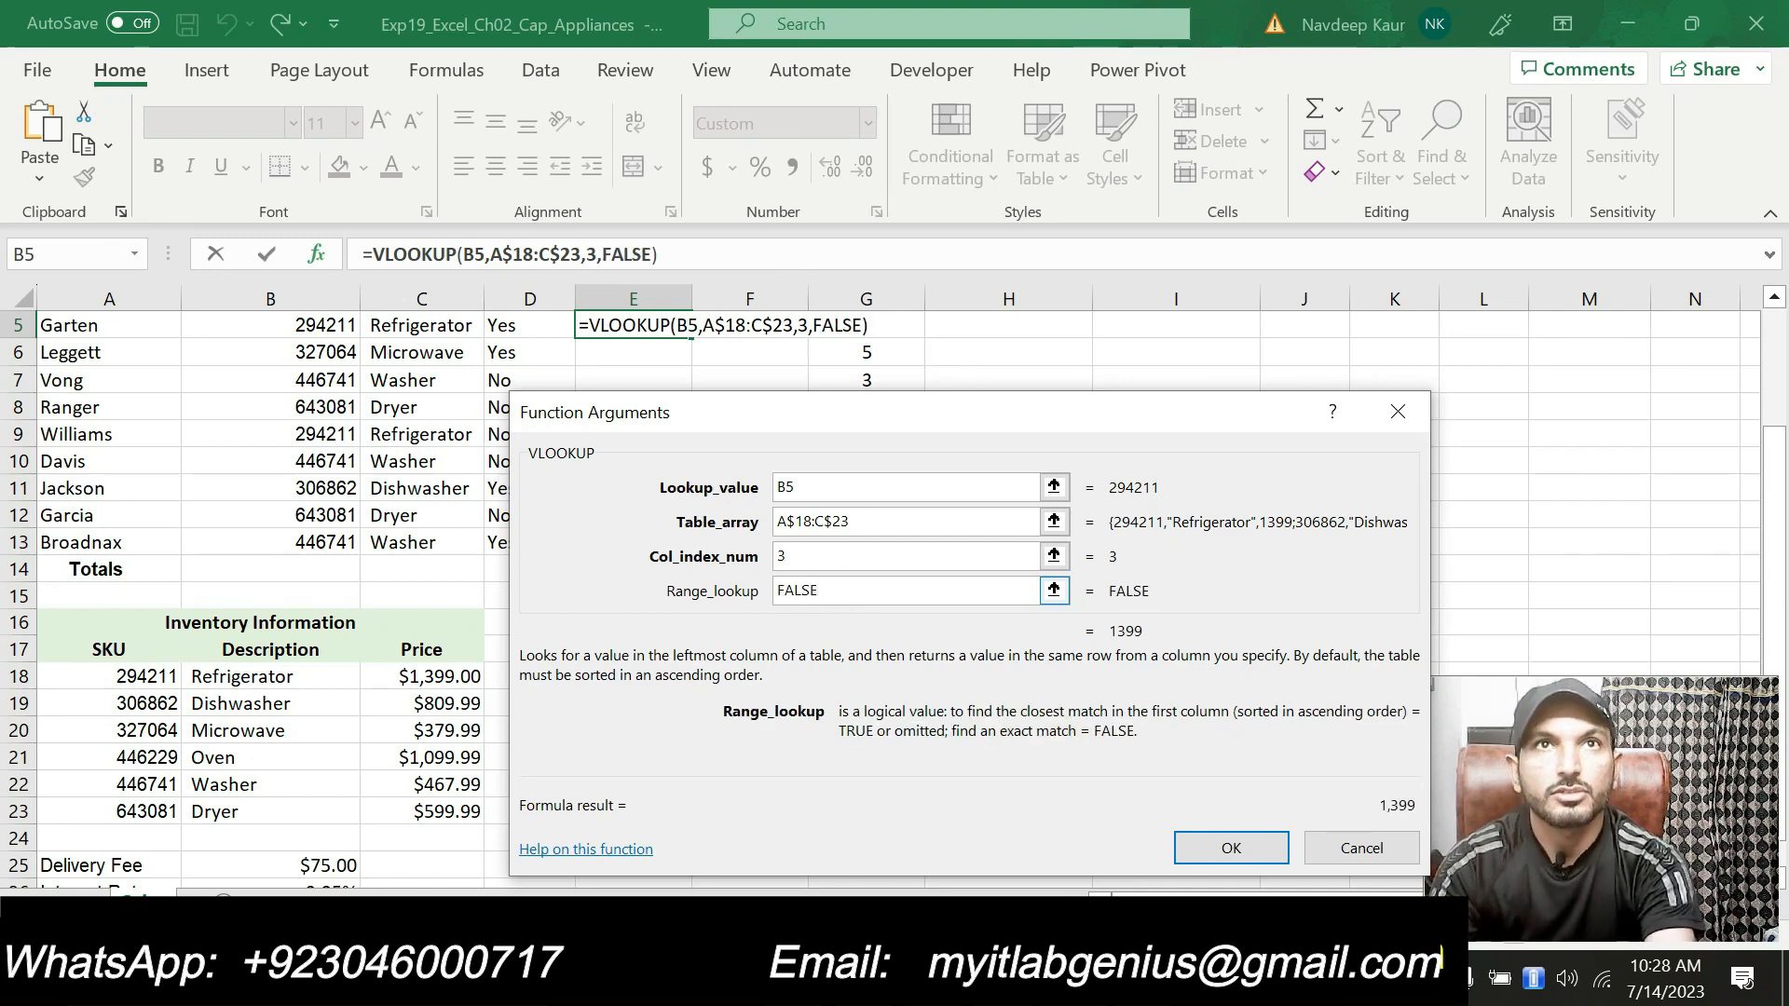
pyautogui.click(1191, 839)
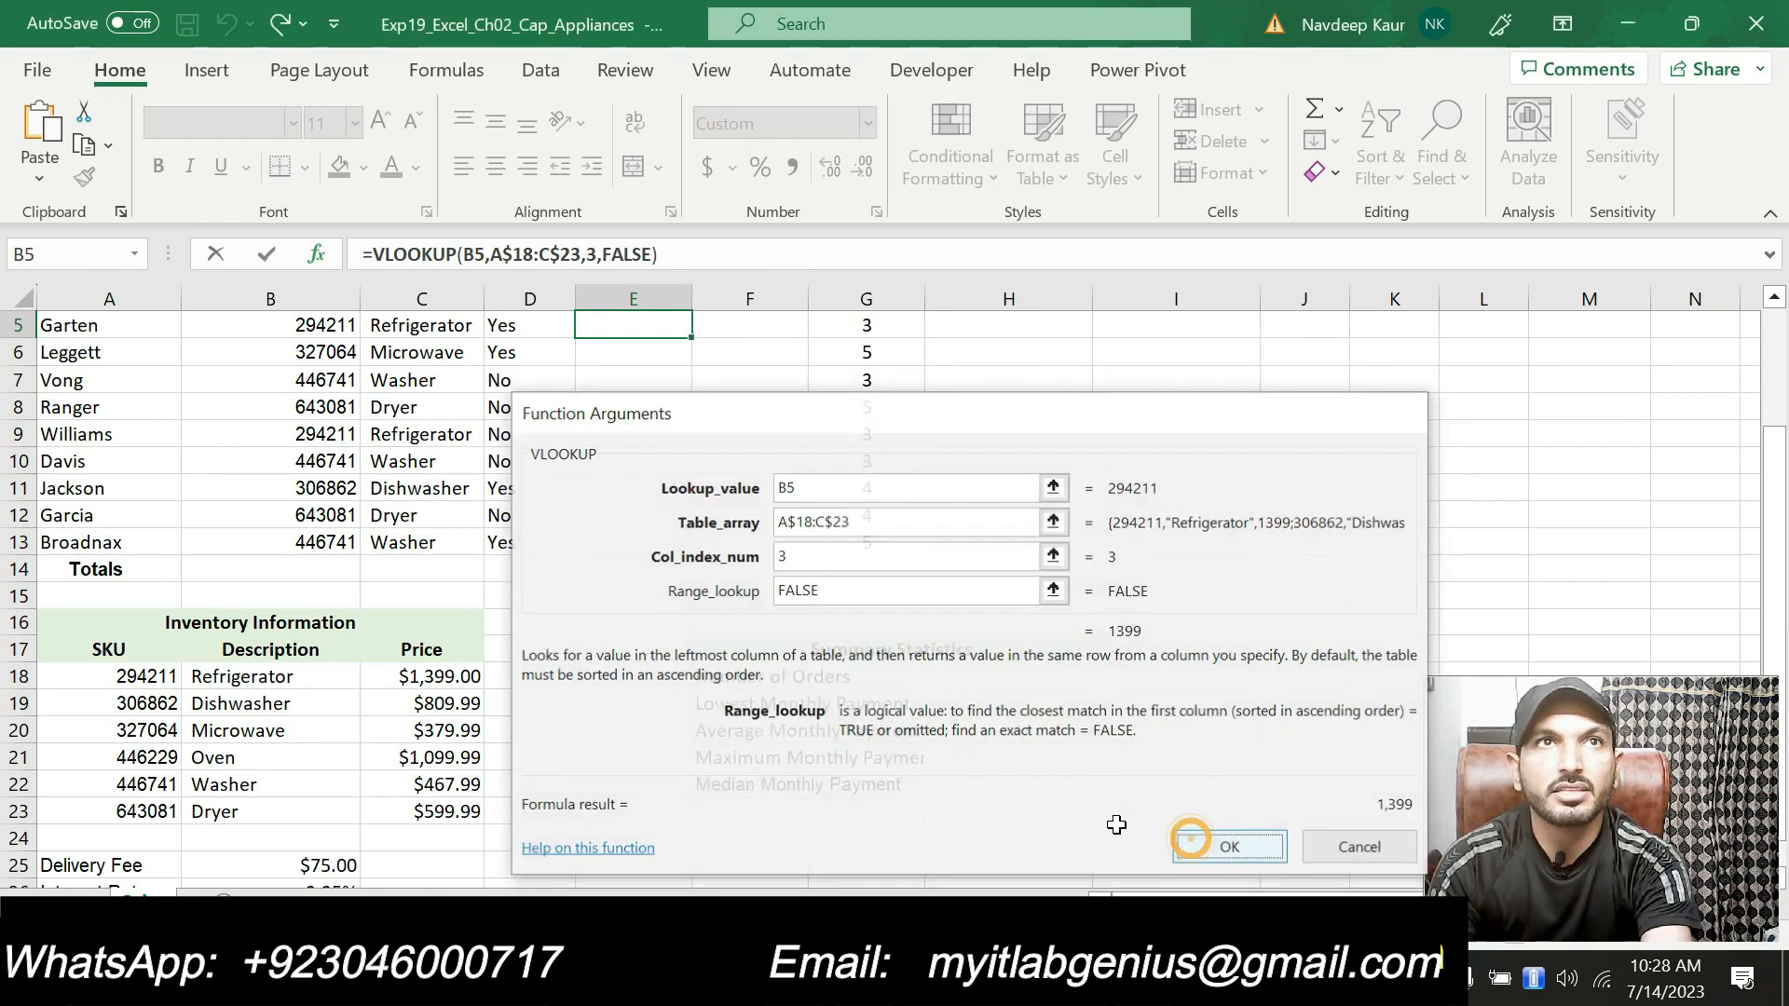
# Step: Copy the E5 function down through E13 to complete the Price column
pyautogui.scroll(1, 909, 732)
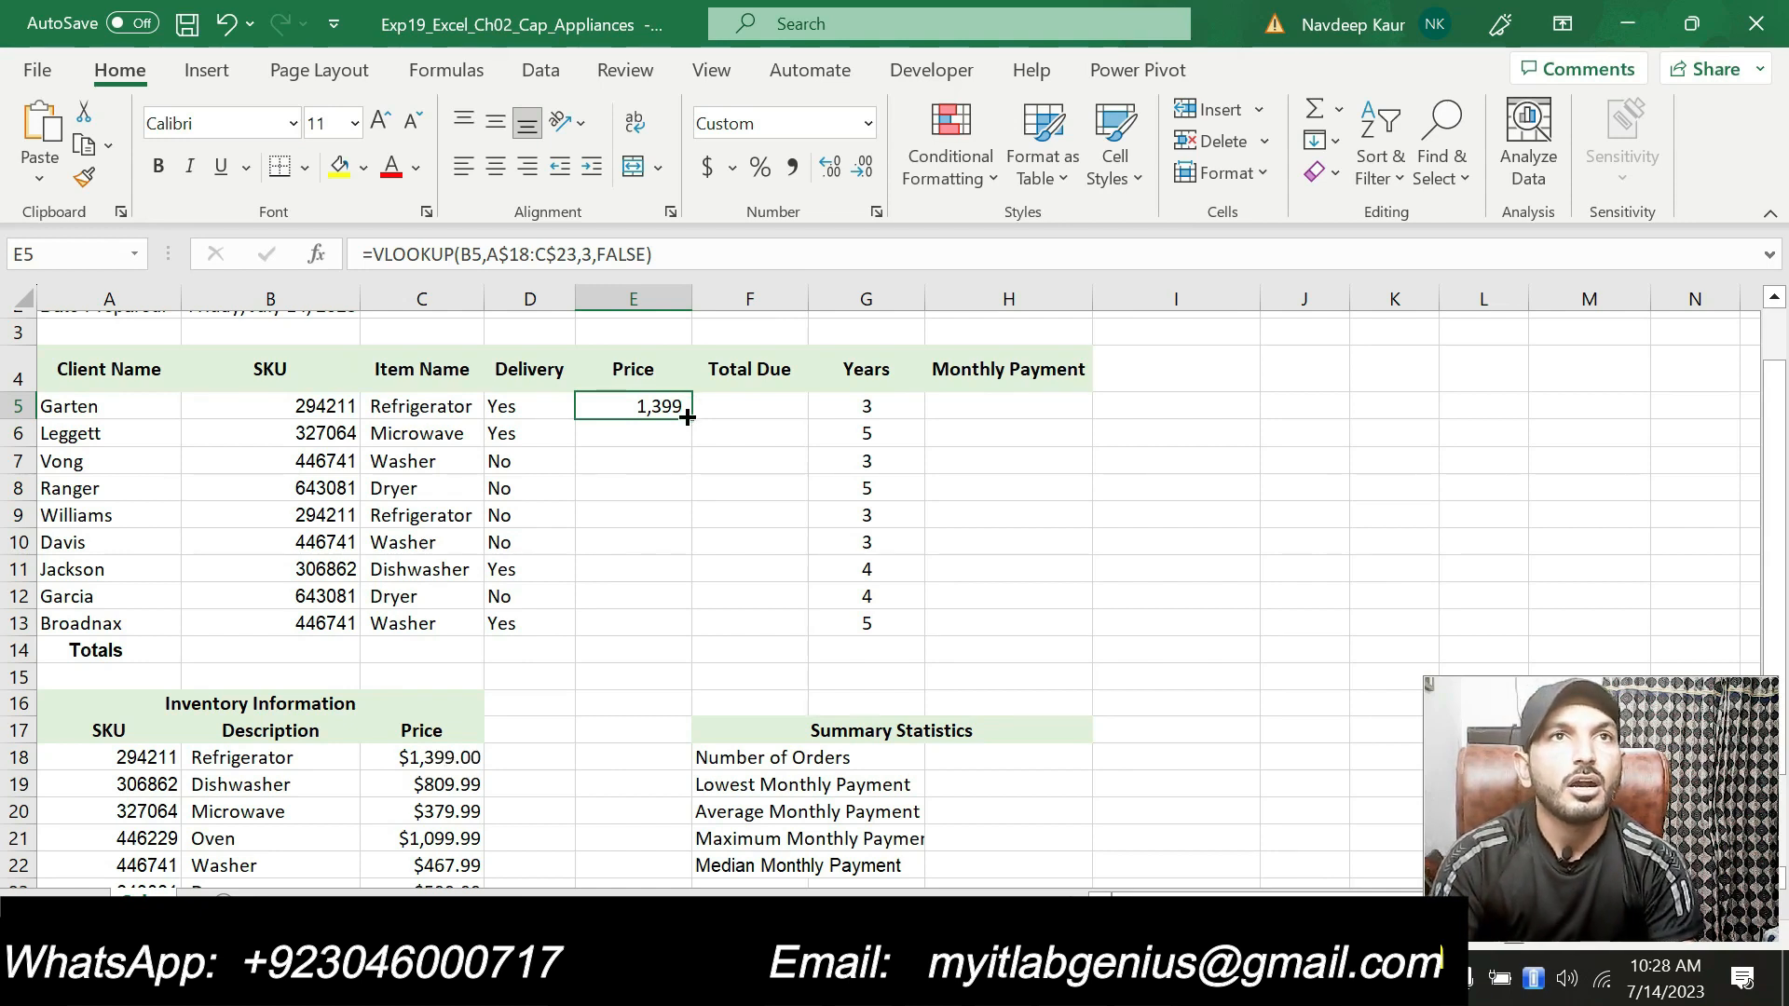
pyautogui.moveTo(689, 419); pyautogui.dragTo(665, 630)
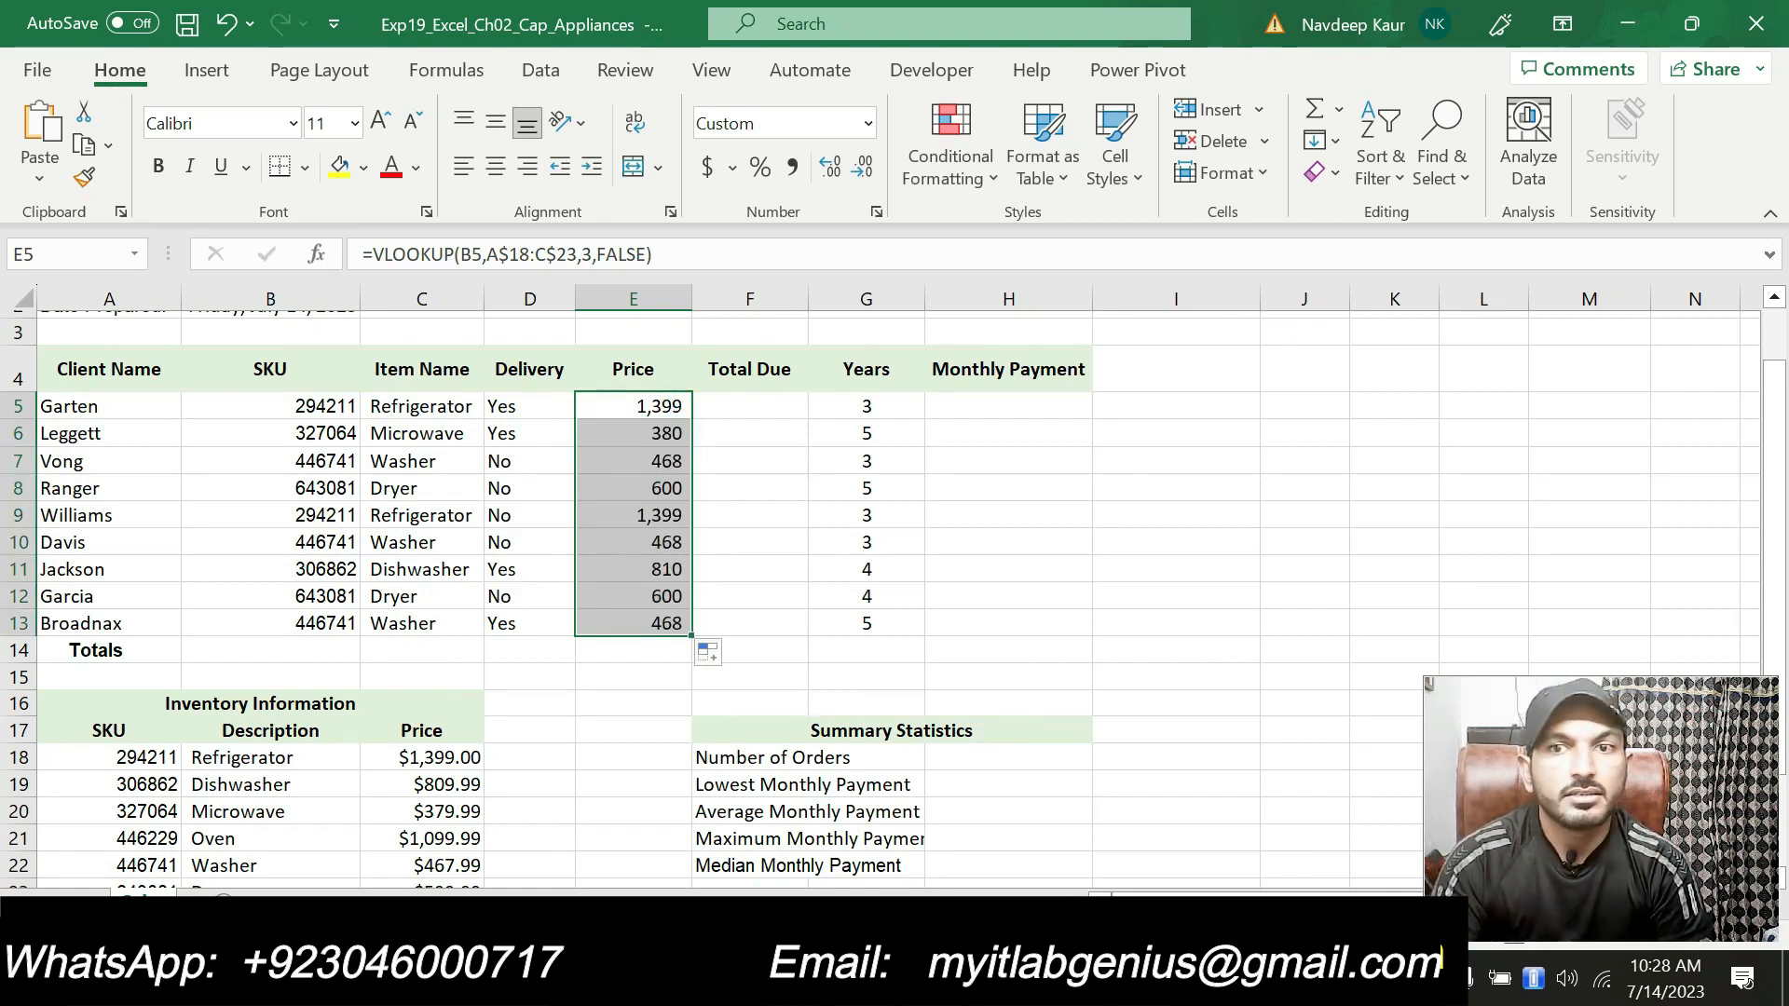
pyautogui.hotkey('alt', 'Tab')
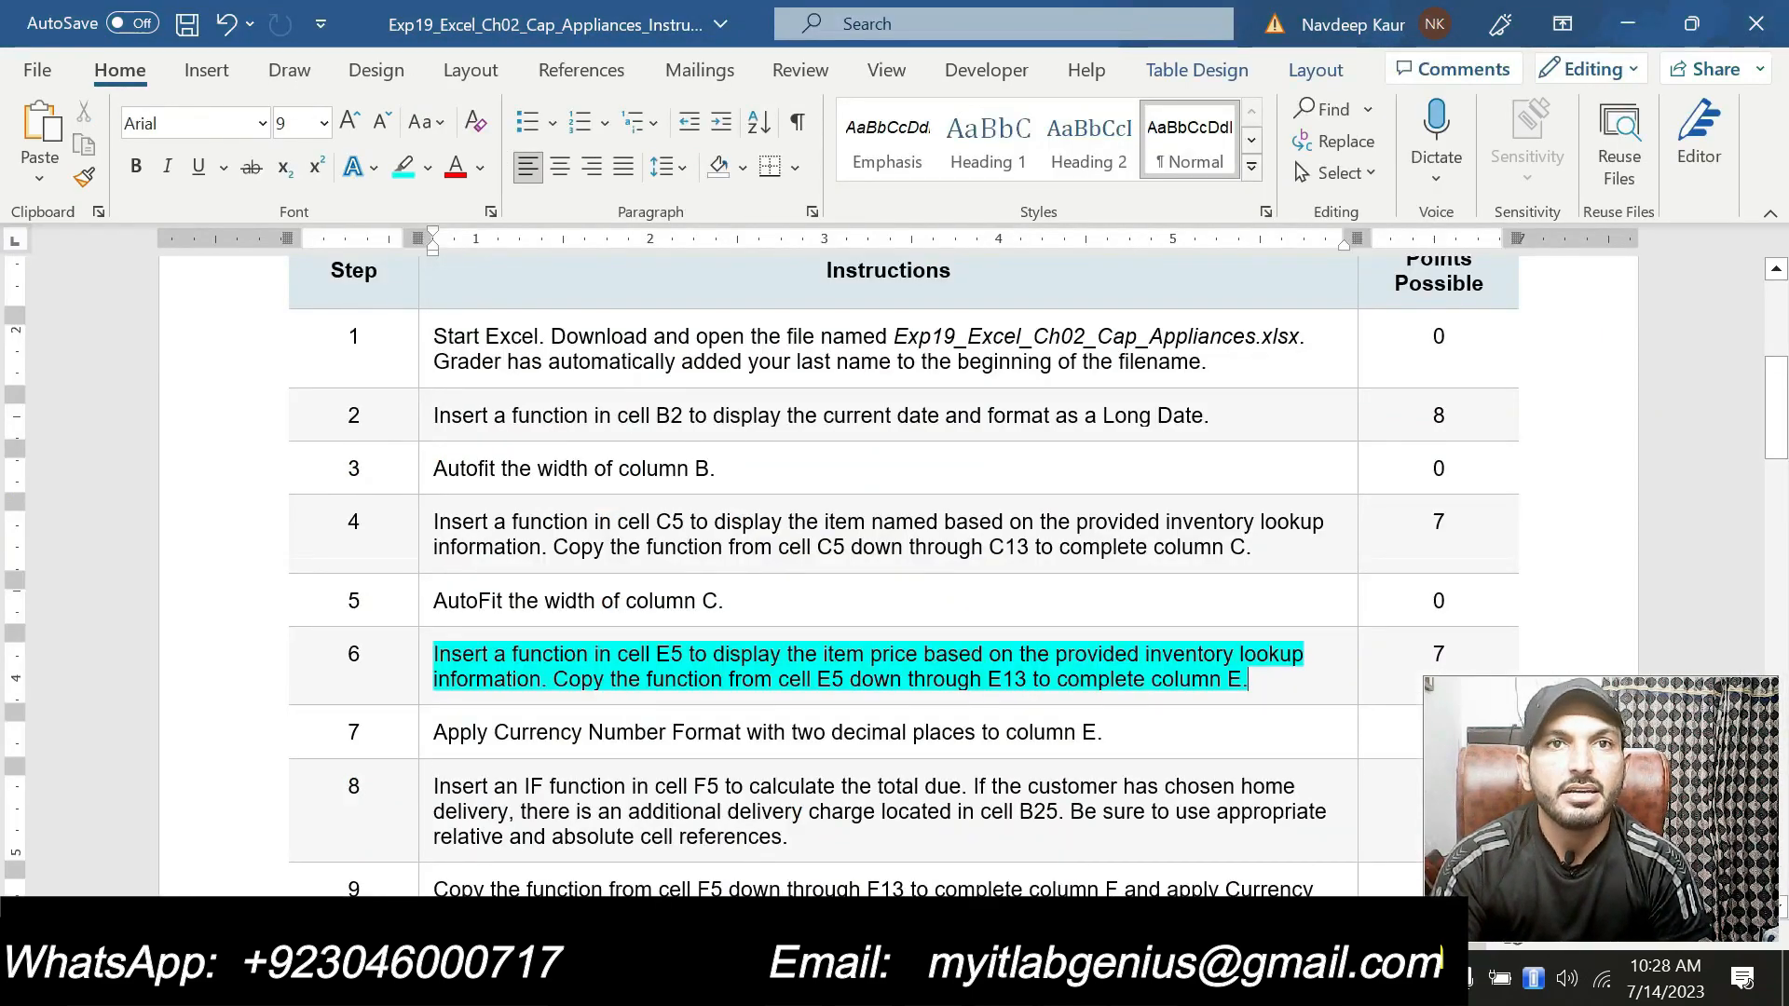
pyautogui.hotkey('alt', 'Tab')
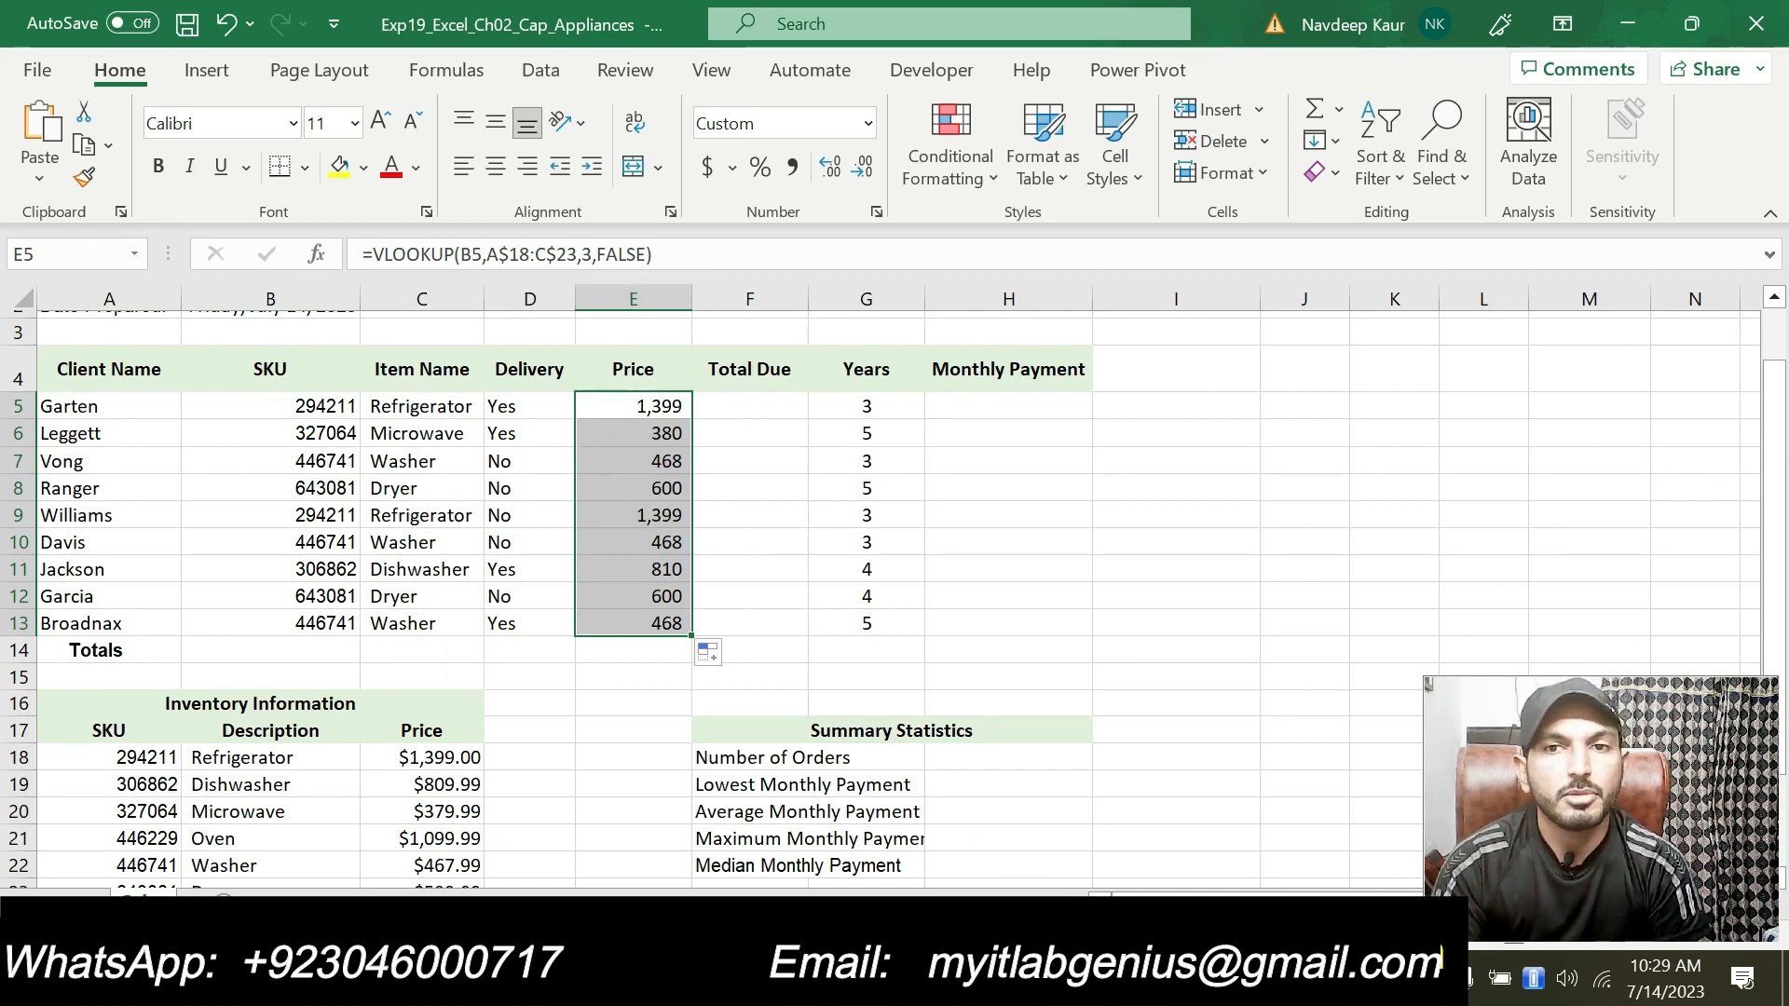
# Step: In the instructions document, remove the highlight from step 6 and highlight step 7's currency format instruction
pyautogui.click(1144, 979)
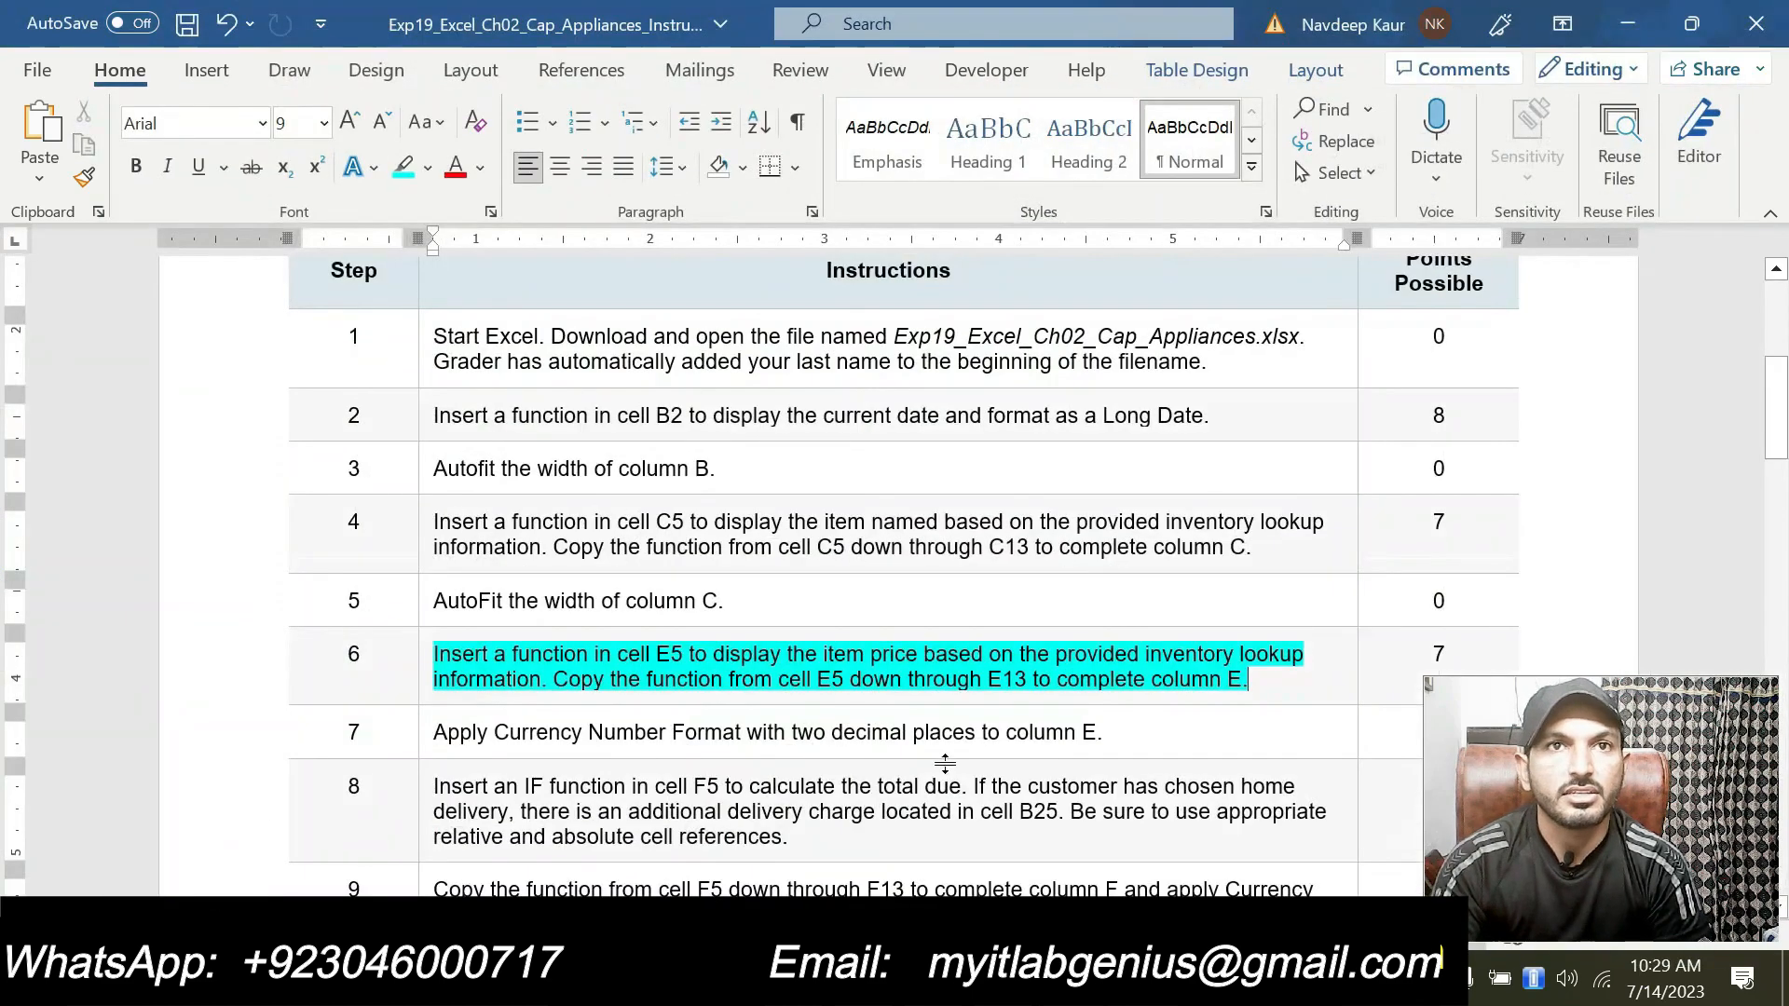
pyautogui.moveTo(1248, 680); pyautogui.dragTo(433, 654)
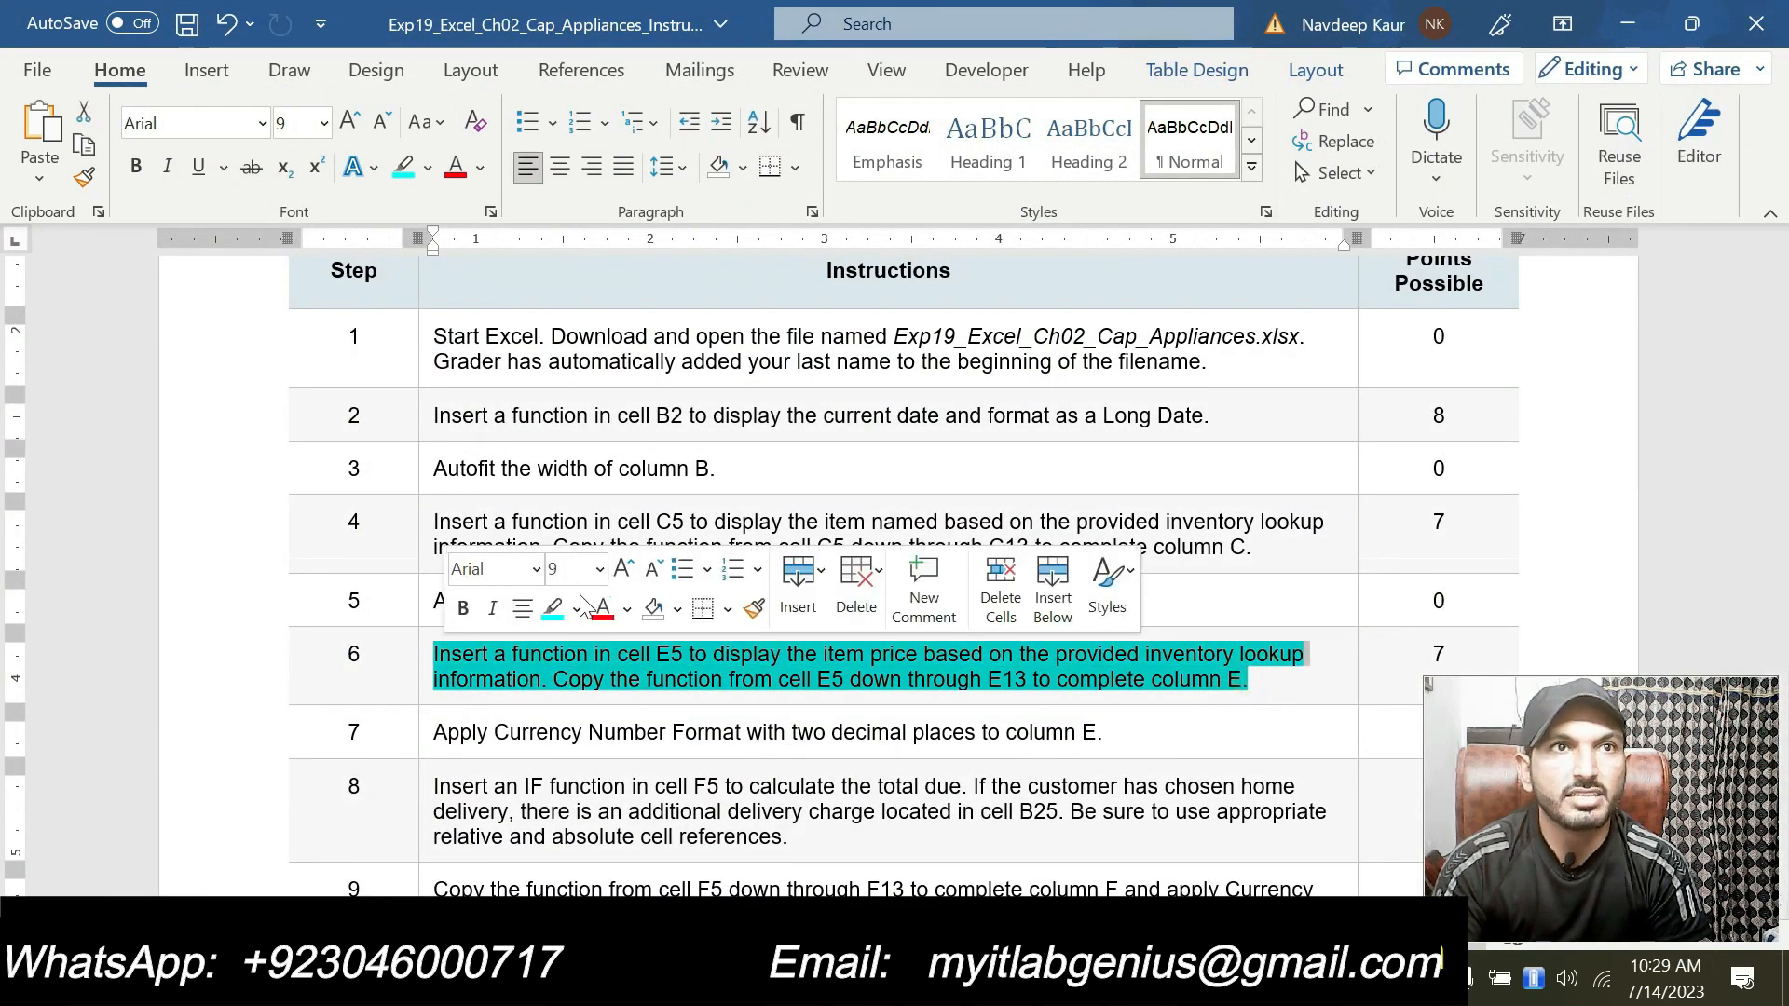
pyautogui.click(552, 607)
pyautogui.scroll(-3, 552, 608)
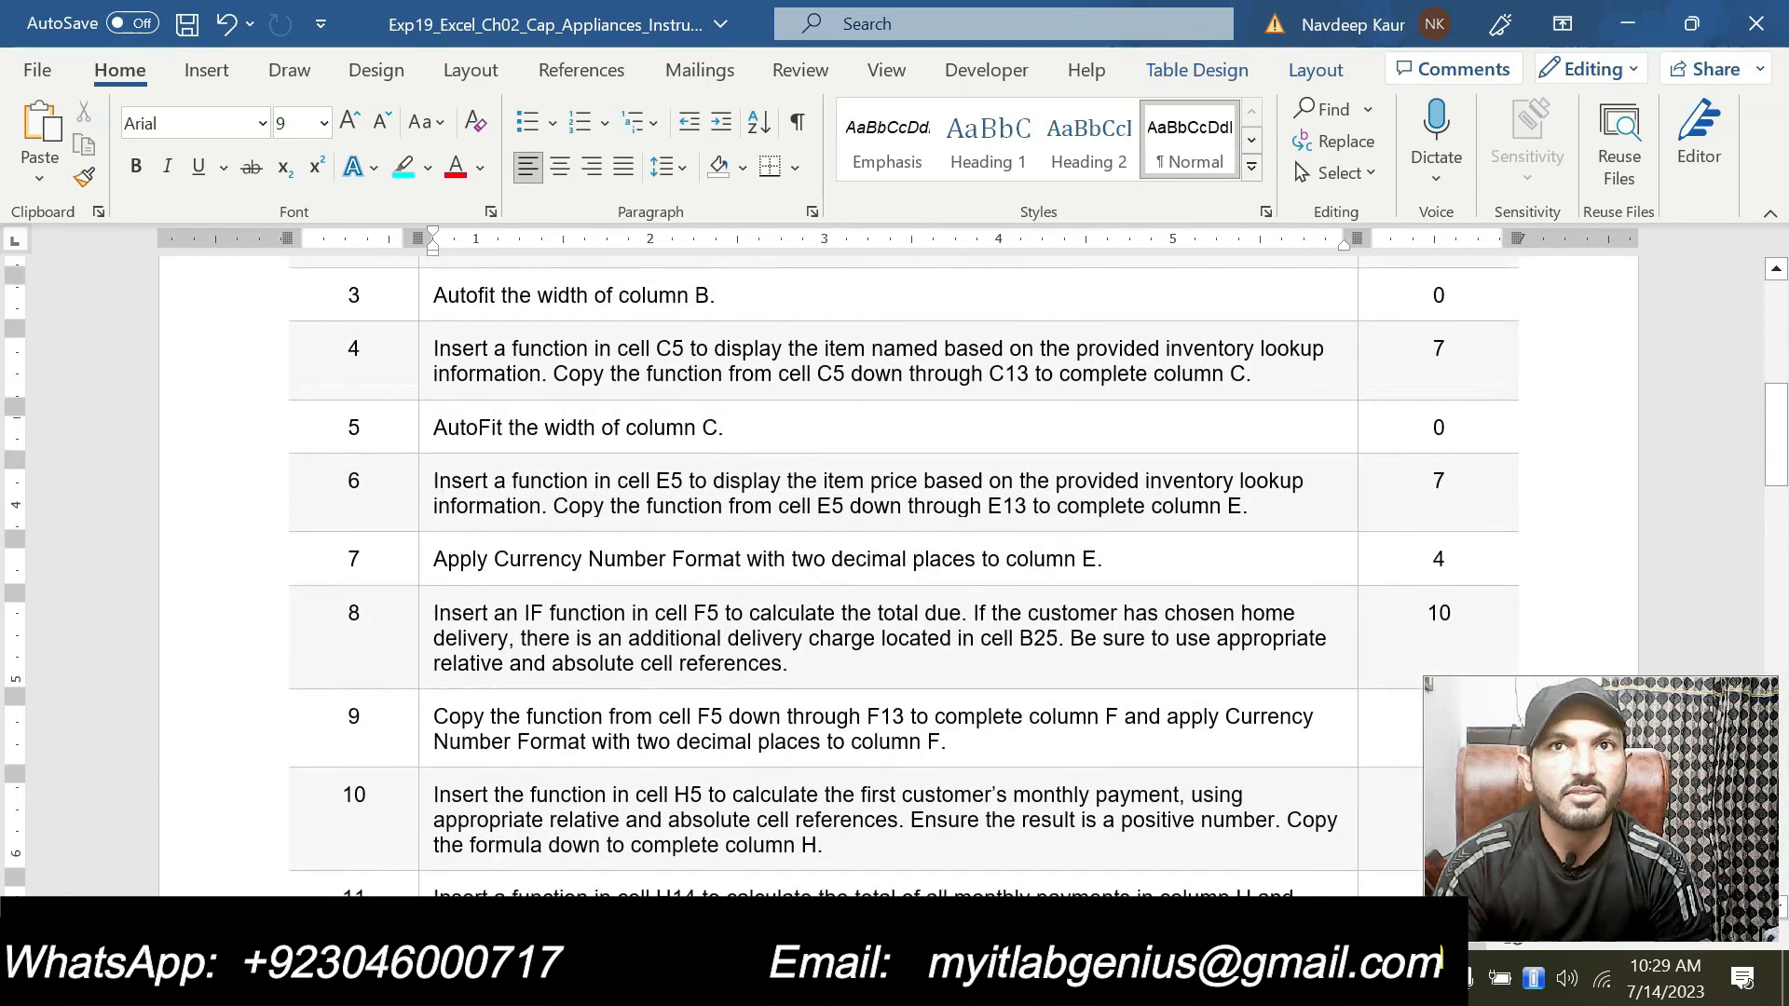
pyautogui.moveTo(435, 560); pyautogui.dragTo(1105, 560)
pyautogui.click(1156, 516)
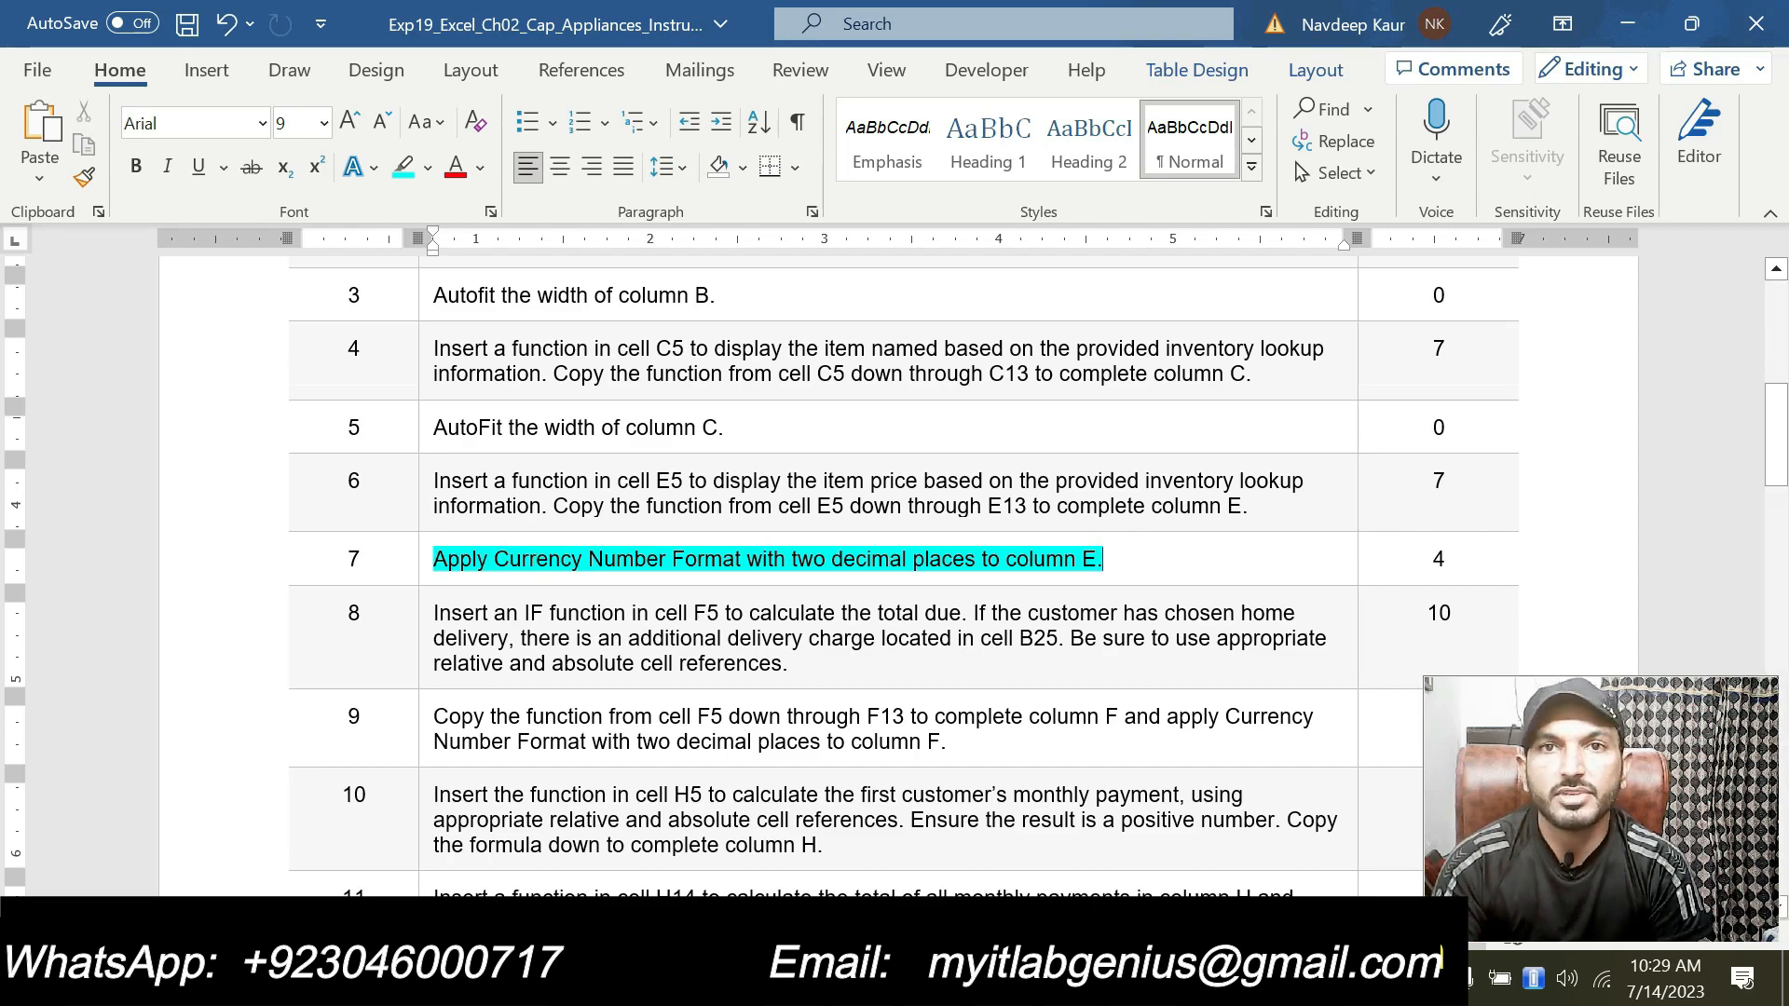
# Step: Apply Currency number format with two decimal places and no symbol to the Price cells E5:E13
pyautogui.click(941, 979)
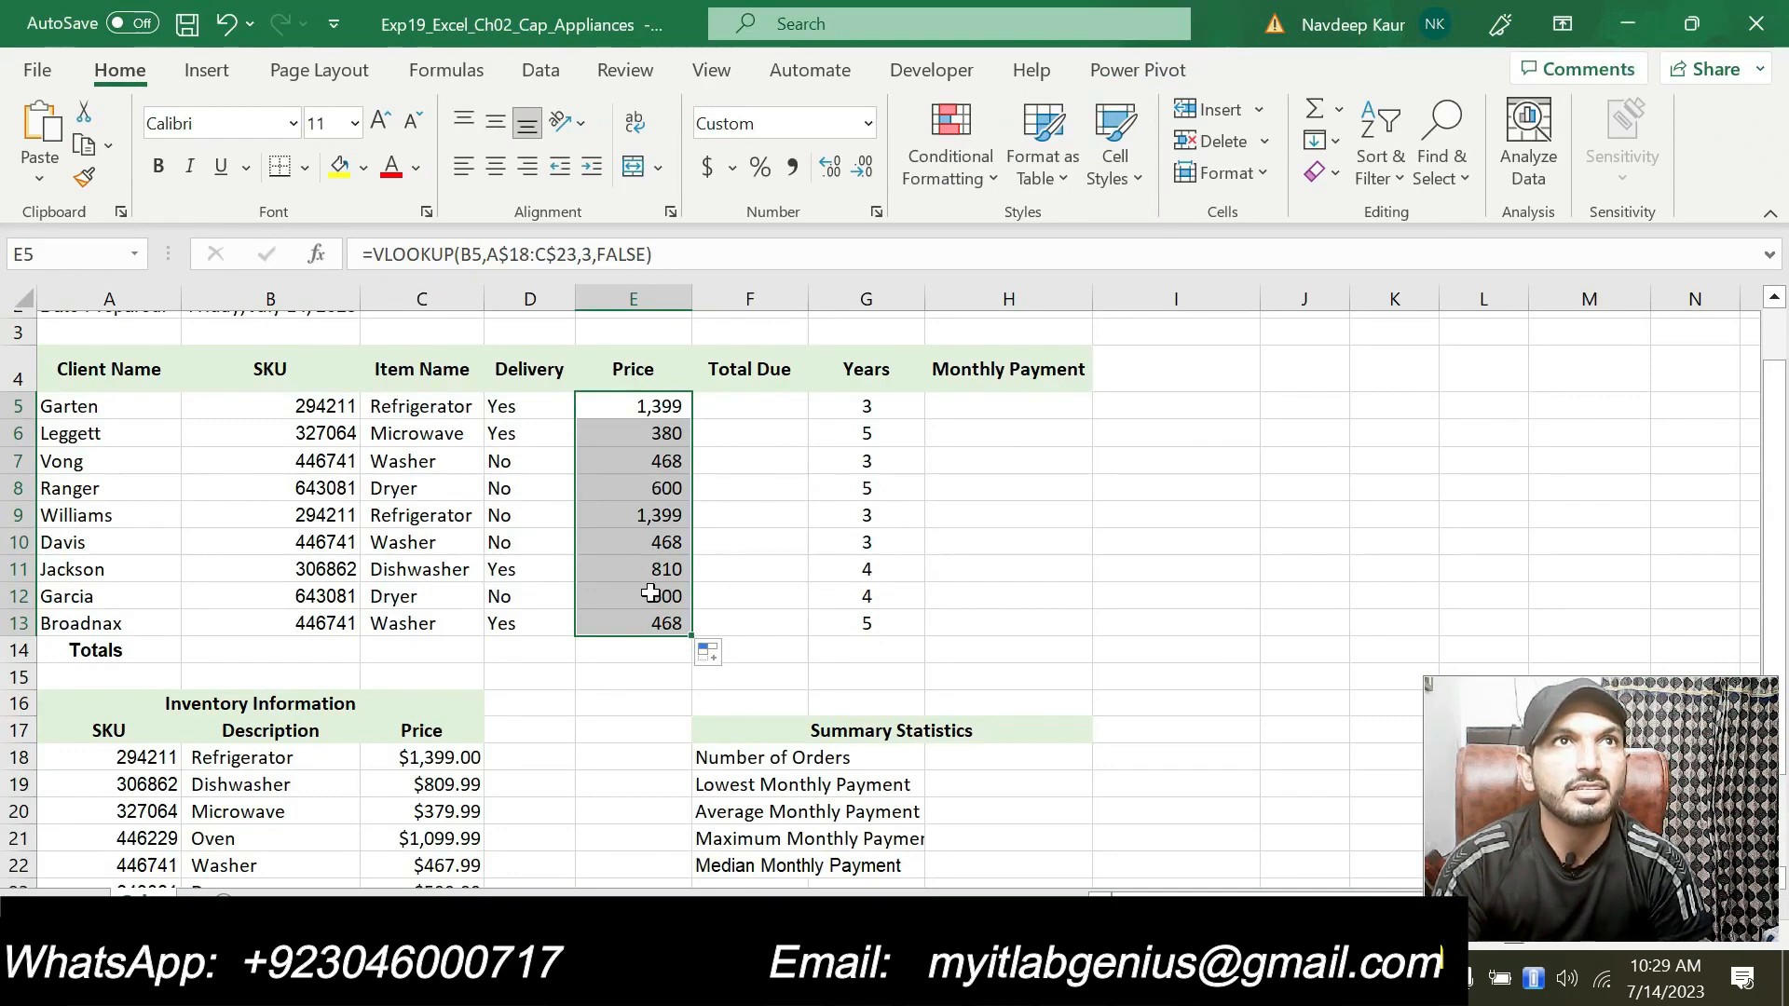
pyautogui.click(877, 213)
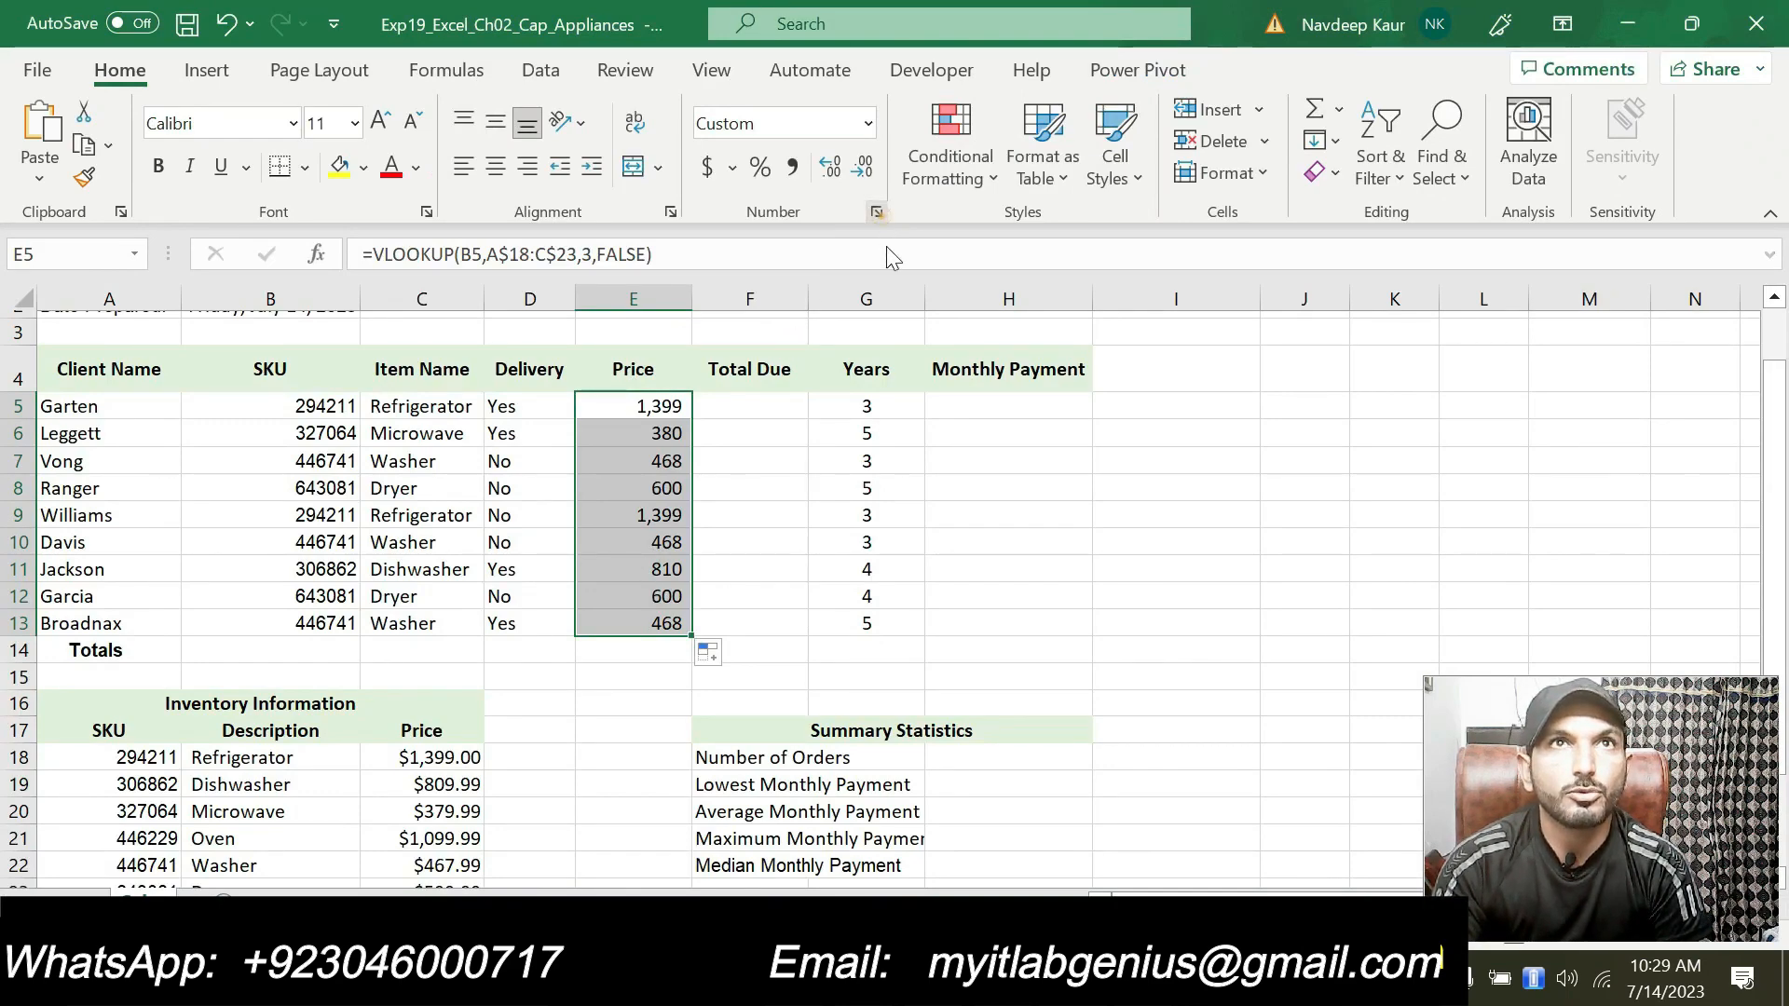
pyautogui.click(664, 396)
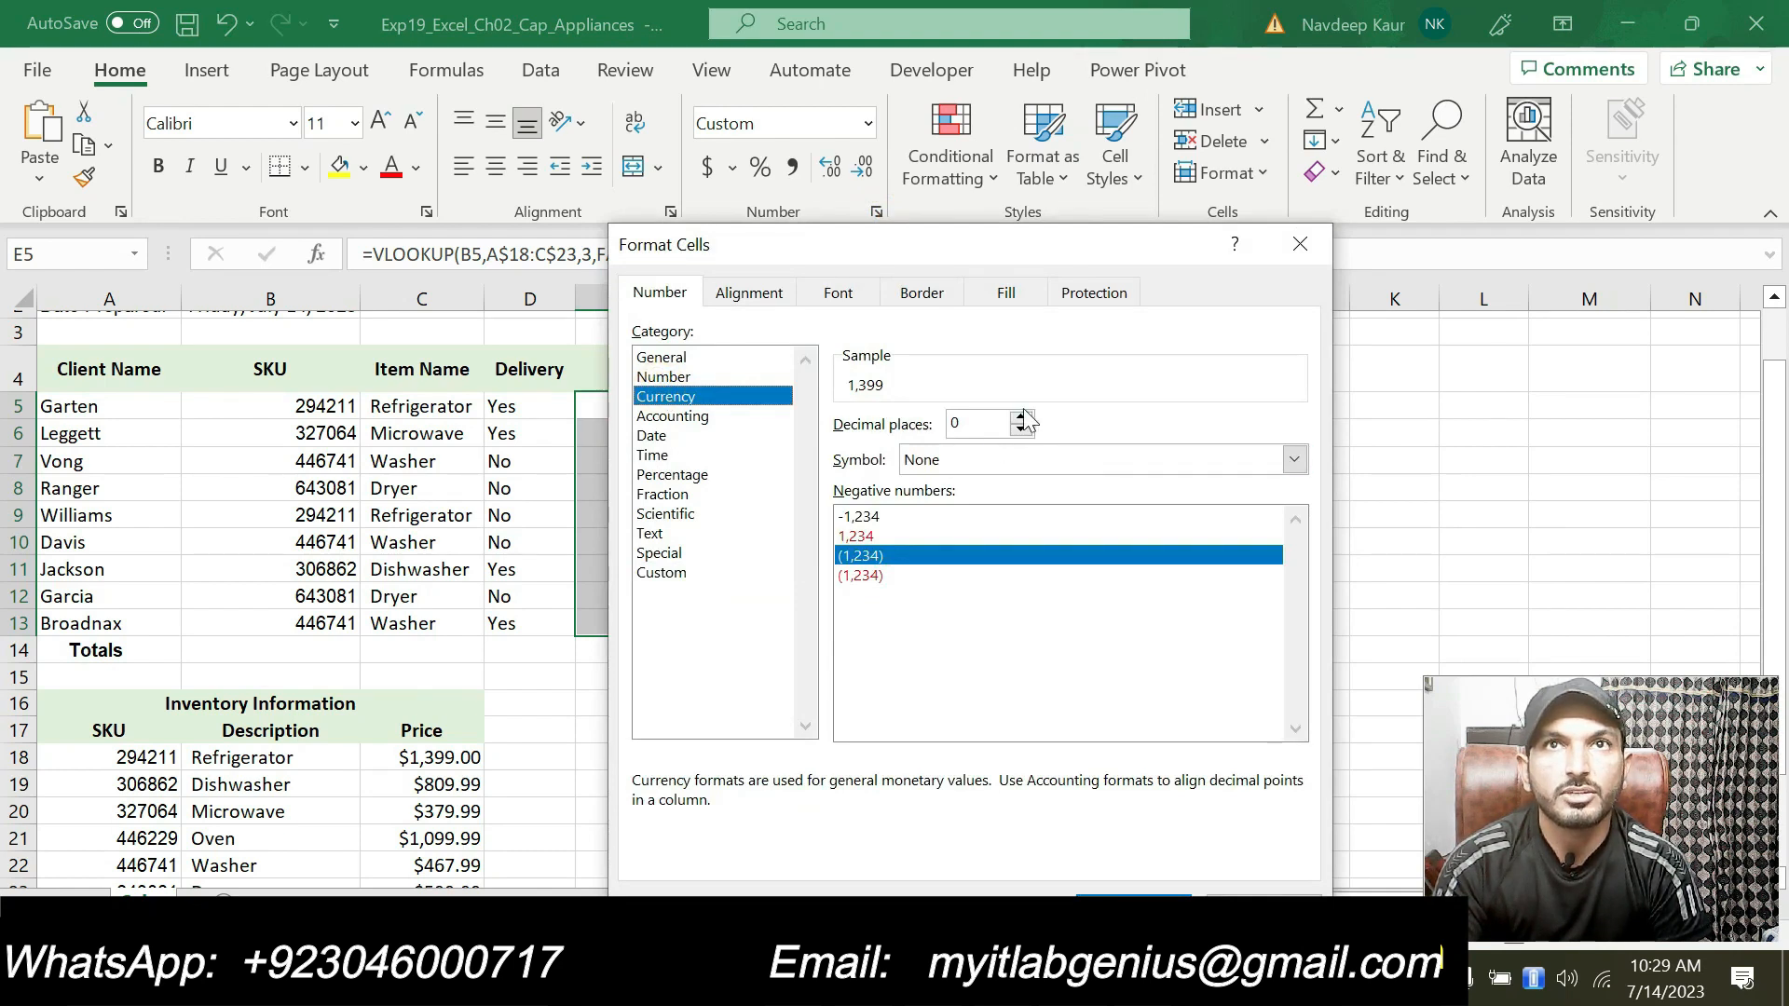
pyautogui.click(1022, 419)
pyautogui.click(1022, 419)
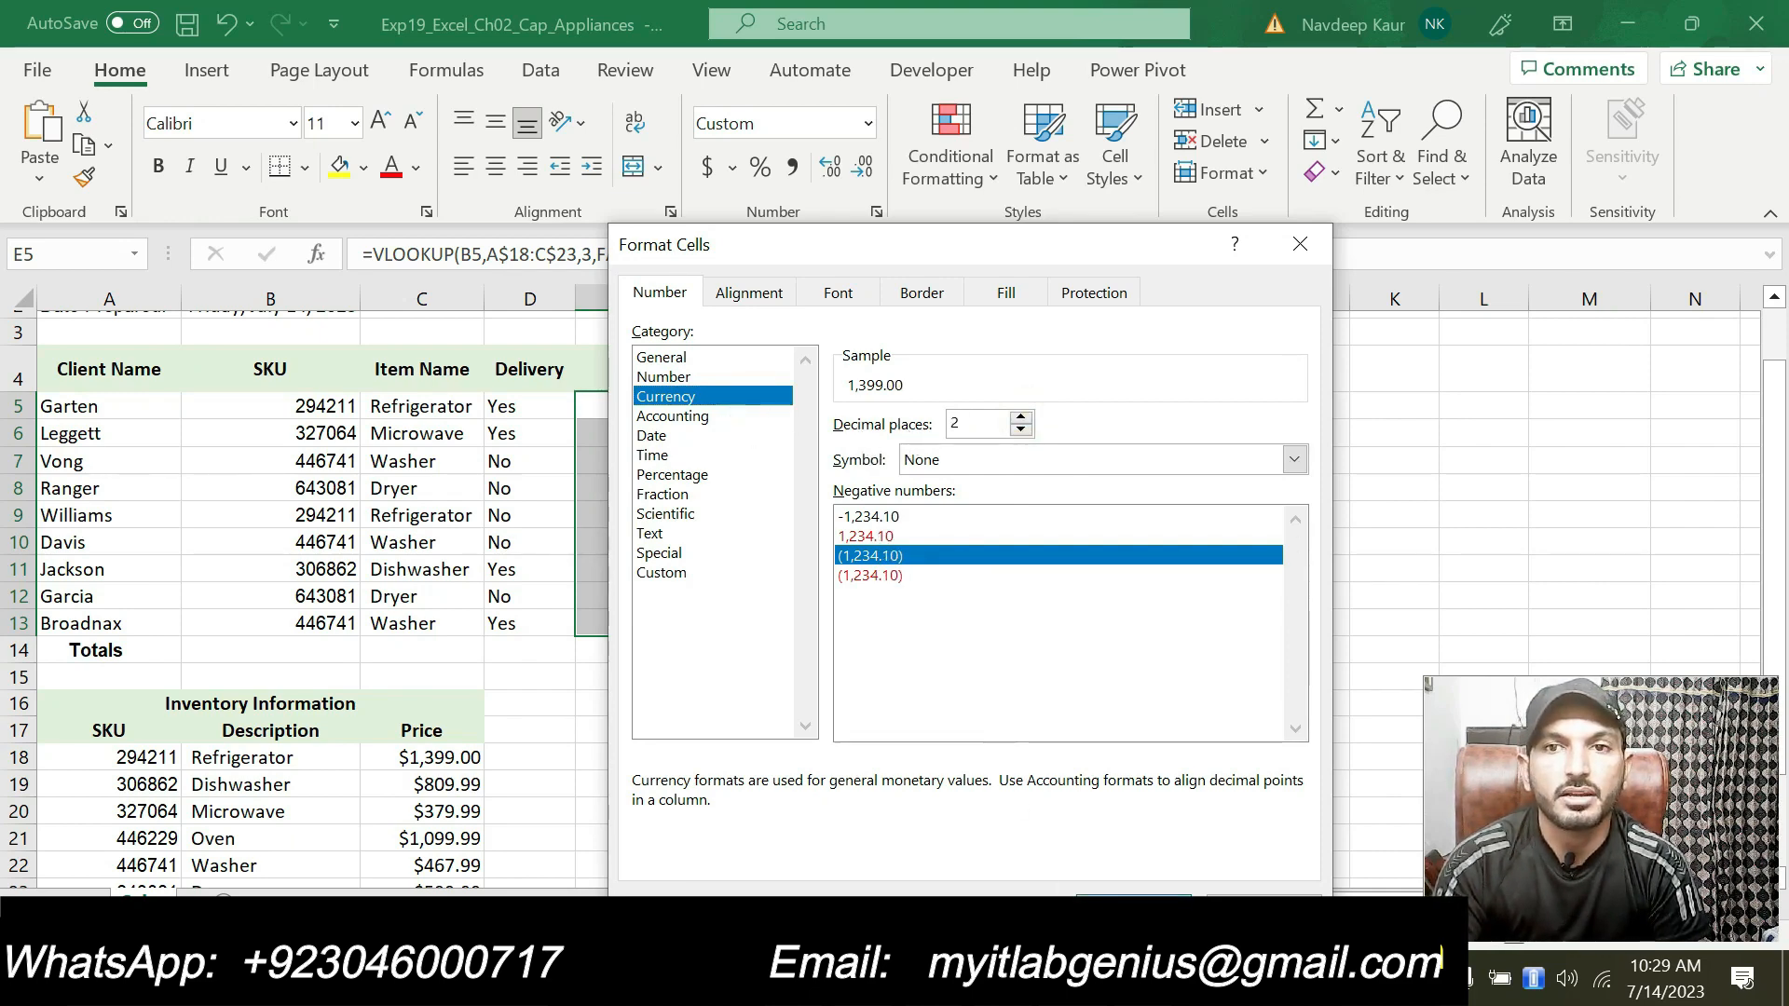
pyautogui.click(1134, 906)
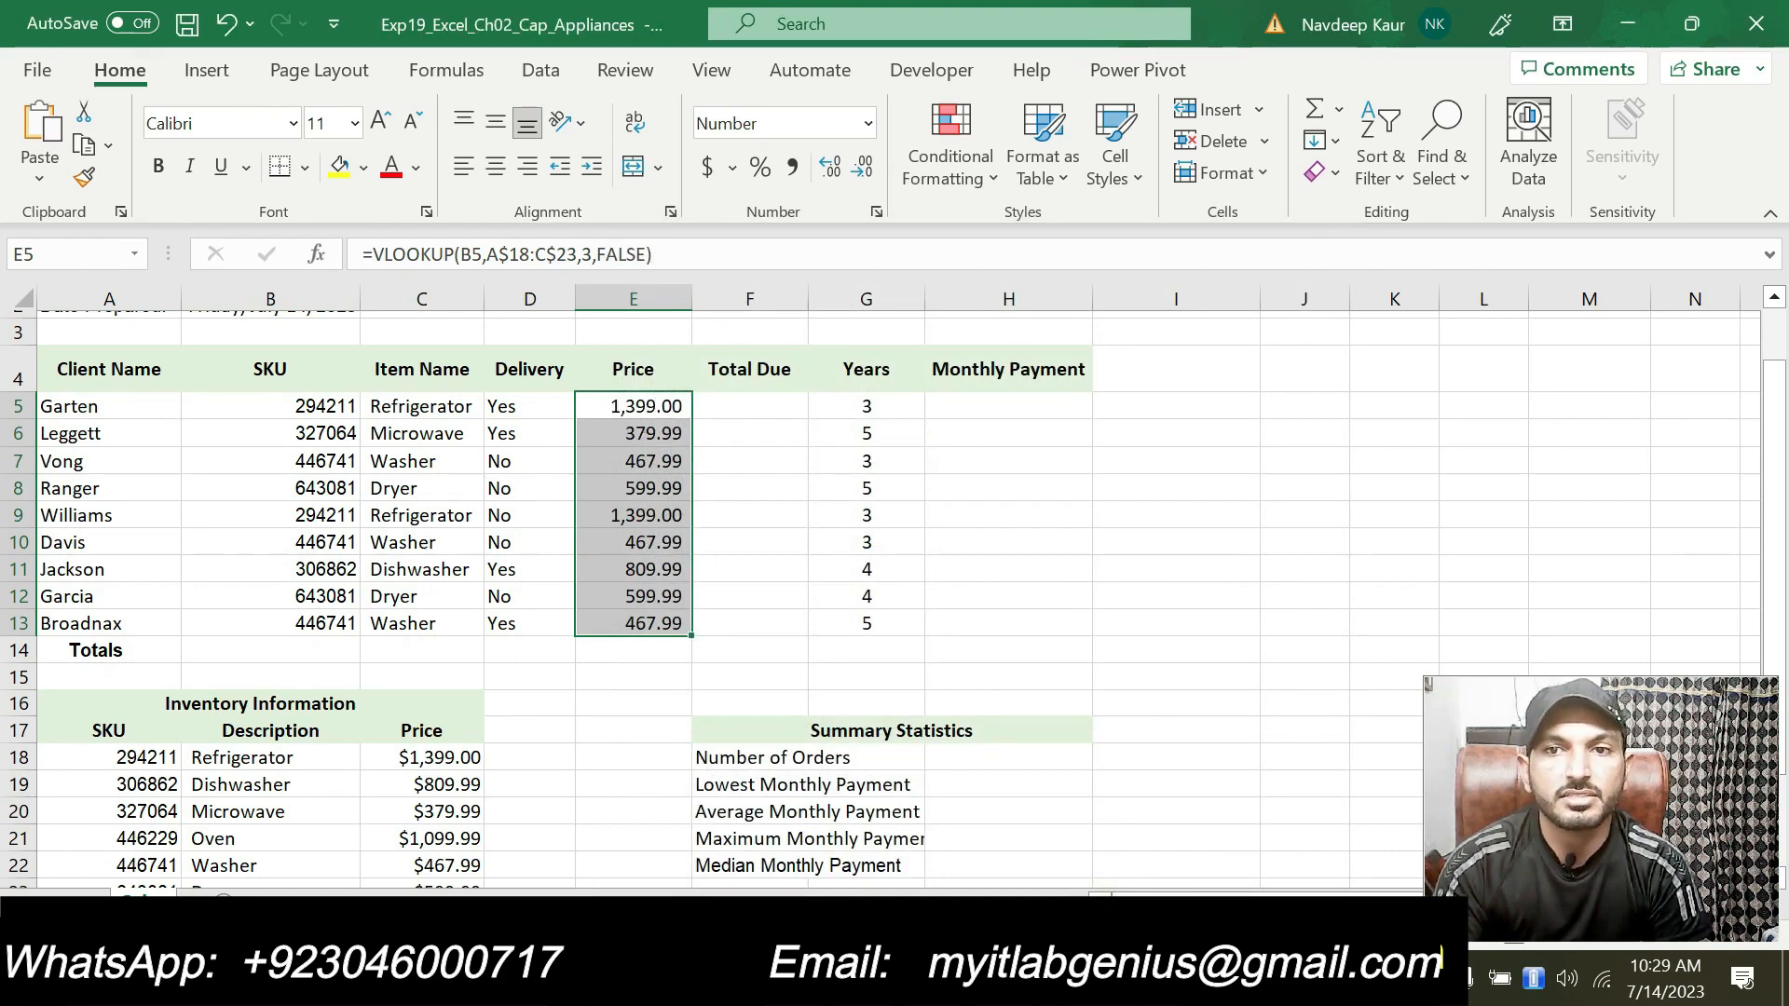
# Step: Remove the highlight from step 7 in the instructions document
pyautogui.hotkey('alt', 'Tab')
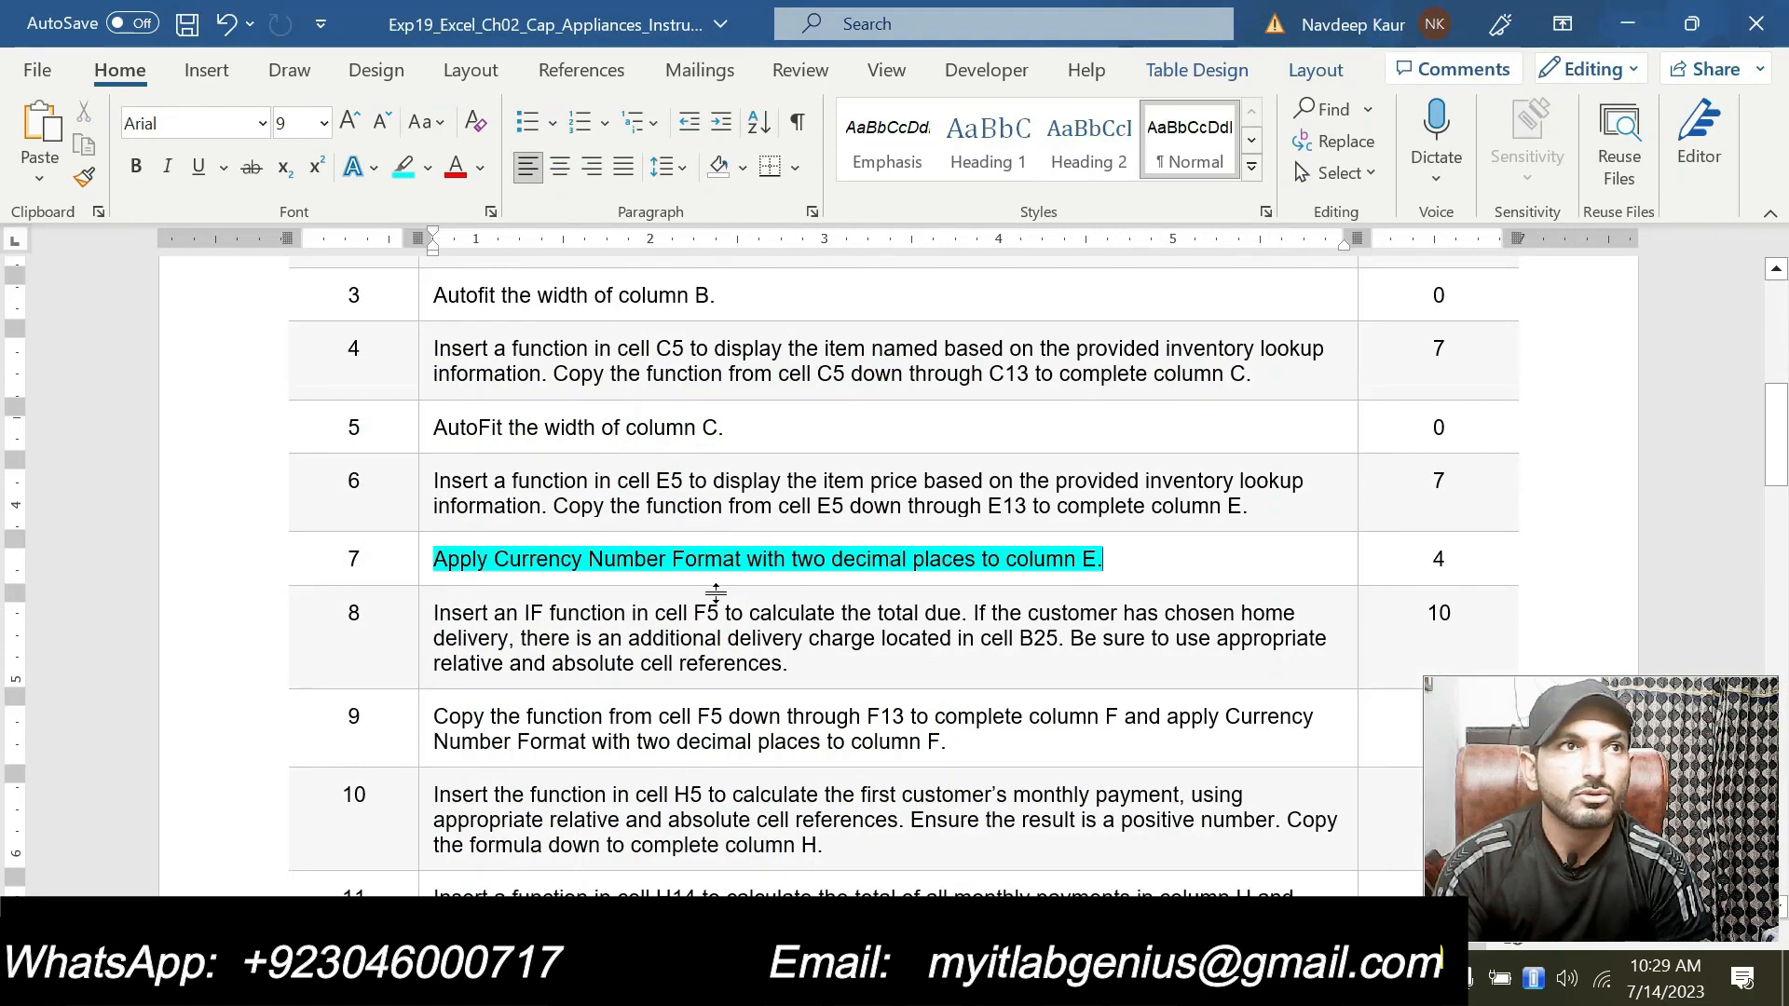
pyautogui.moveTo(433, 559); pyautogui.dragTo(1211, 559)
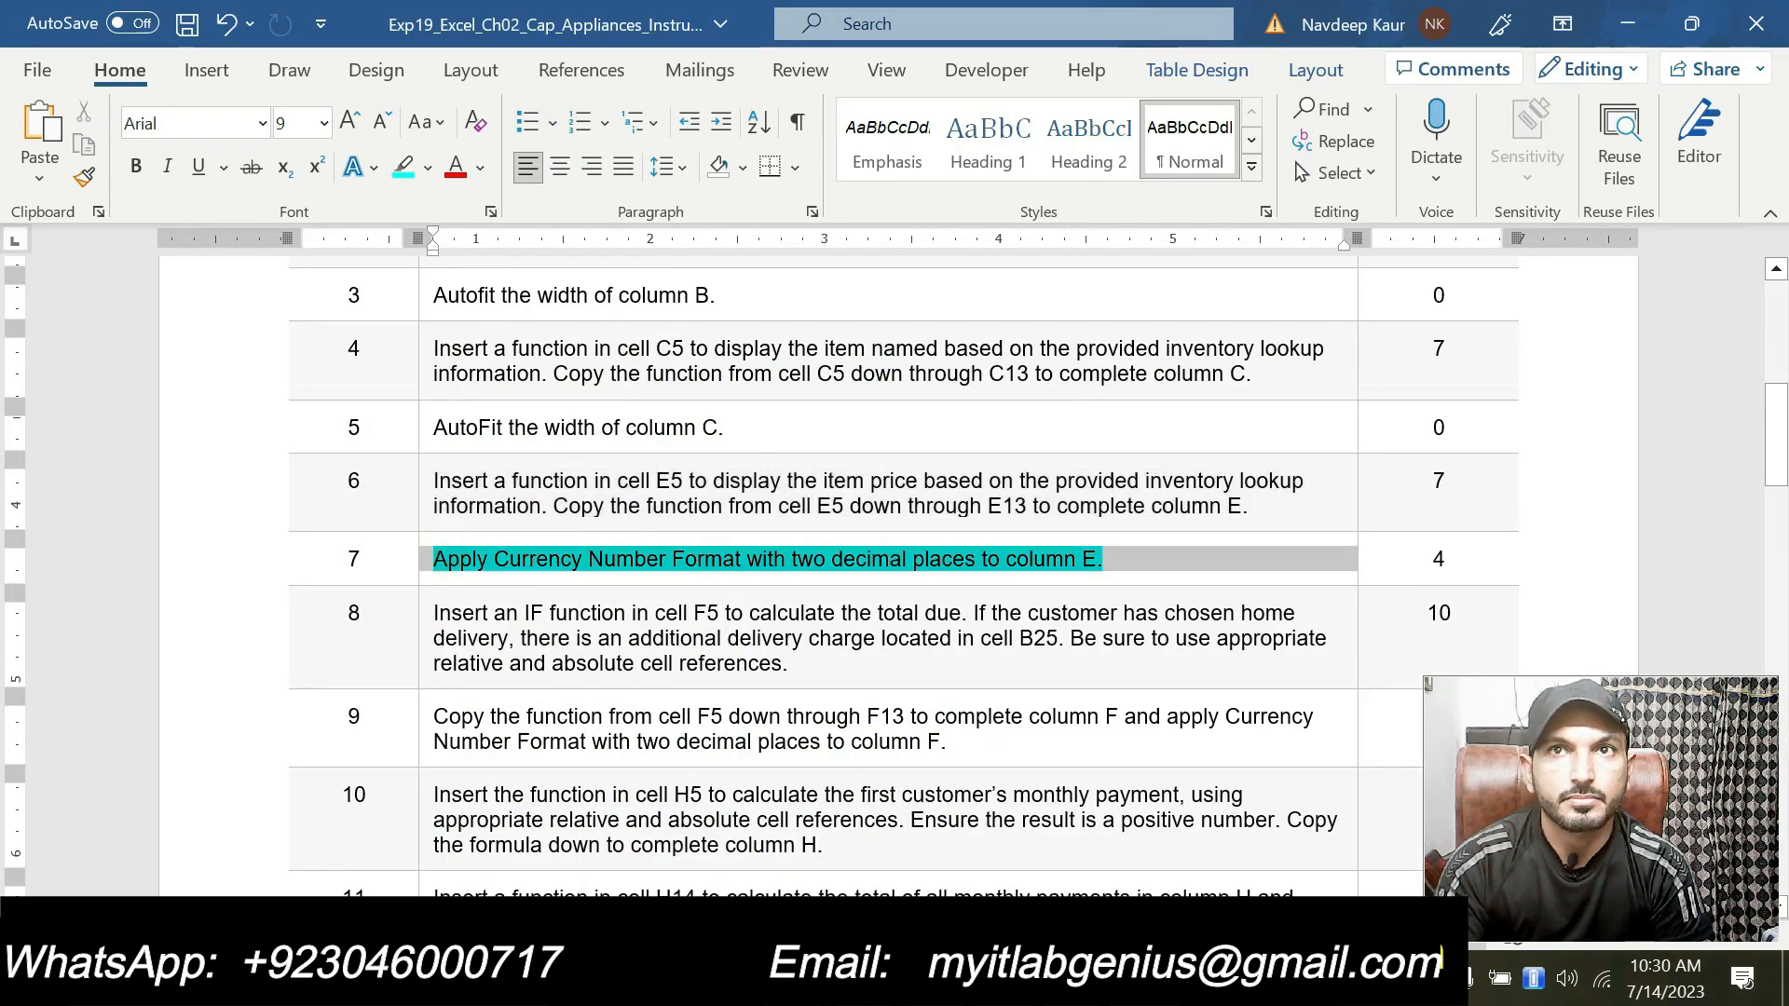
pyautogui.click(1119, 563)
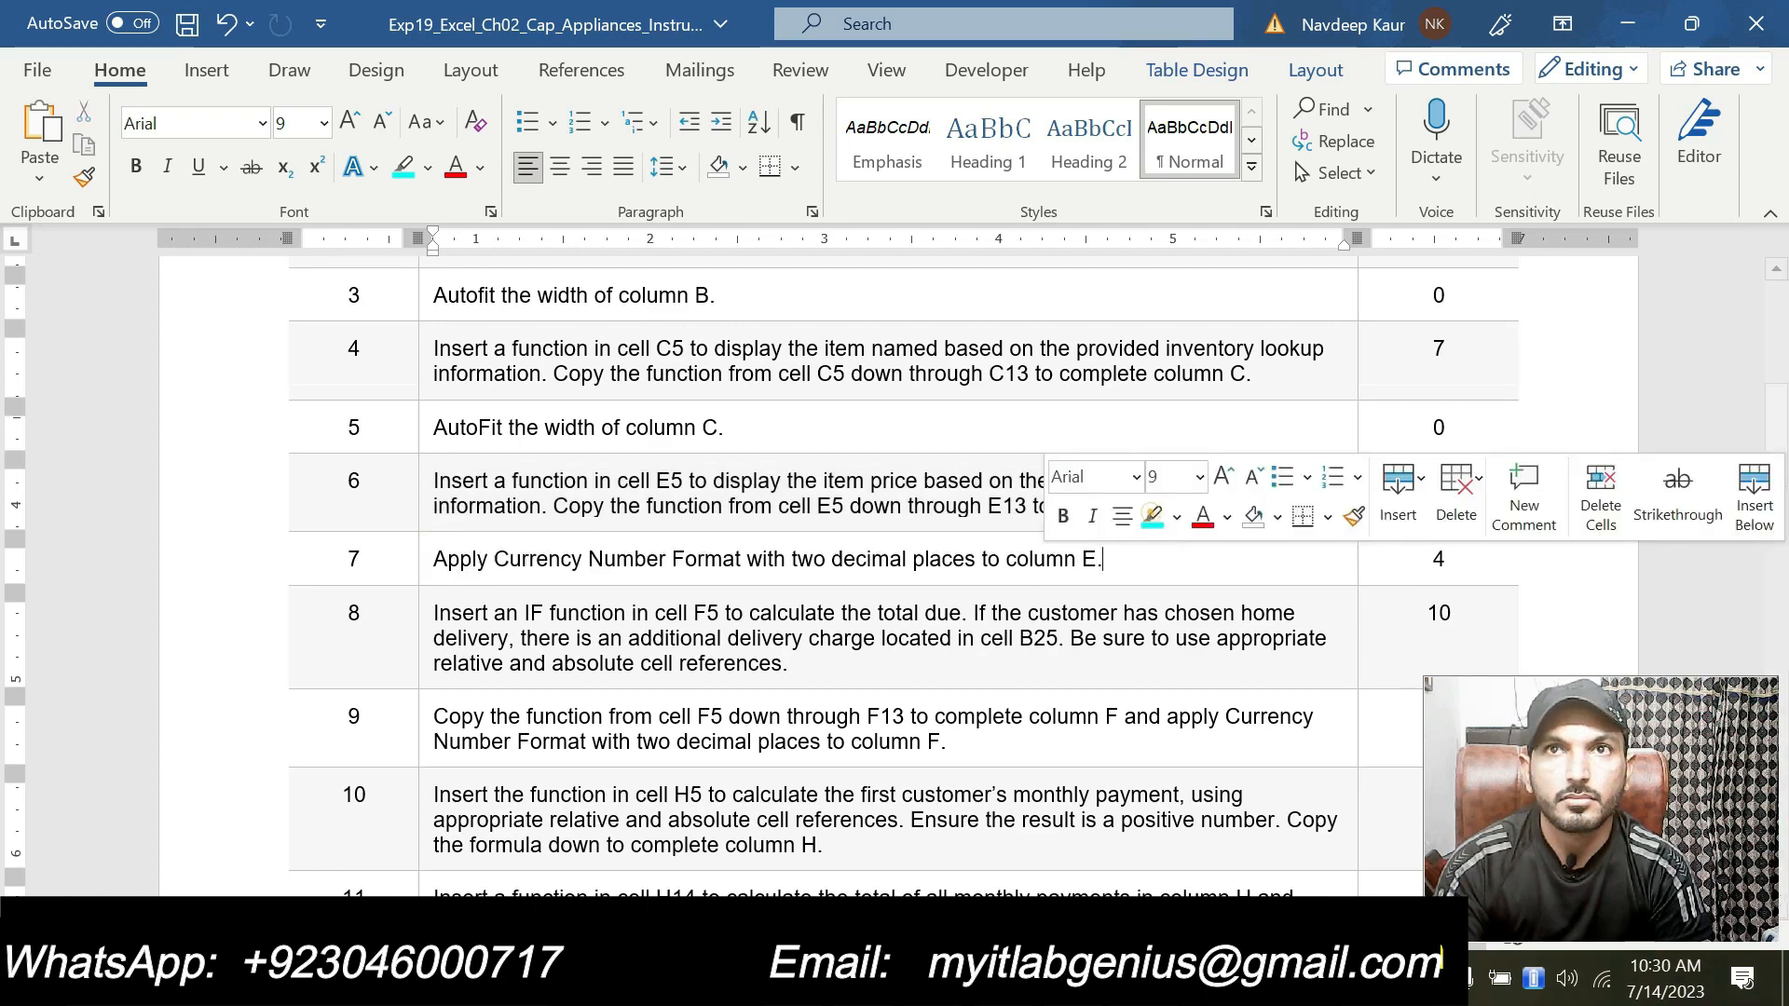
# Step: Review the remaining instructions and highlight step 8's IF function instruction for the total due
pyautogui.scroll(-10, 1025, 606)
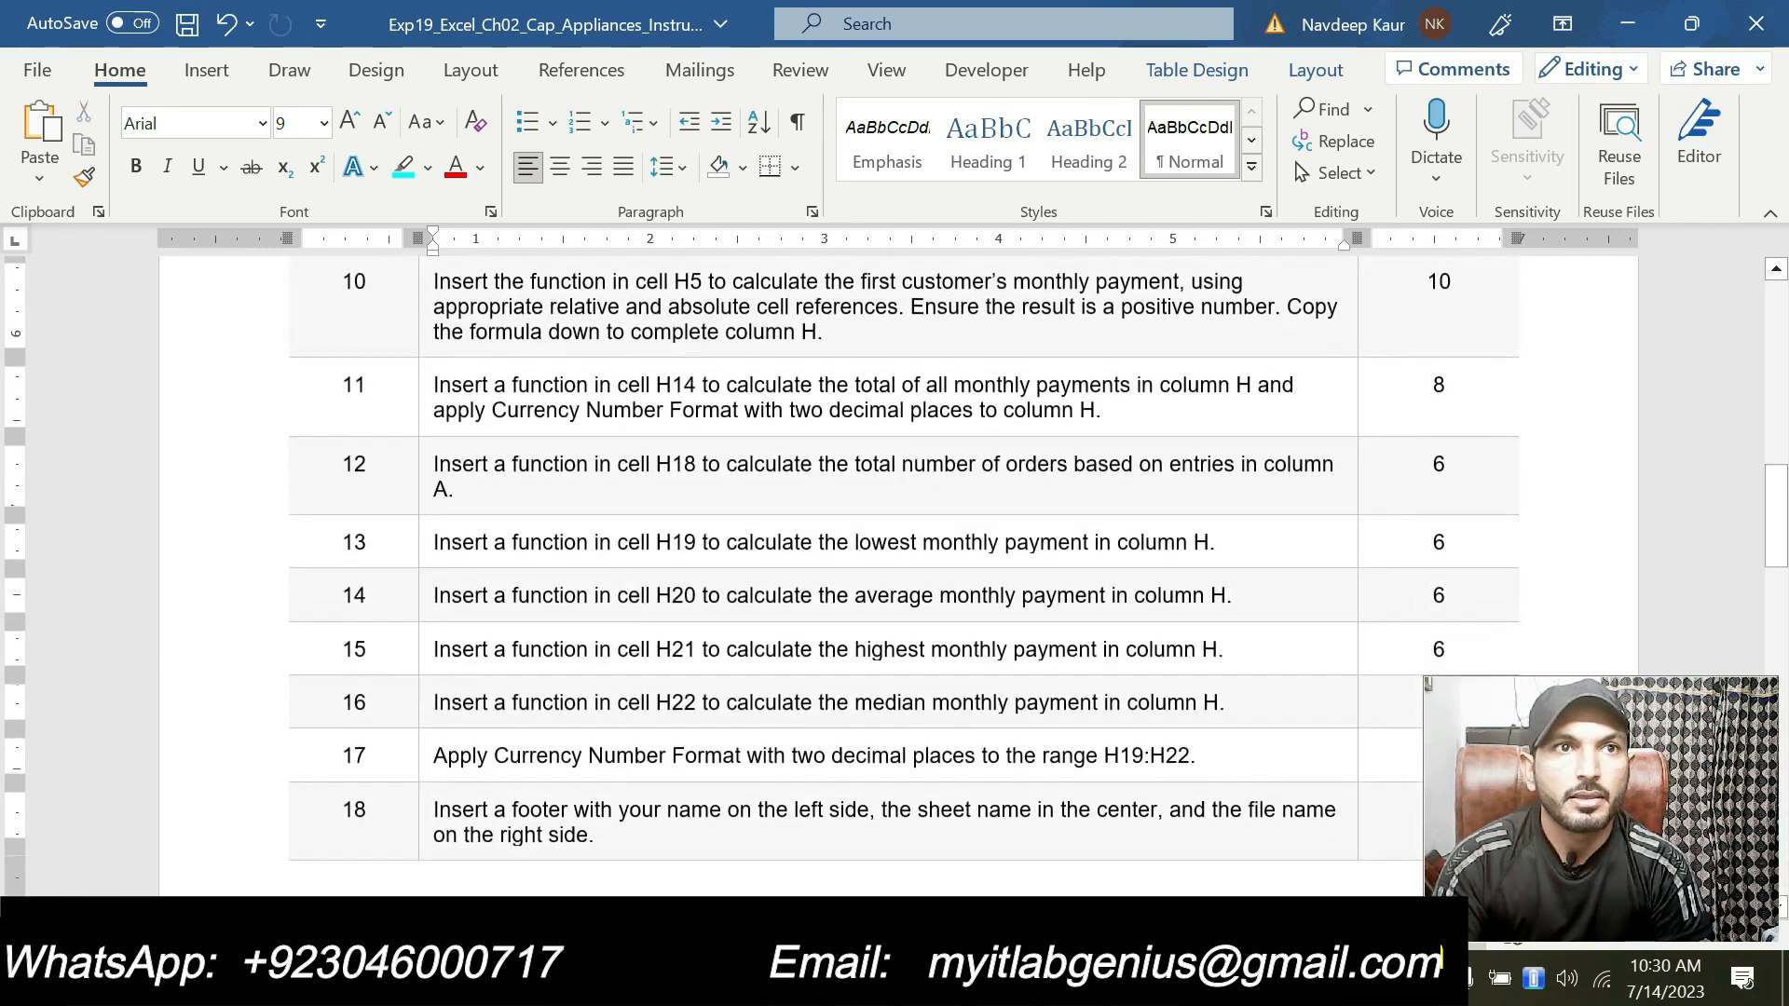
pyautogui.scroll(-2, 918, 664)
pyautogui.scroll(12, 916, 659)
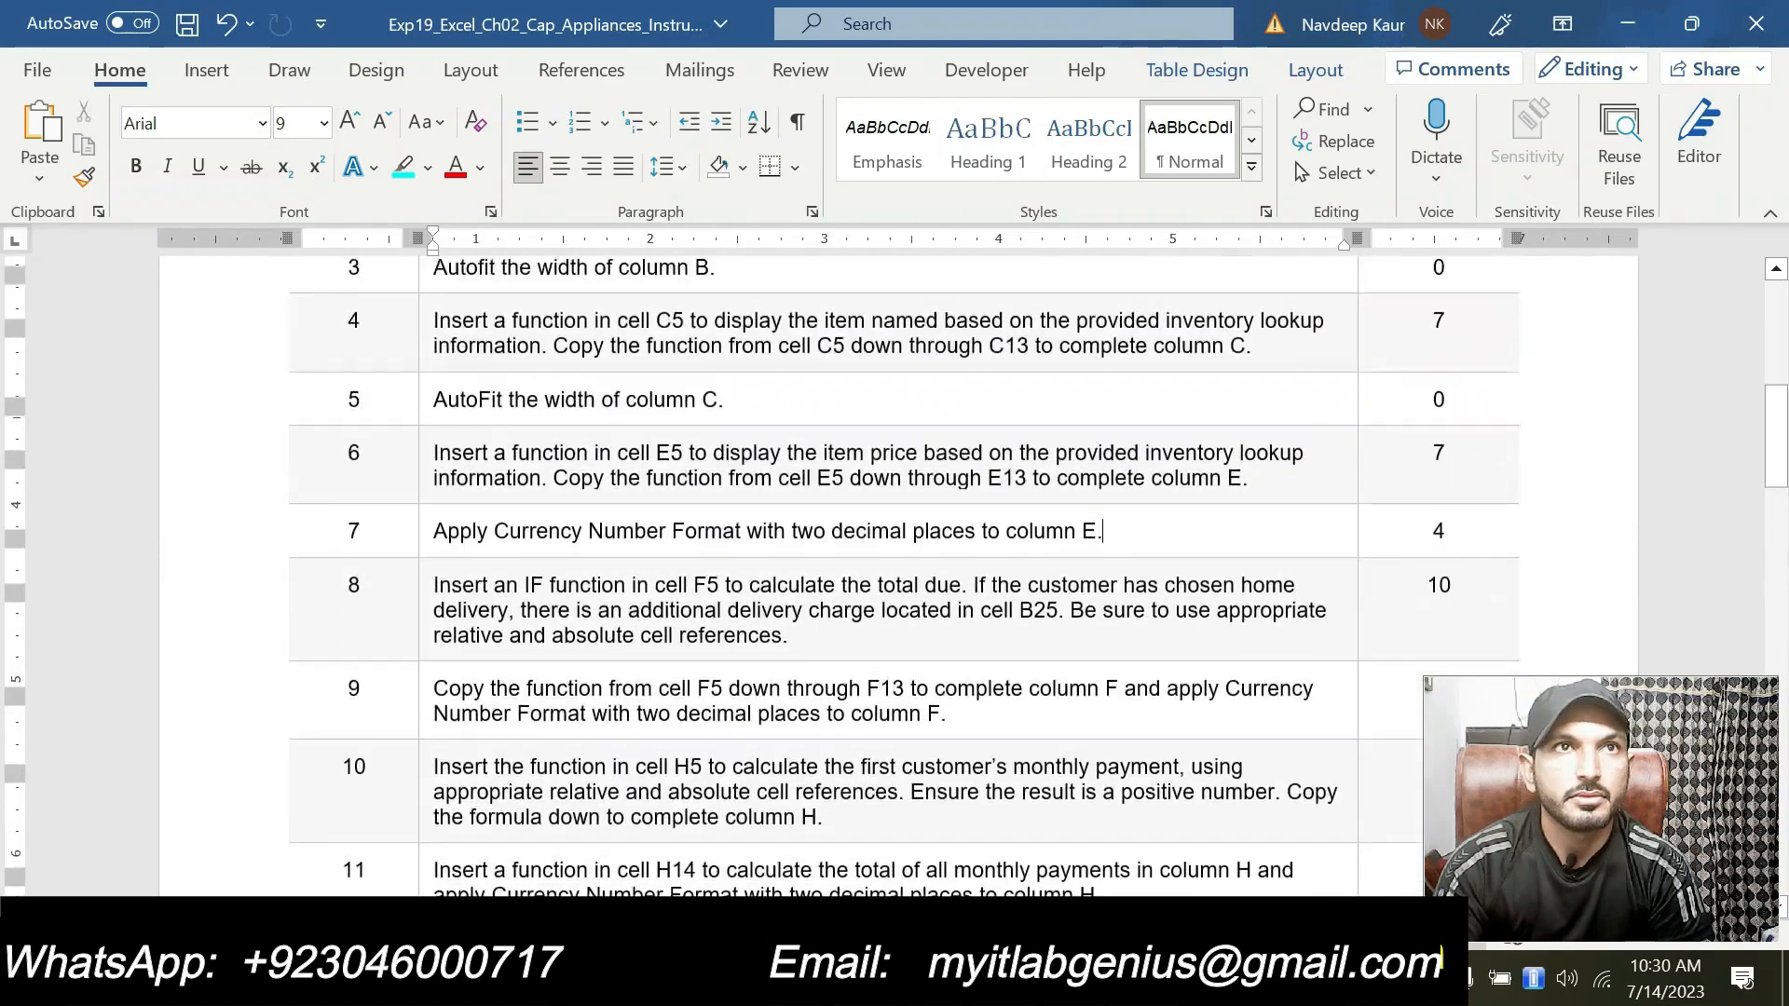
pyautogui.scroll(-10, 918, 664)
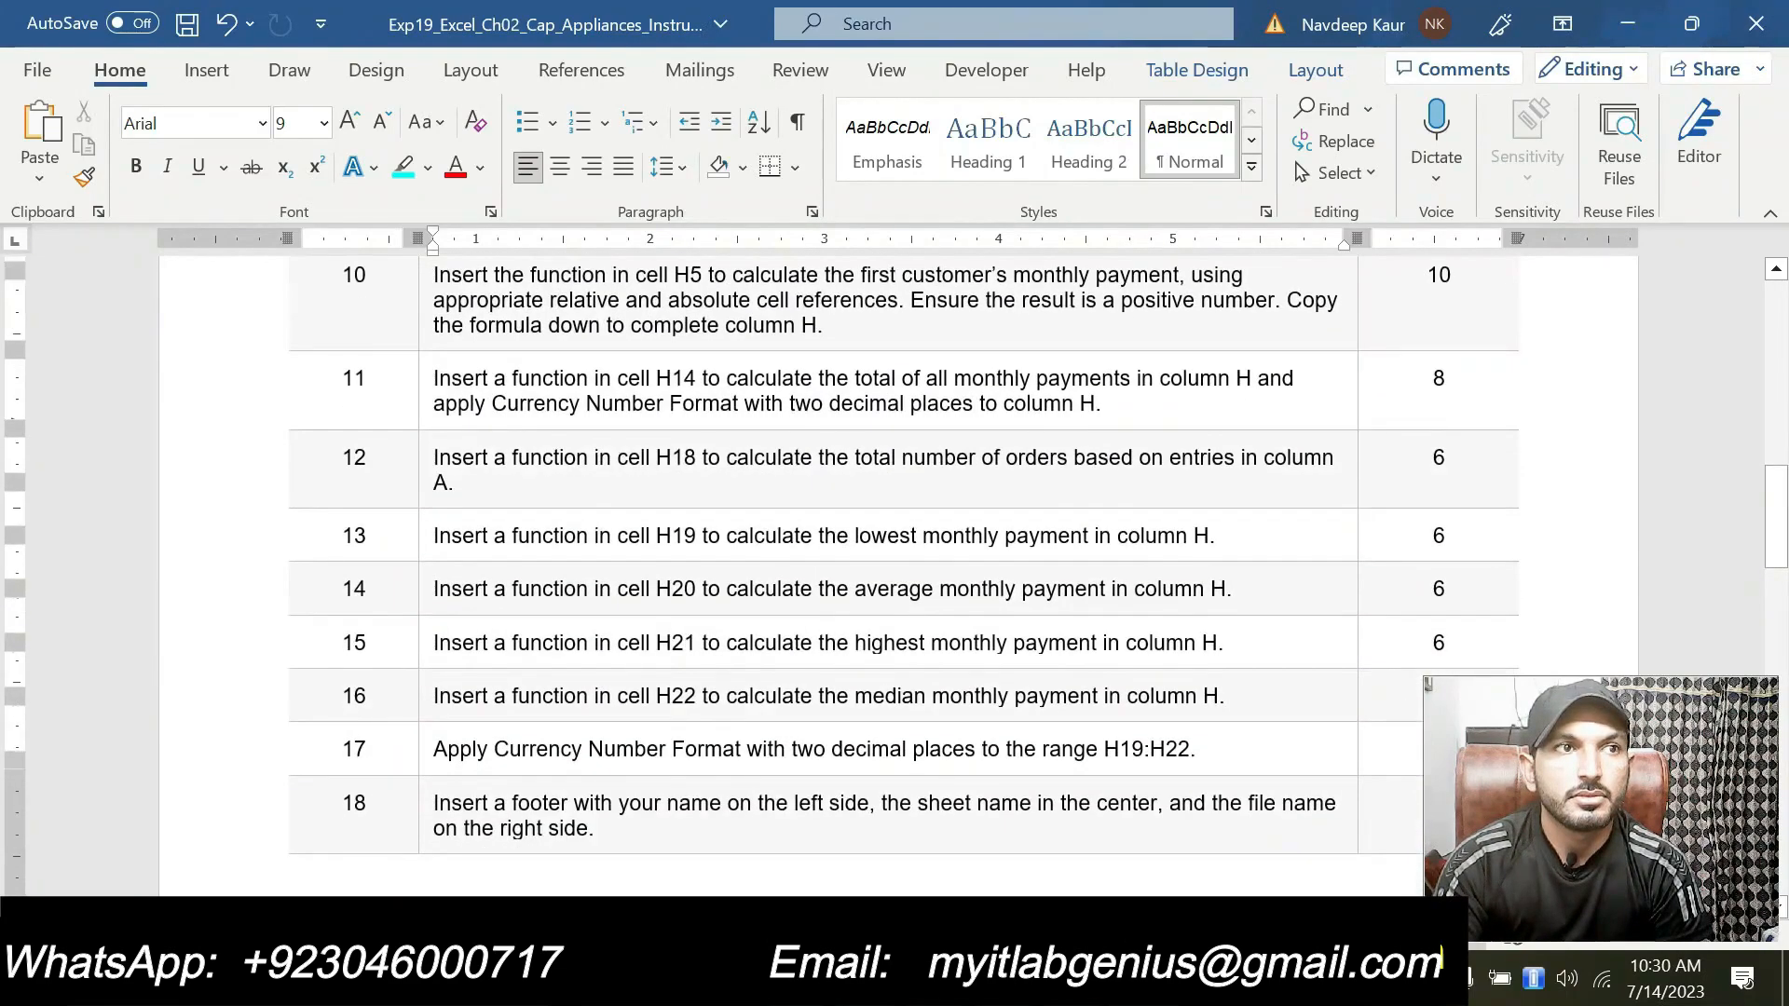
pyautogui.scroll(-3, 918, 663)
pyautogui.scroll(12, 910, 657)
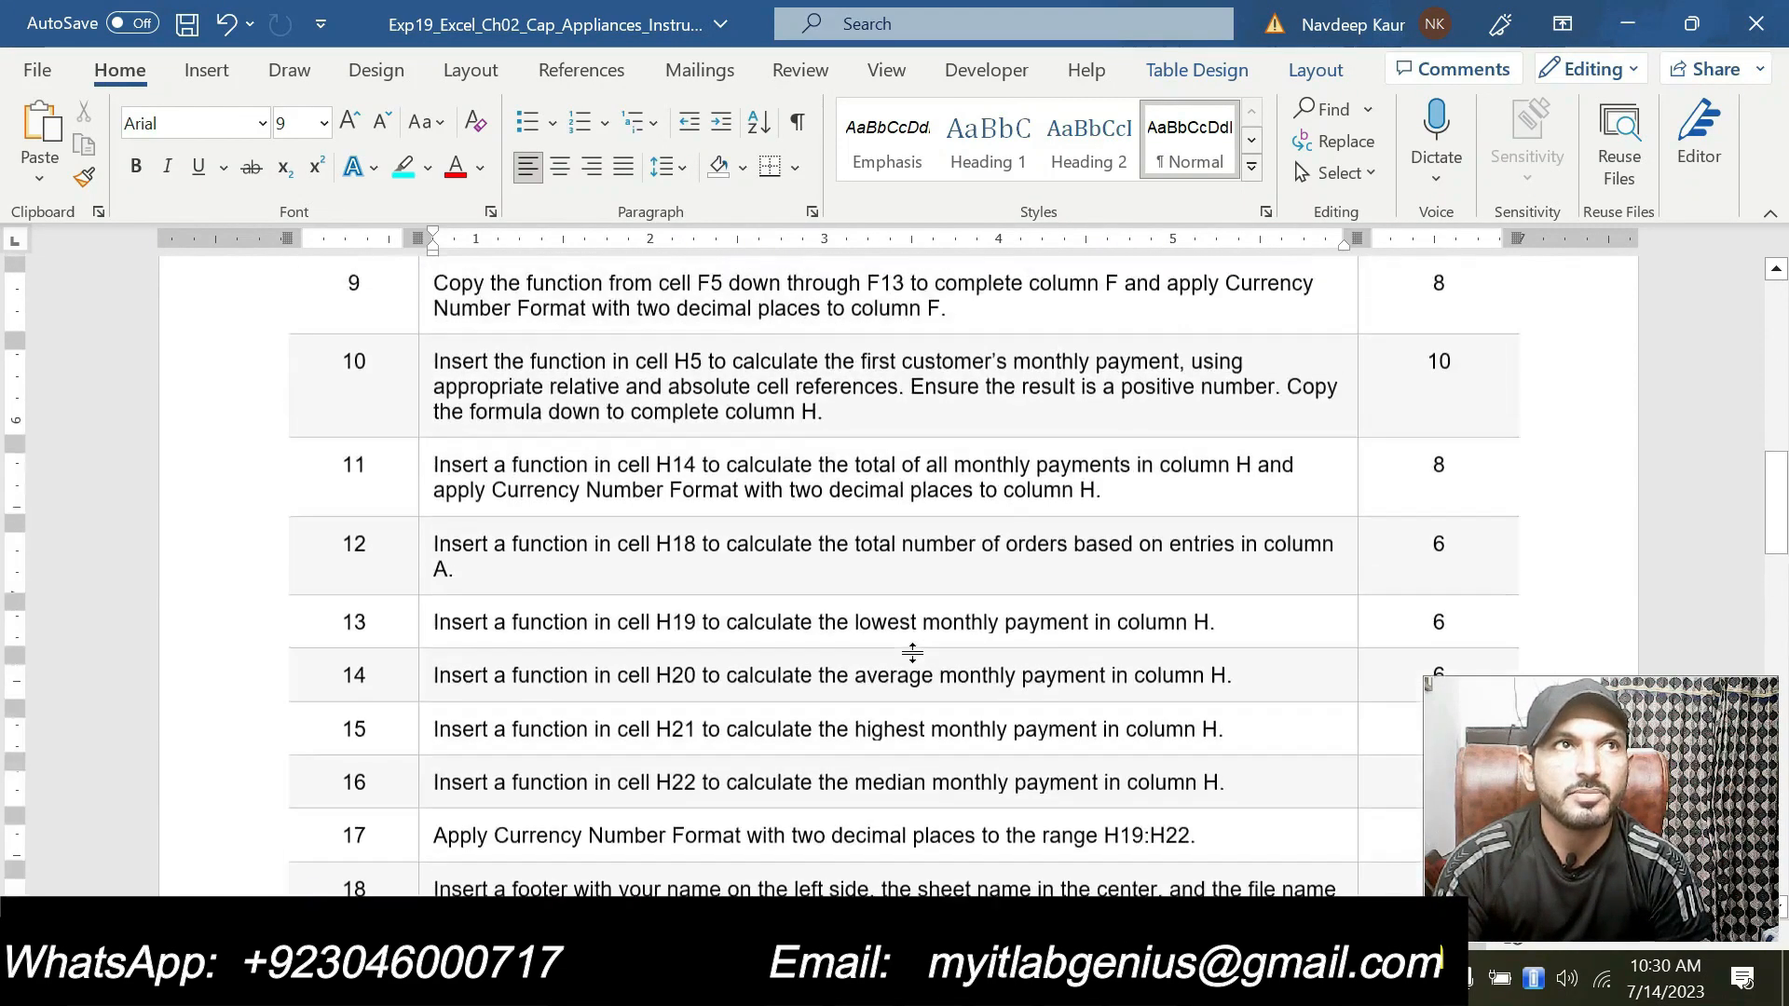
pyautogui.scroll(2, 904, 575)
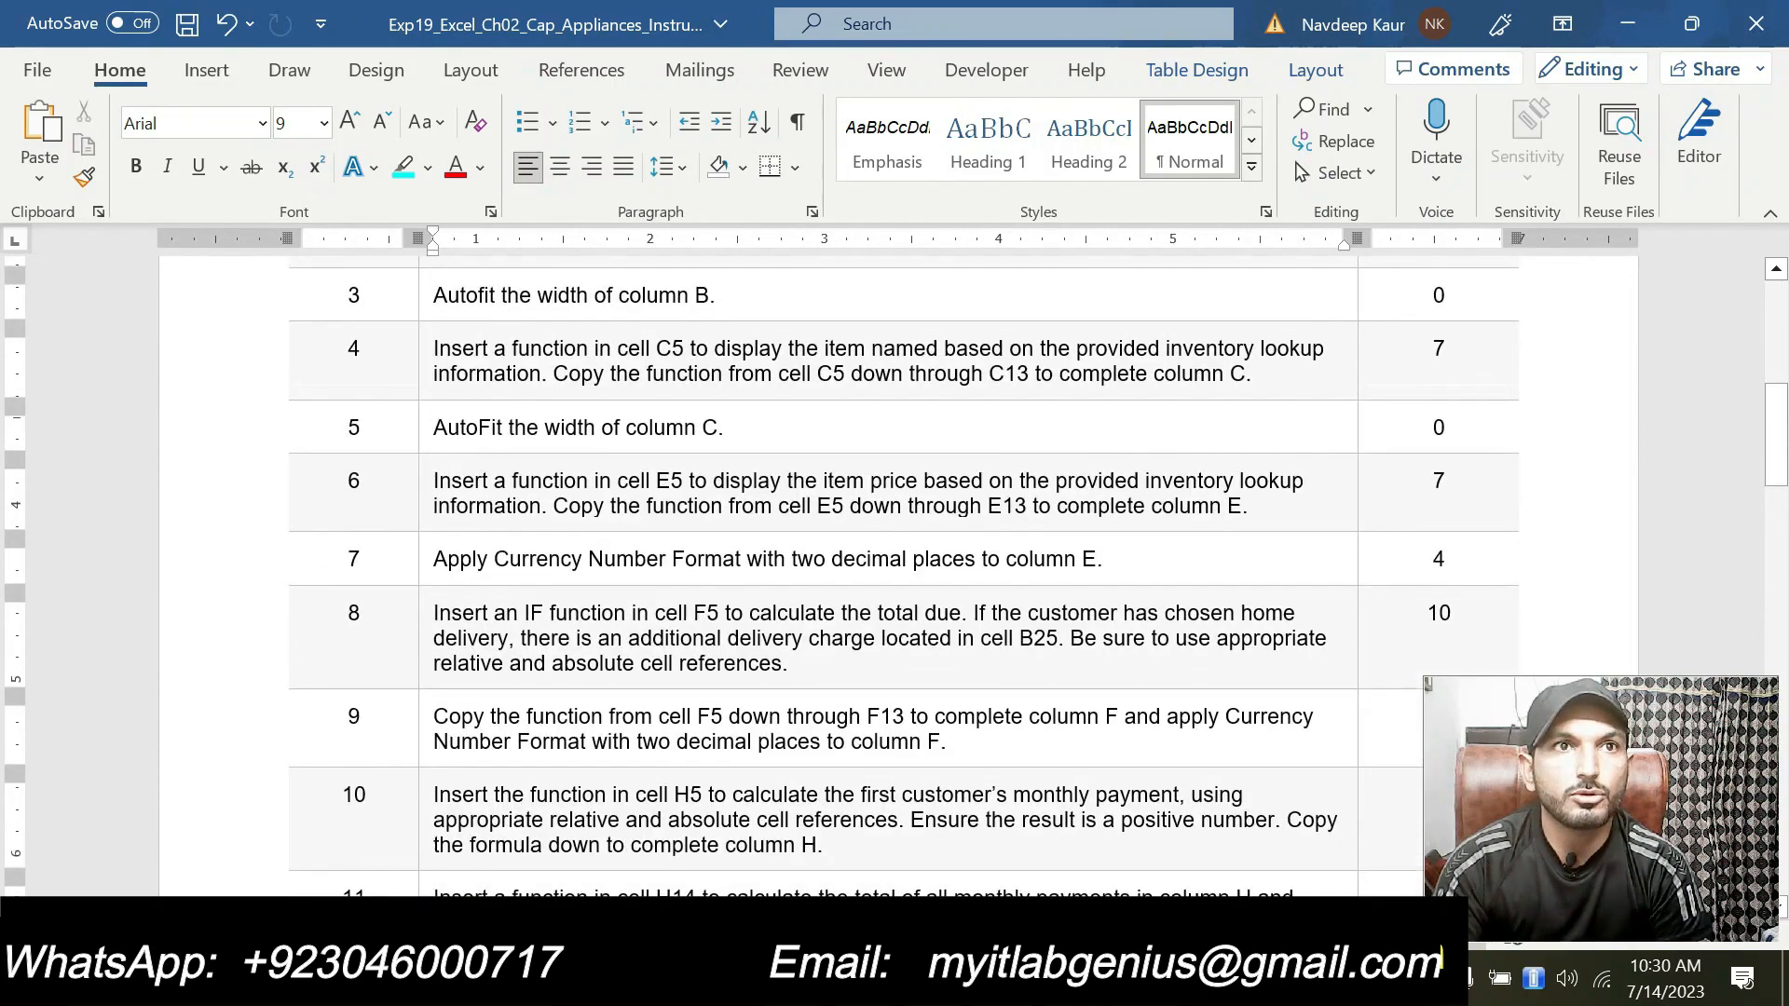
pyautogui.moveTo(811, 664); pyautogui.dragTo(433, 612)
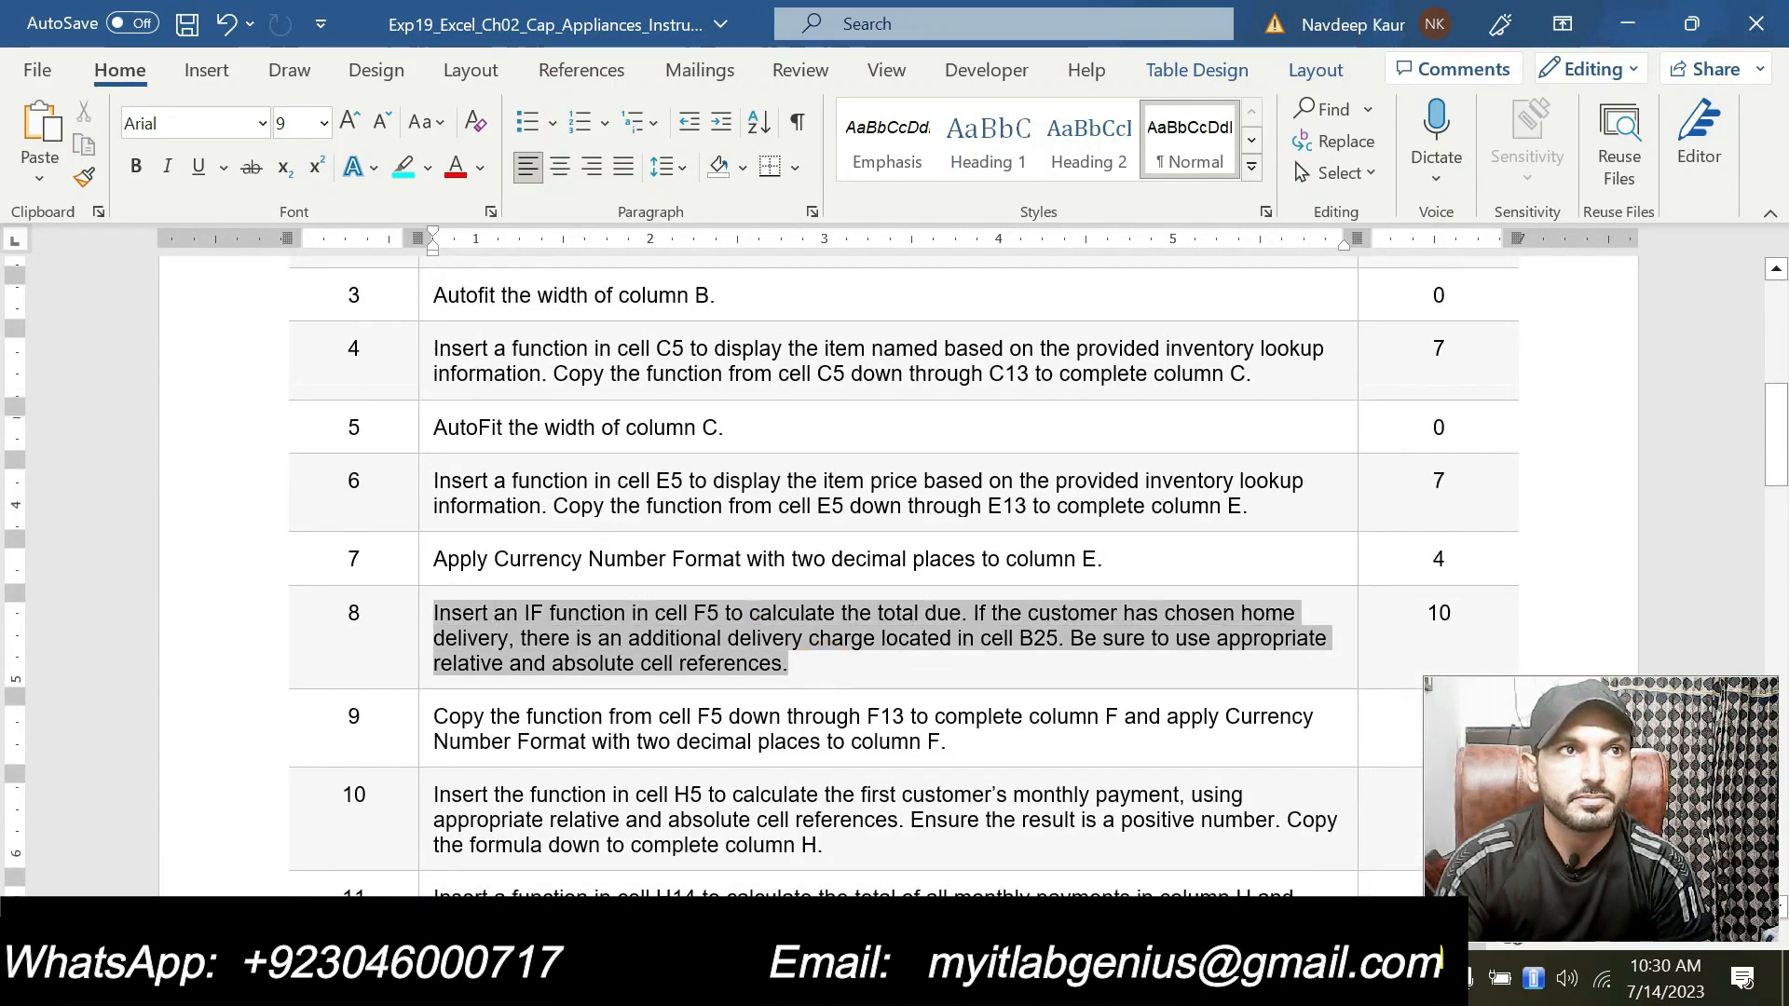
pyautogui.click(565, 567)
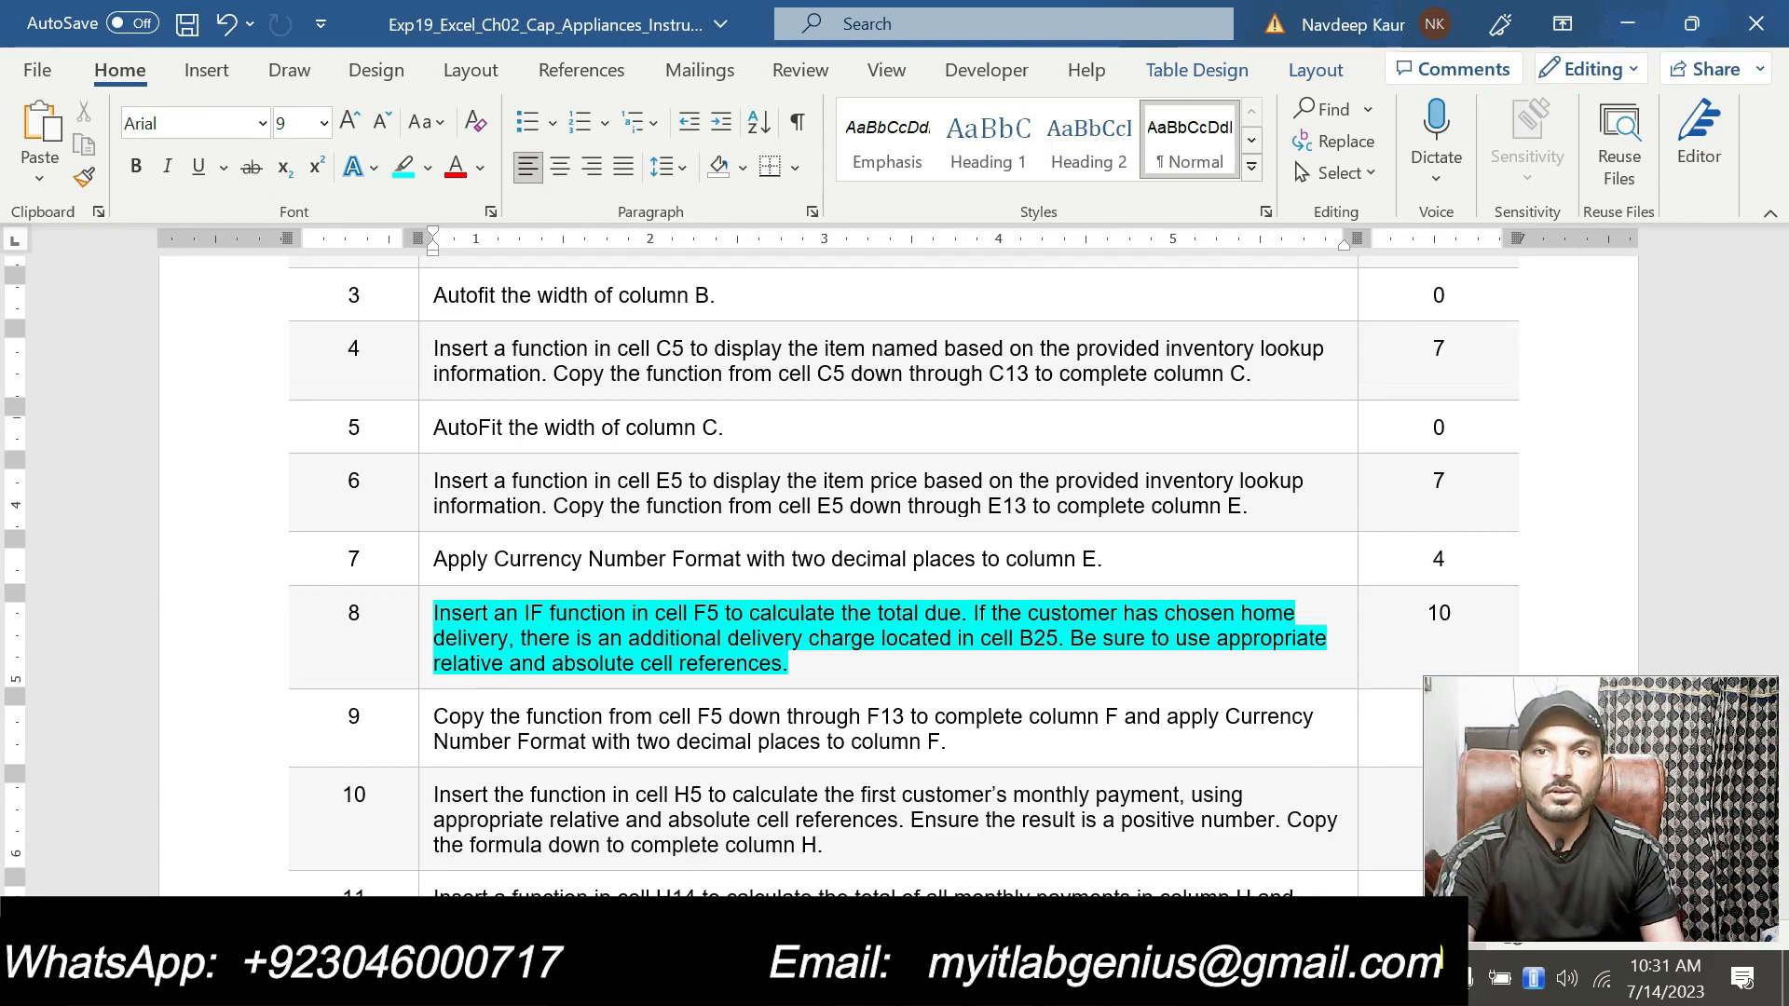
# Step: Select F5 and examine the Delivery Fee, Interest Rate and Months Per Year values below the inventory table
pyautogui.click(1132, 979)
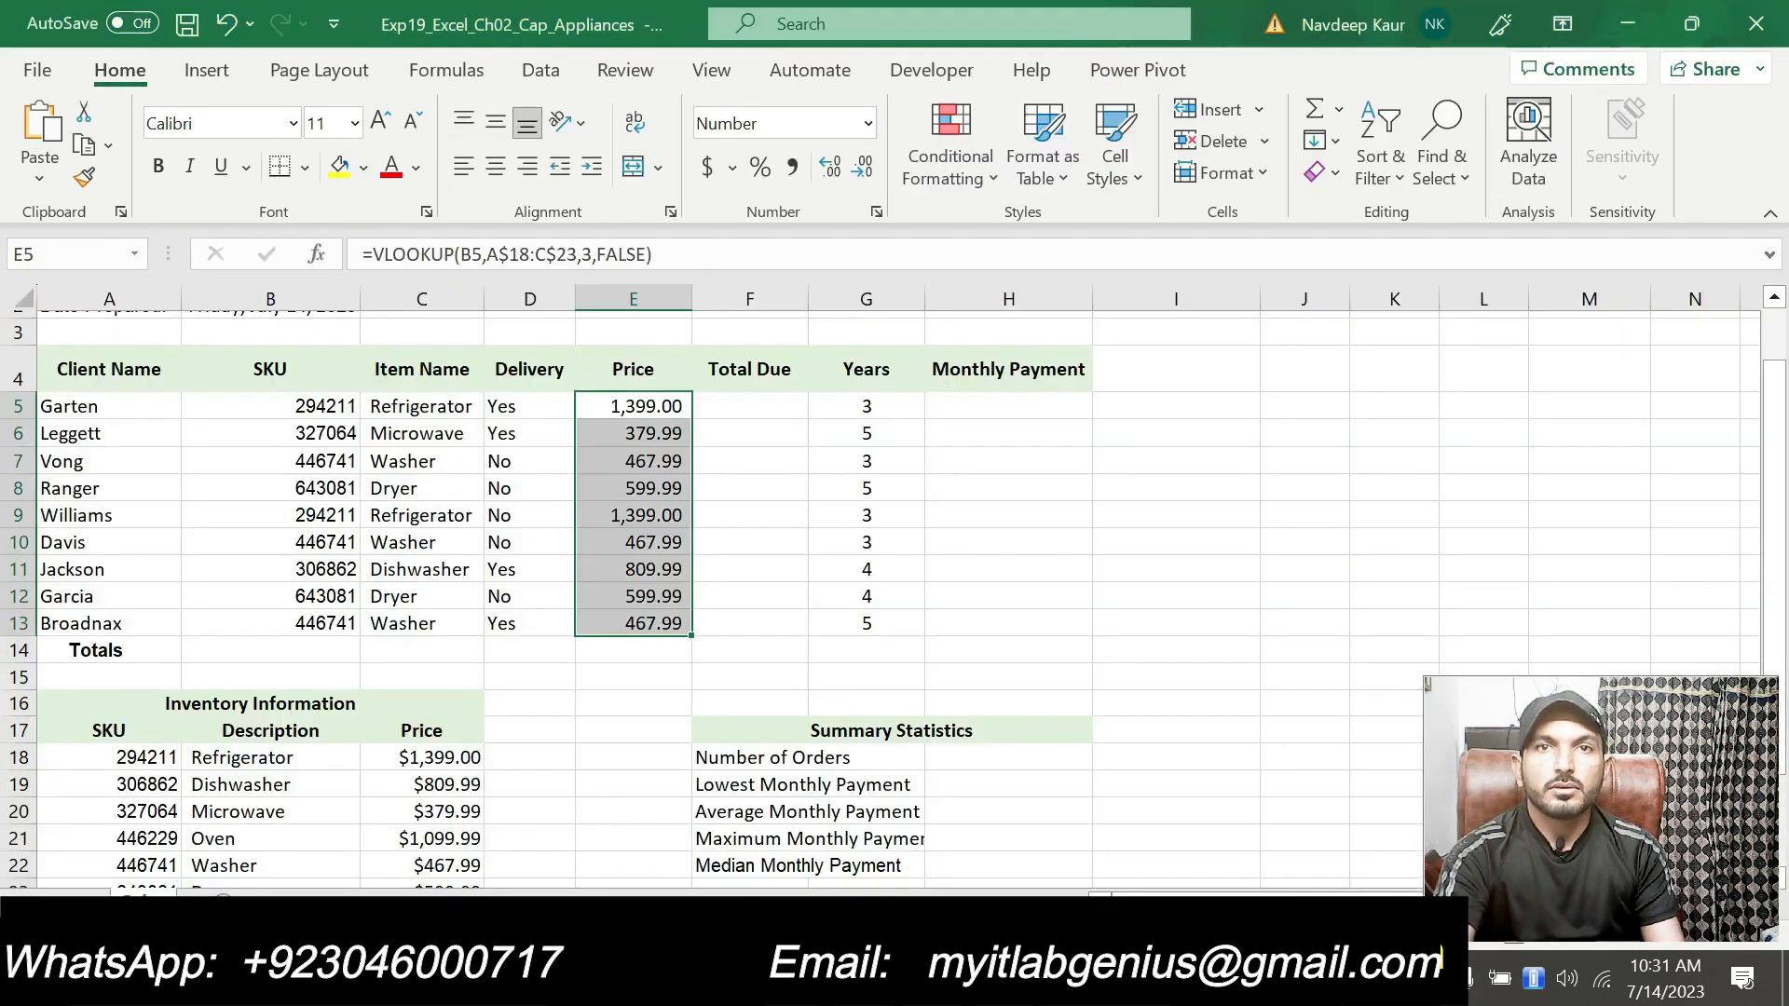
pyautogui.click(739, 403)
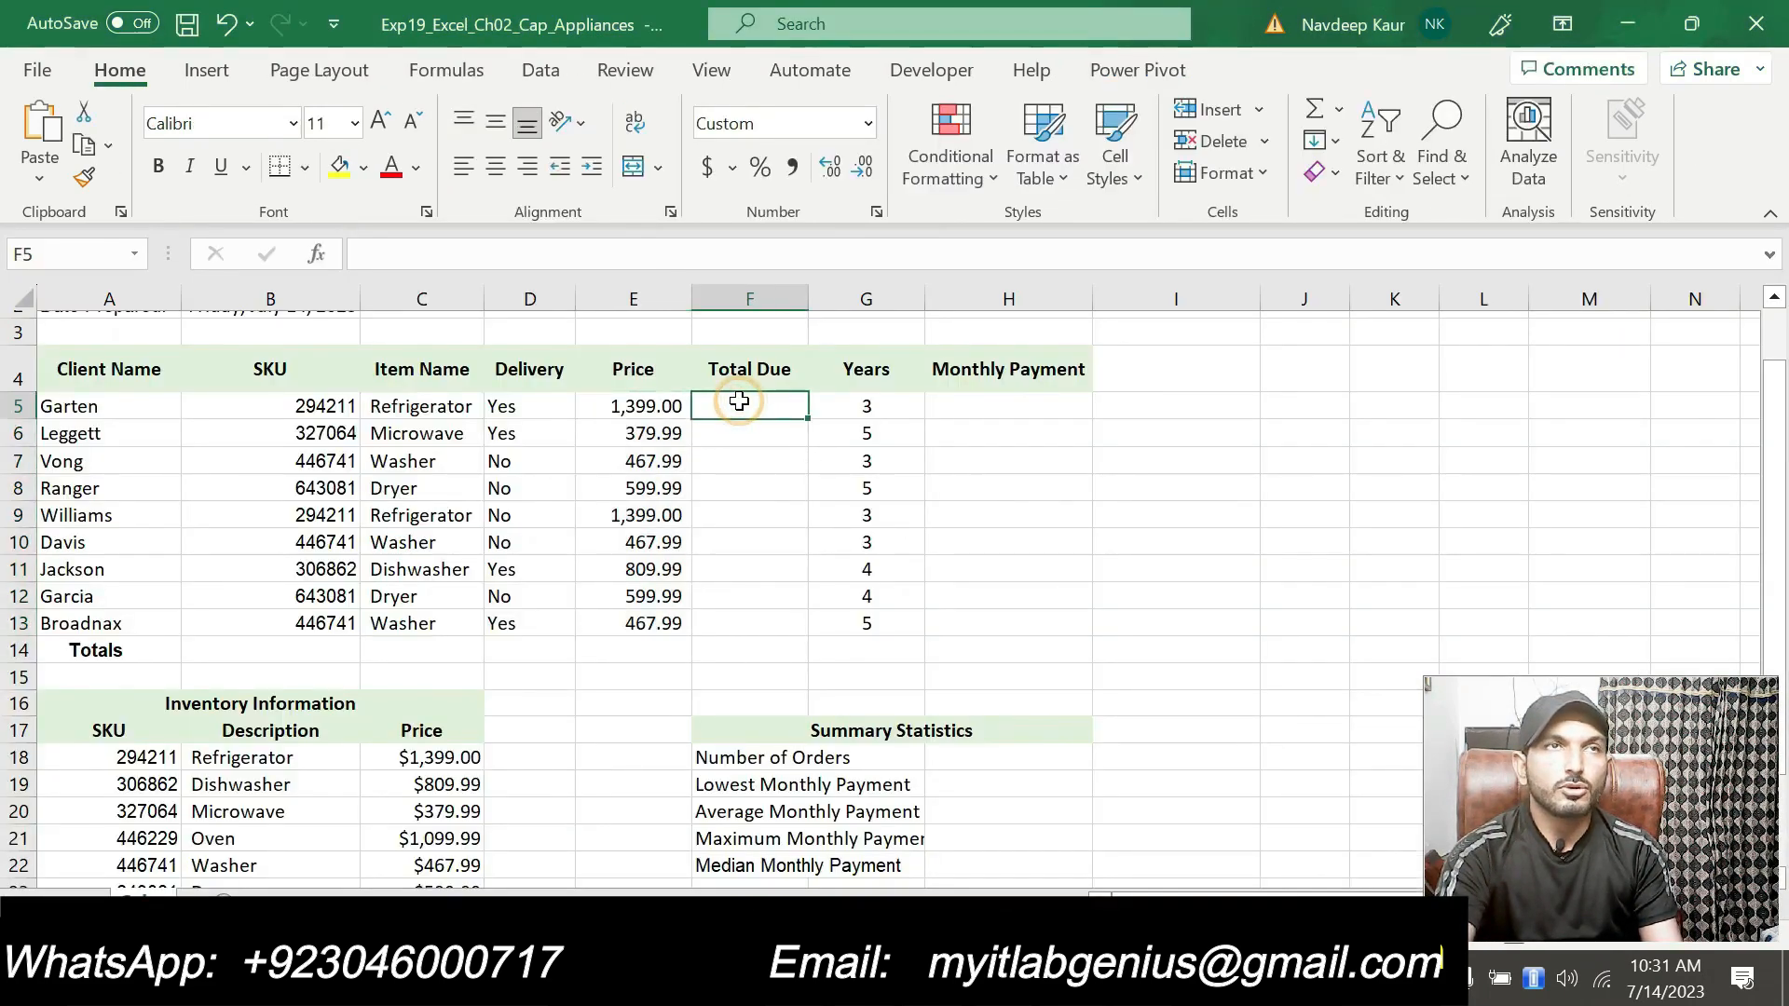
pyautogui.hotkey('alt', 'Tab')
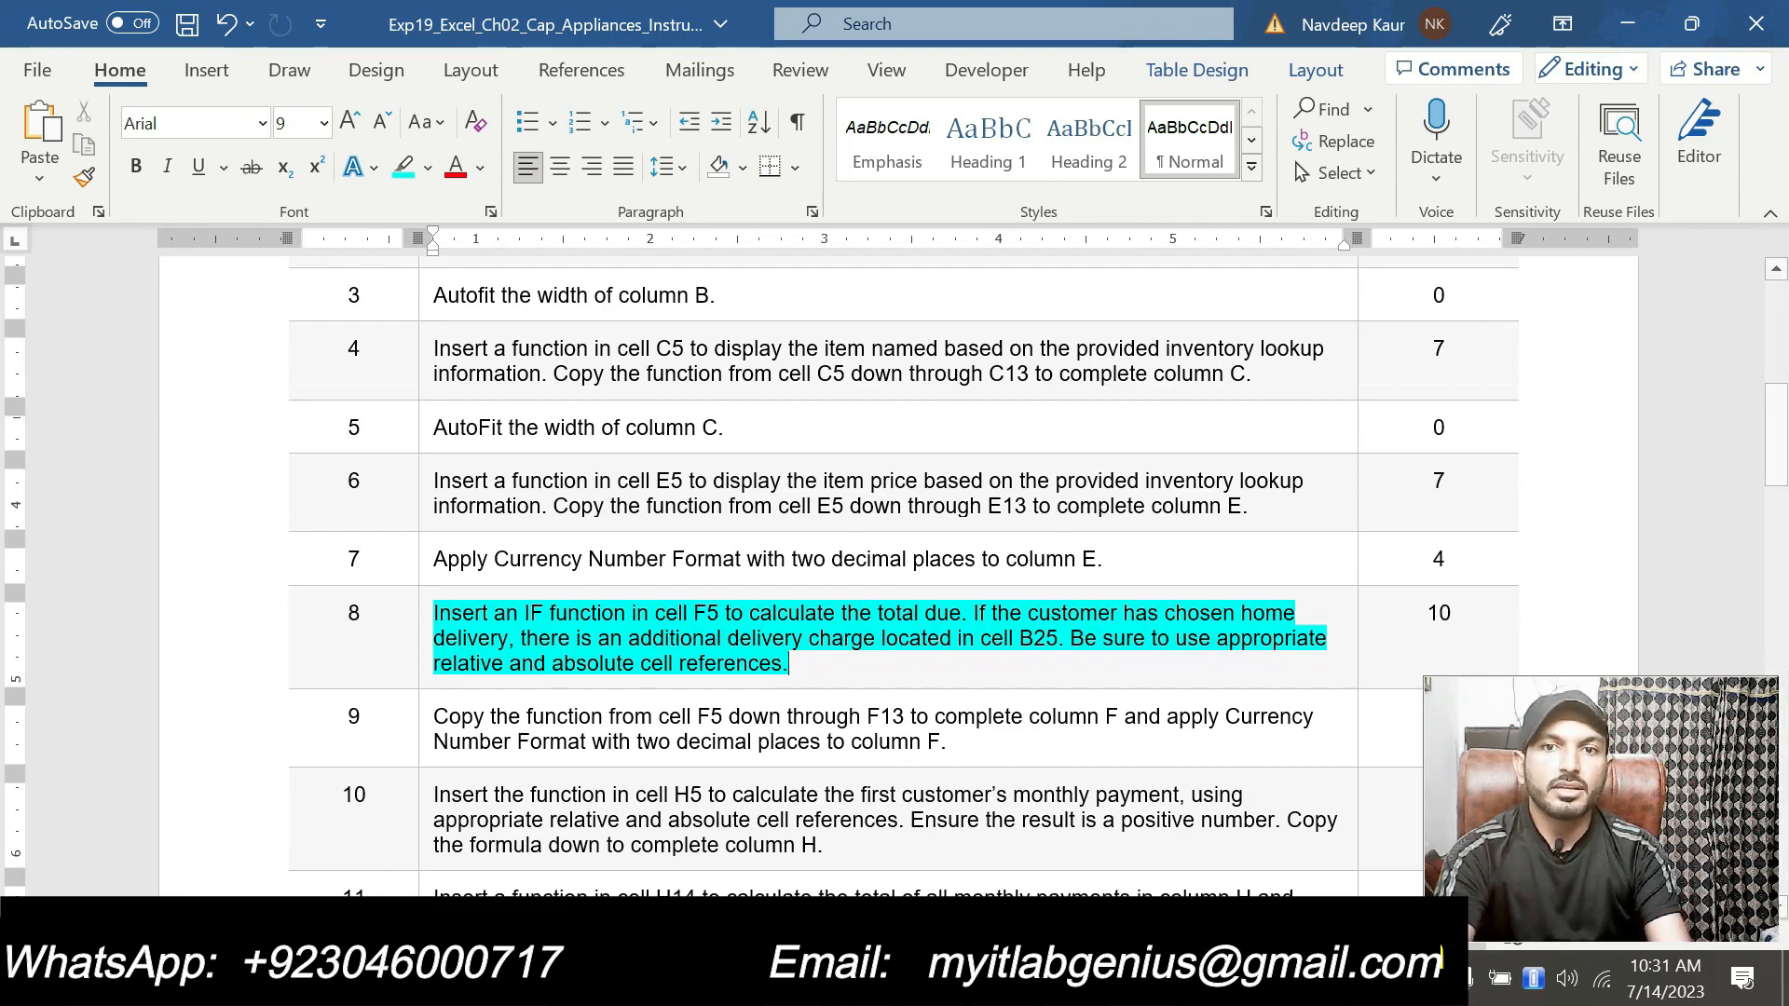
pyautogui.hotkey('alt', 'Tab')
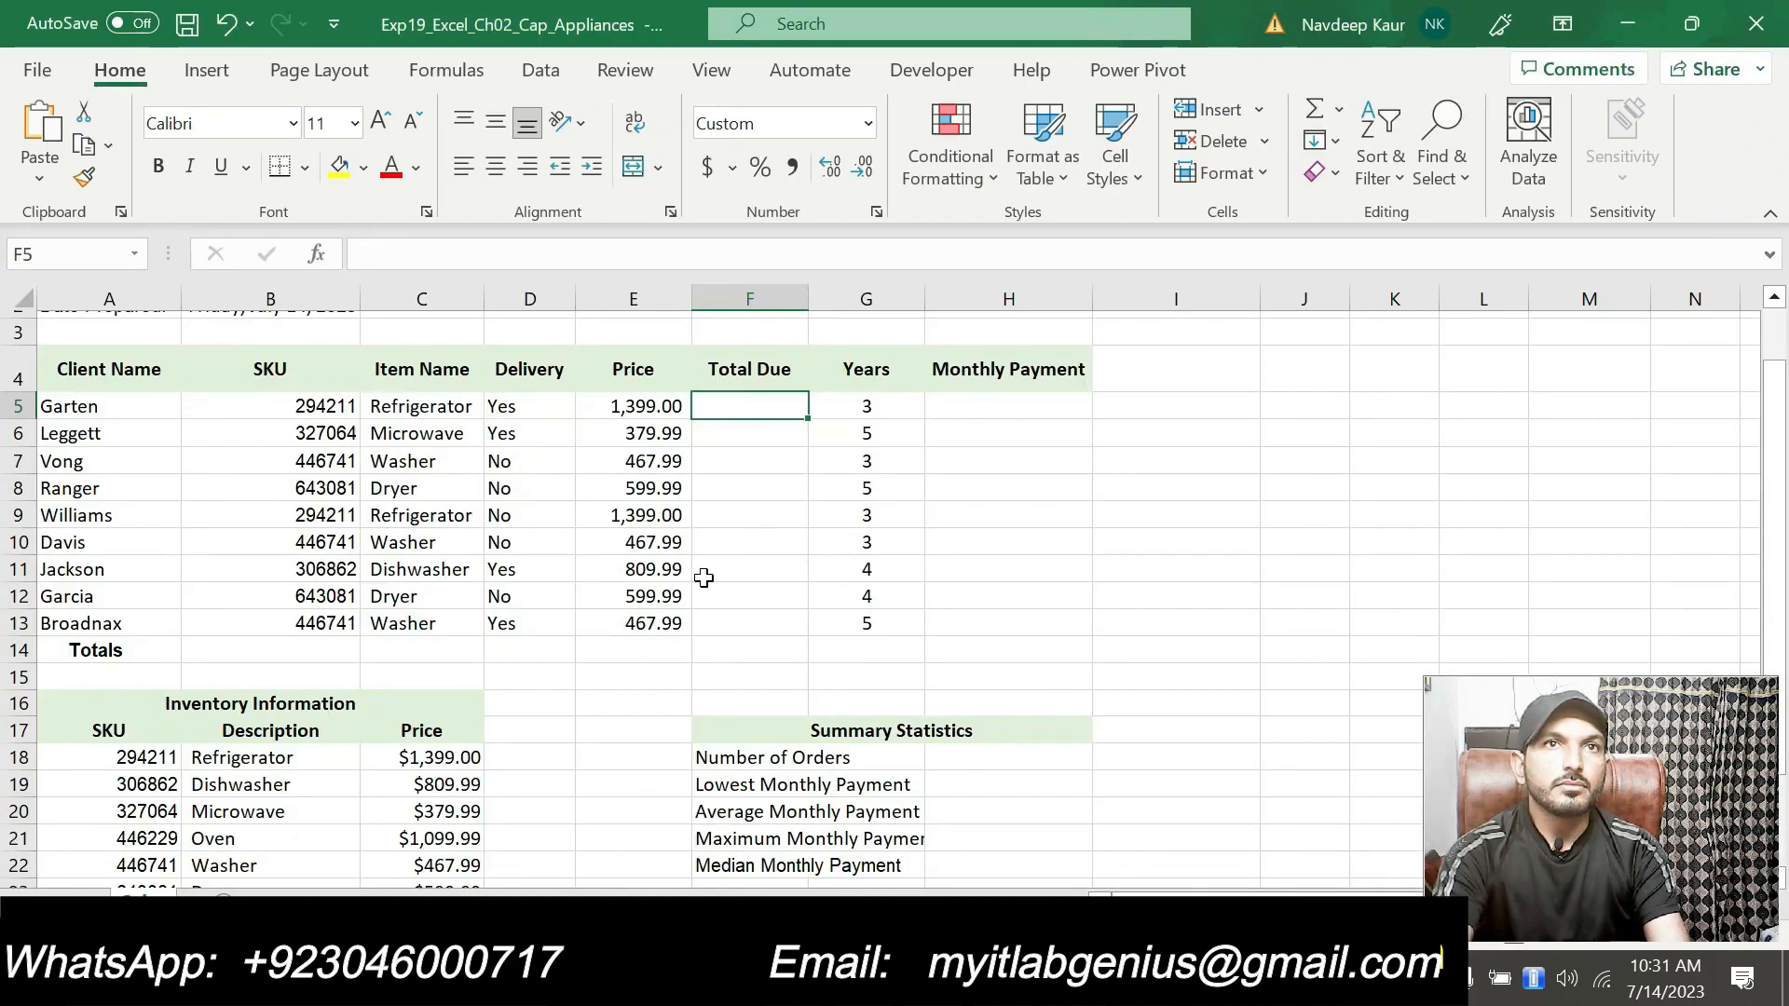
pyautogui.scroll(-3, 704, 578)
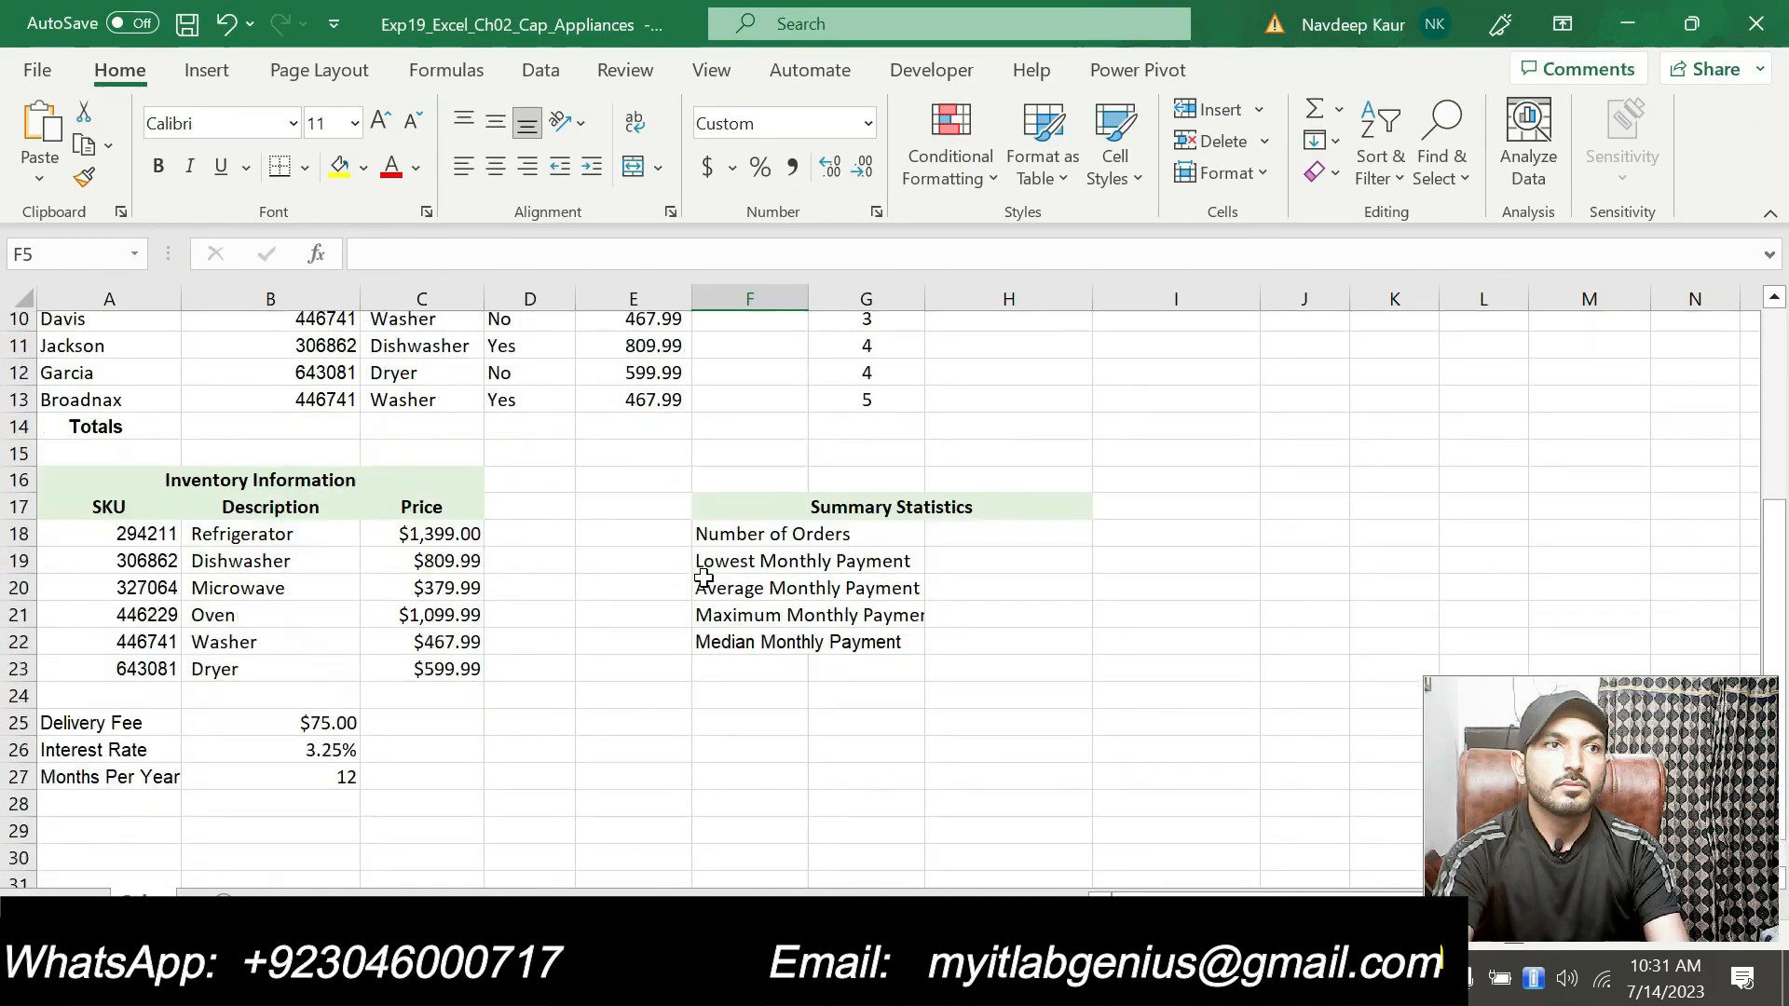
pyautogui.scroll(-1, 703, 578)
pyautogui.scroll(-1, 270, 717)
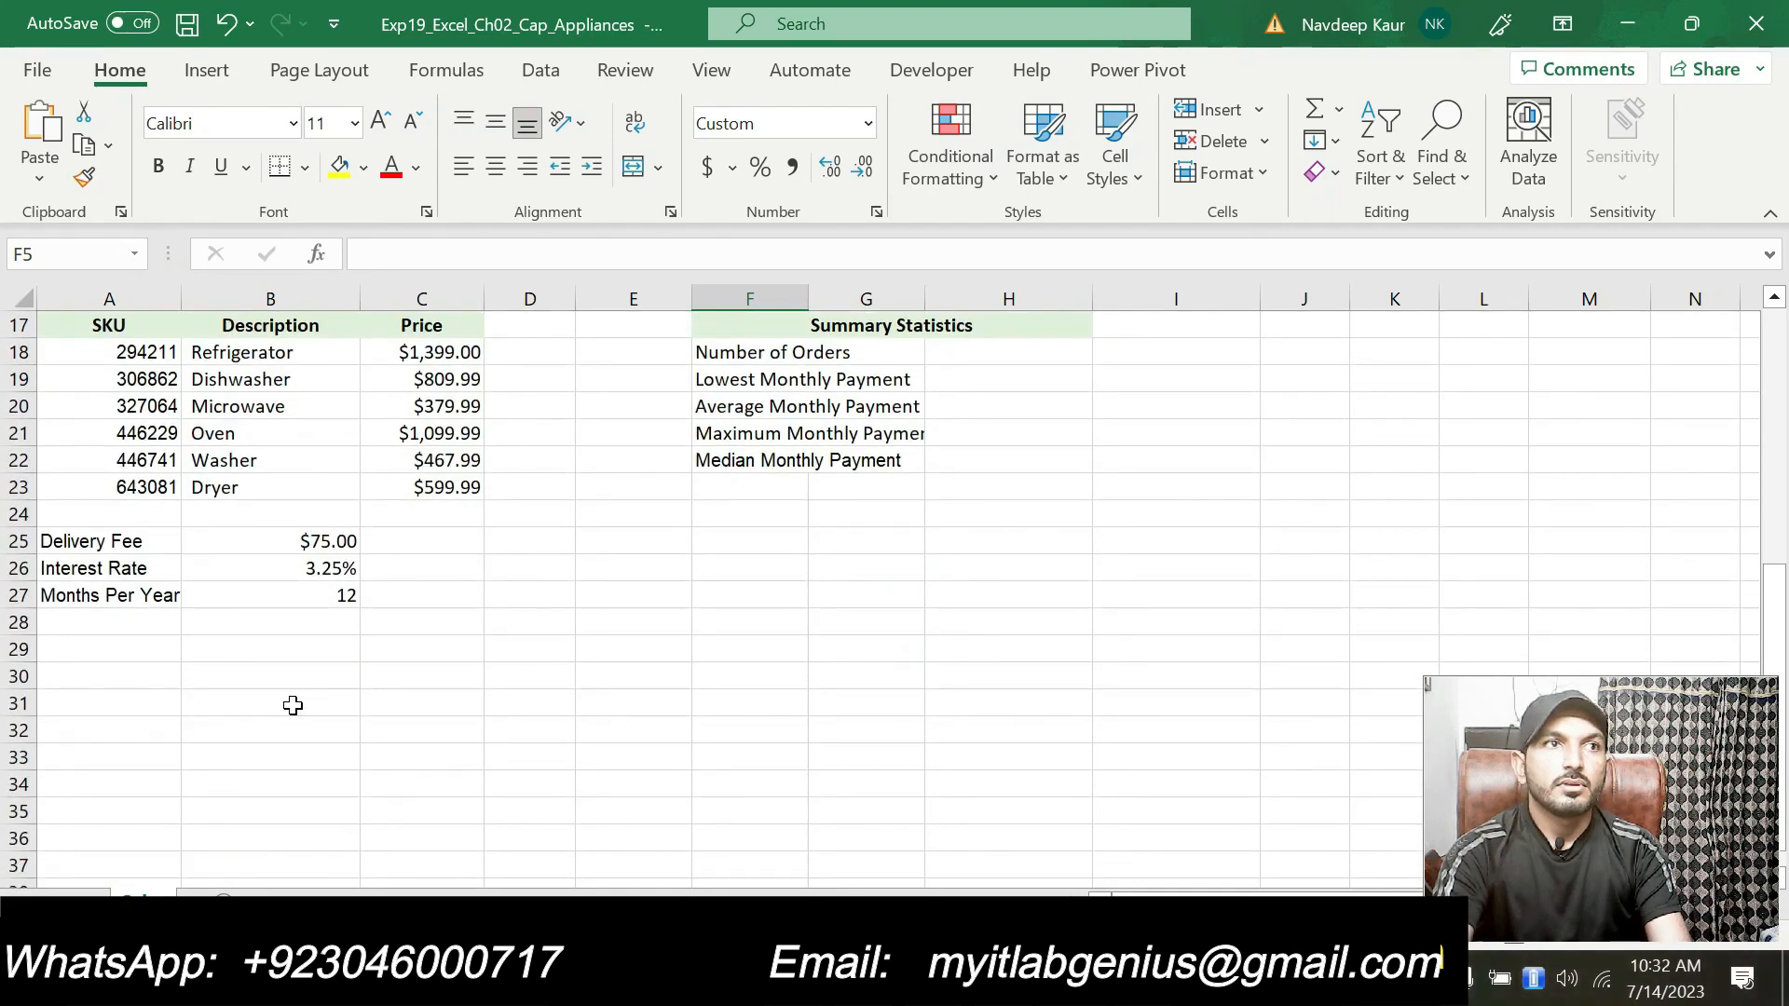
pyautogui.scroll(2, 619, 800)
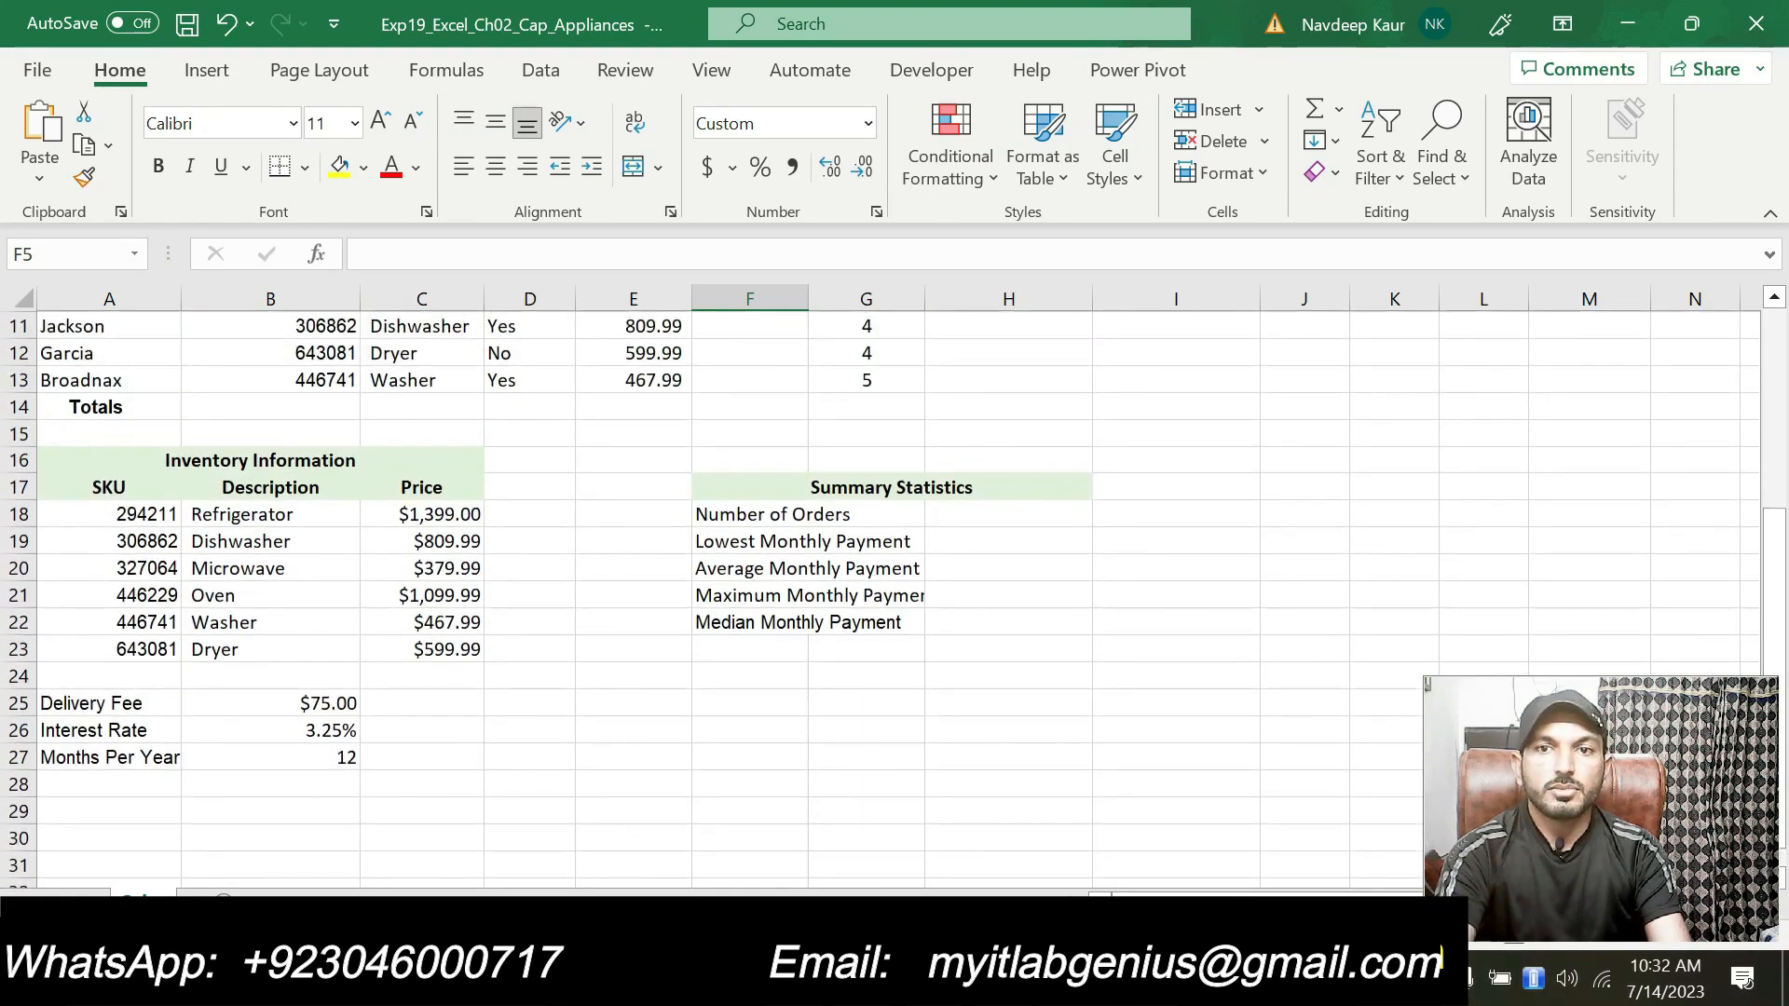
pyautogui.hotkey('alt', 'Tab')
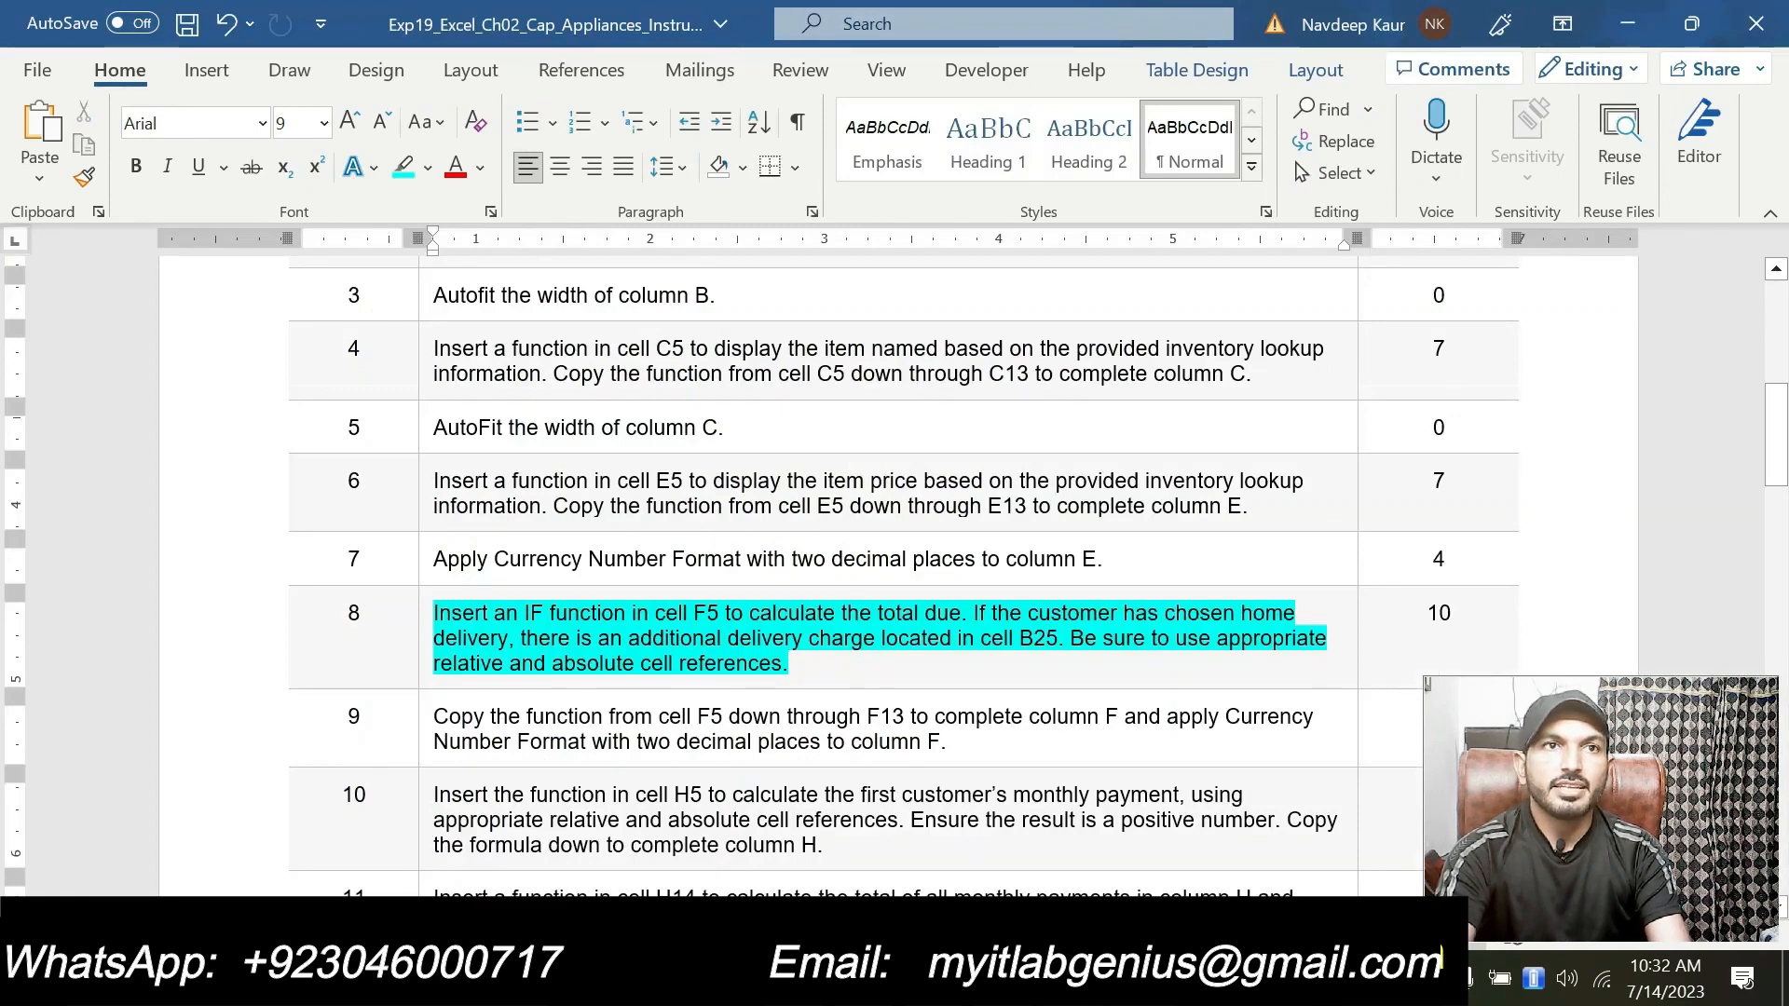
pyautogui.hotkey('alt', 'Tab')
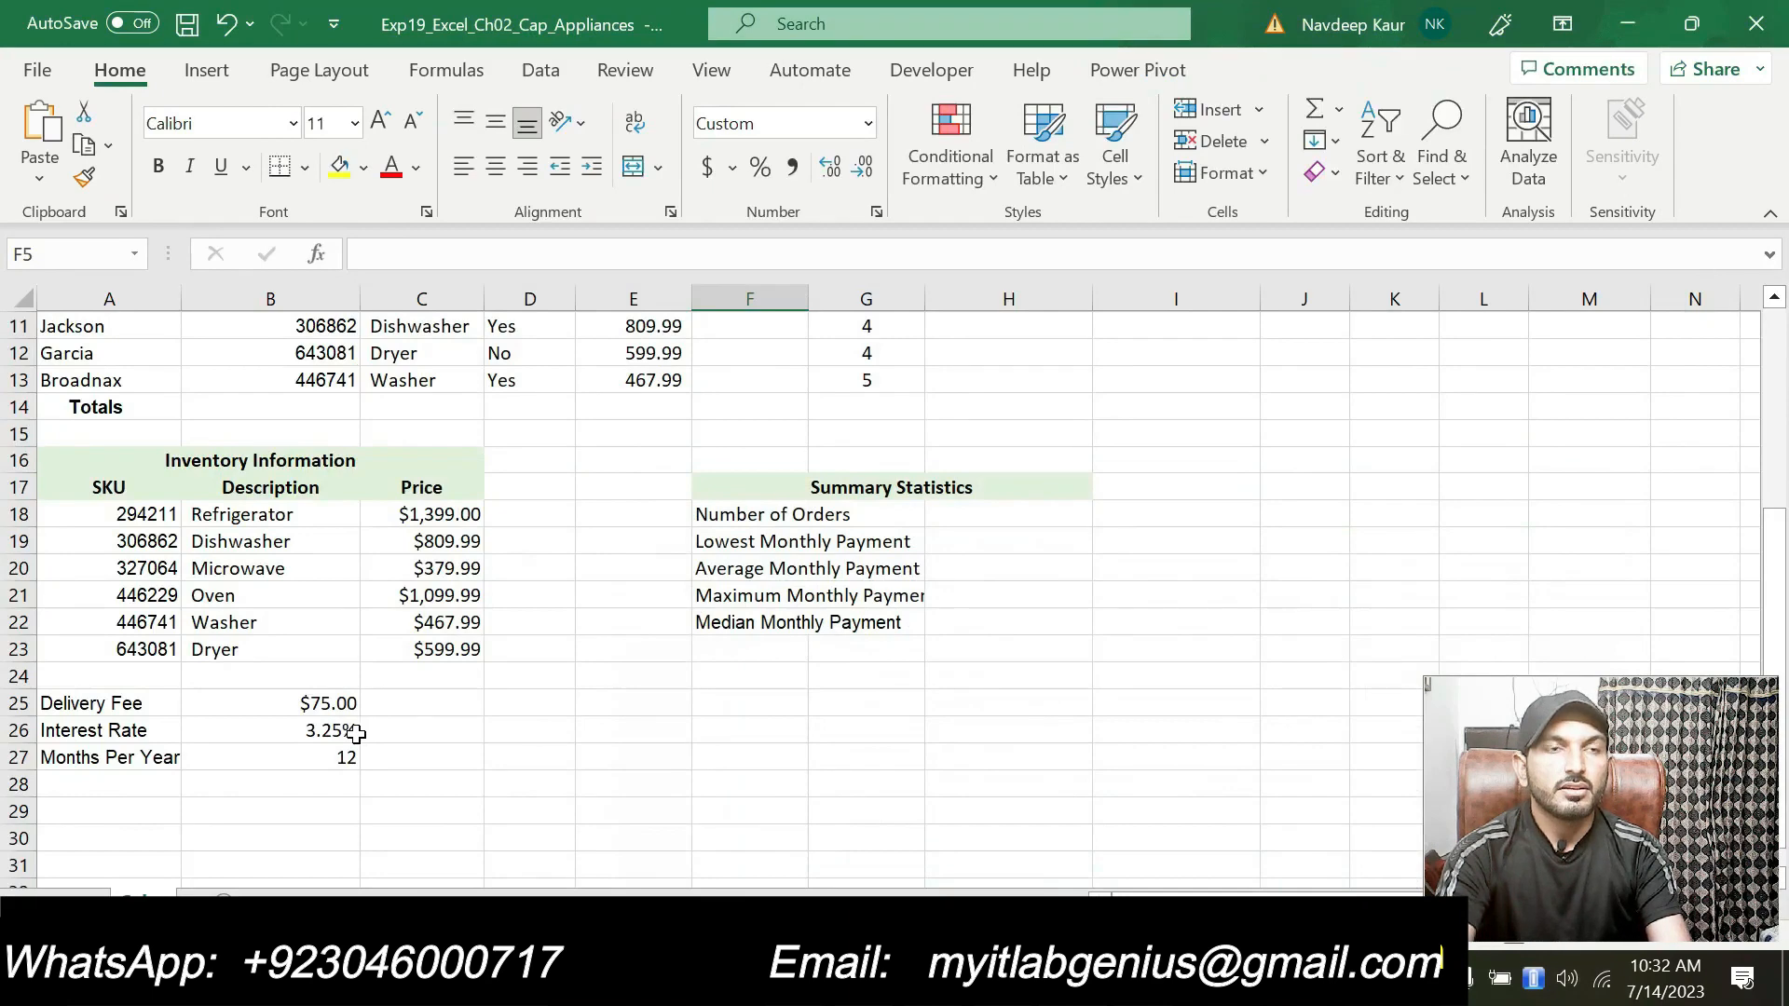
pyautogui.click(355, 734)
pyautogui.click(346, 697)
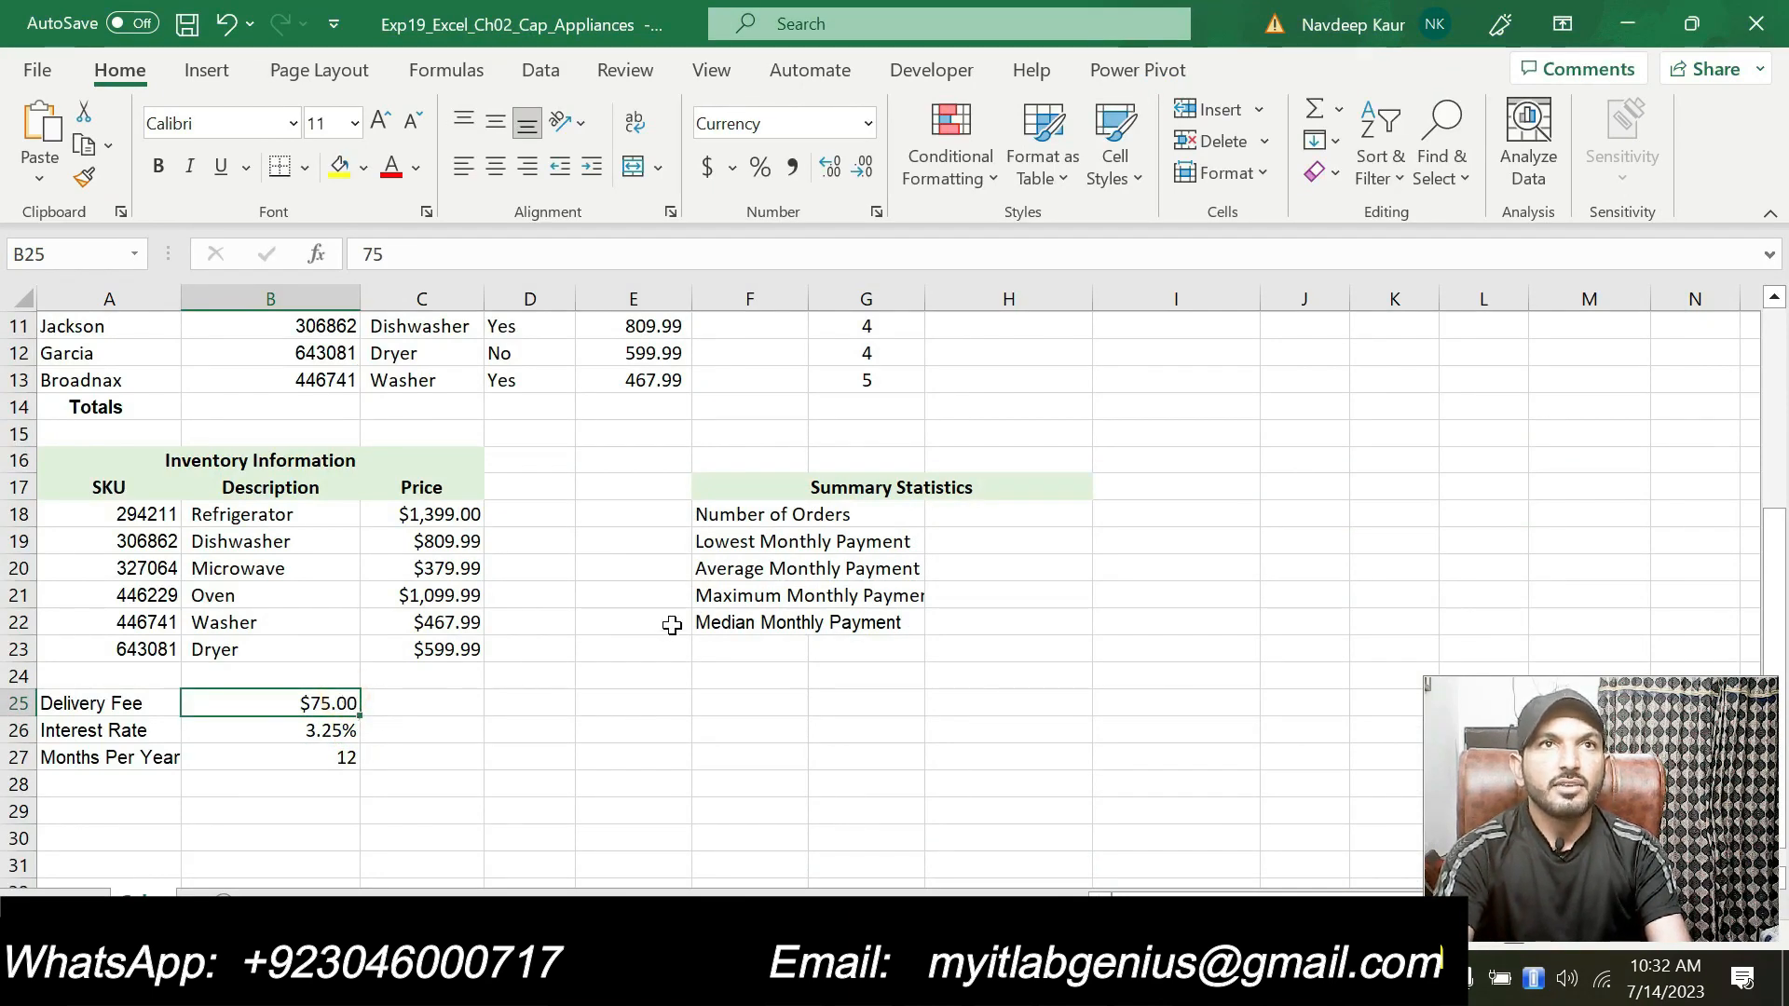
pyautogui.scroll(2, 672, 626)
pyautogui.scroll(-1, 672, 625)
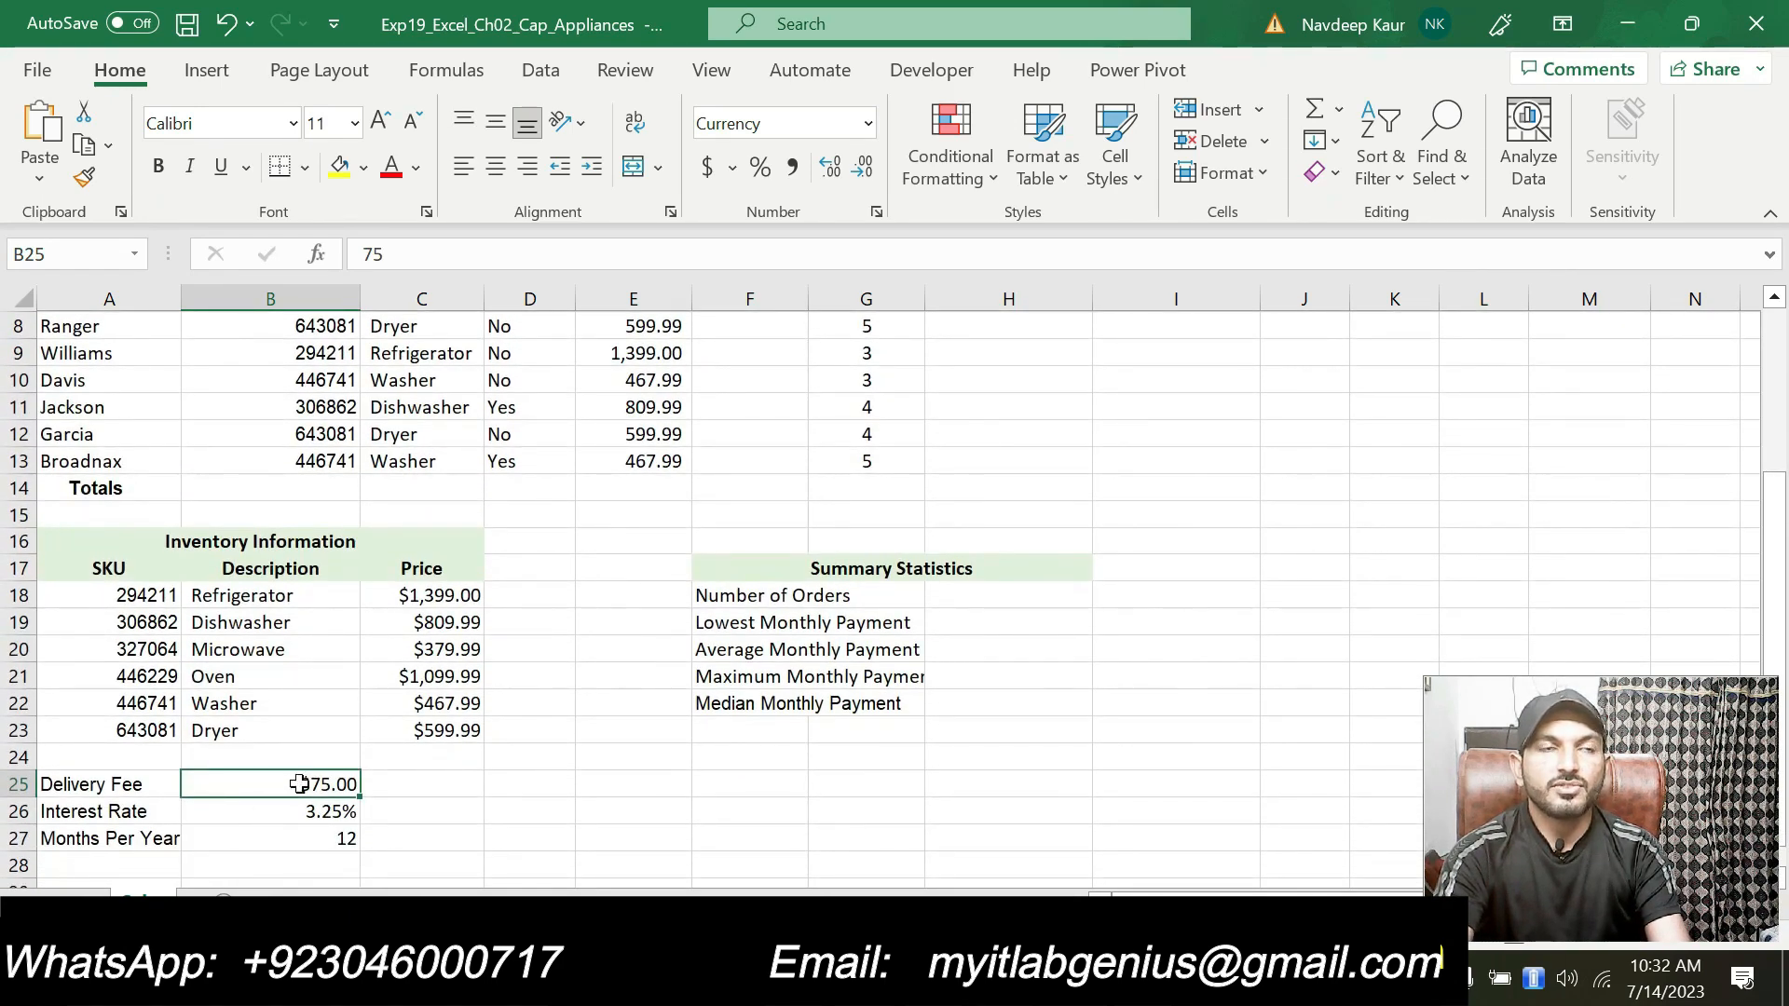
pyautogui.scroll(3, 563, 739)
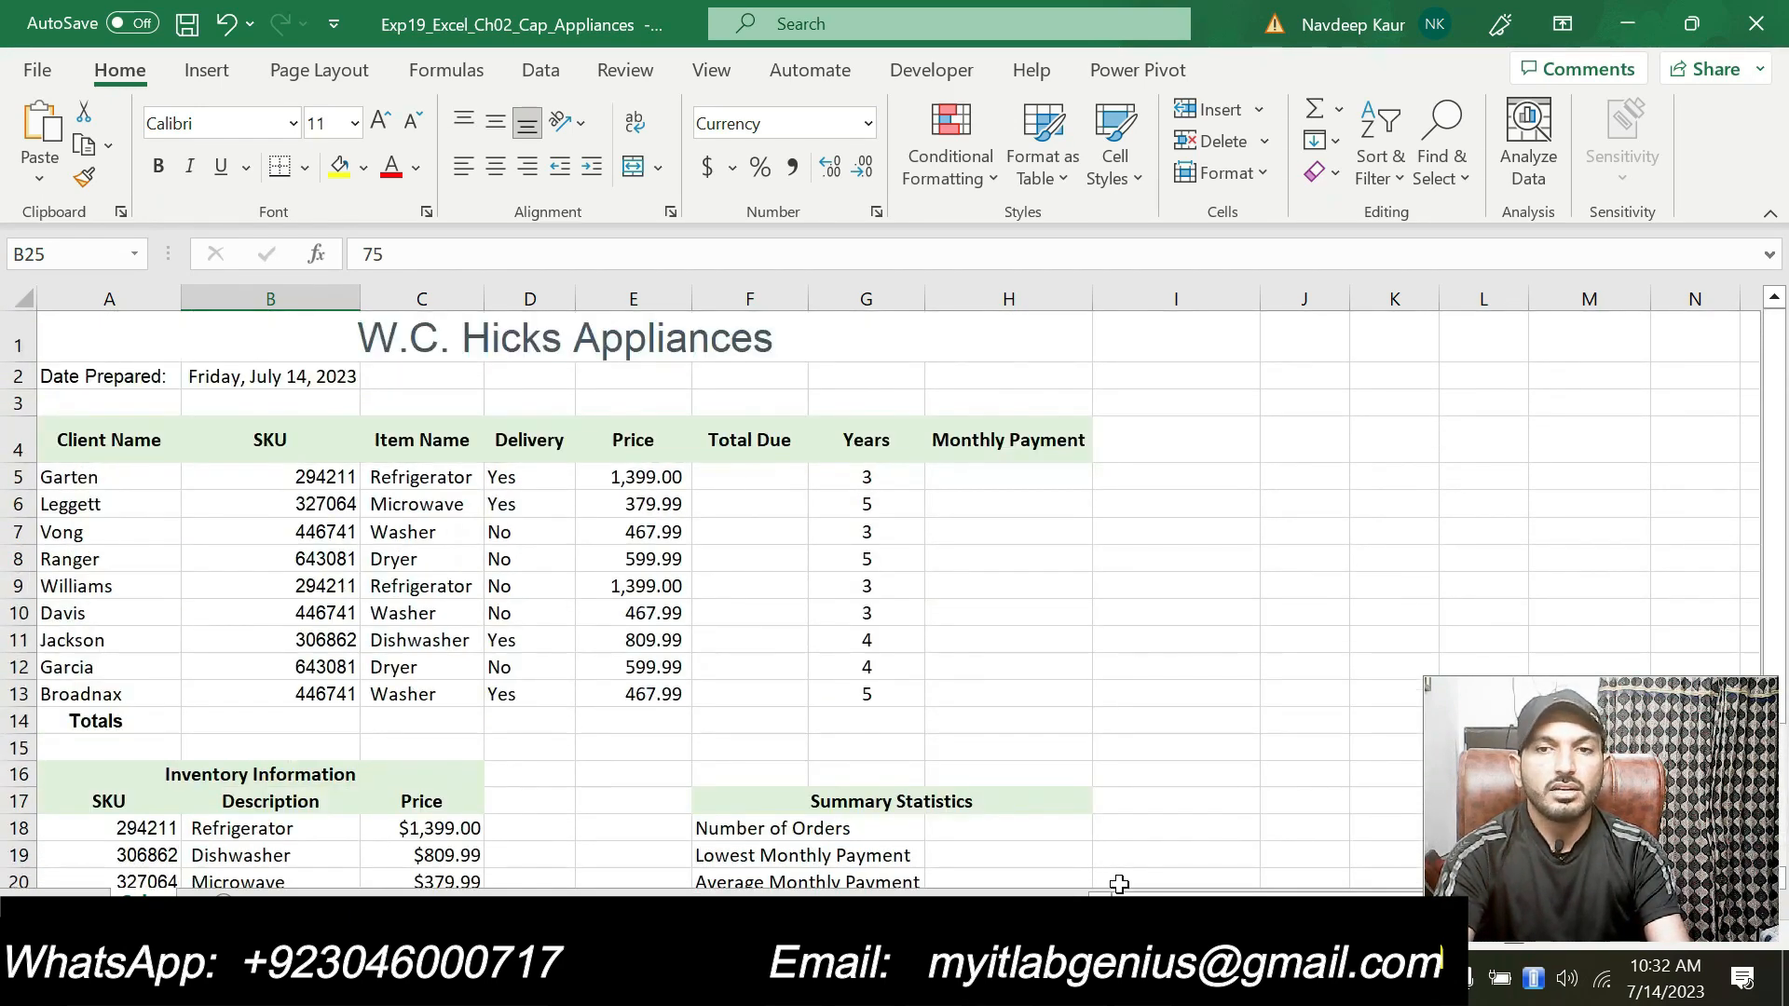
pyautogui.hotkey('alt', 'Tab')
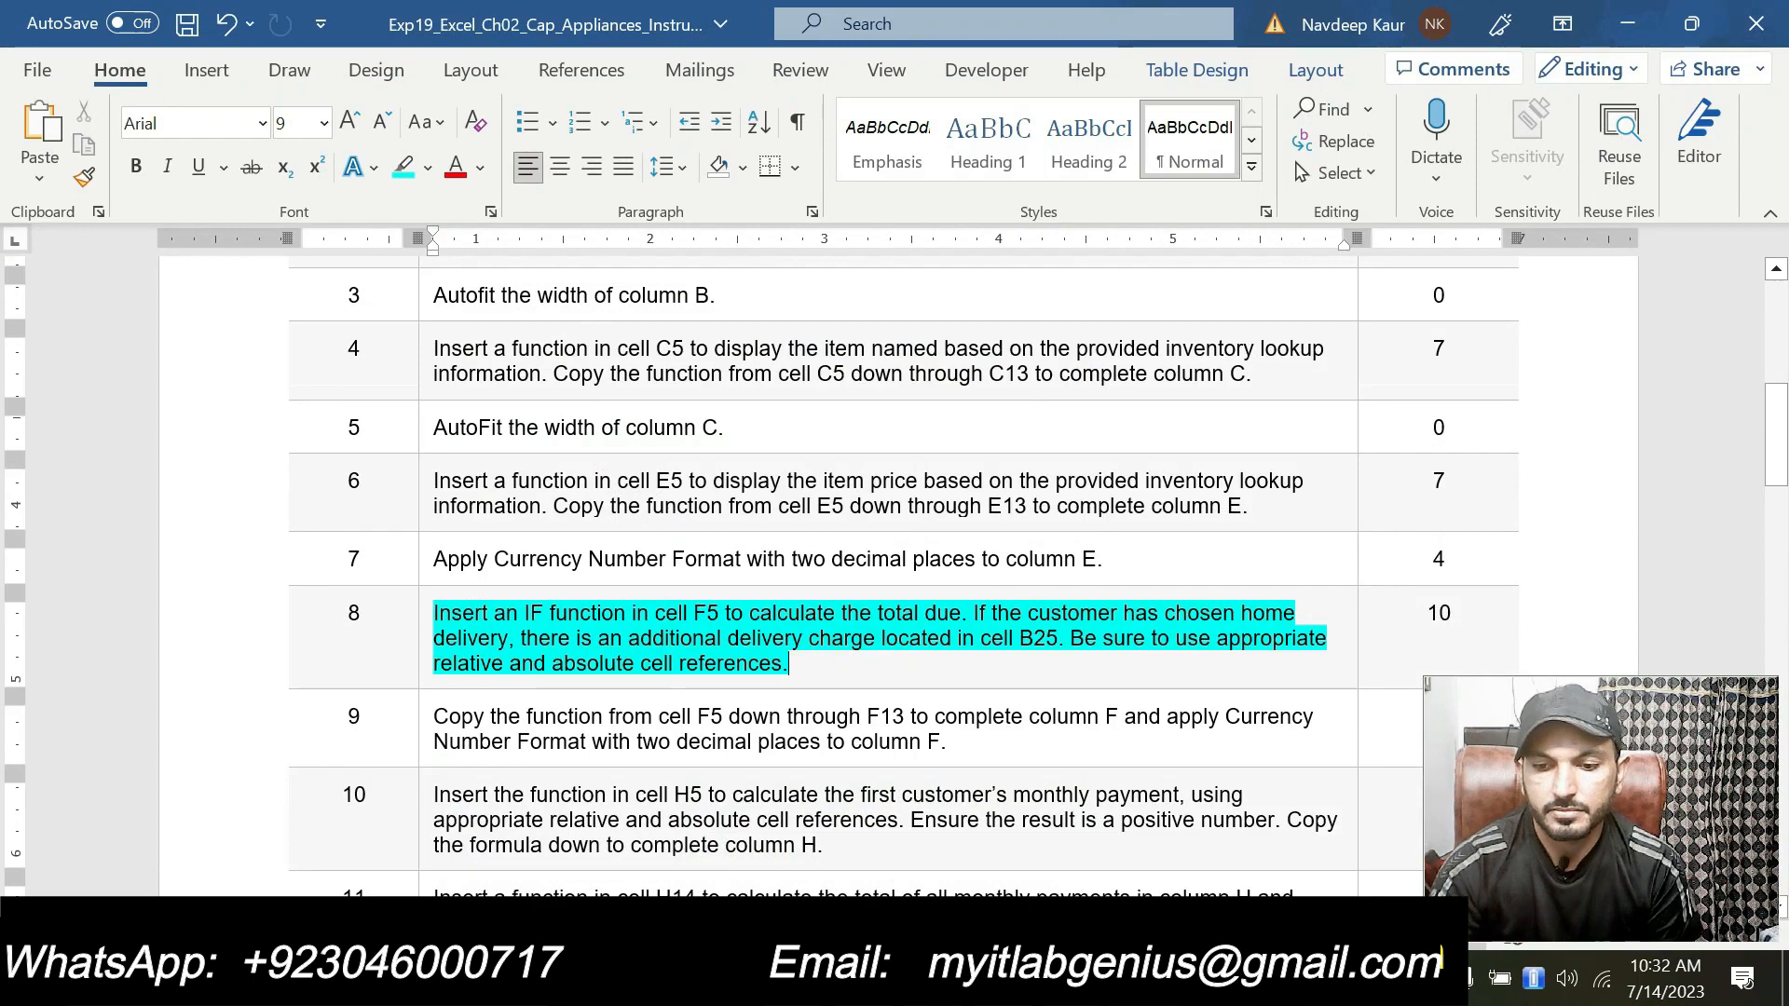
pyautogui.hotkey('alt', 'Tab')
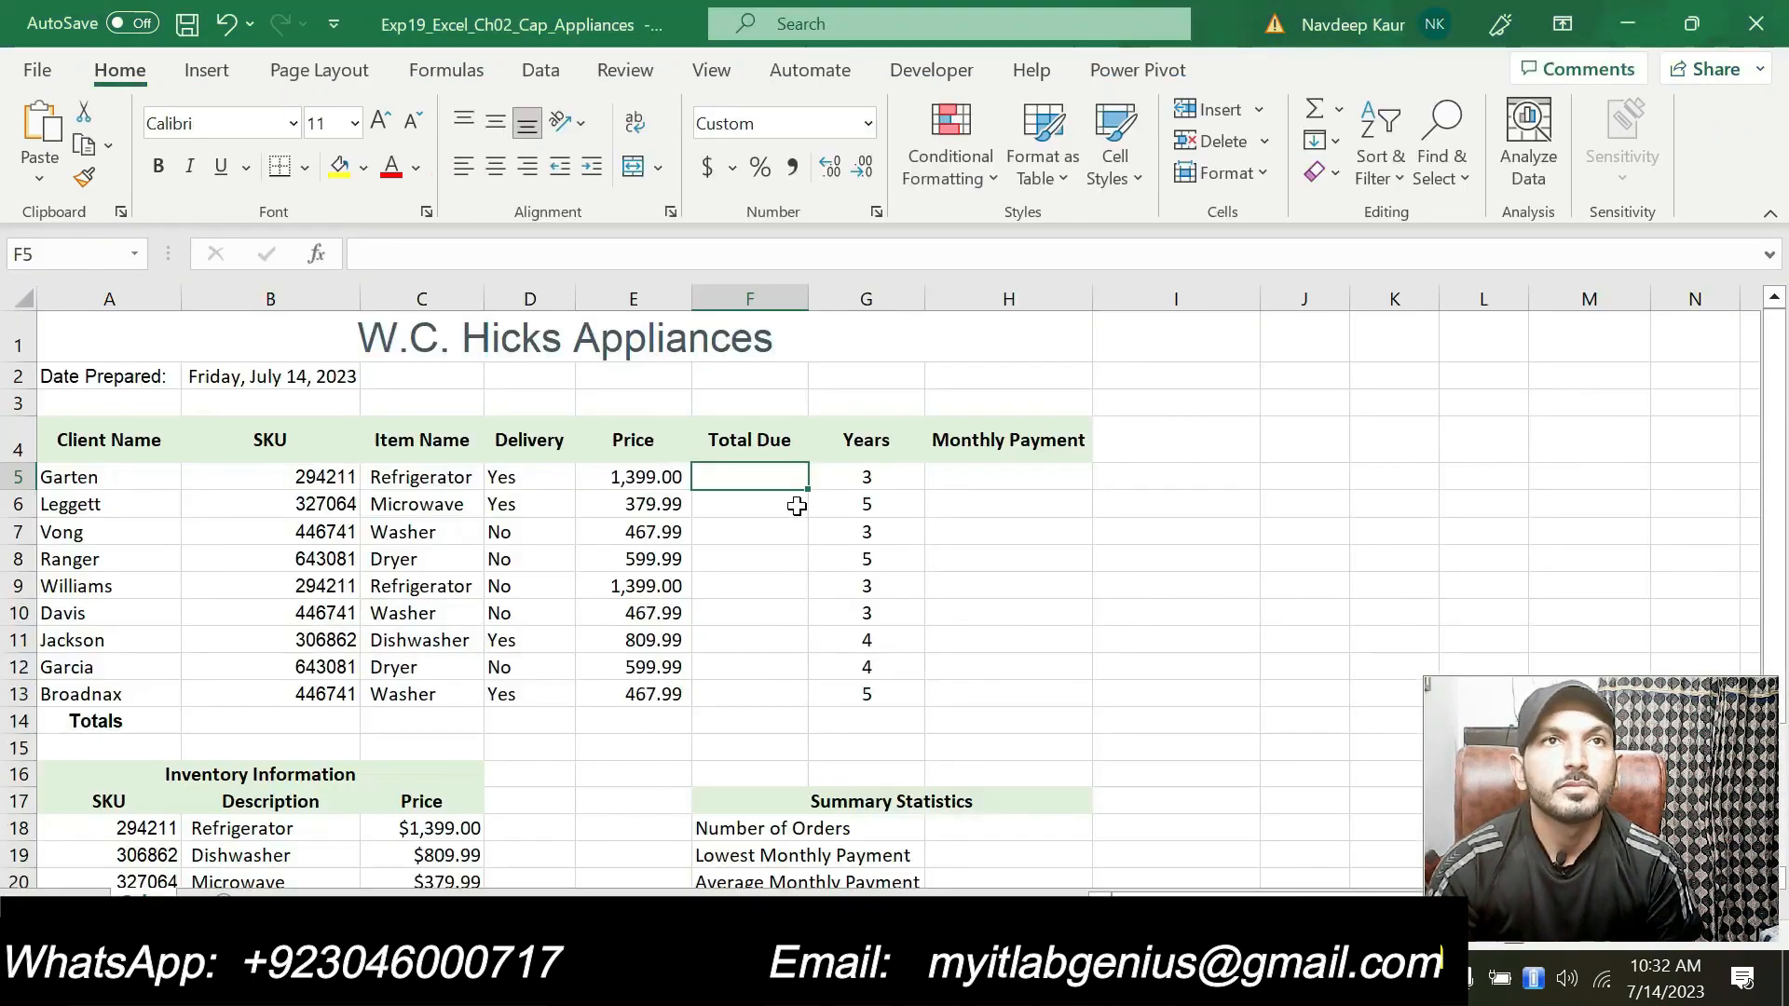
# Step: Start an IF function in F5 and enter the logical test D5="Yes" in the function arguments
pyautogui.write('=')
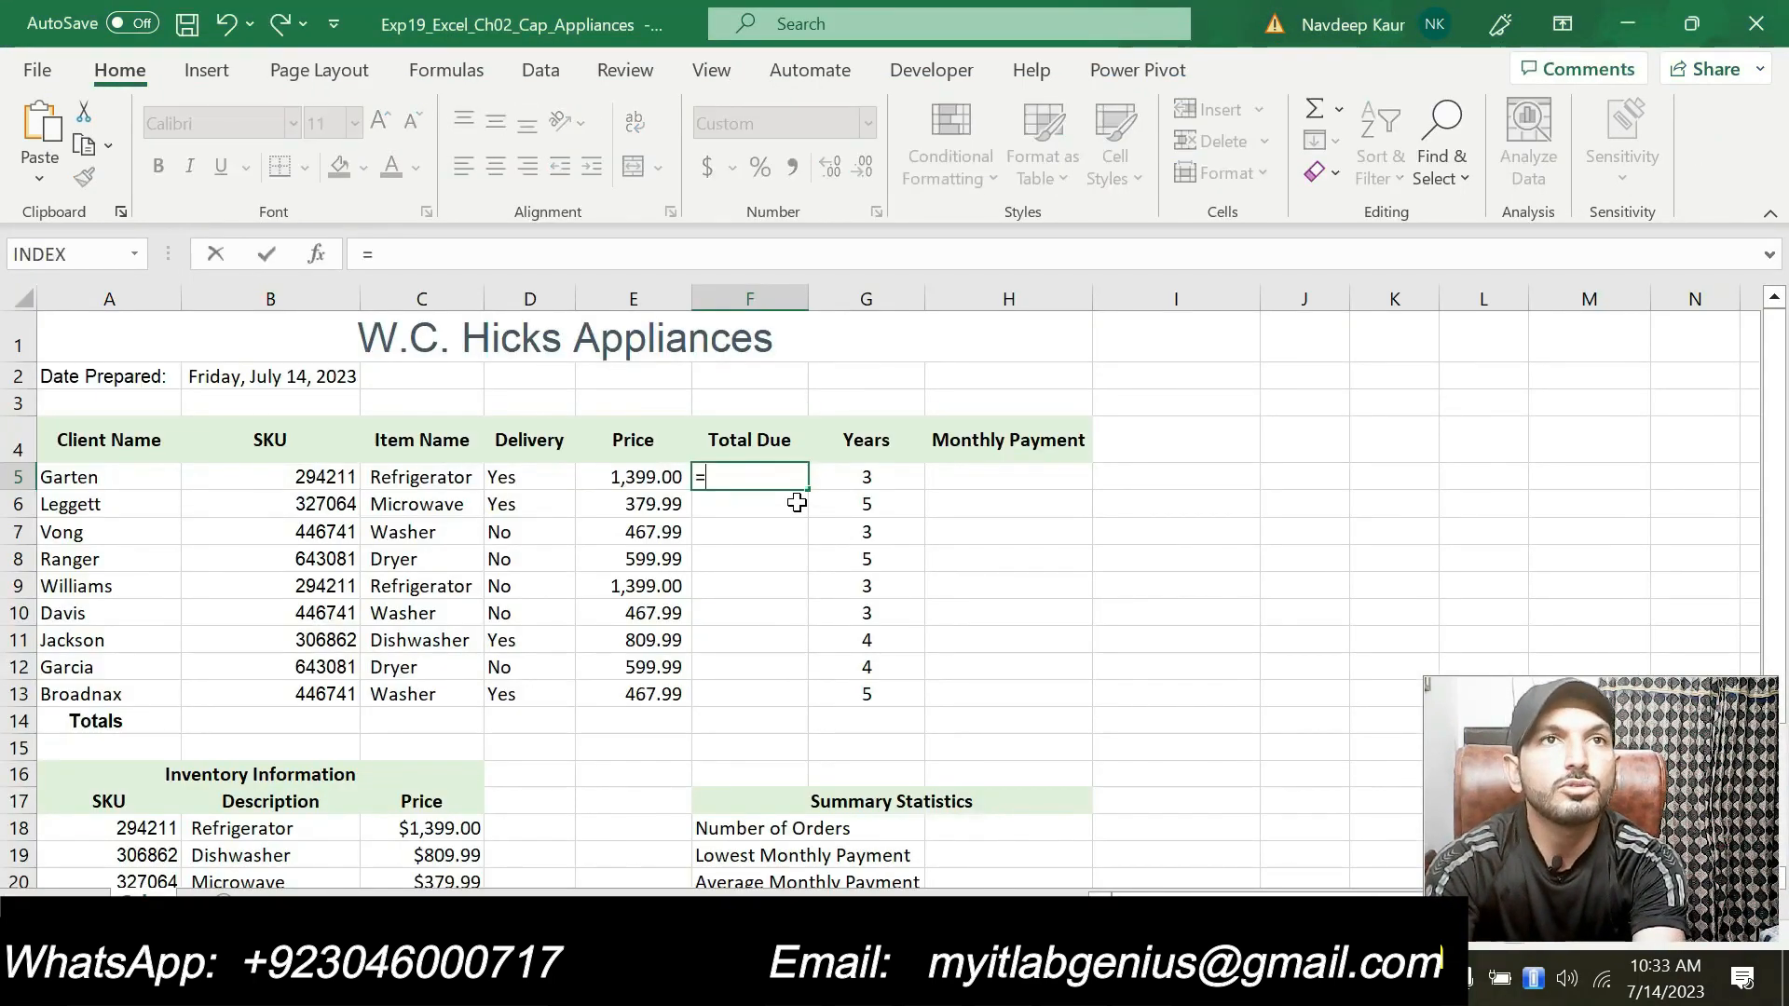
pyautogui.write('IF')
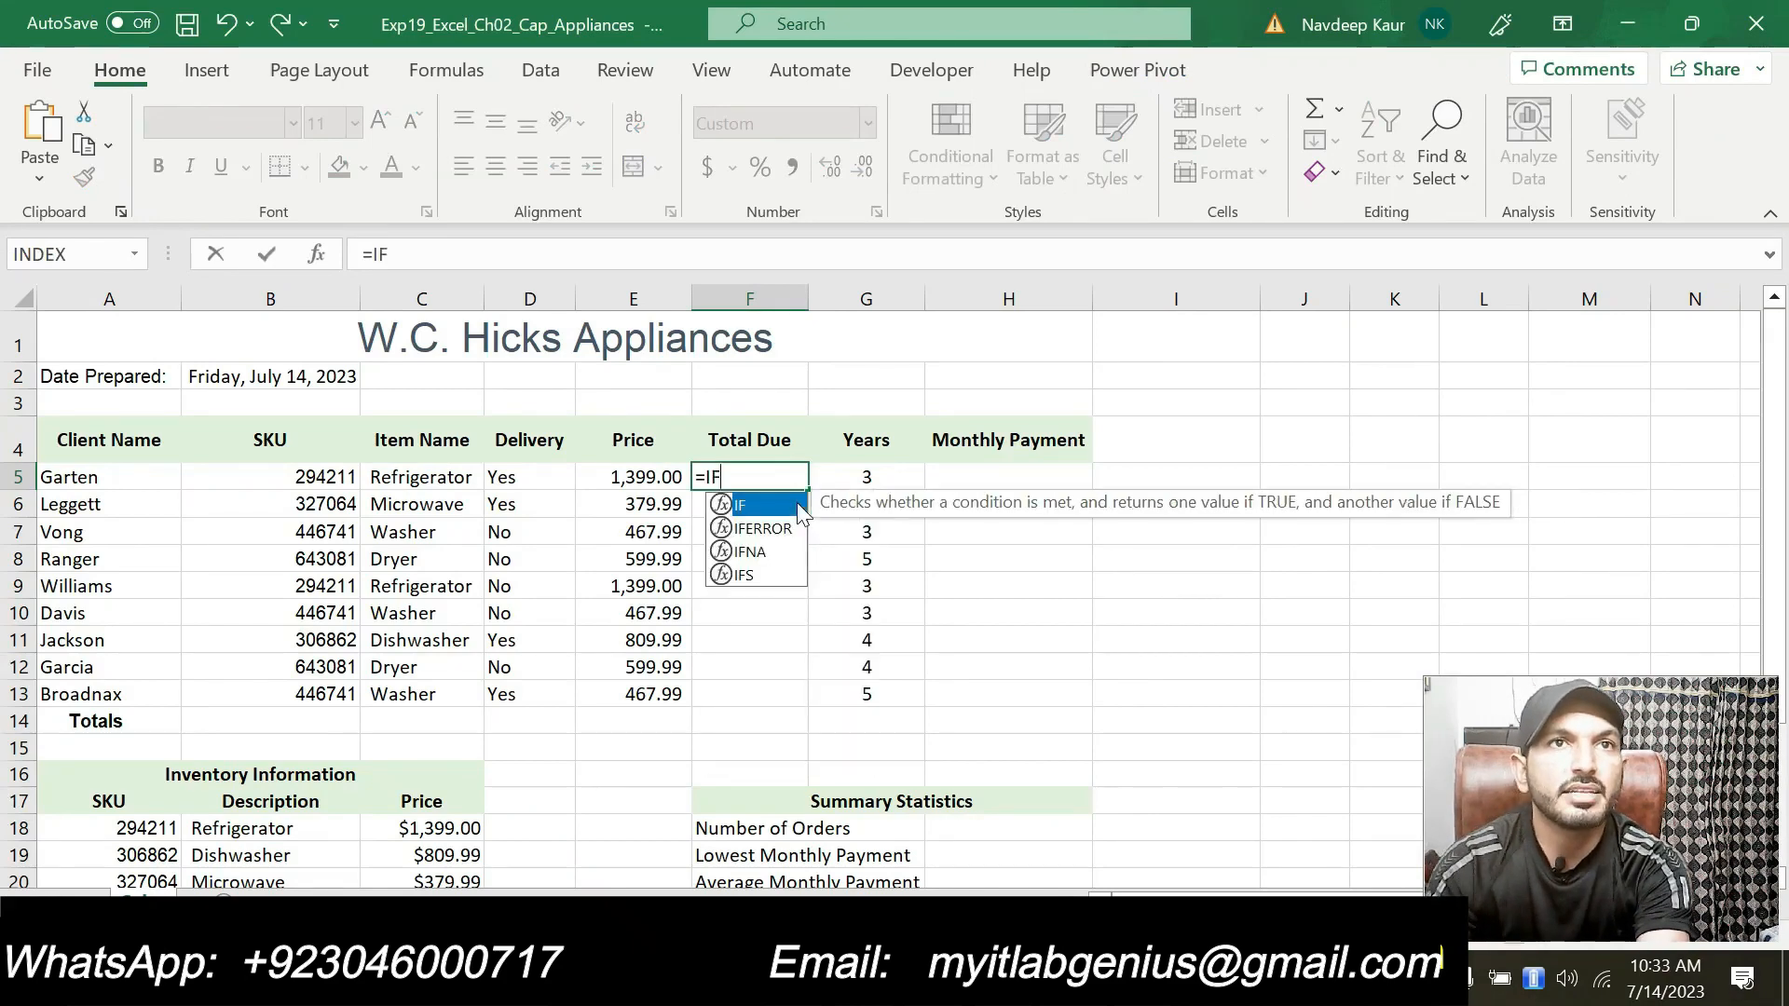
pyautogui.doubleClick(771, 505)
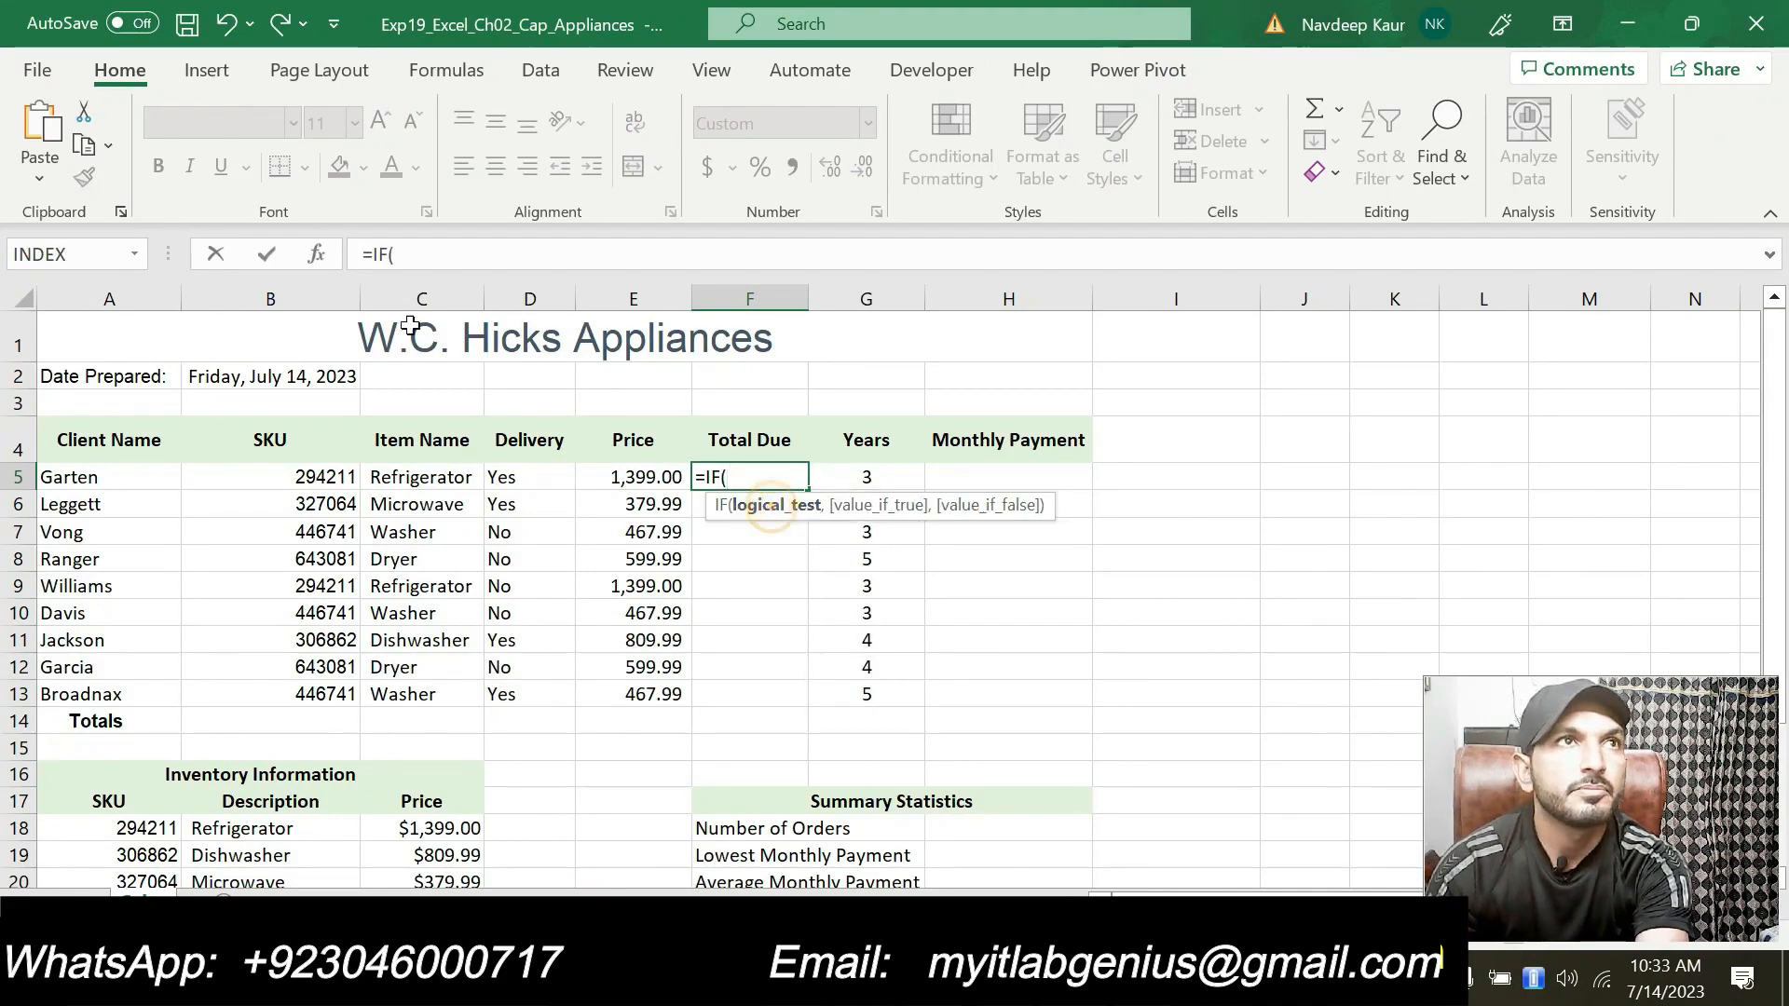
pyautogui.click(317, 256)
pyautogui.moveTo(1053, 419); pyautogui.dragTo(1202, 467)
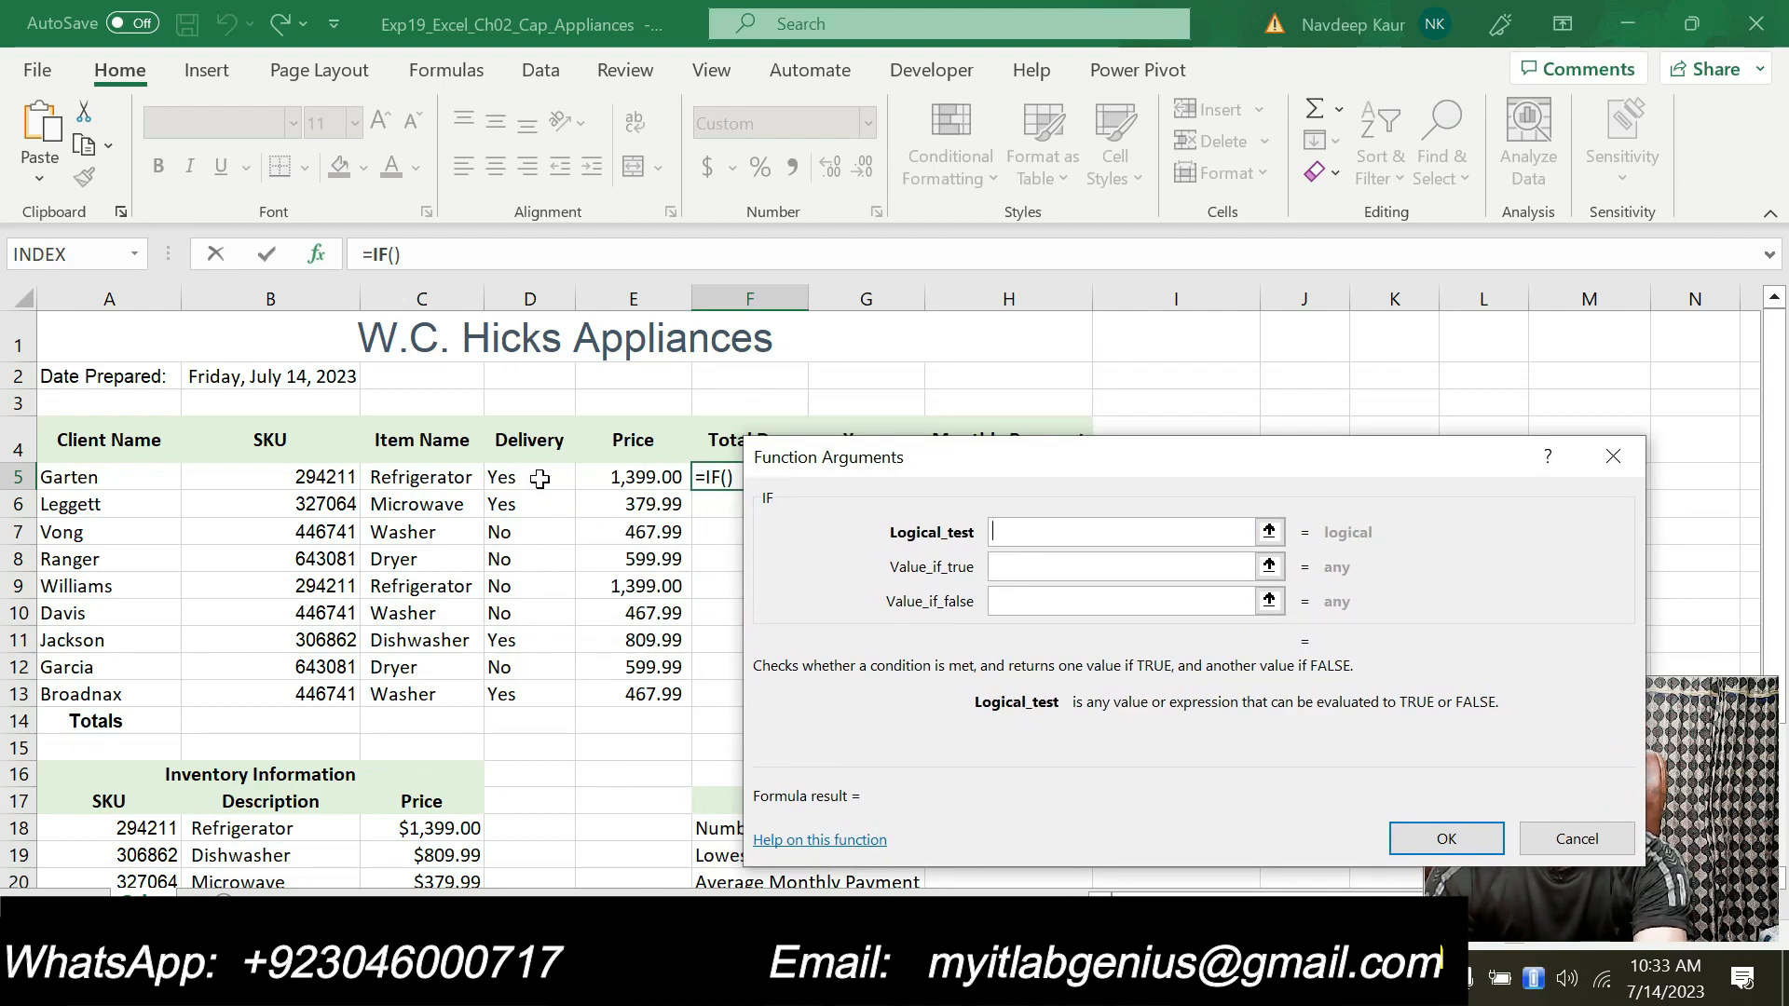
pyautogui.write('D5="Y')
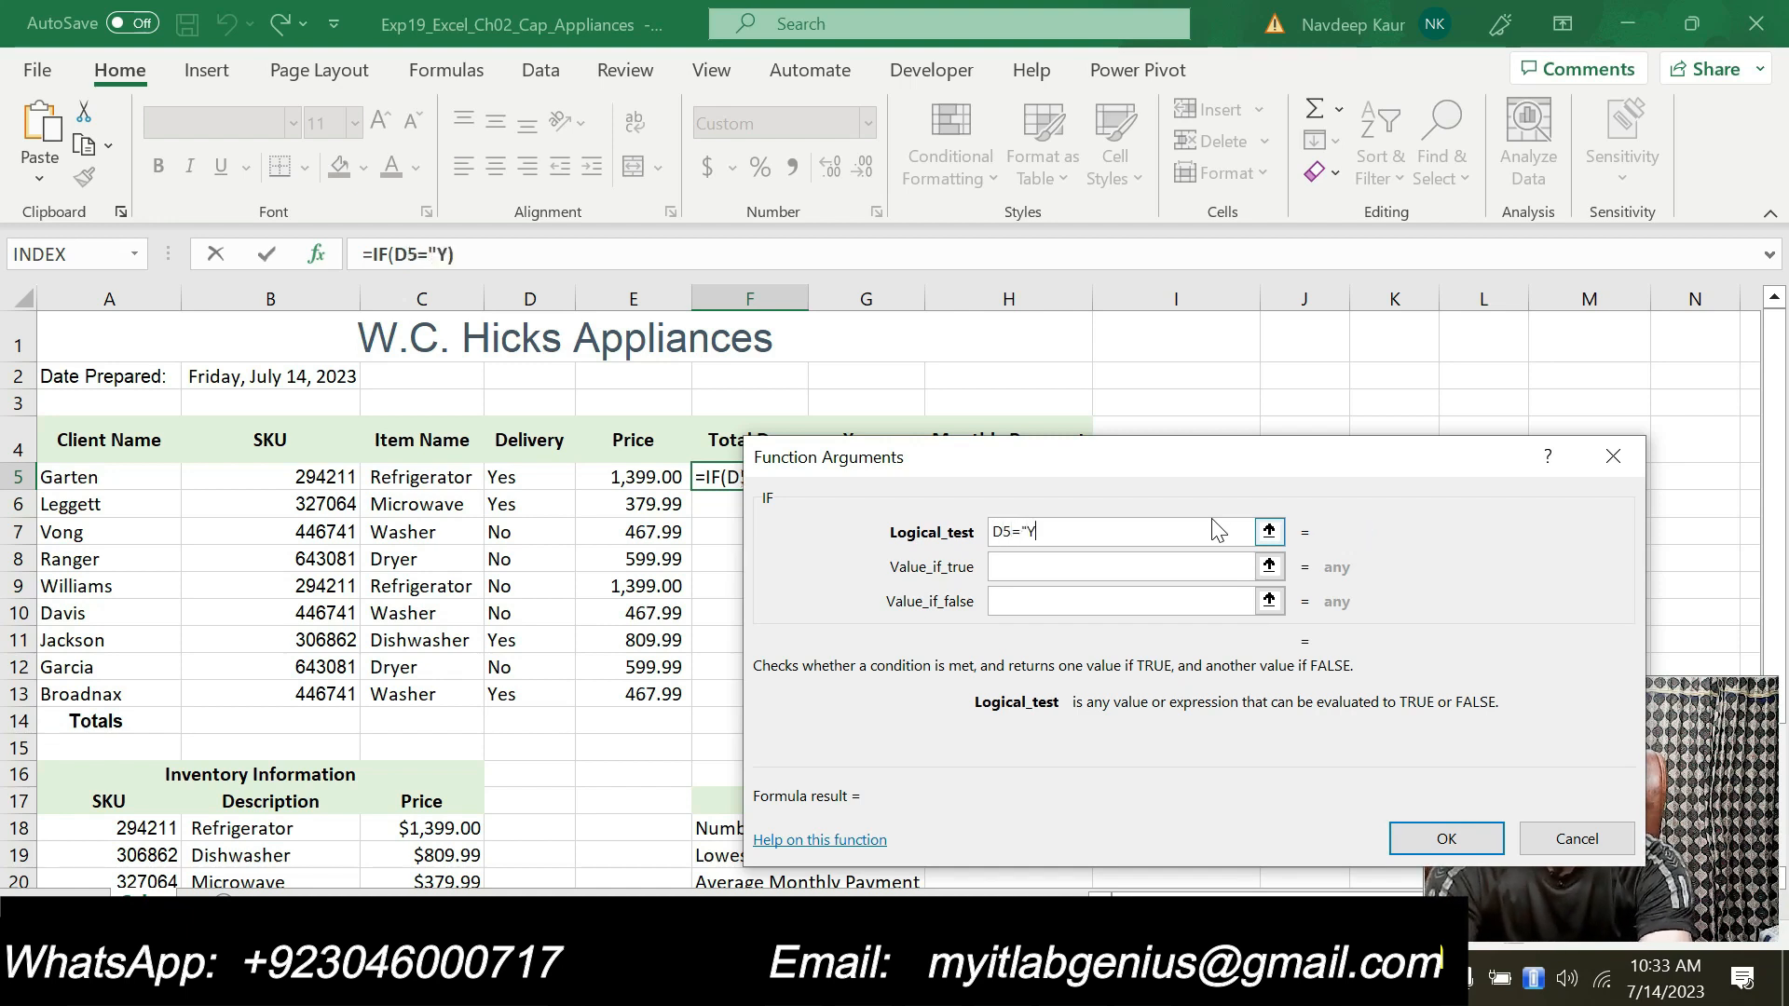
pyautogui.write('es')
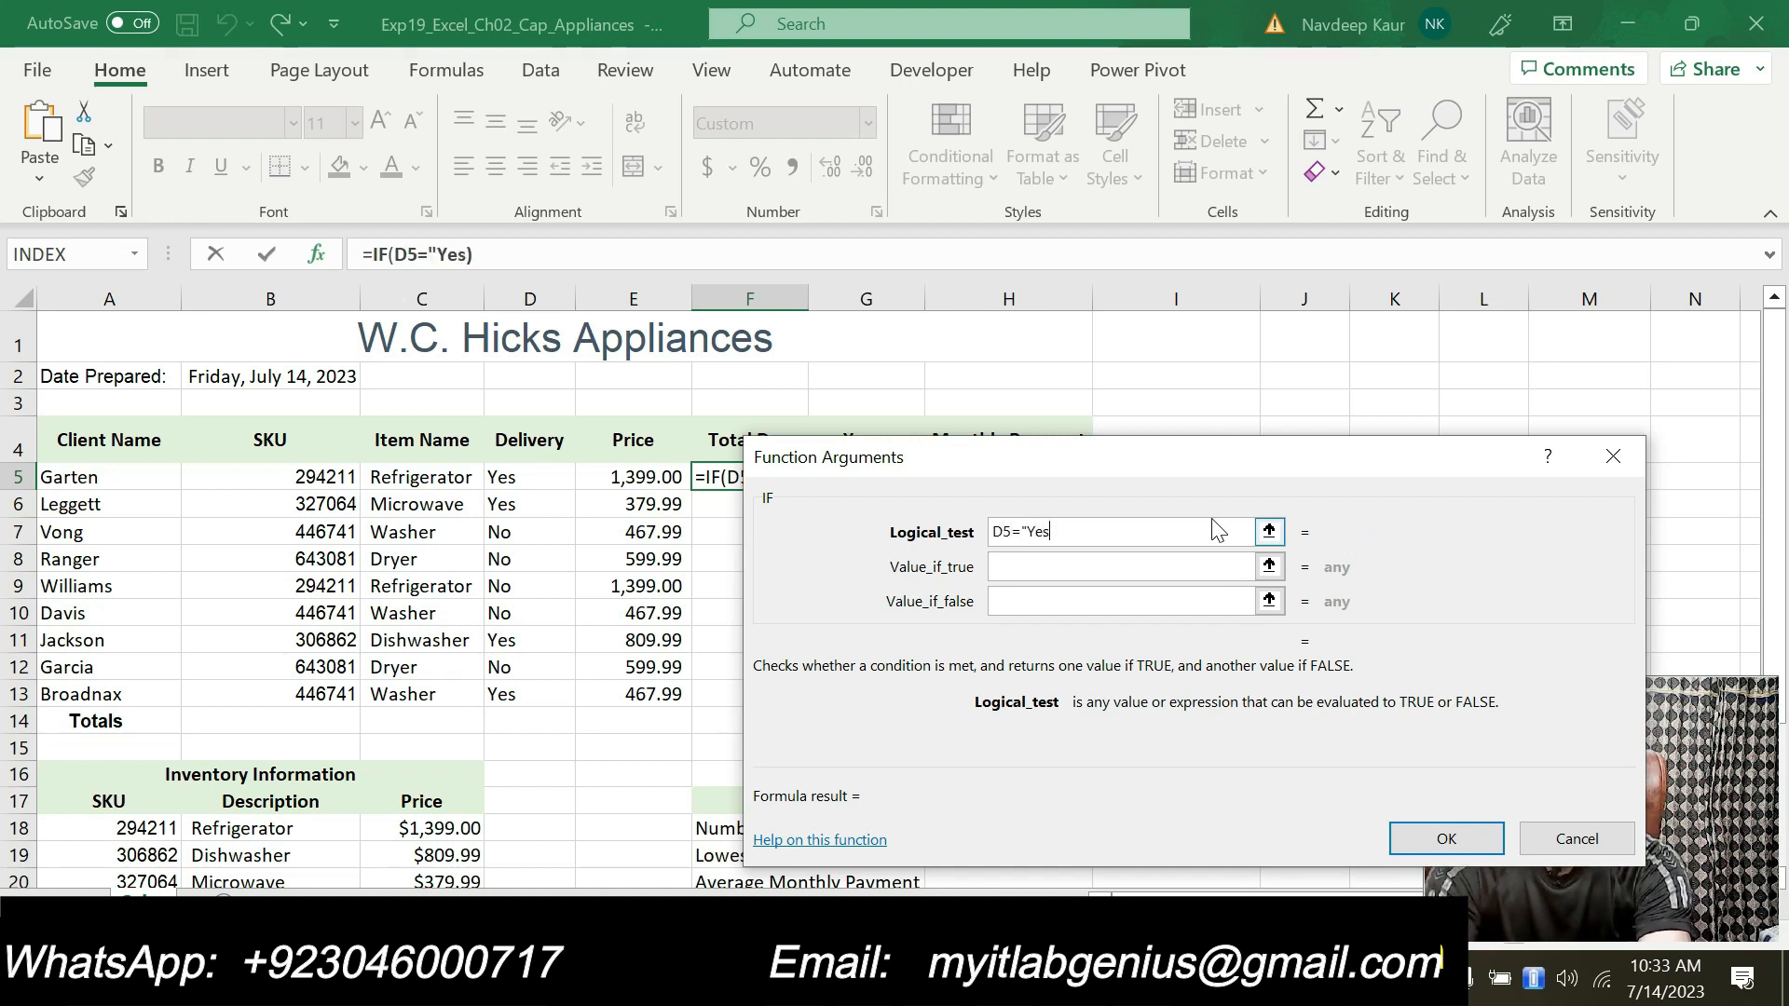
pyautogui.write('"')
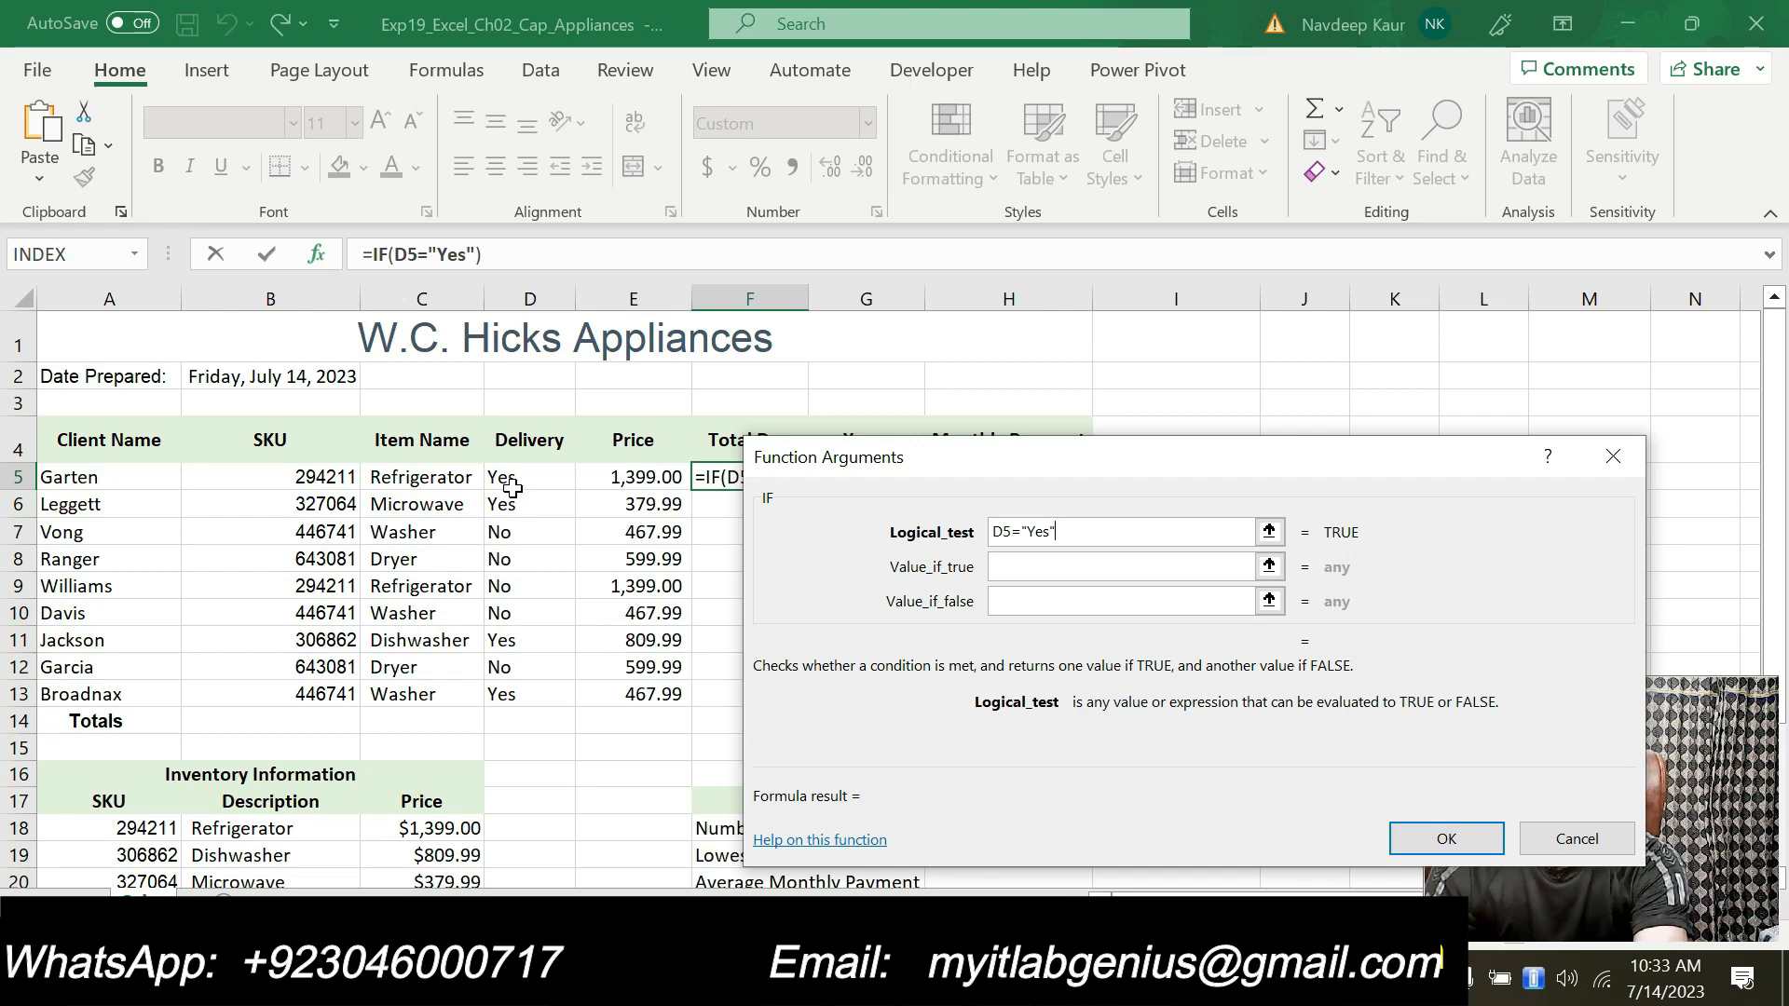
# Step: Set the IF function's value if true to E5+$B$25, using an absolute reference to the delivery fee
pyautogui.click(1034, 566)
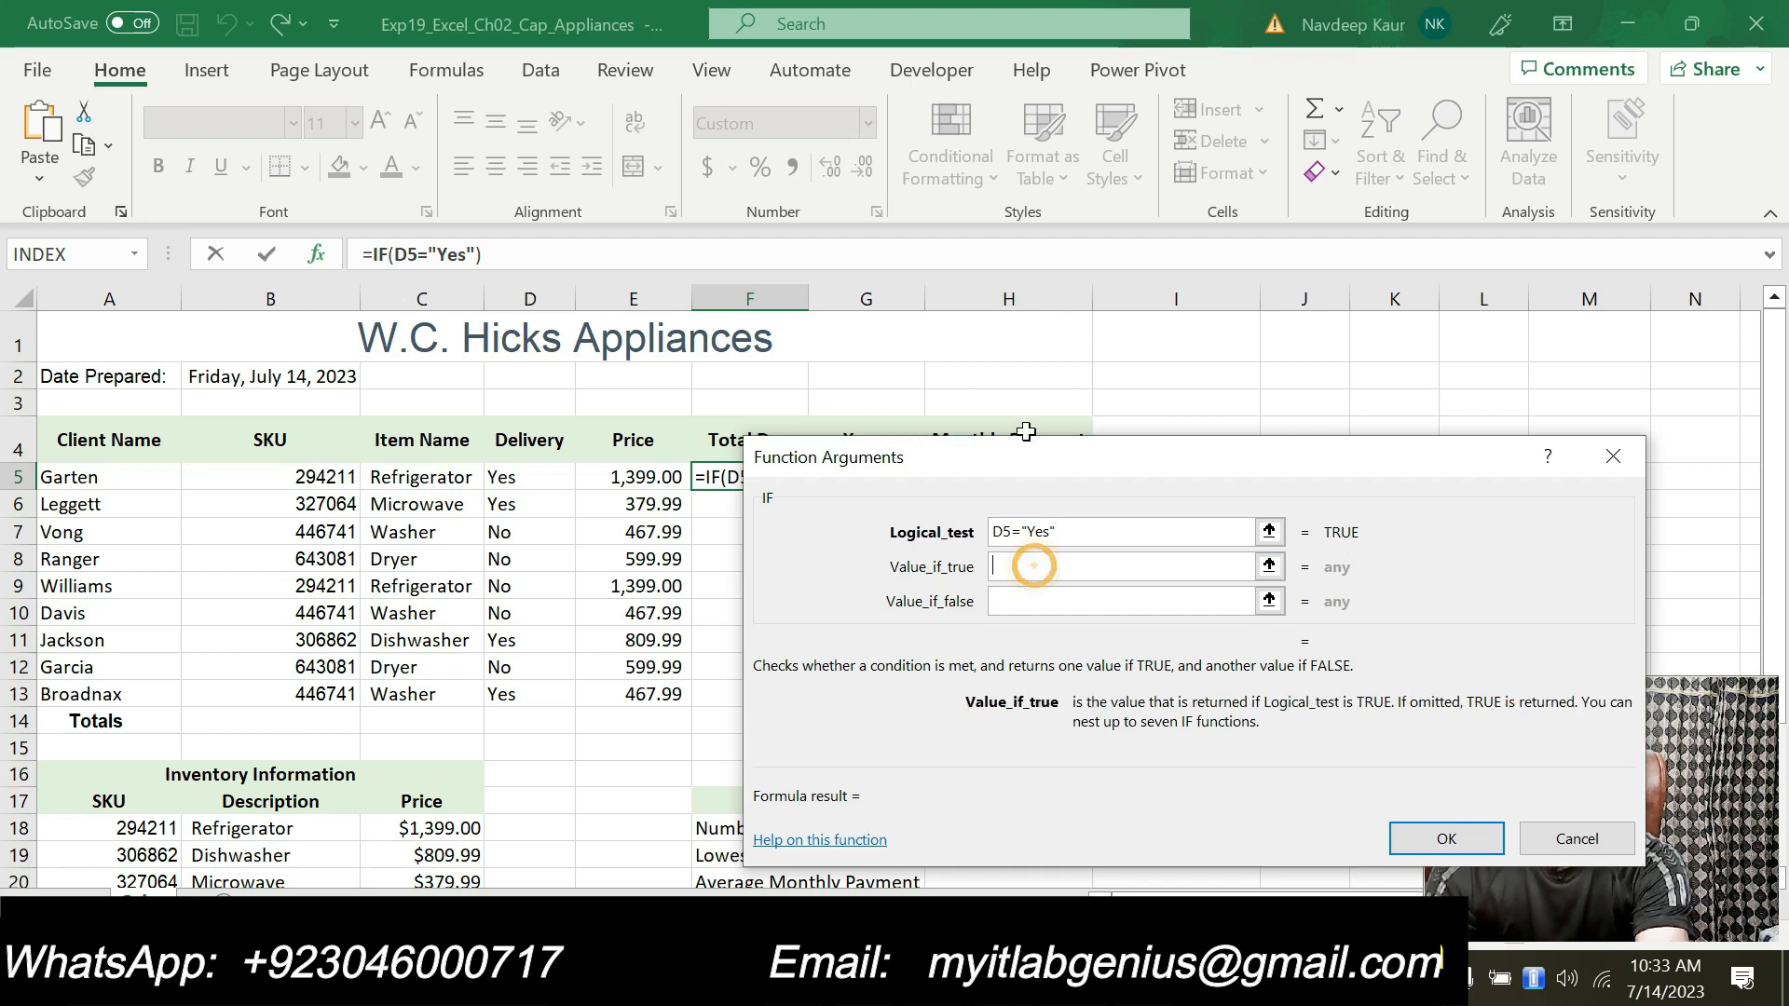
pyautogui.click(1025, 431)
pyautogui.moveTo(1029, 466); pyautogui.dragTo(1144, 390)
pyautogui.press('BackSpace')
pyautogui.press('BackSpace')
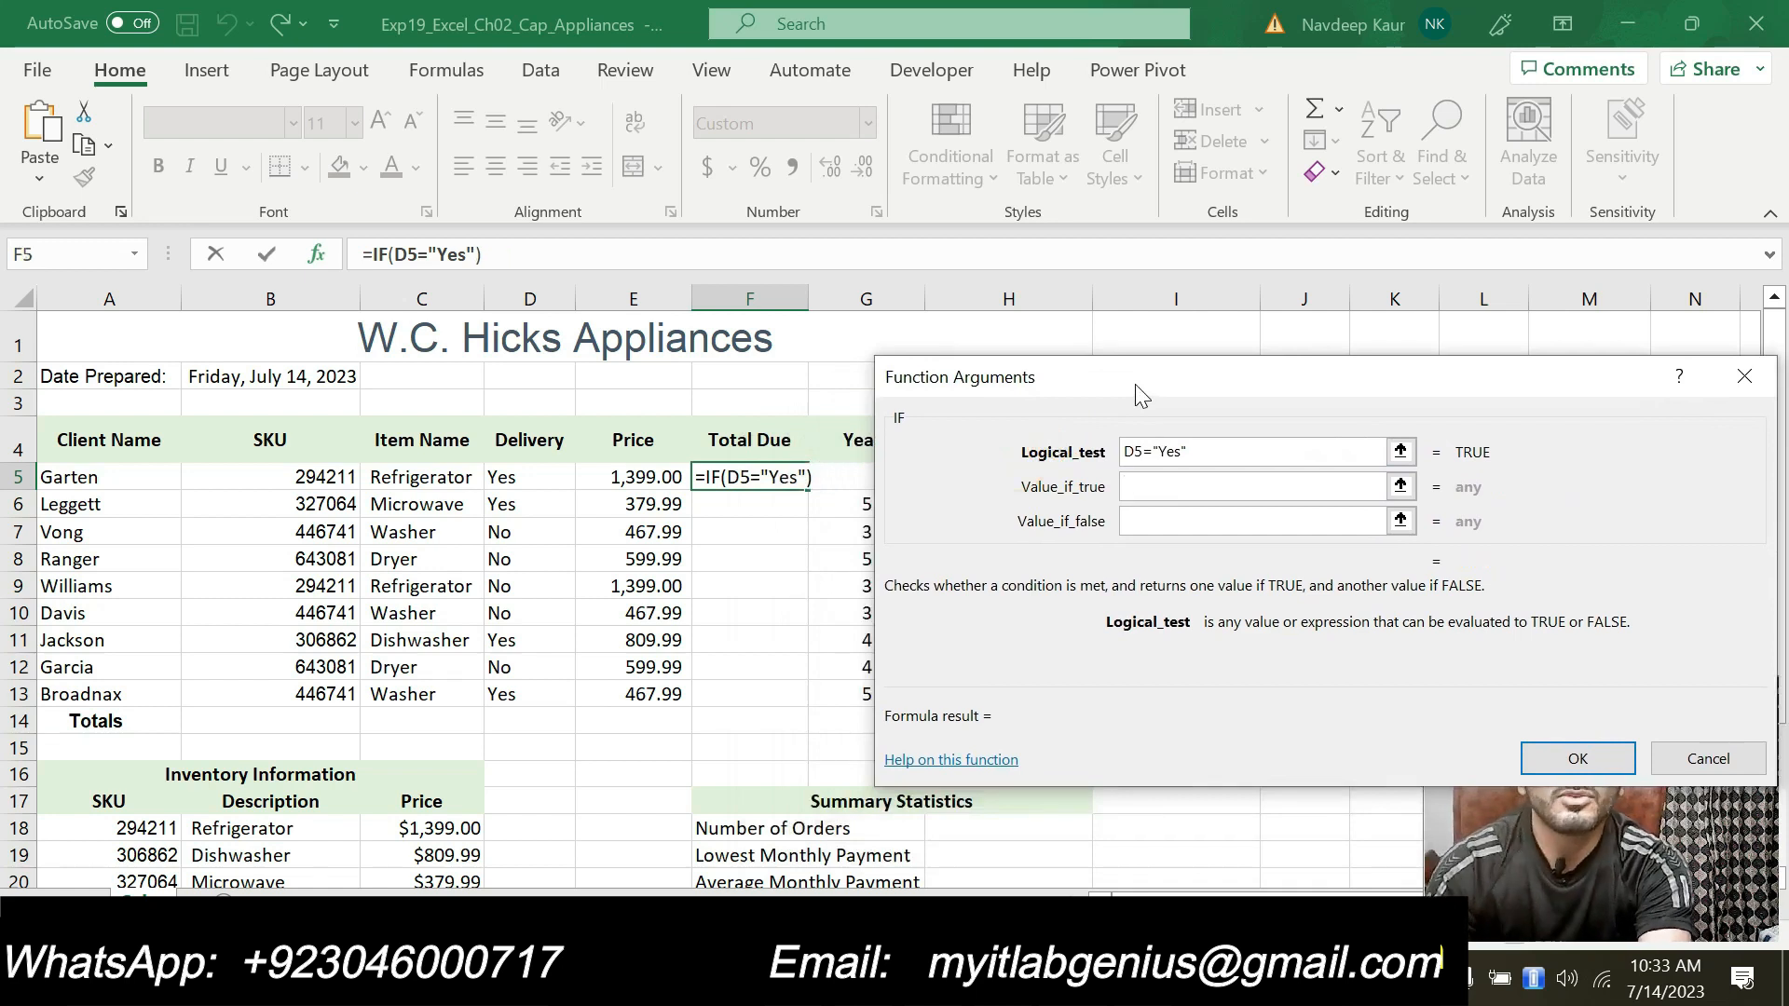
pyautogui.click(659, 477)
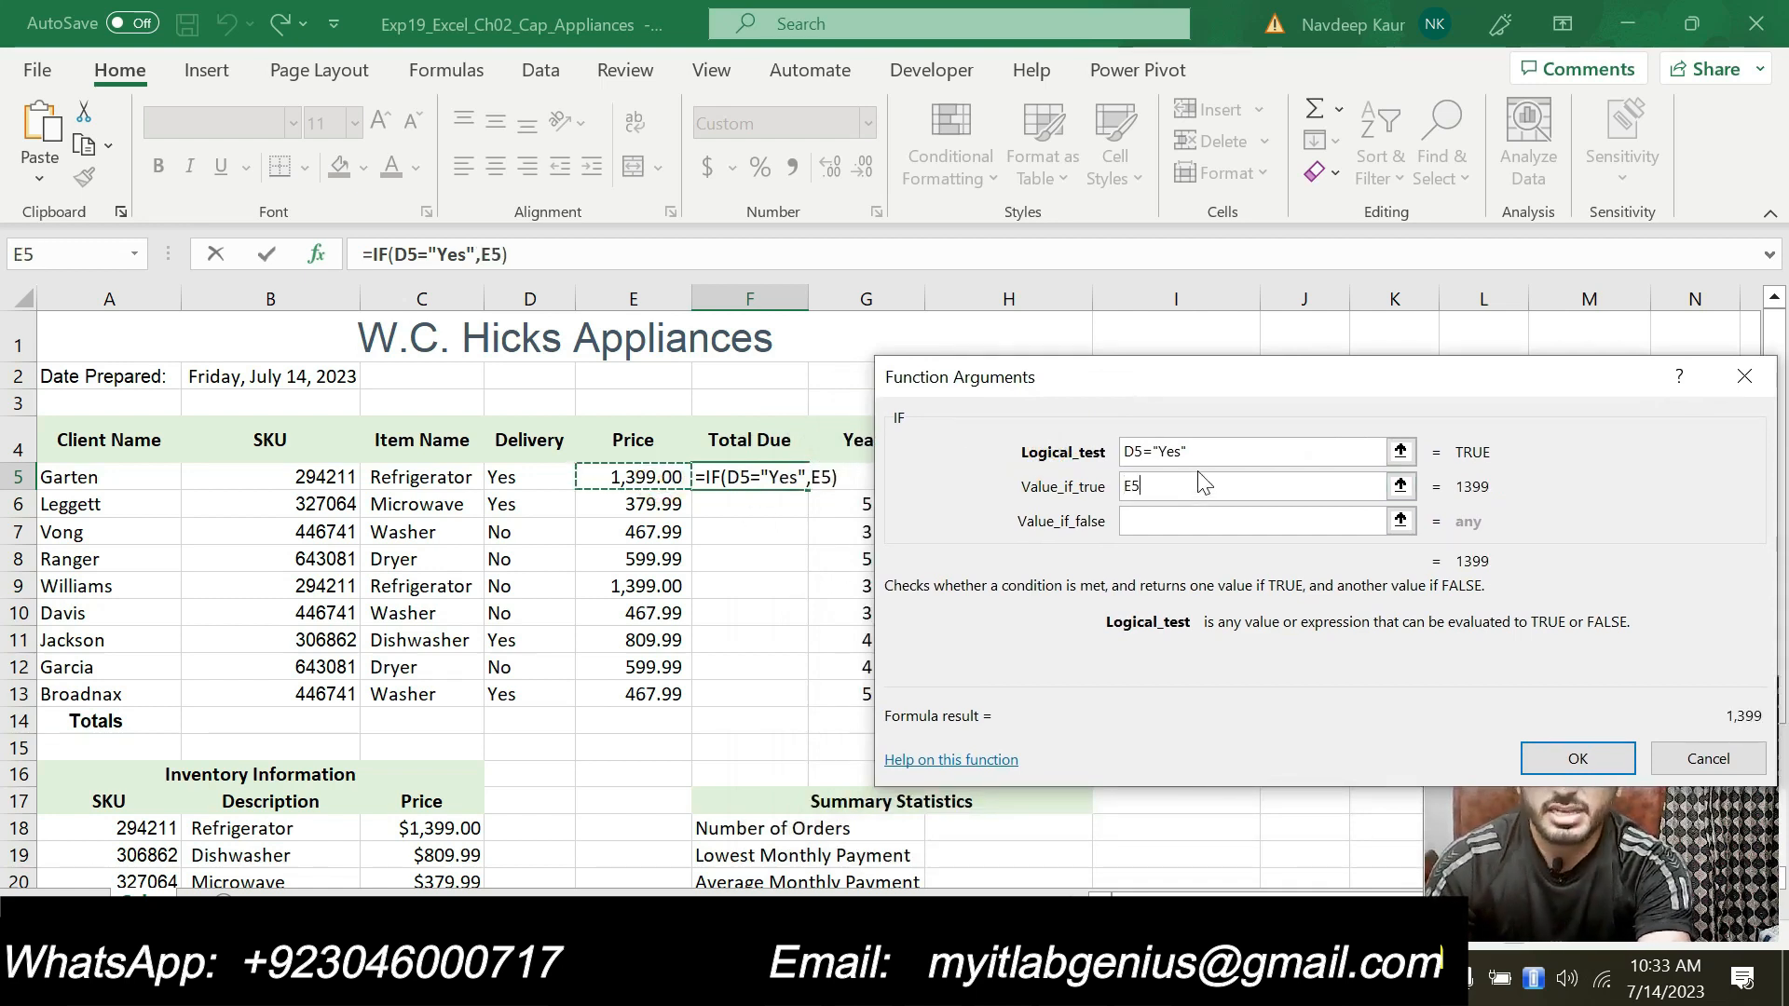
pyautogui.write('+')
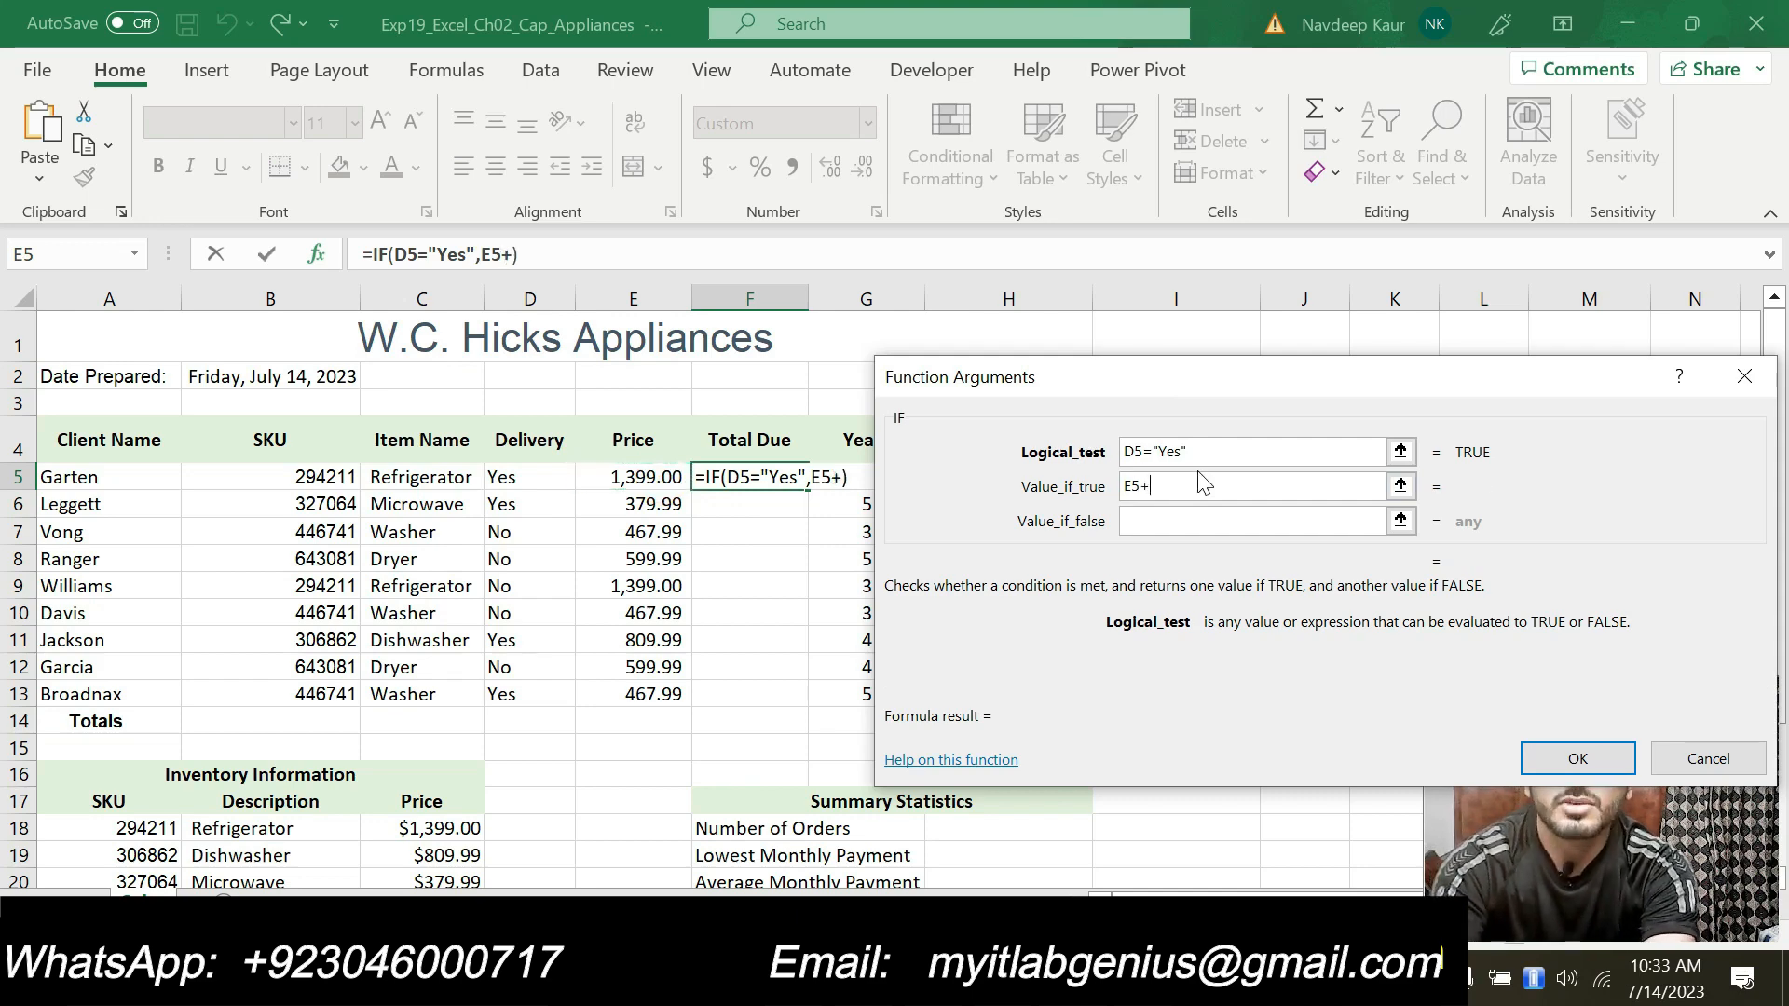
pyautogui.scroll(-3, 403, 826)
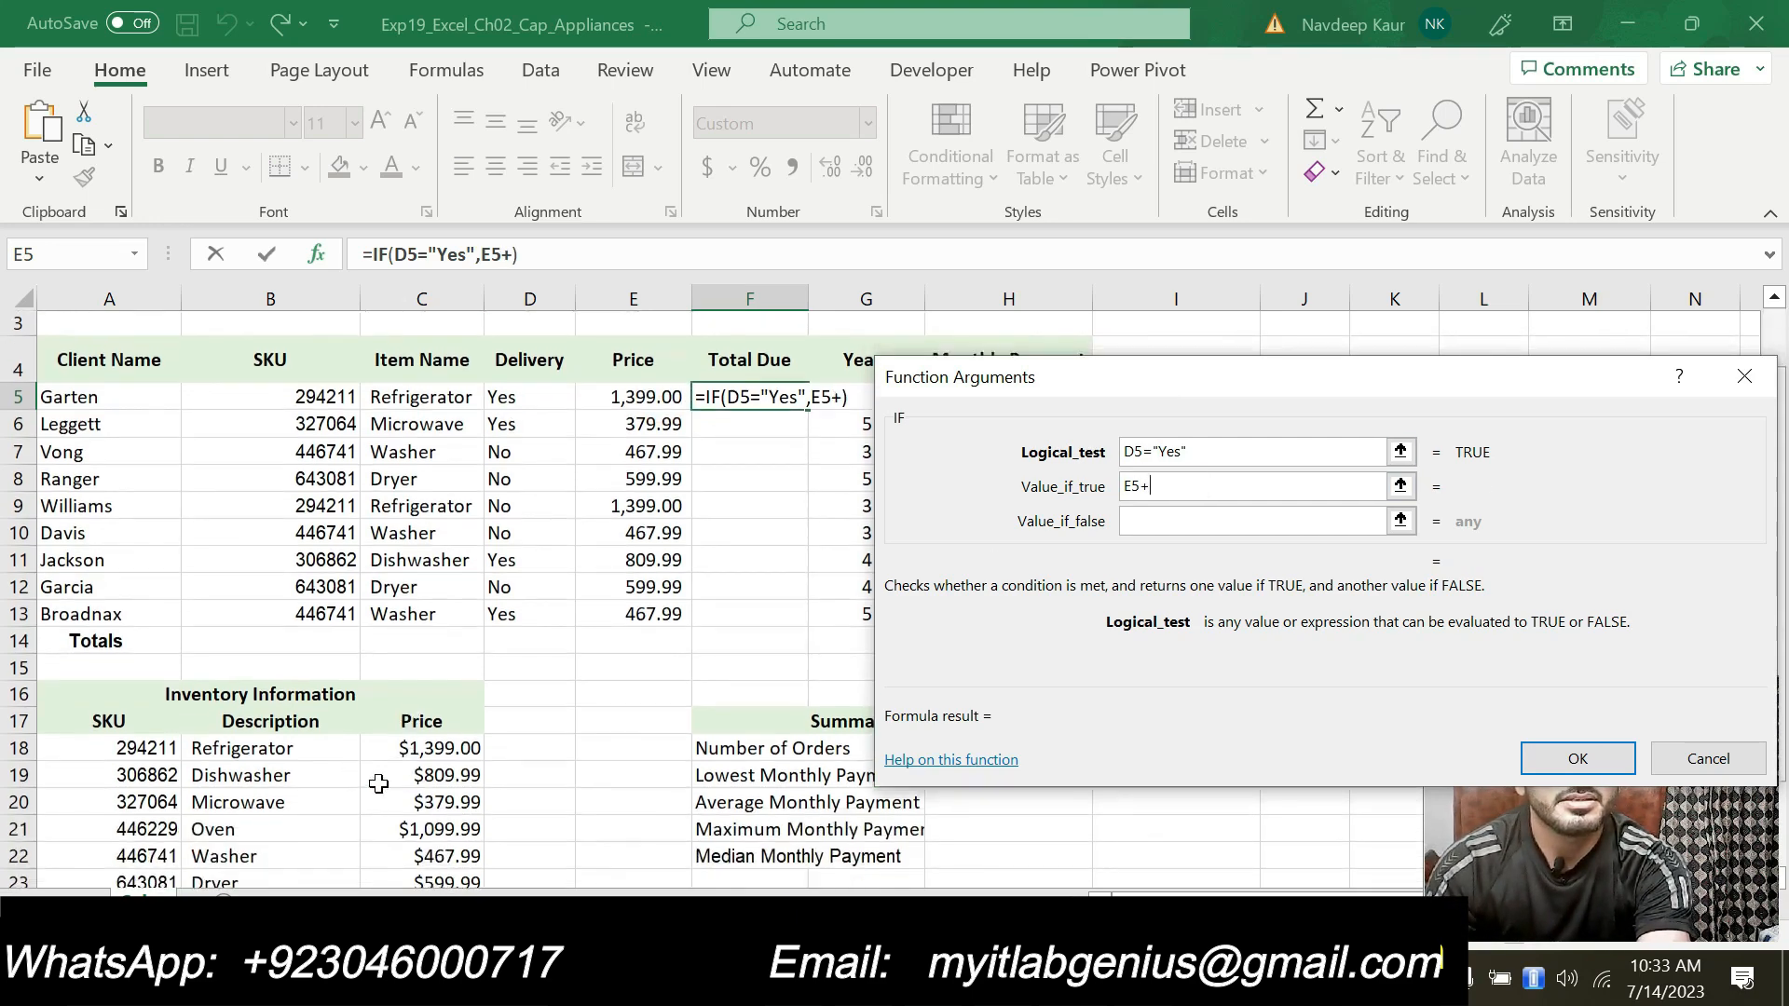
pyautogui.click(337, 694)
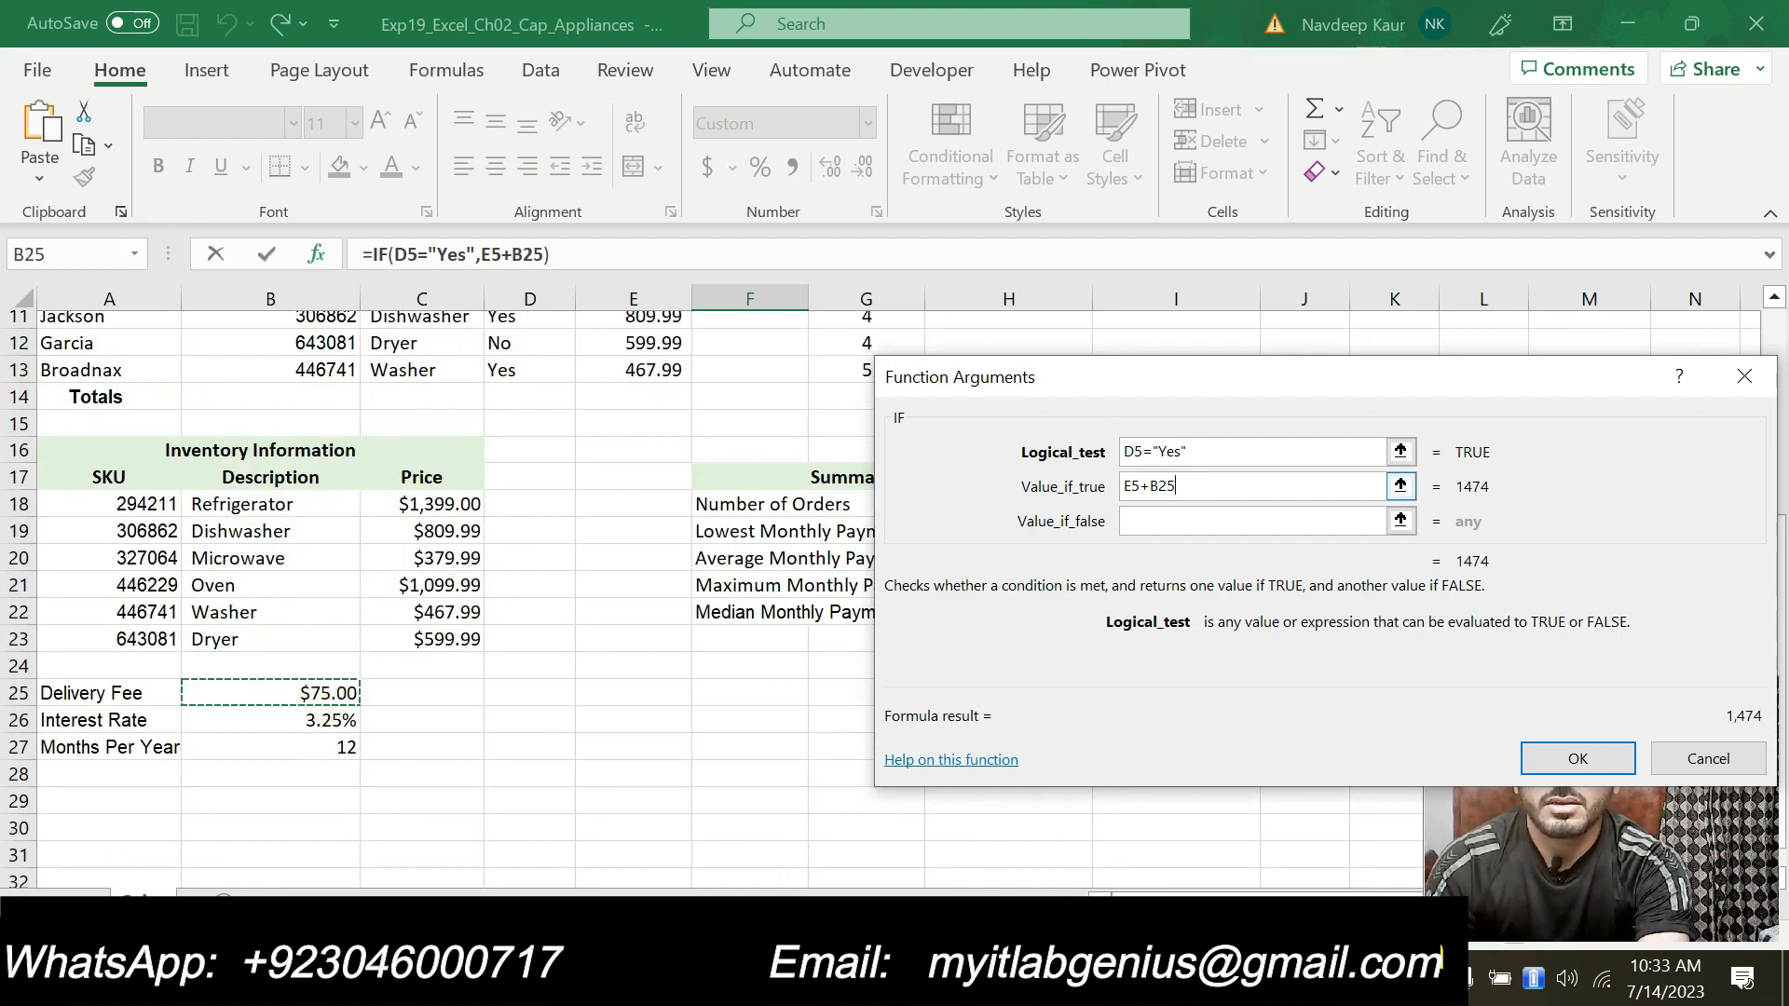
pyautogui.click(1151, 486)
pyautogui.click(1176, 520)
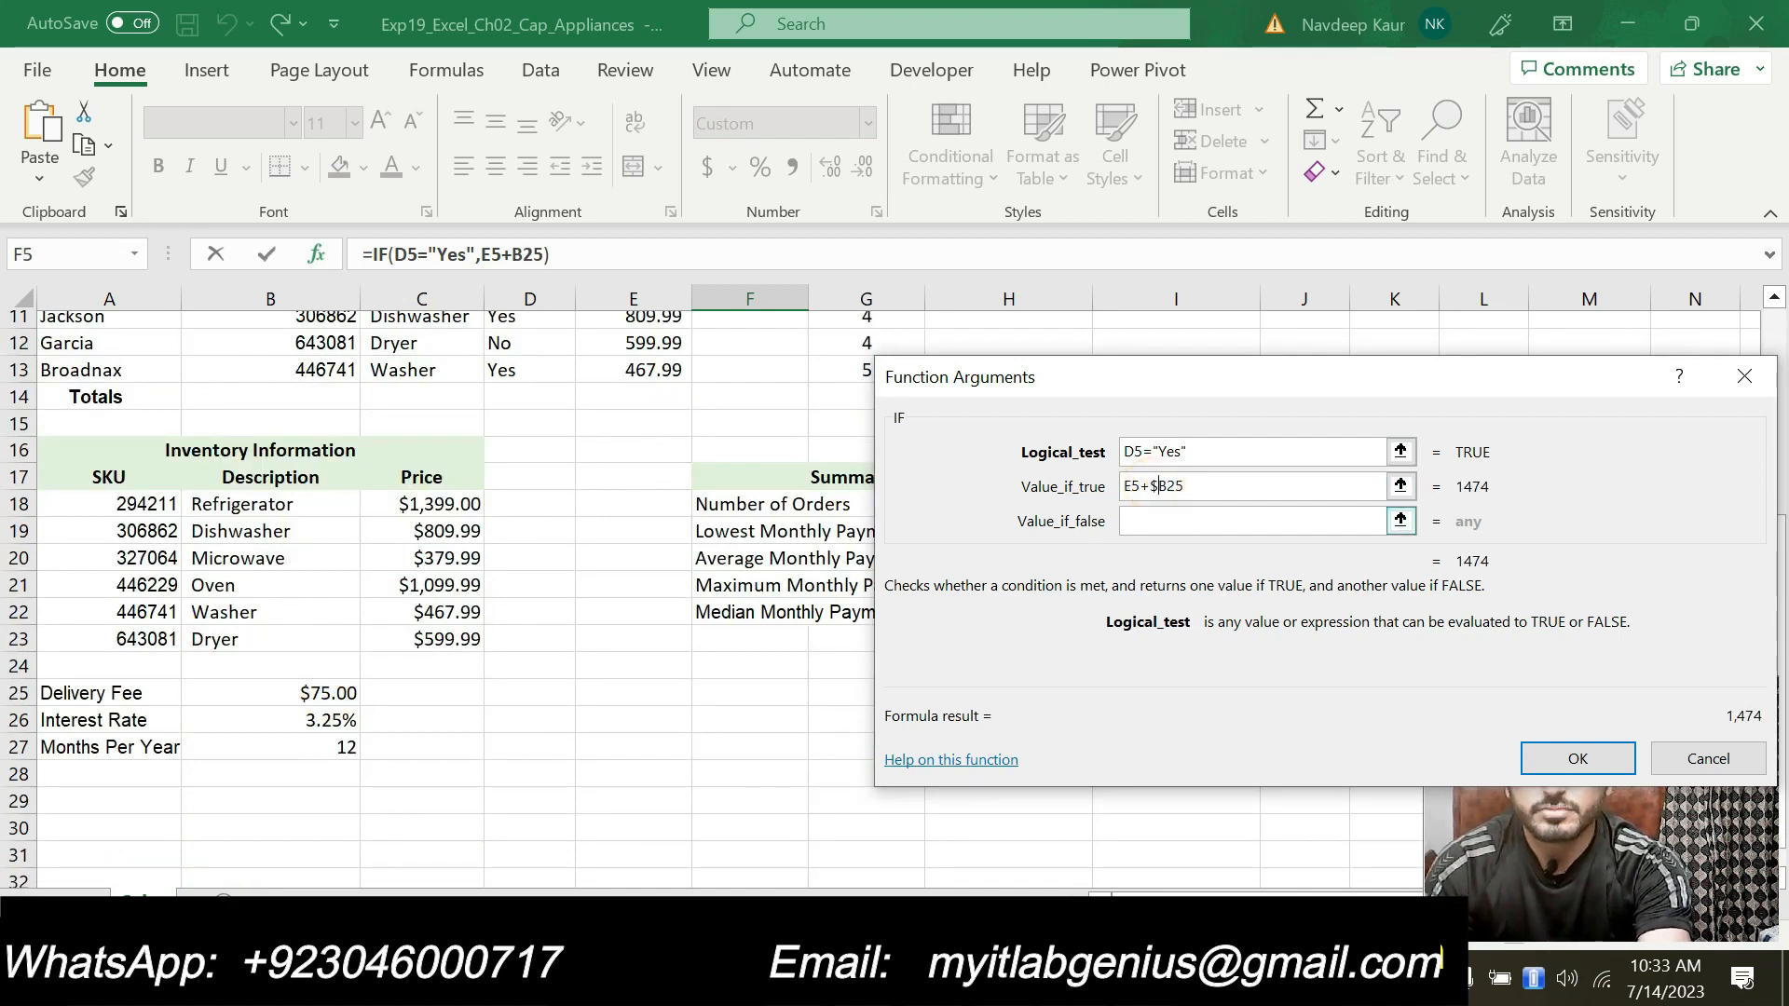
pyautogui.write('$')
pyautogui.click(1155, 515)
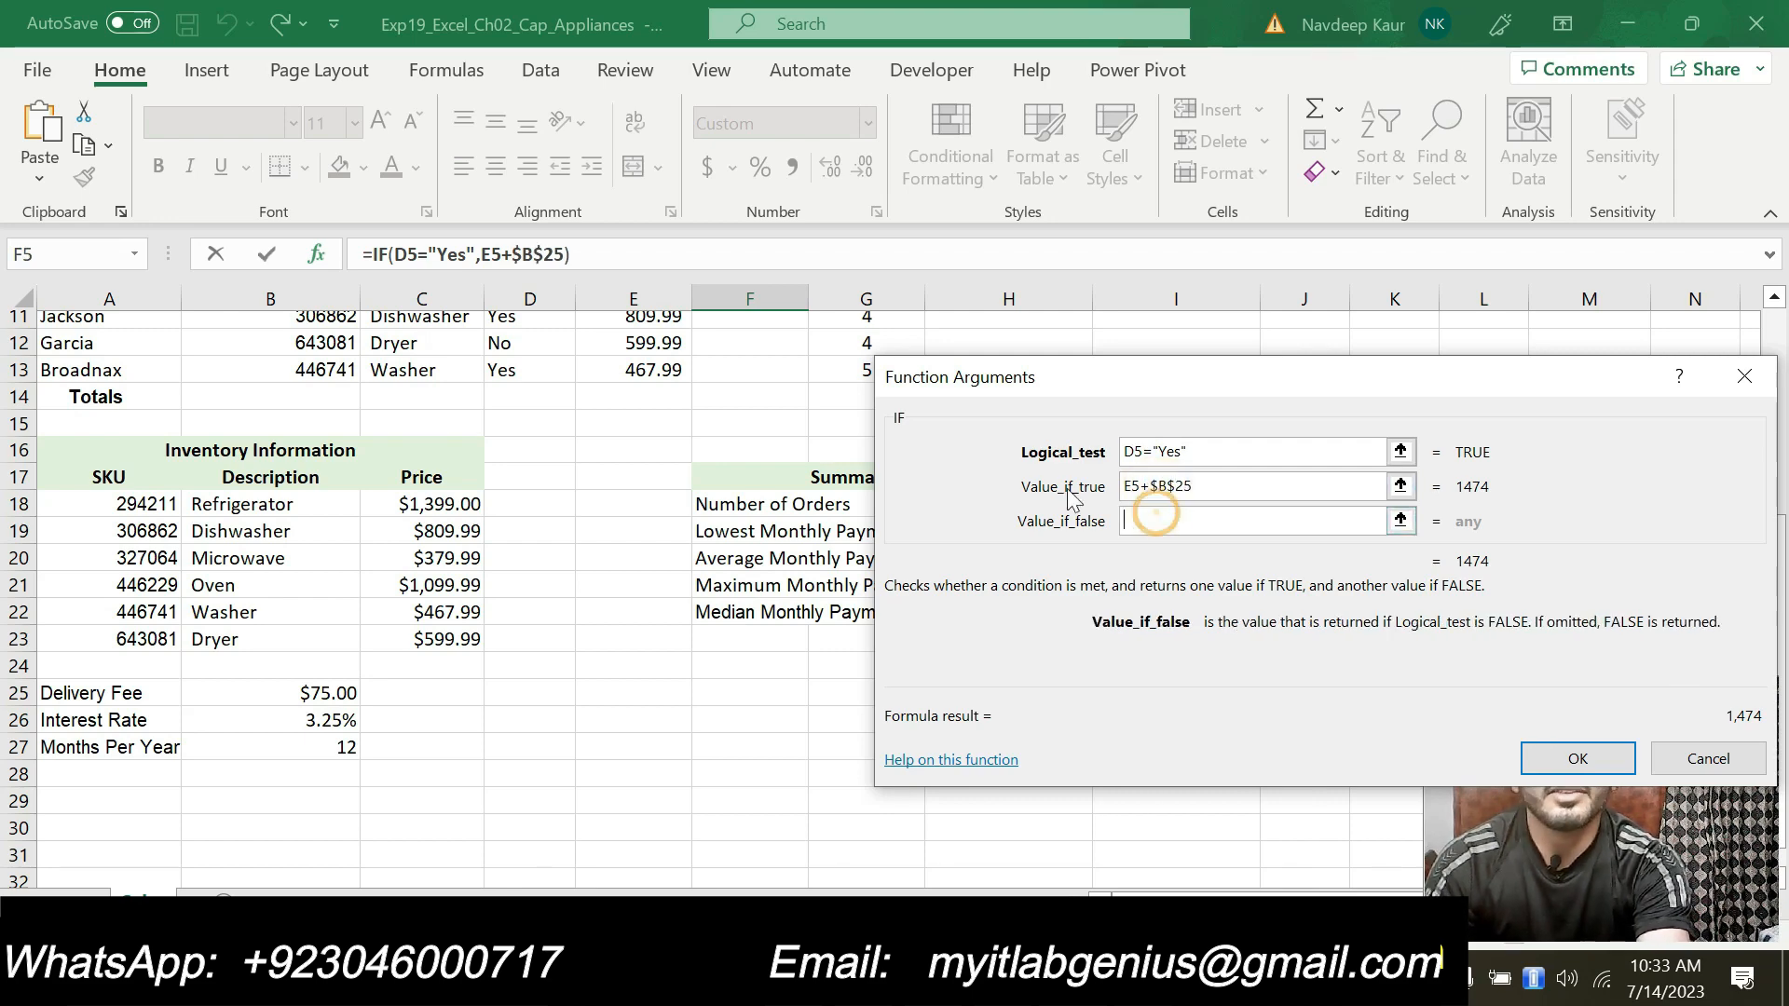
# Step: Set the value if false to E5 and finish the IF function in F5
pyautogui.scroll(4, 780, 537)
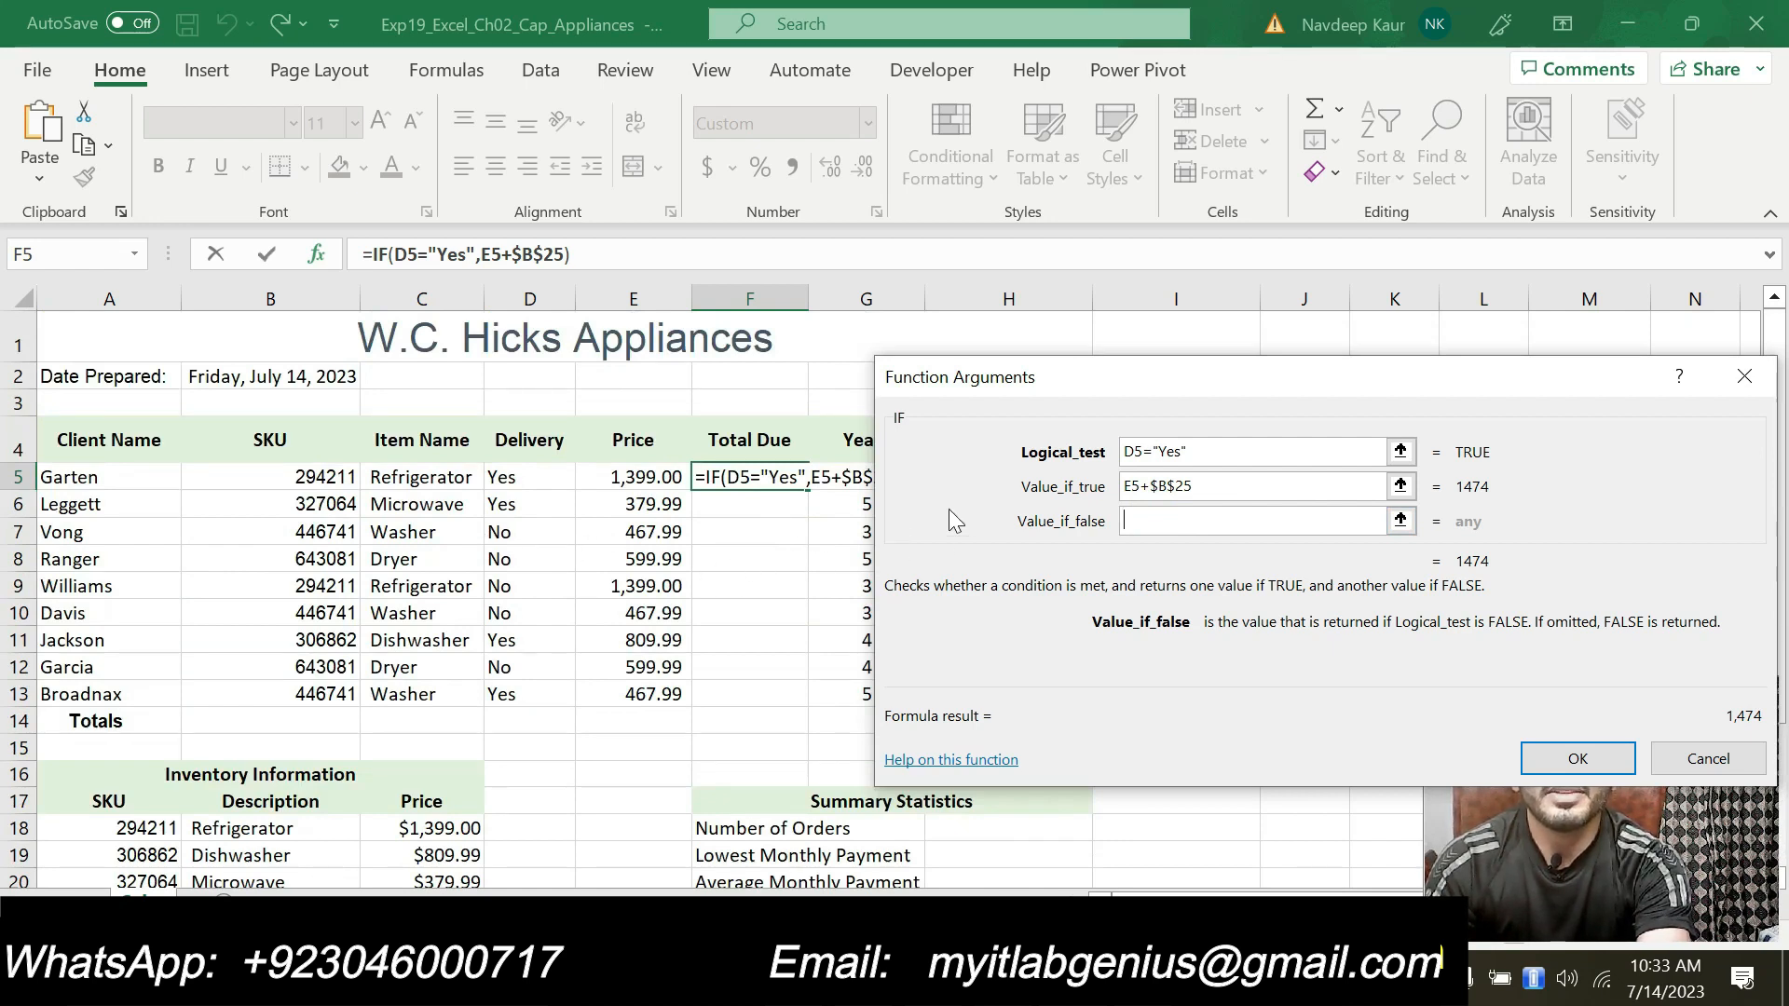
pyautogui.click(634, 476)
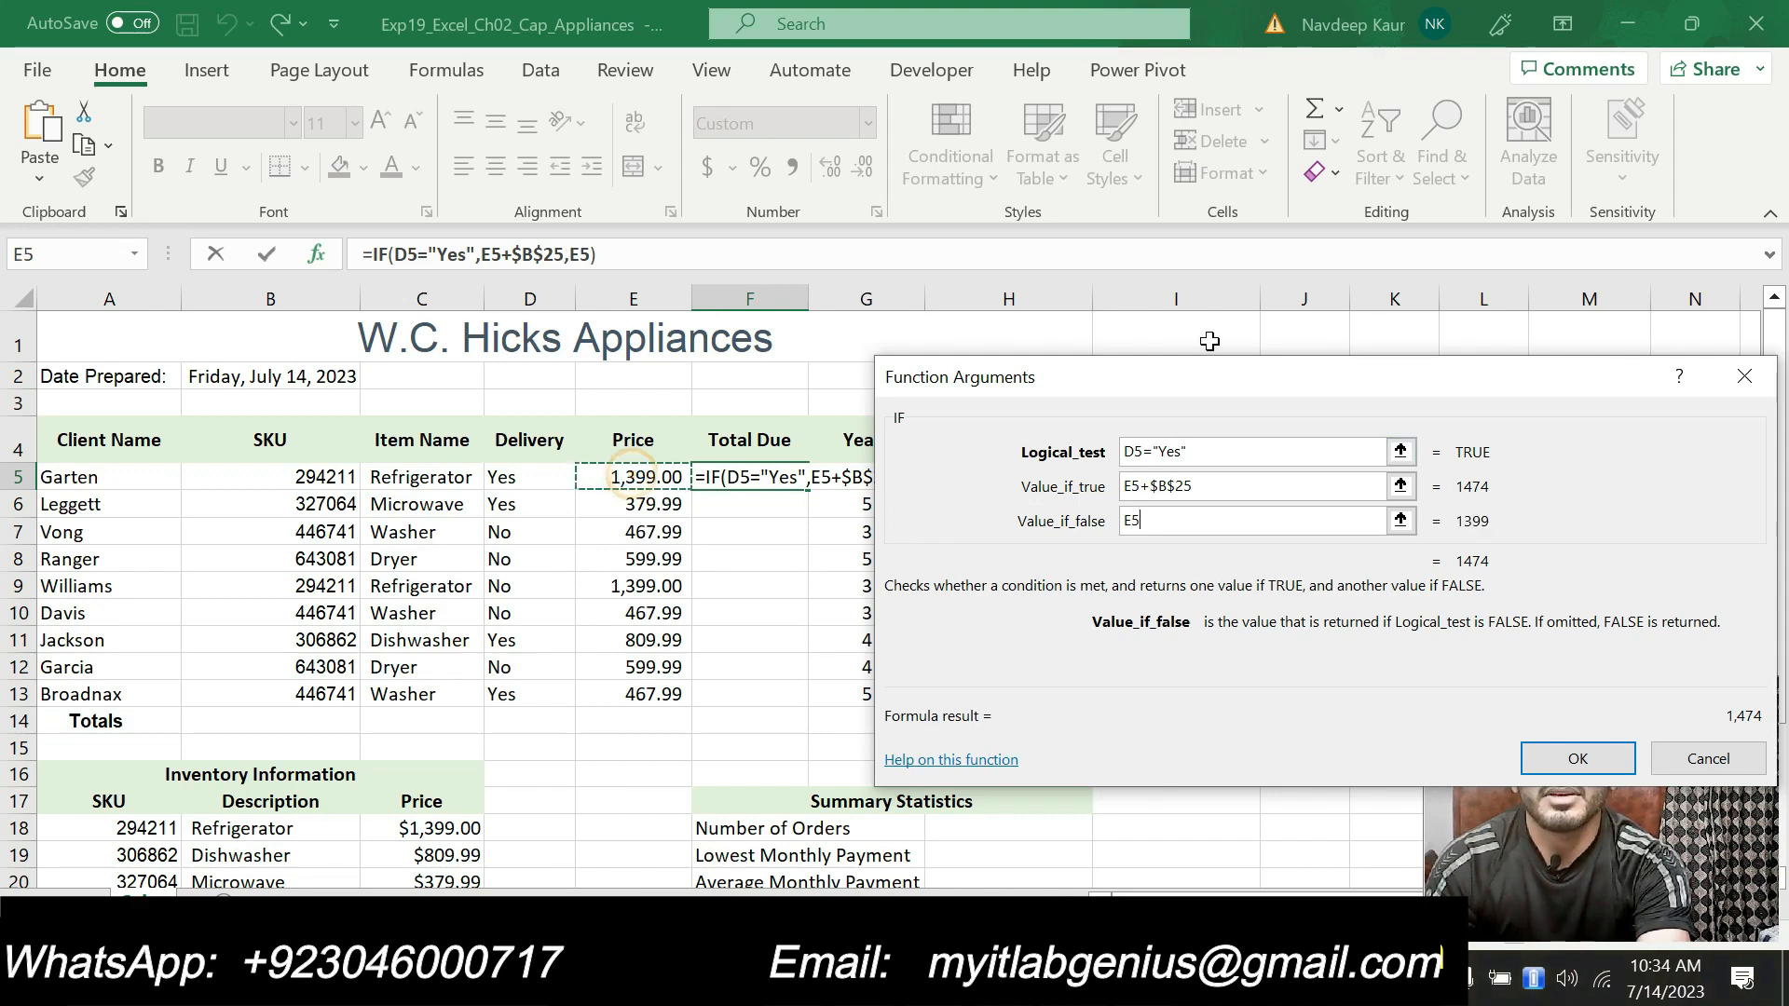
pyautogui.moveTo(1161, 395); pyautogui.dragTo(850, 412)
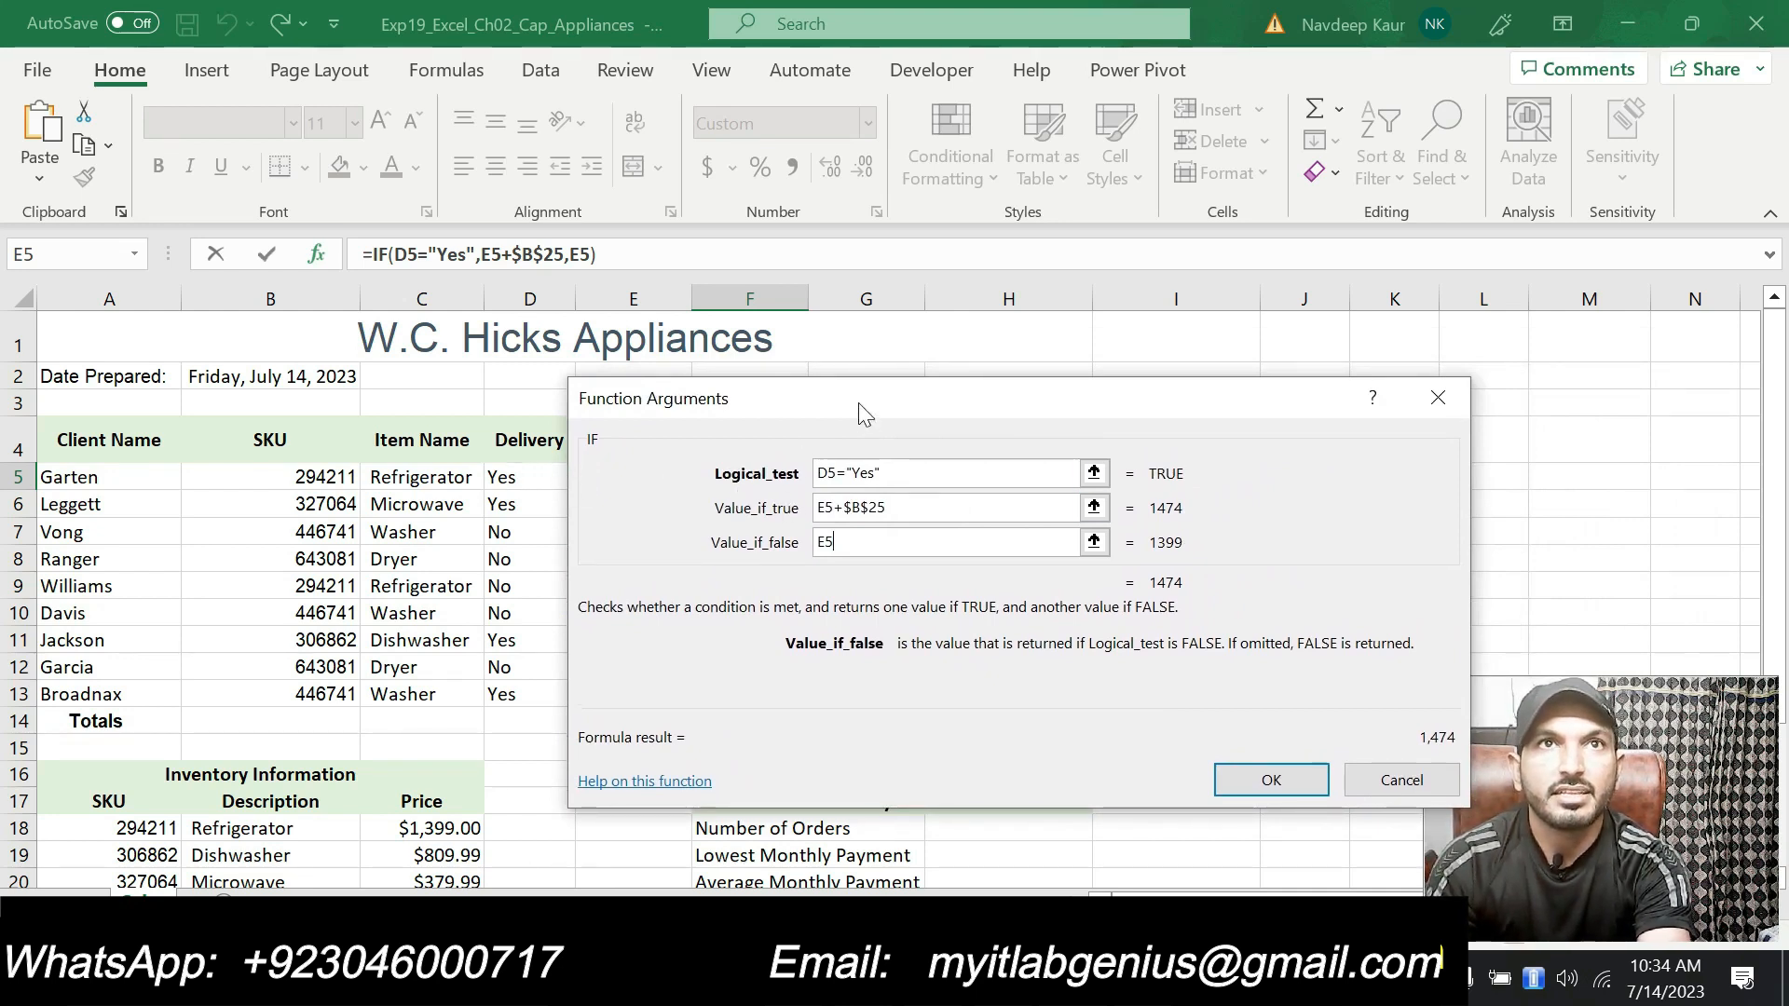
pyautogui.moveTo(839, 396); pyautogui.dragTo(819, 526)
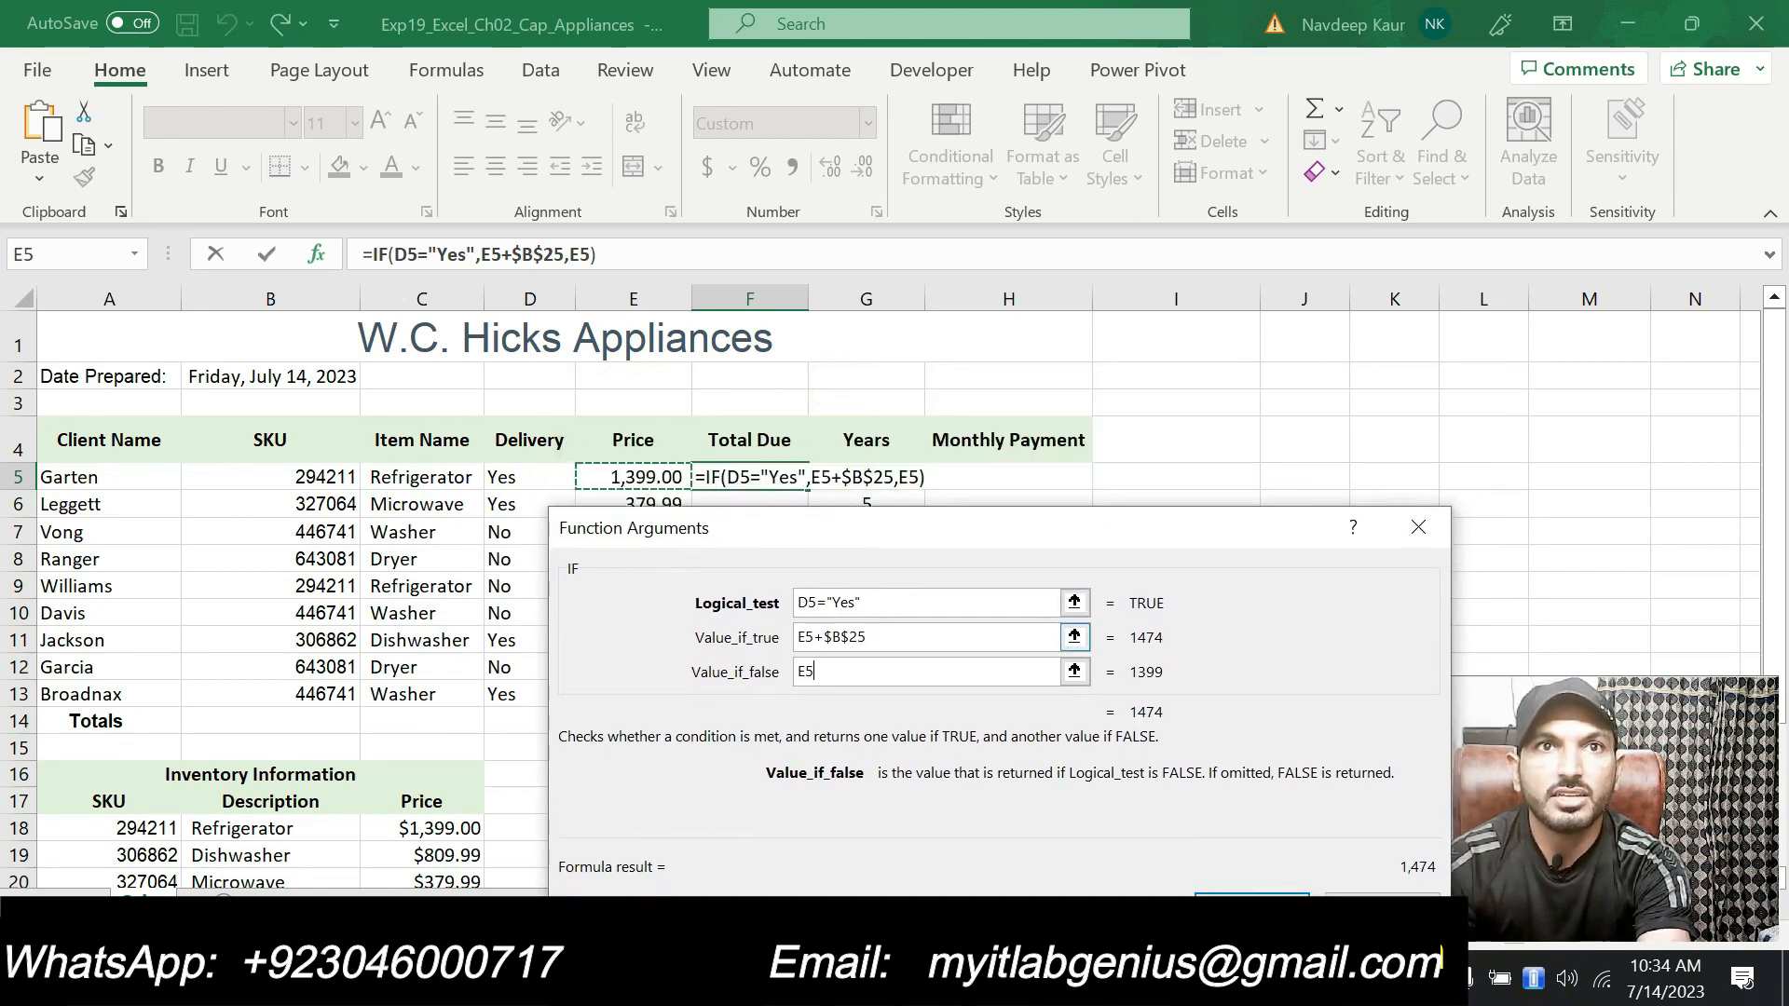
pyautogui.scroll(-2, 372, 759)
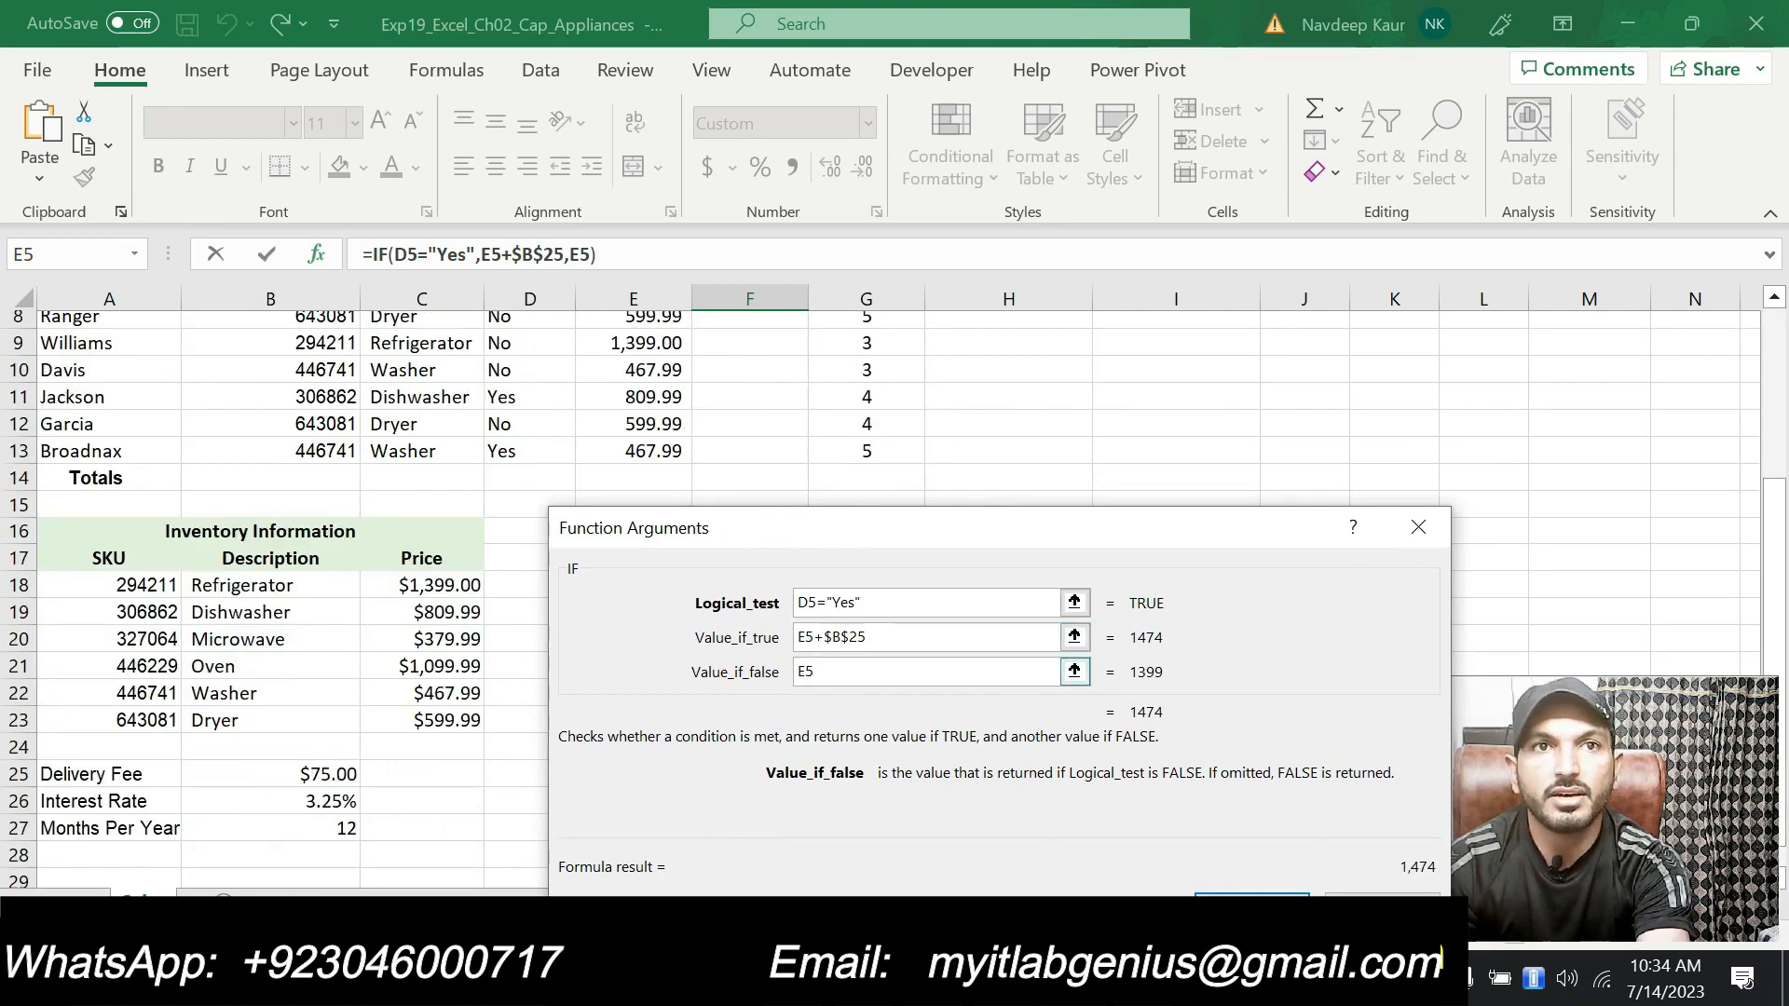
pyautogui.moveTo(860, 530); pyautogui.dragTo(849, 492)
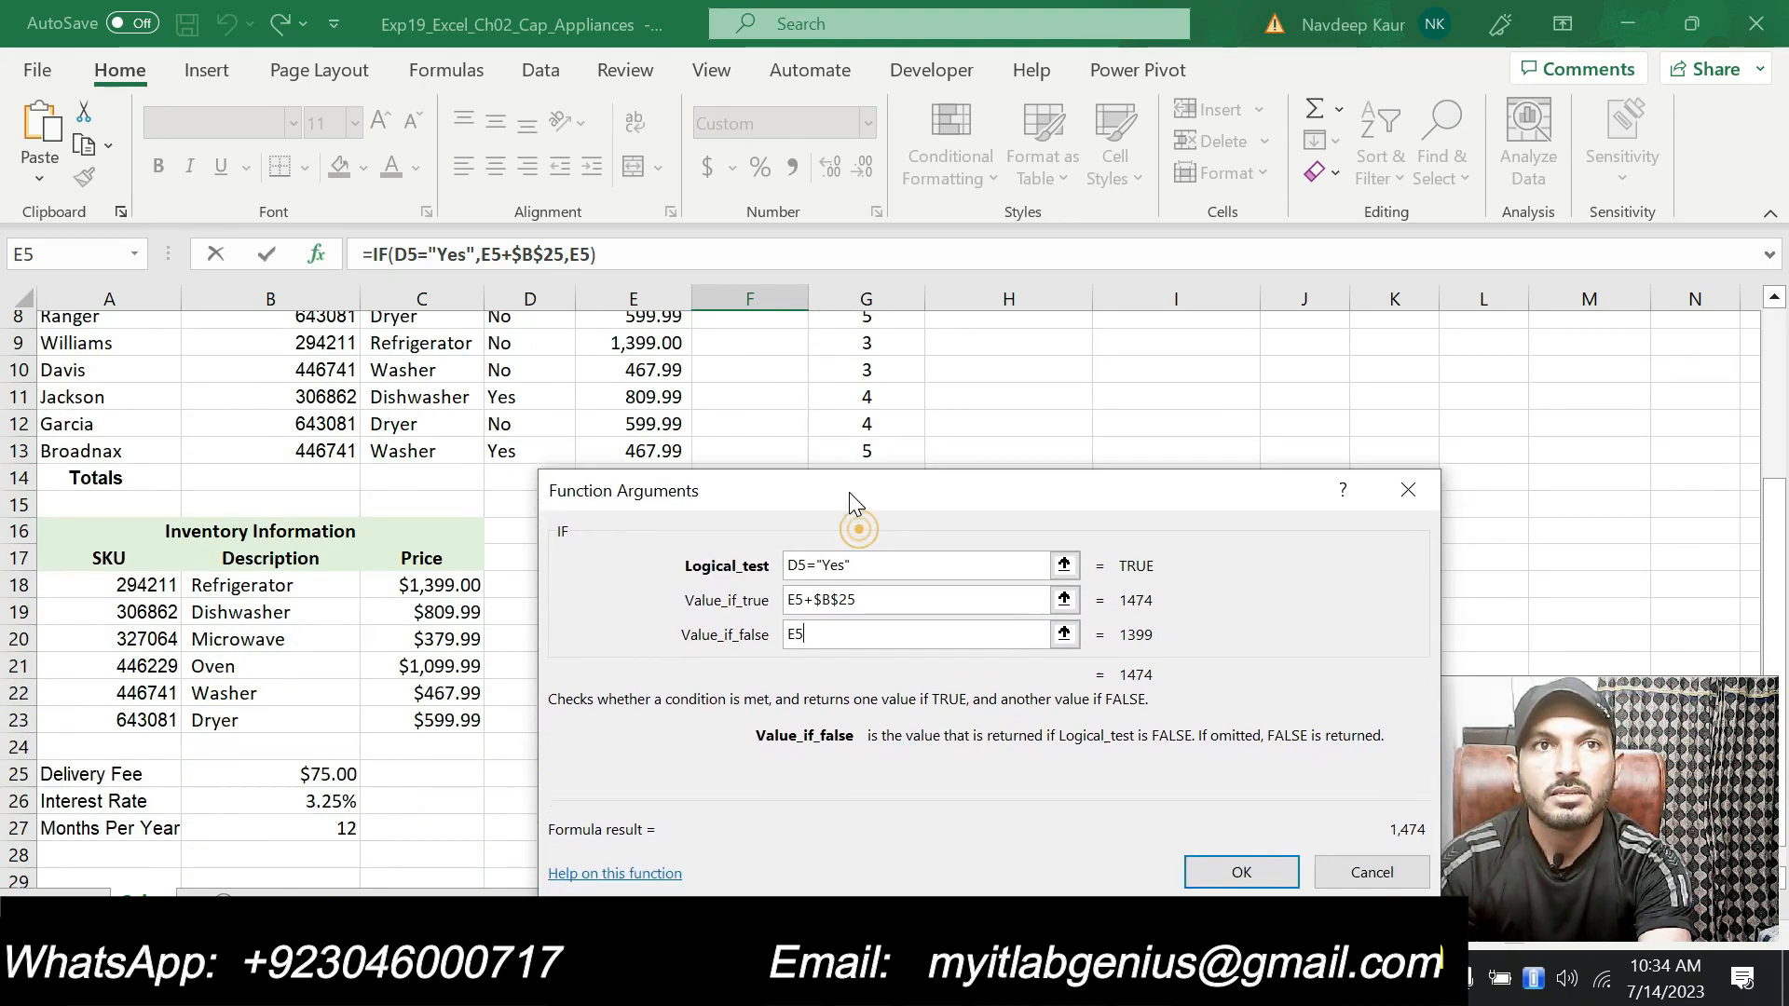
pyautogui.click(1242, 872)
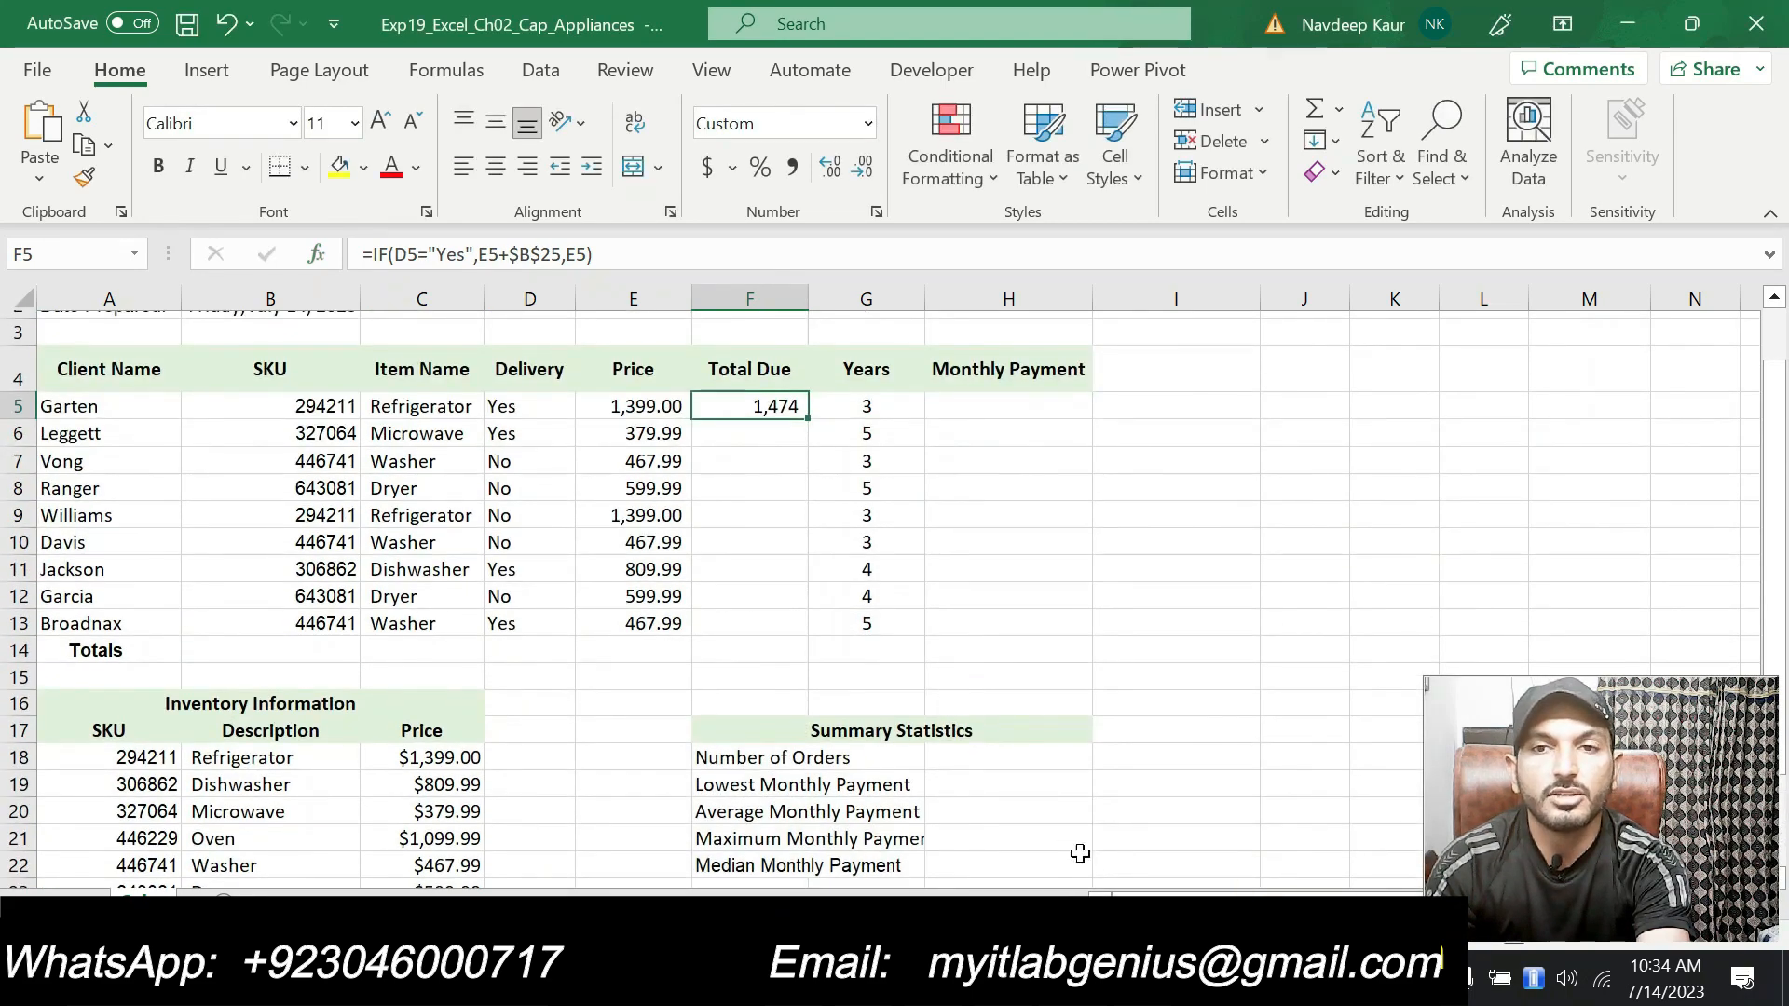
# Step: In the instructions document, remove the highlight from step 8 and highlight step 9's copy-and-format instruction
pyautogui.hotkey('alt', 'Tab')
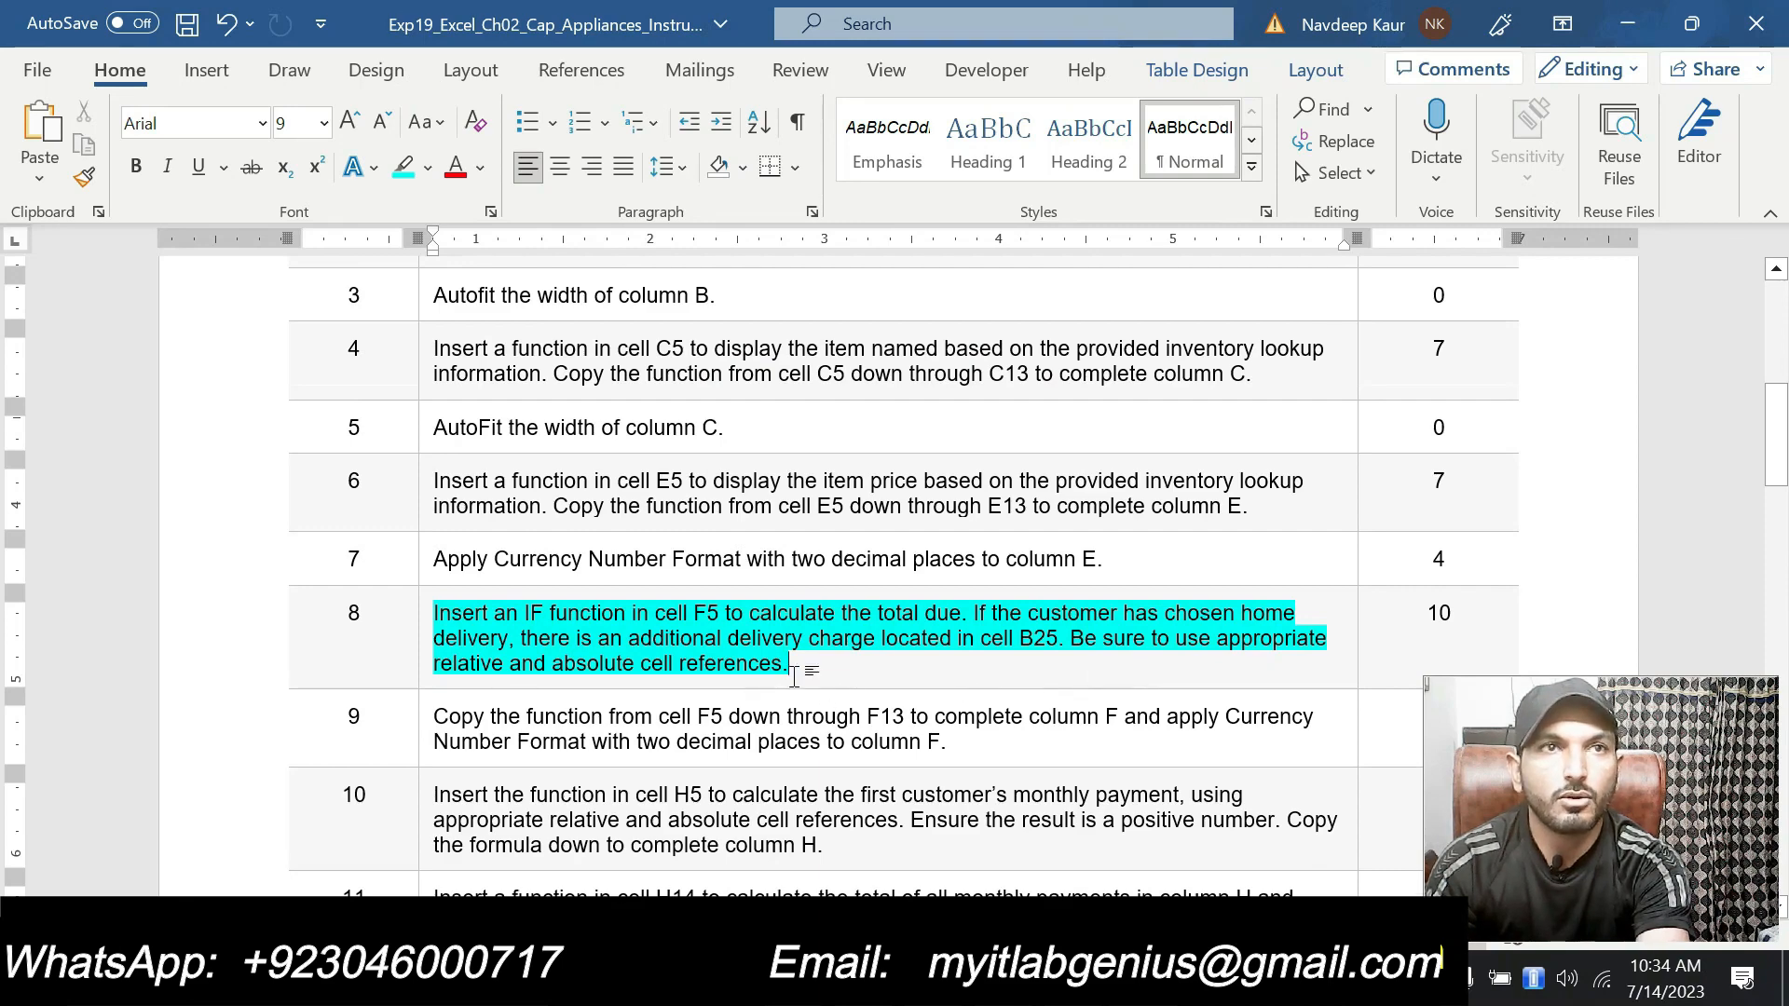
pyautogui.scroll(-2, 894, 559)
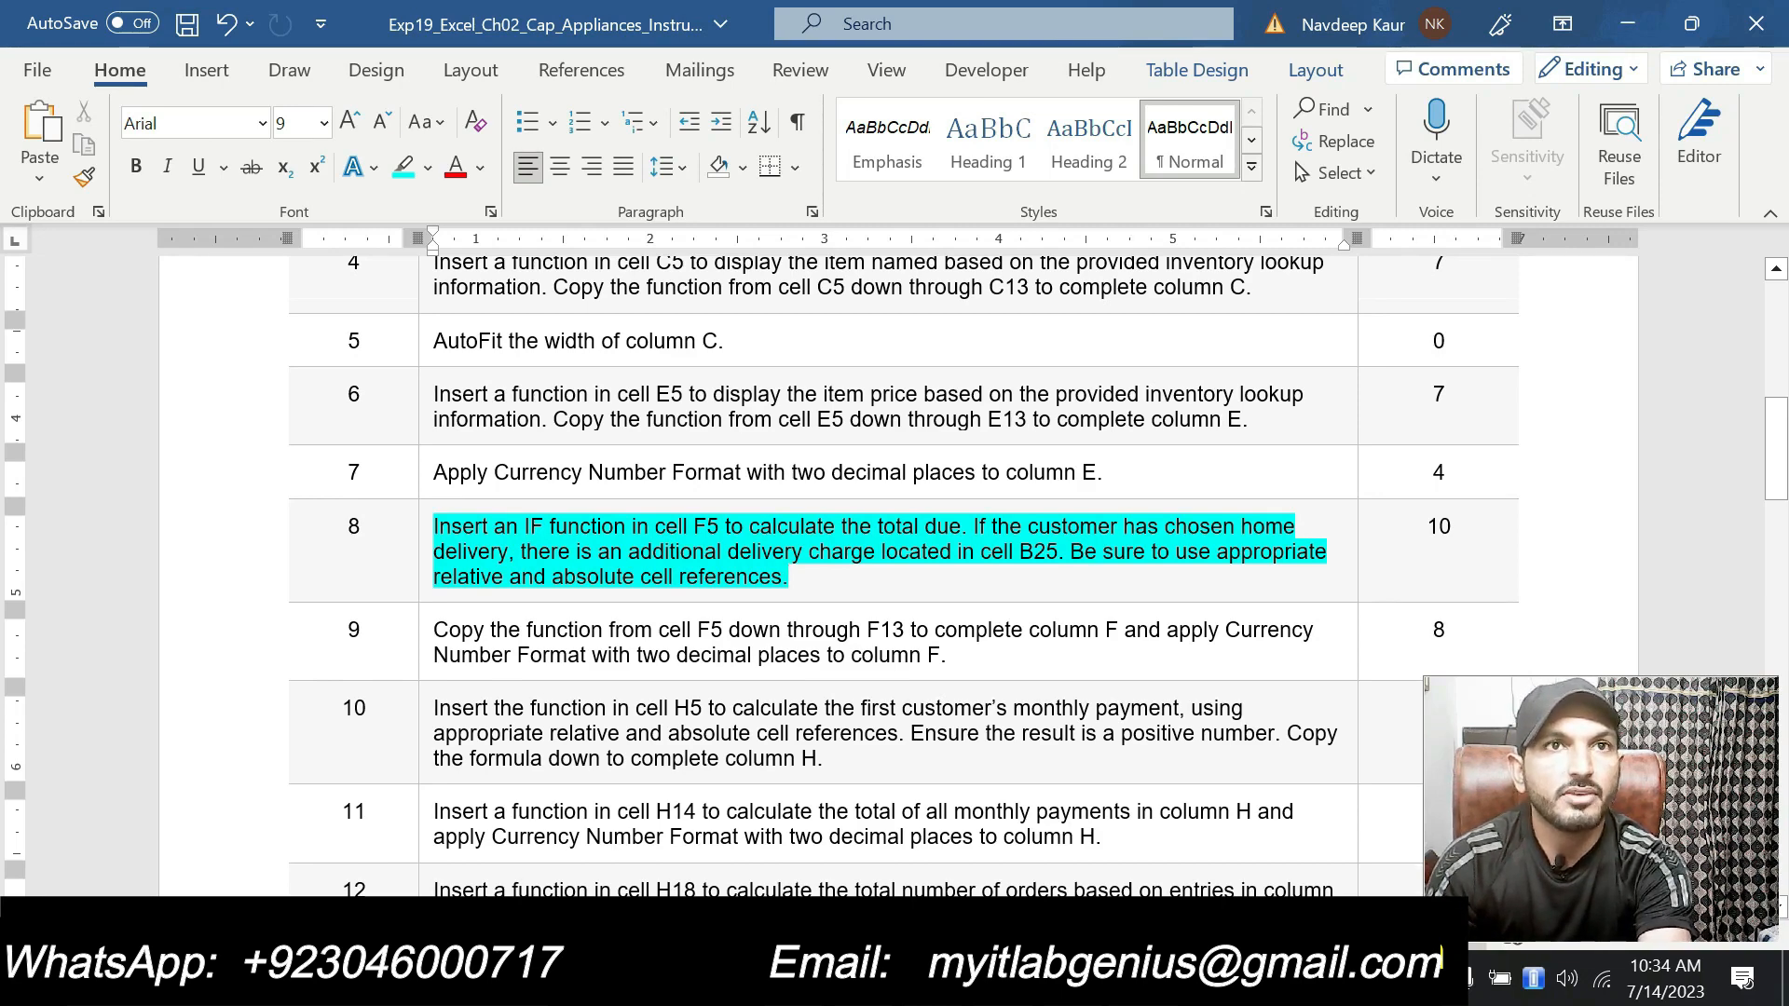
pyautogui.tripleClick(800, 582)
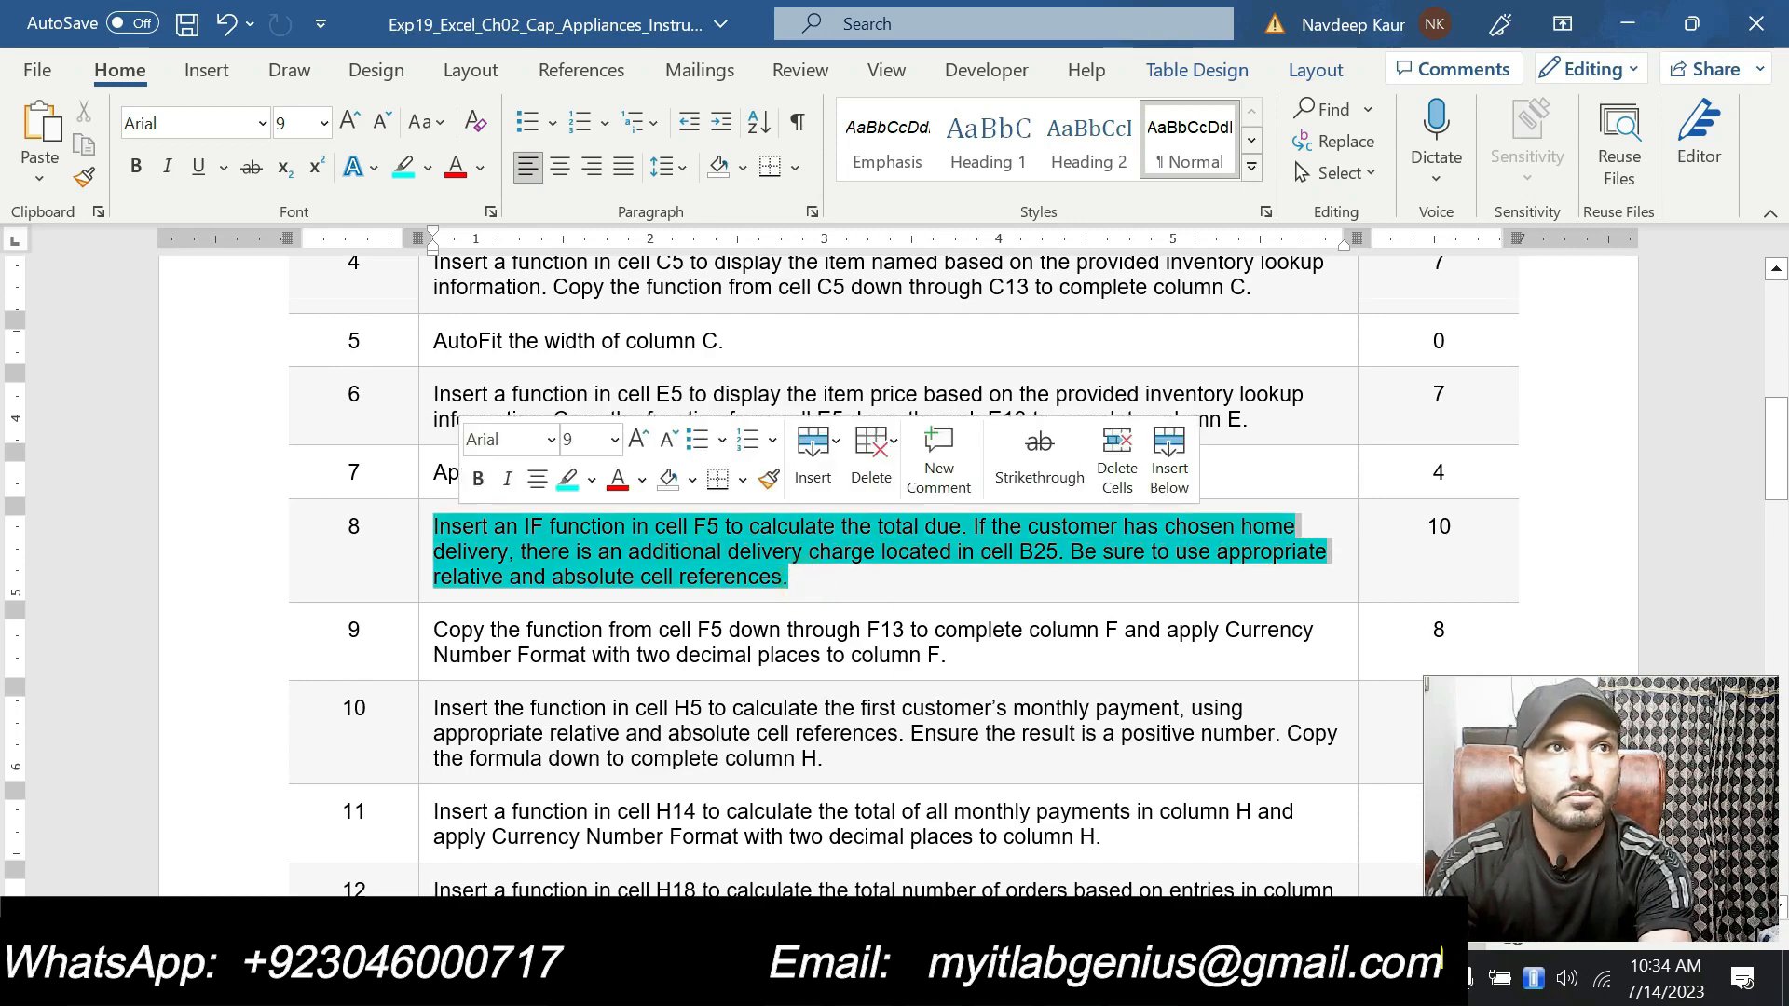
pyautogui.click(568, 479)
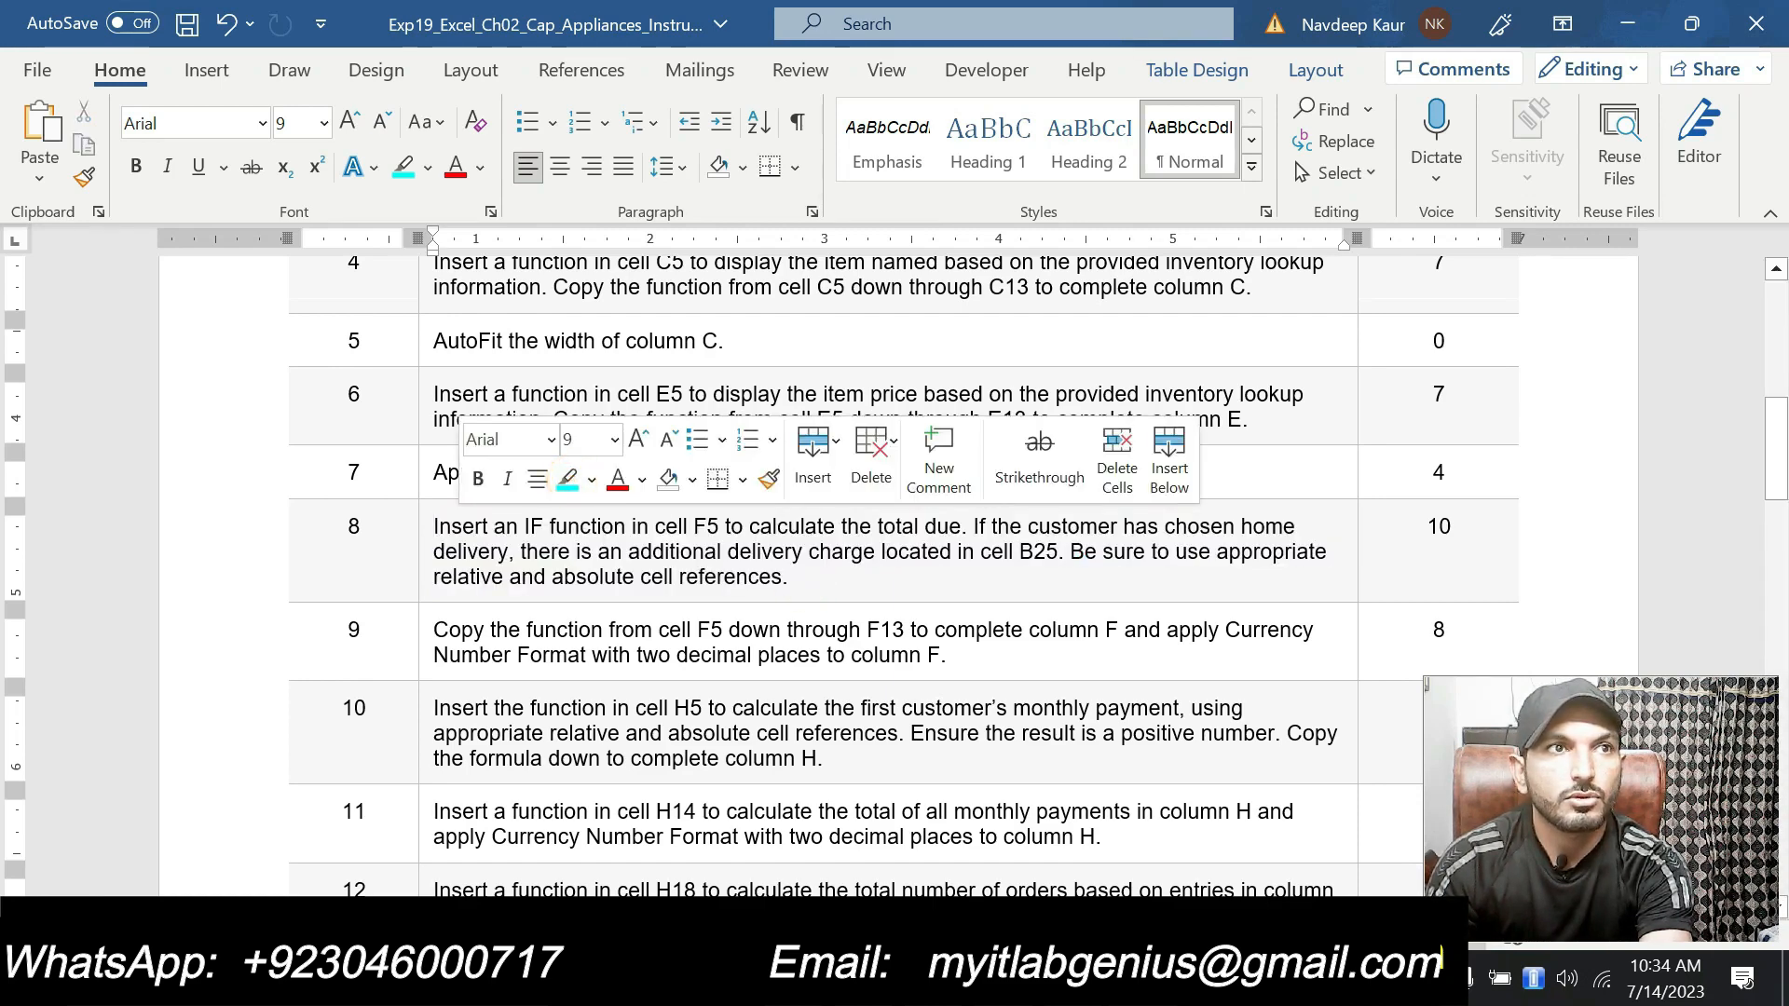
pyautogui.moveTo(436, 630); pyautogui.dragTo(947, 657)
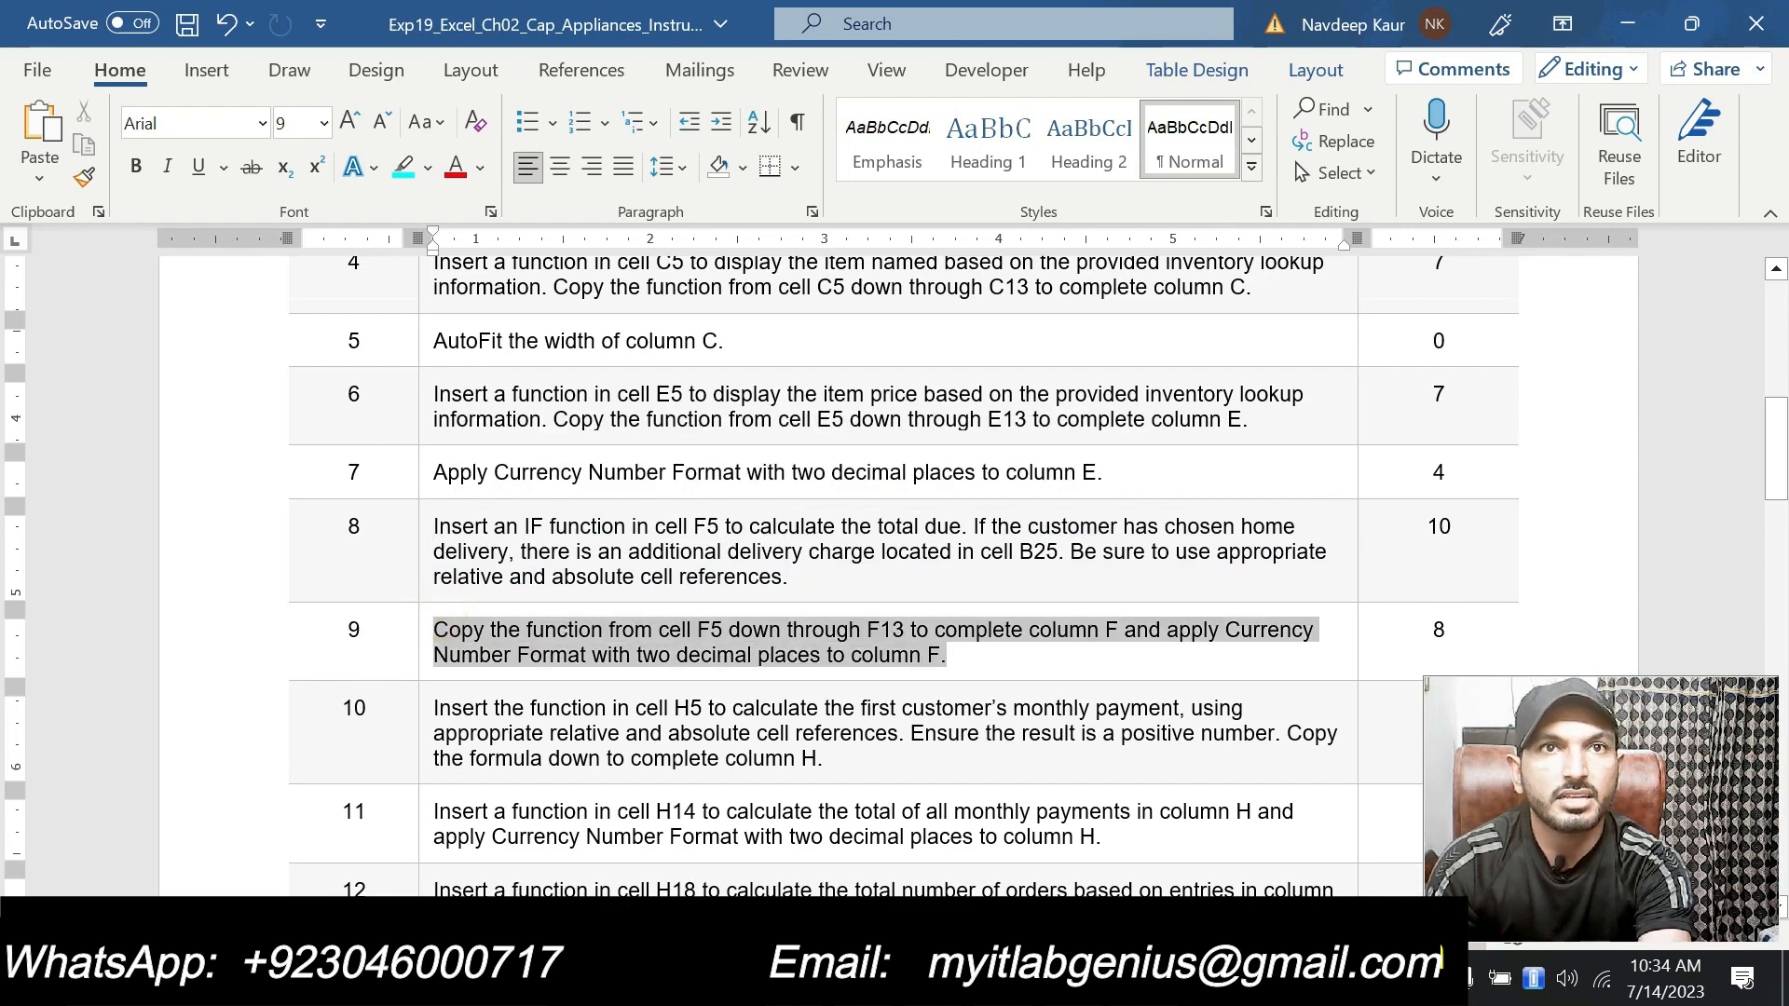
pyautogui.click(1098, 604)
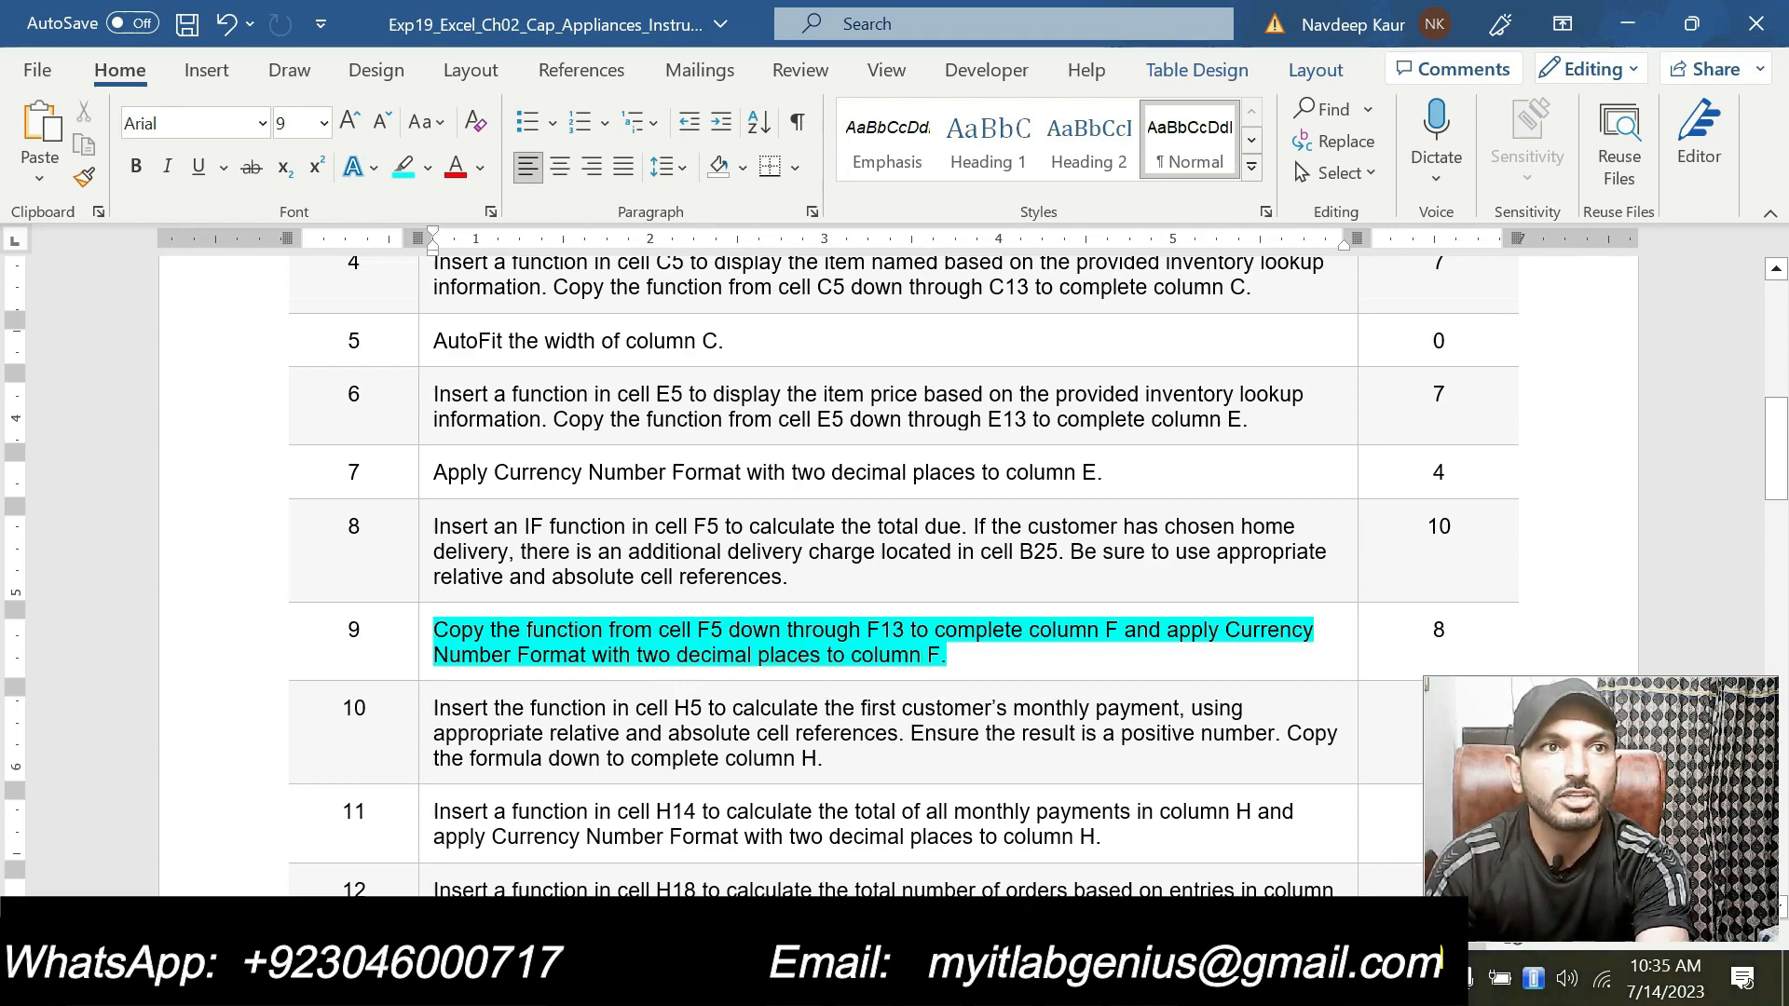
# Step: Copy the F5 formula down through F13 and apply Currency format with two decimal places and no symbol
pyautogui.hotkey('alt', 'Tab')
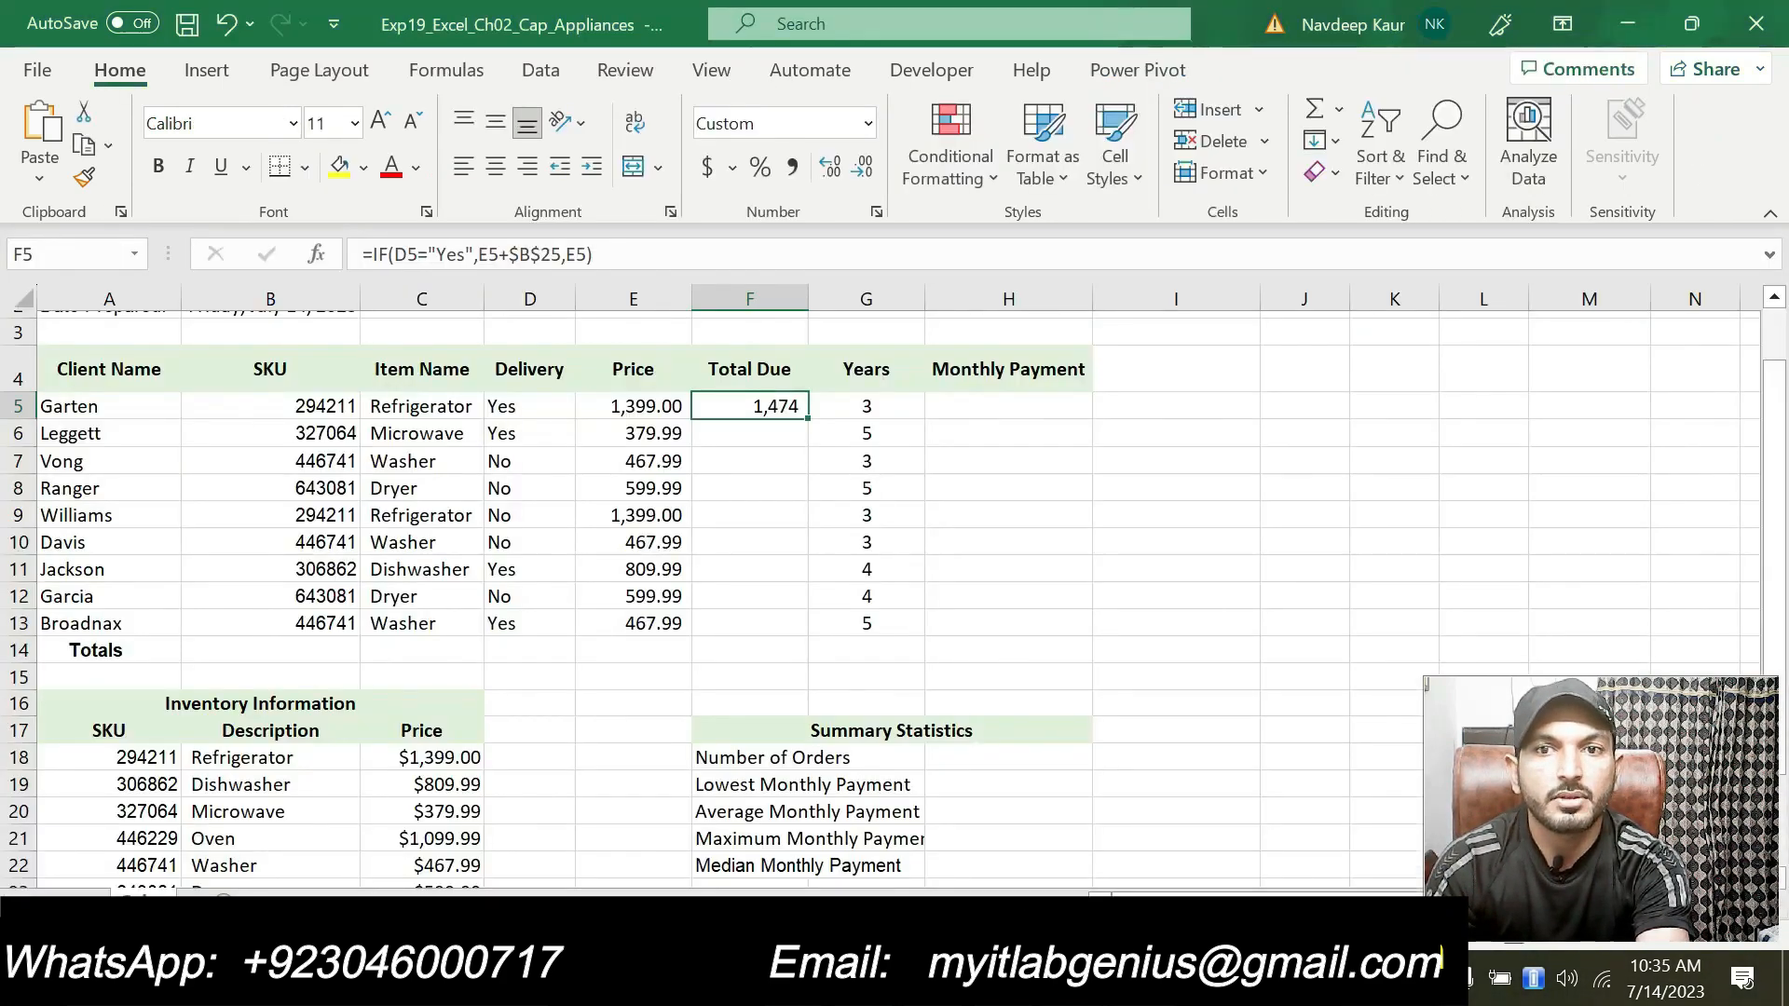
pyautogui.moveTo(813, 421); pyautogui.dragTo(803, 645)
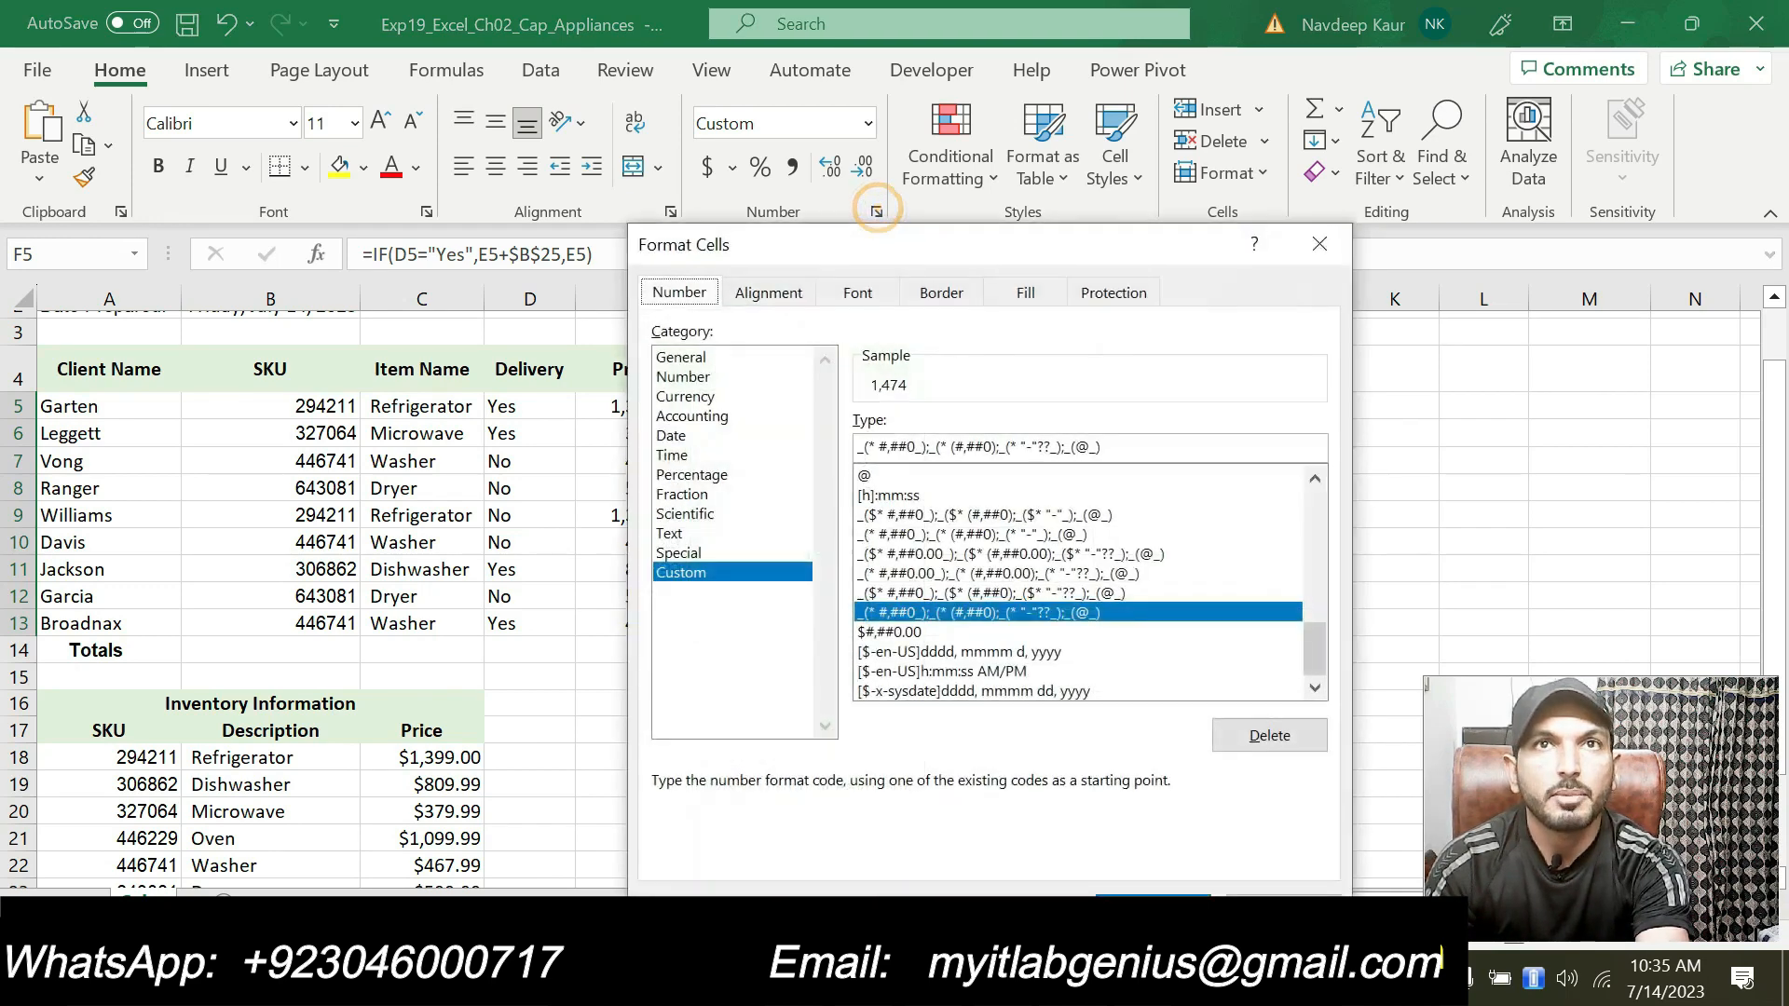
pyautogui.click(688, 393)
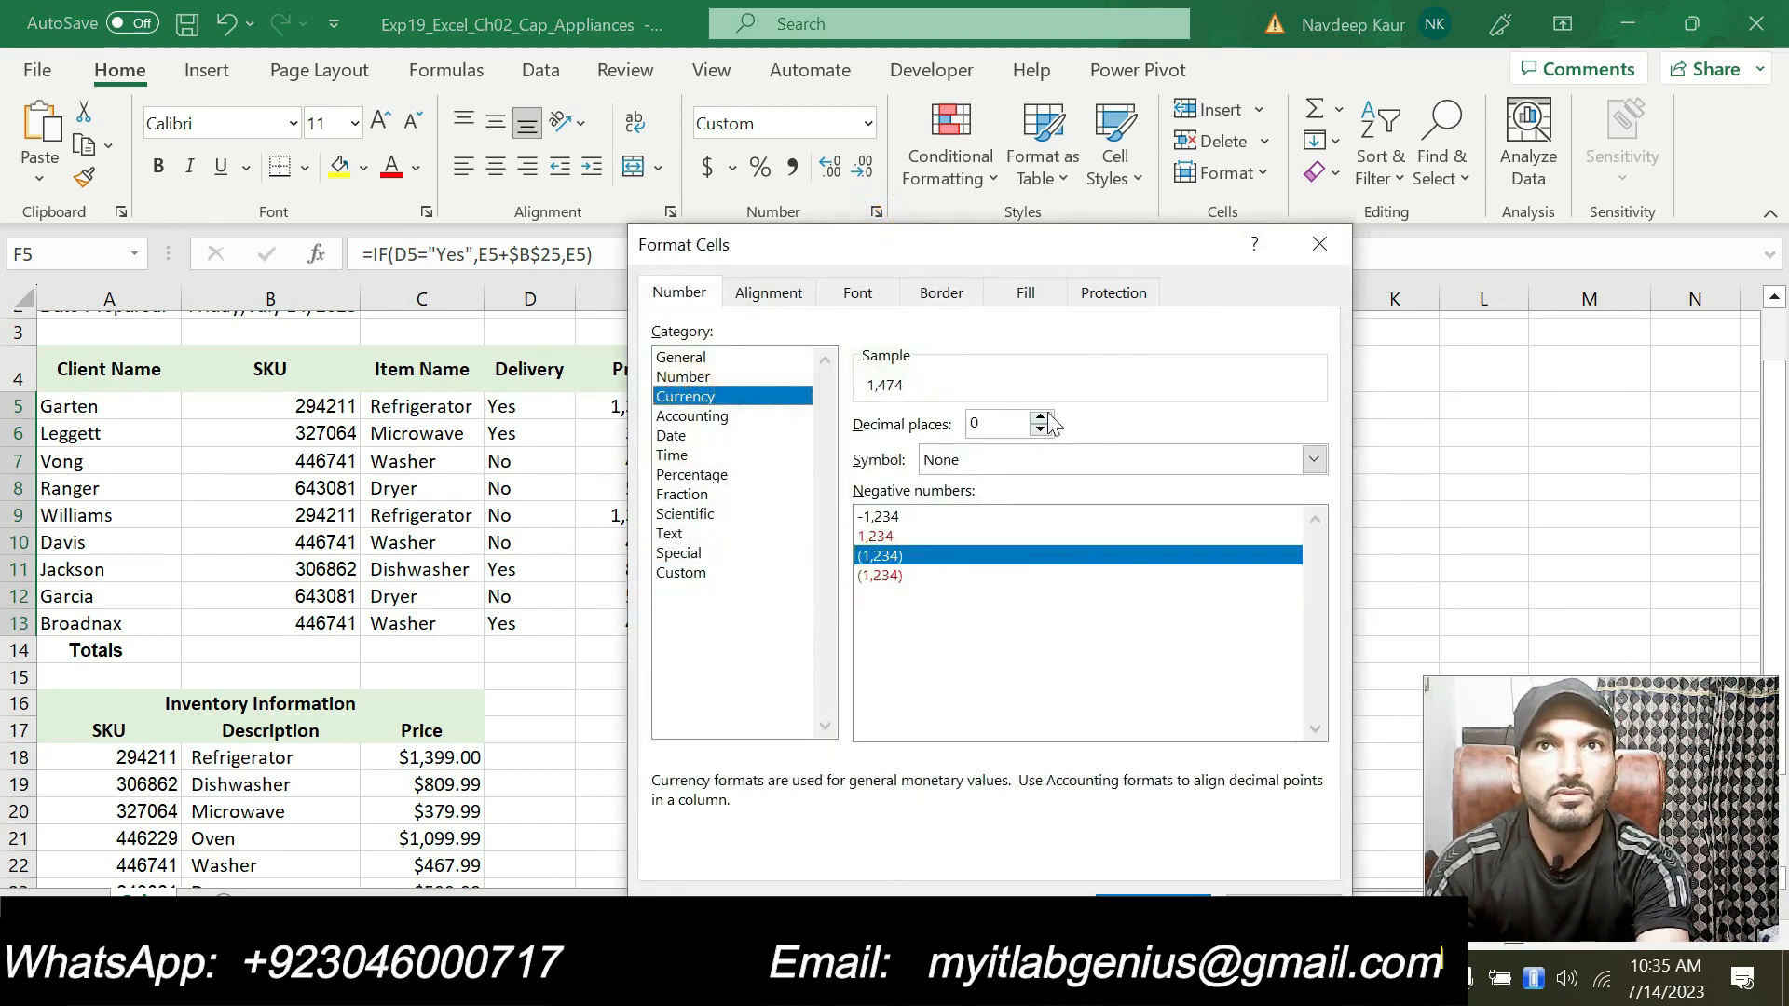
pyautogui.click(1041, 418)
pyautogui.click(1041, 418)
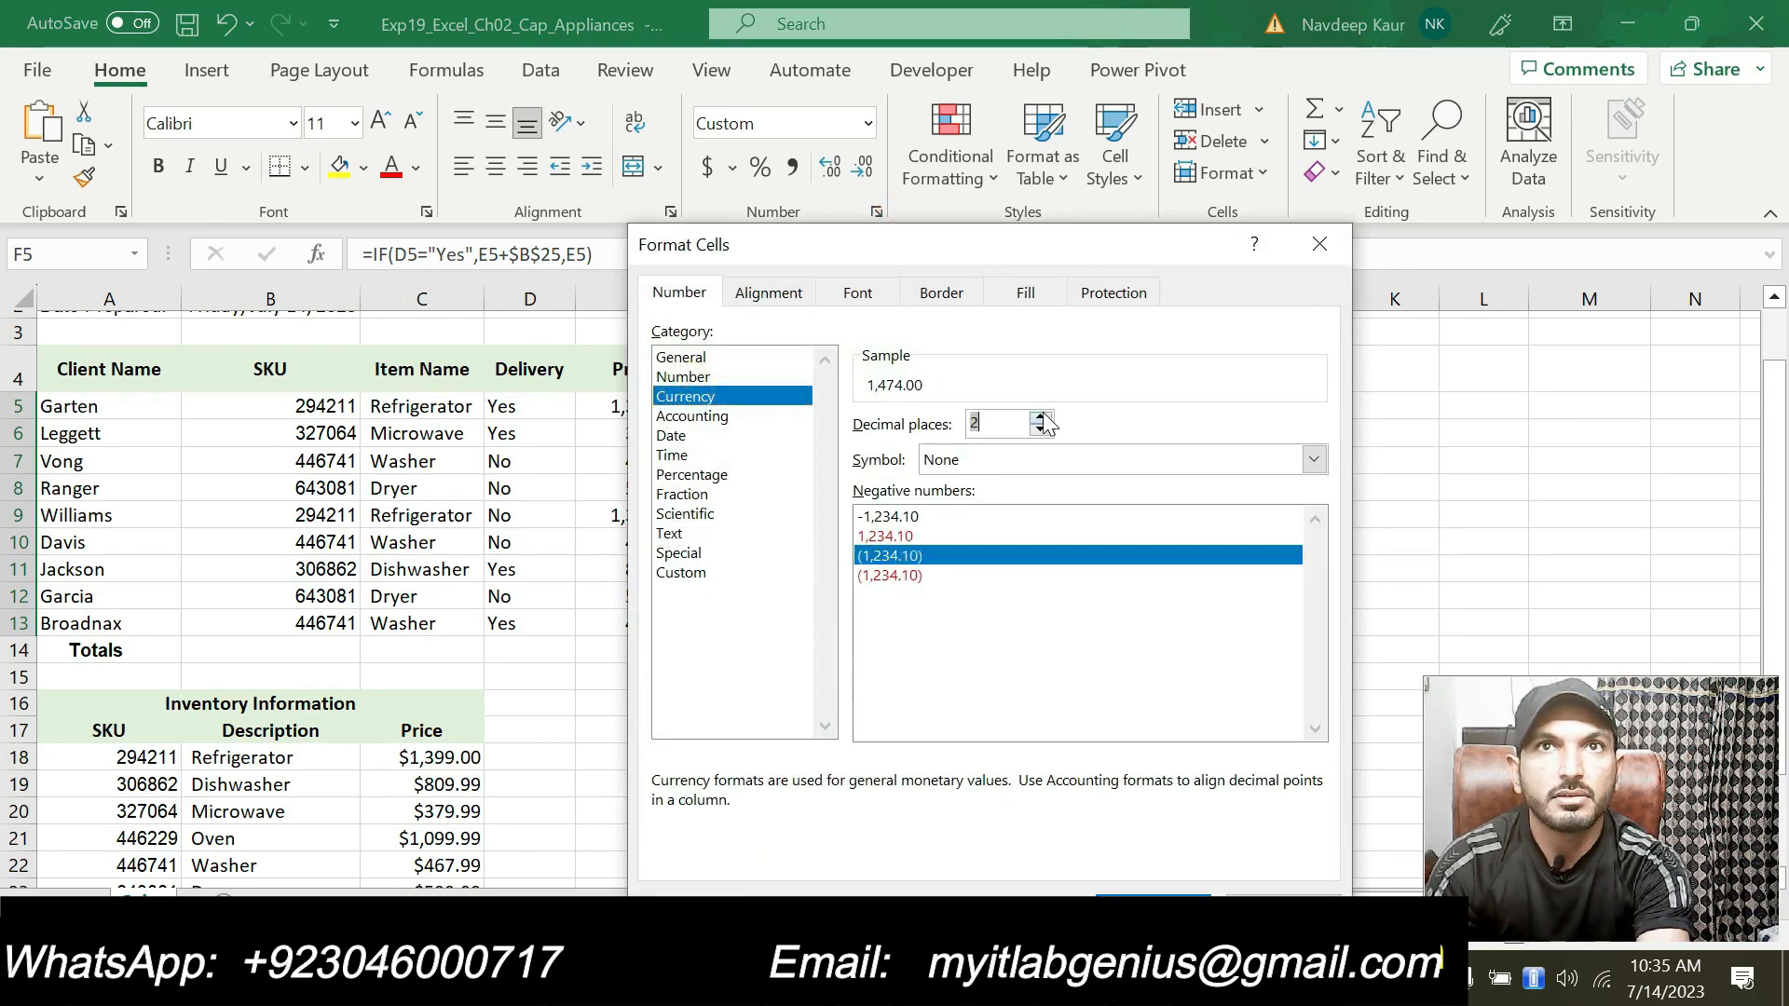
pyautogui.press('Return')
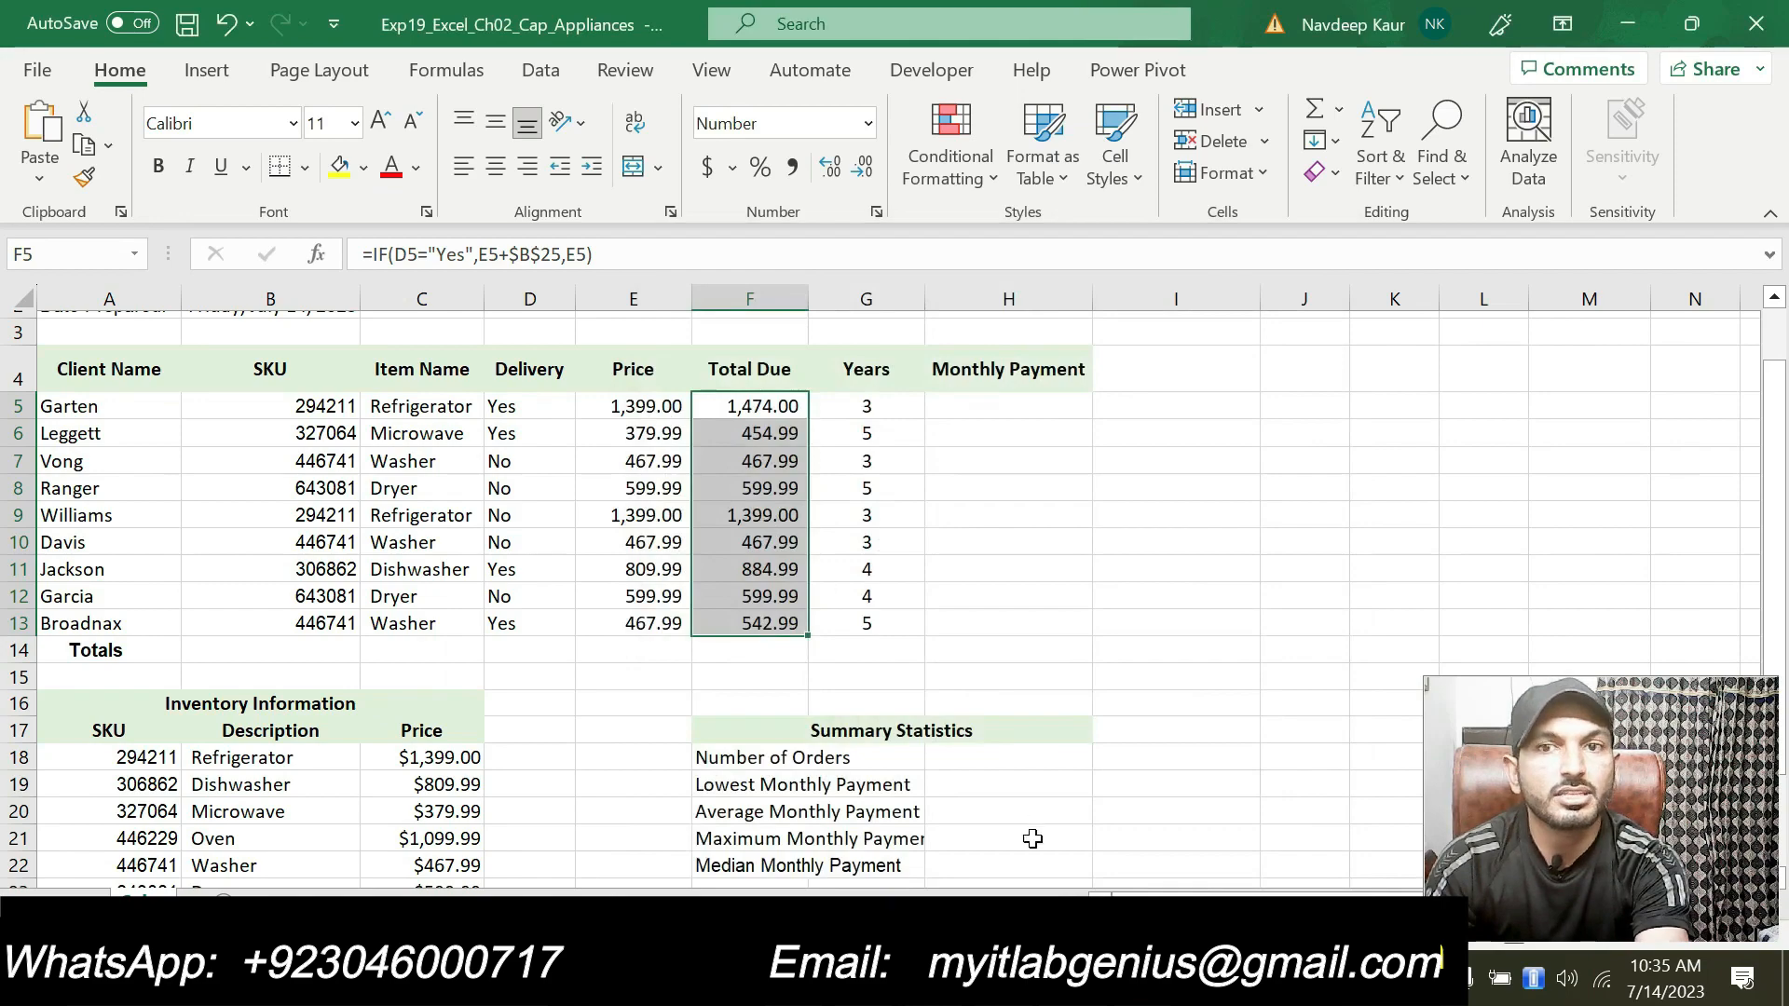
# Step: Switch to the instructions document and review the listed steps
pyautogui.hotkey('alt', 'Tab')
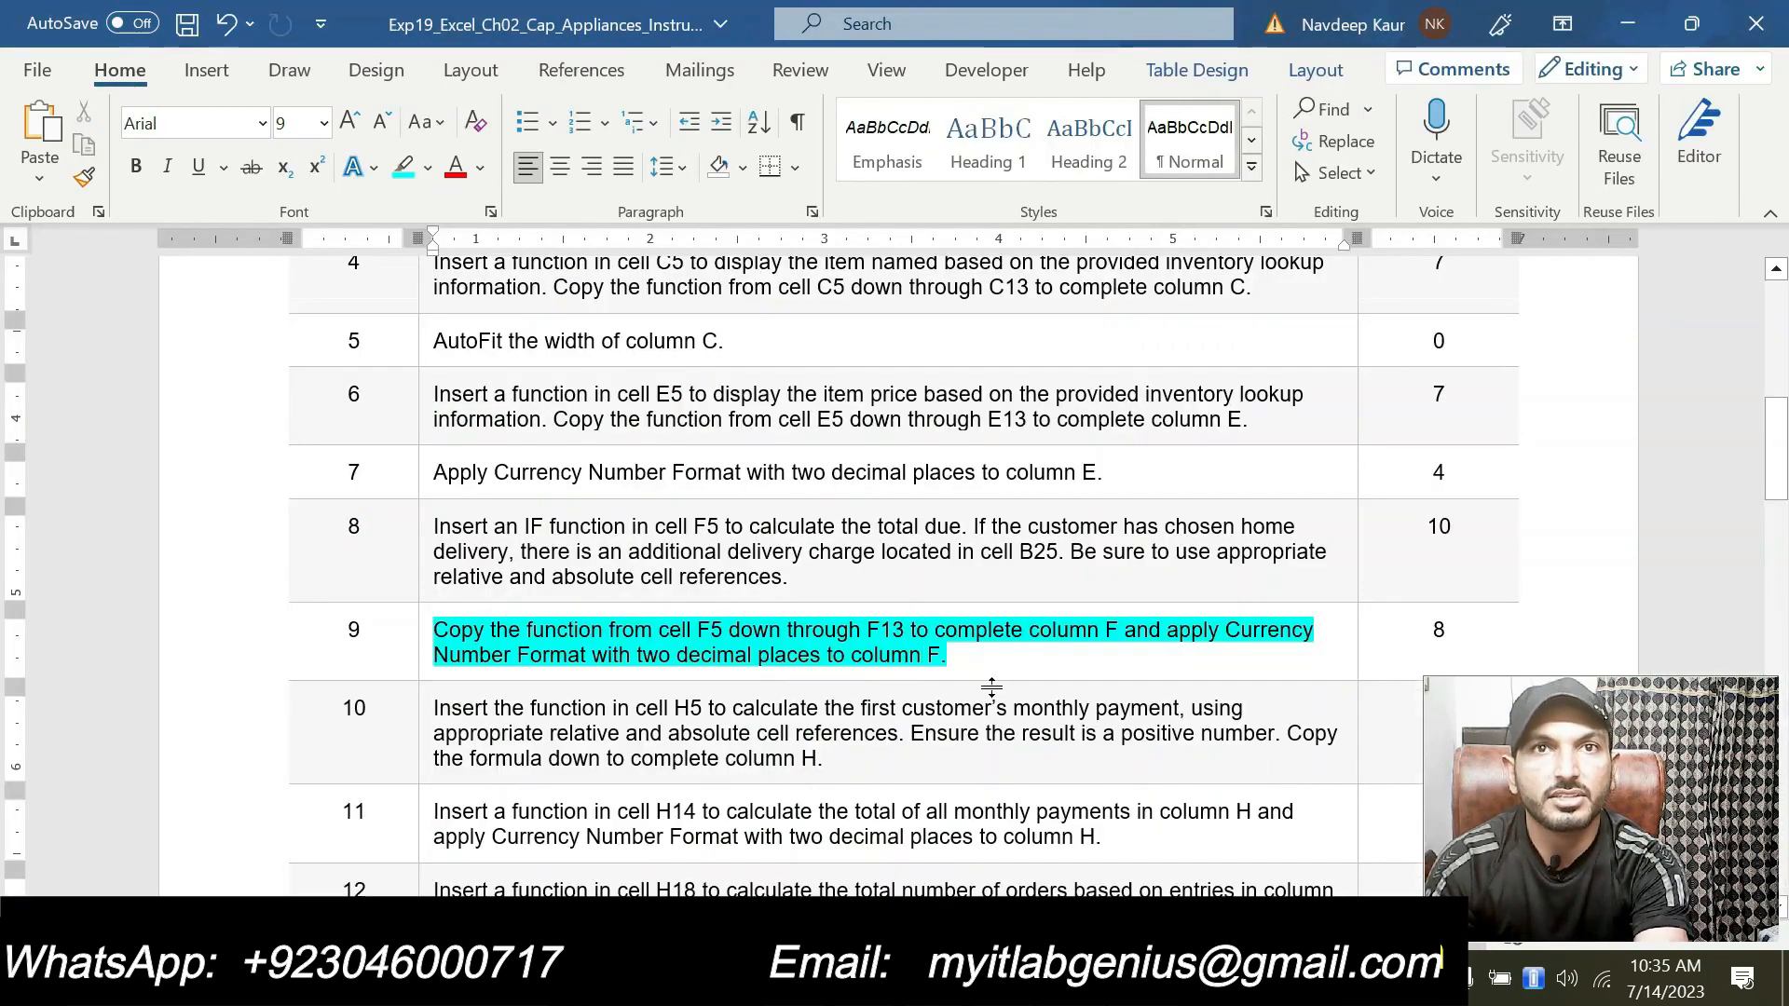
pyautogui.scroll(5, 970, 651)
pyautogui.scroll(-8, 970, 651)
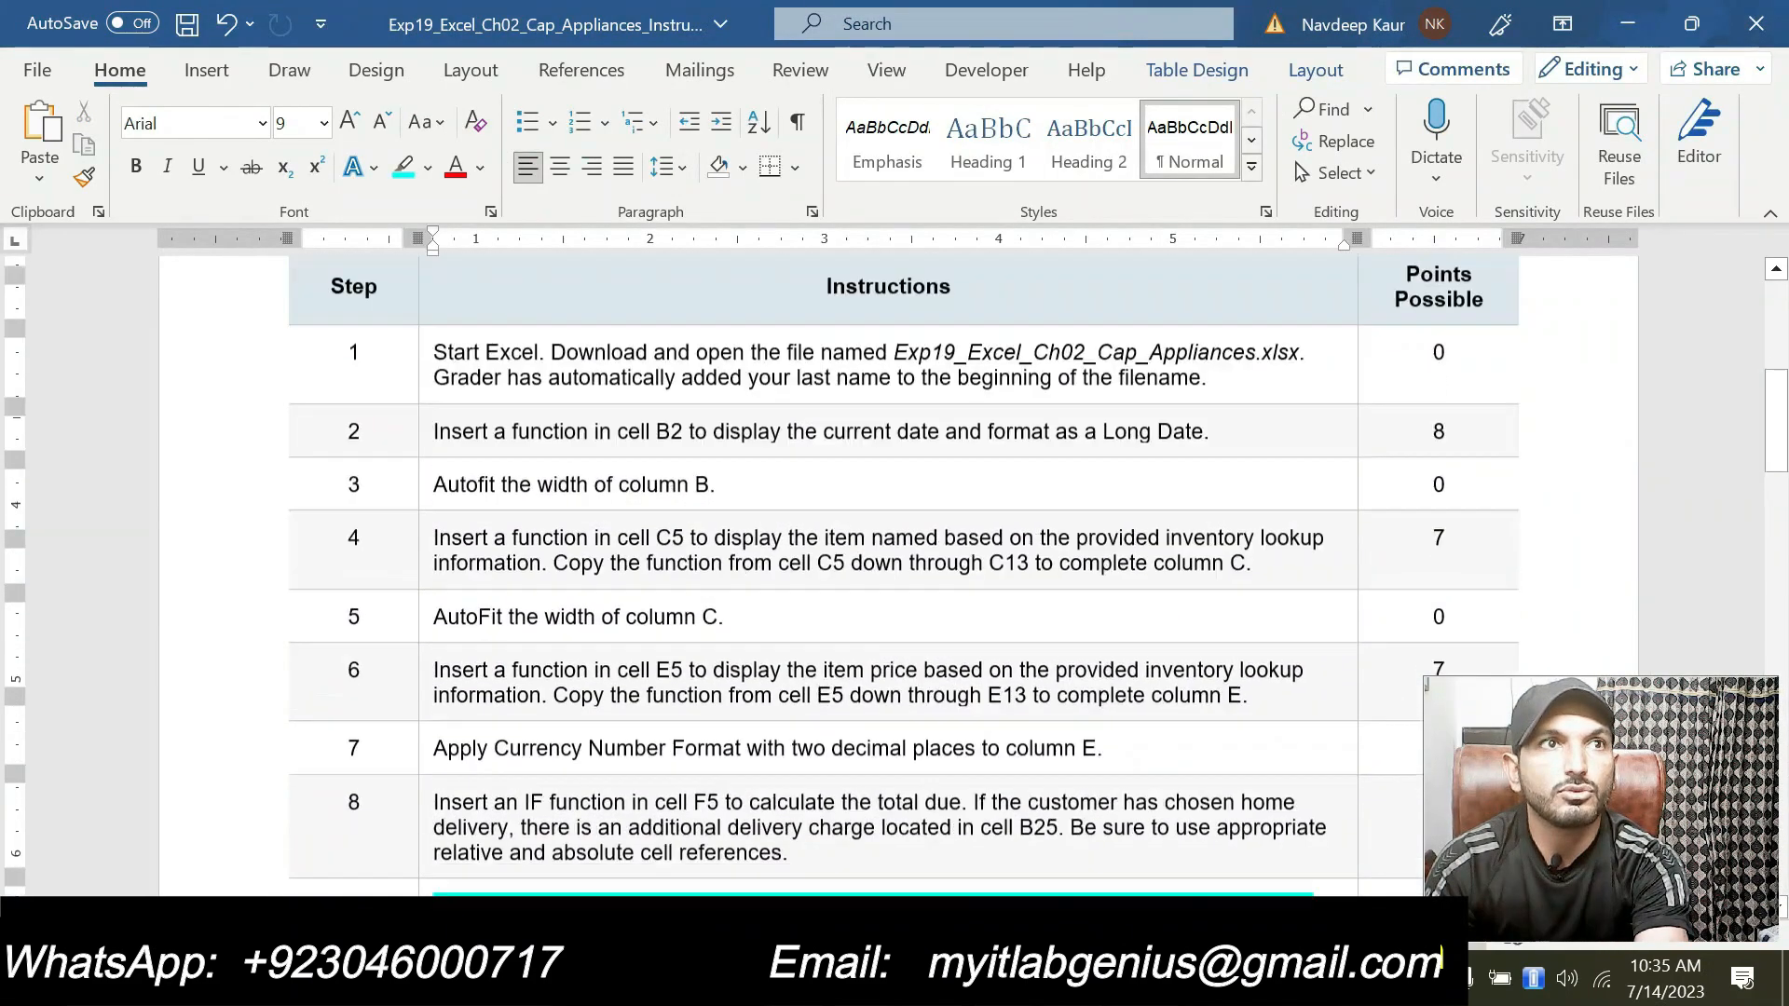
# Step: Remove the highlight from step 9's copy-and-format instruction in the instructions document
pyautogui.scroll(-3, 970, 651)
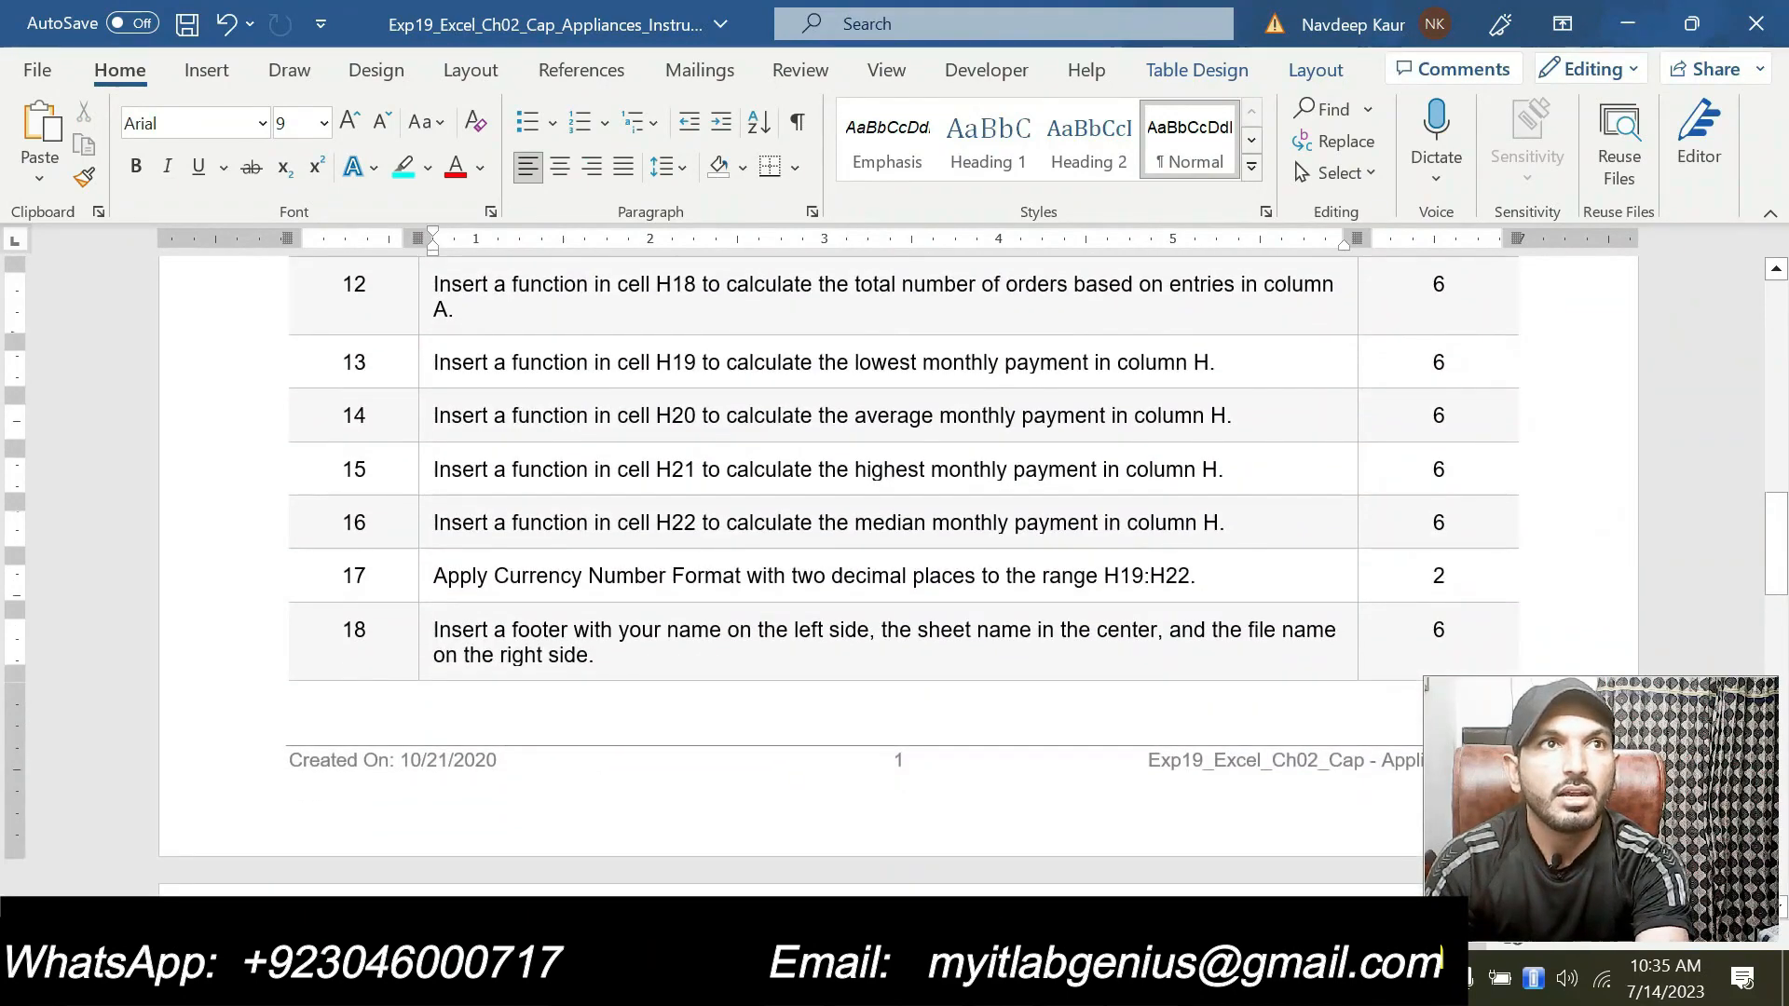
pyautogui.scroll(-3, 970, 667)
pyautogui.scroll(8, 970, 666)
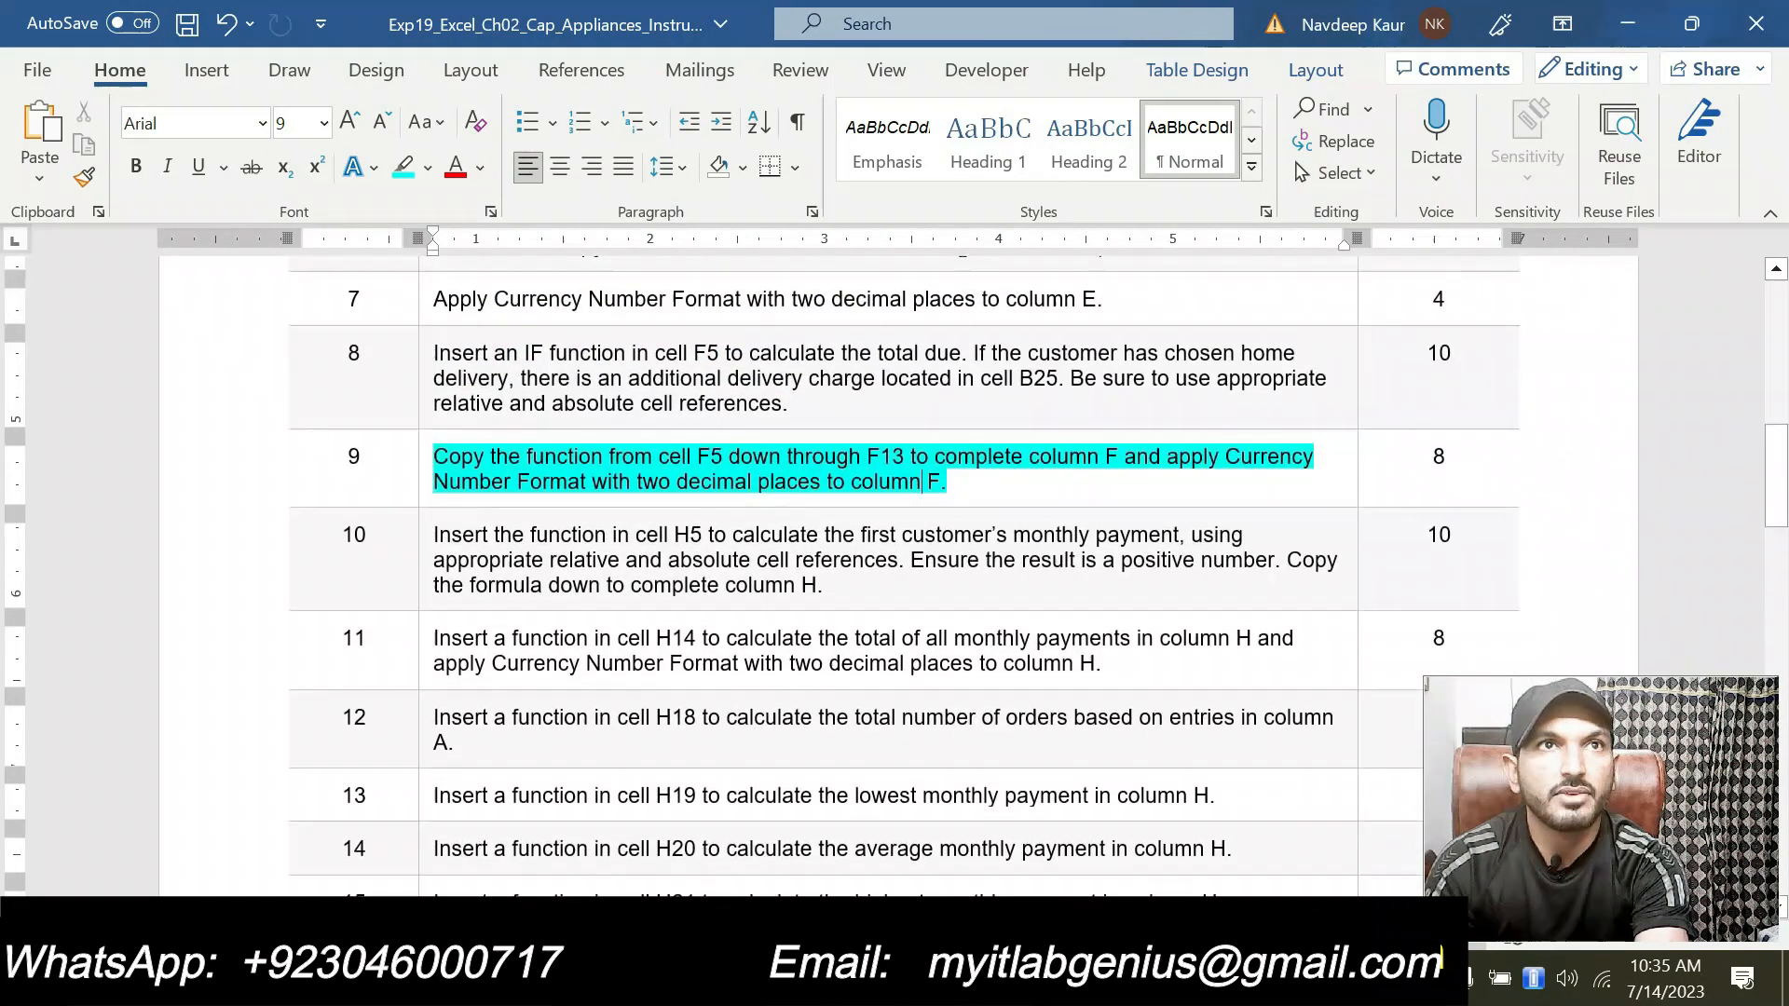
pyautogui.scroll(2, 923, 655)
pyautogui.moveTo(923, 655); pyautogui.dragTo(438, 636)
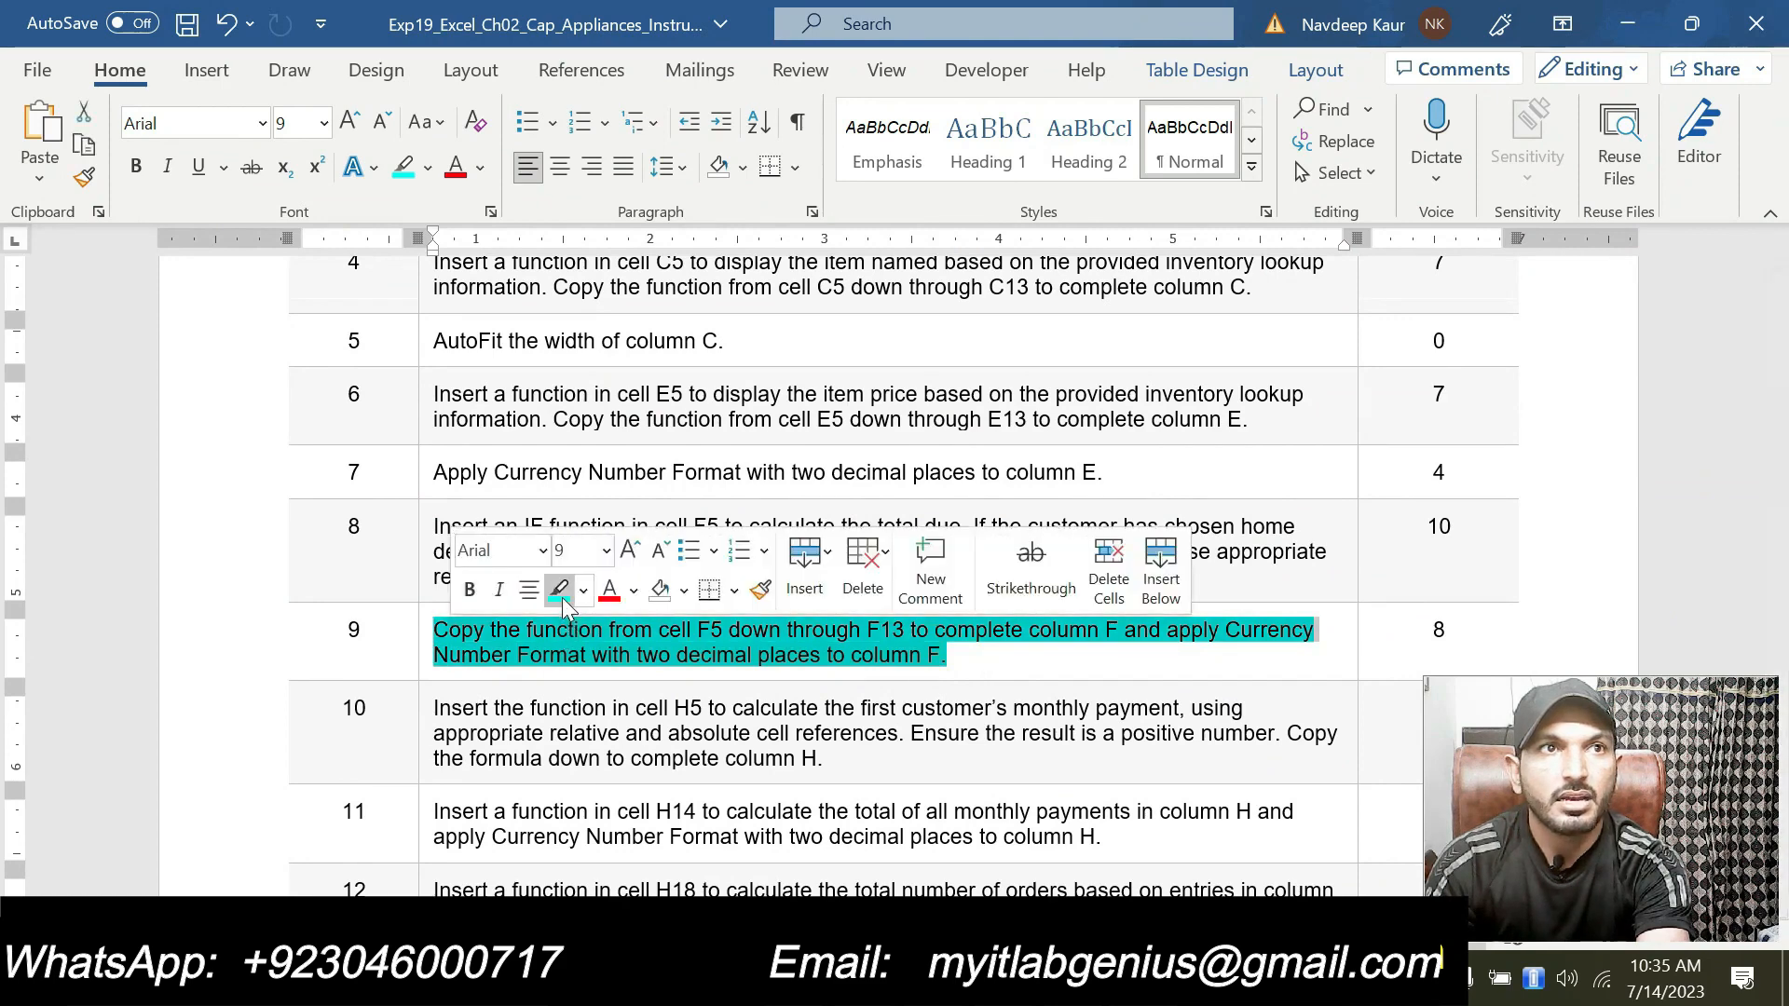
pyautogui.click(559, 590)
pyautogui.click(983, 663)
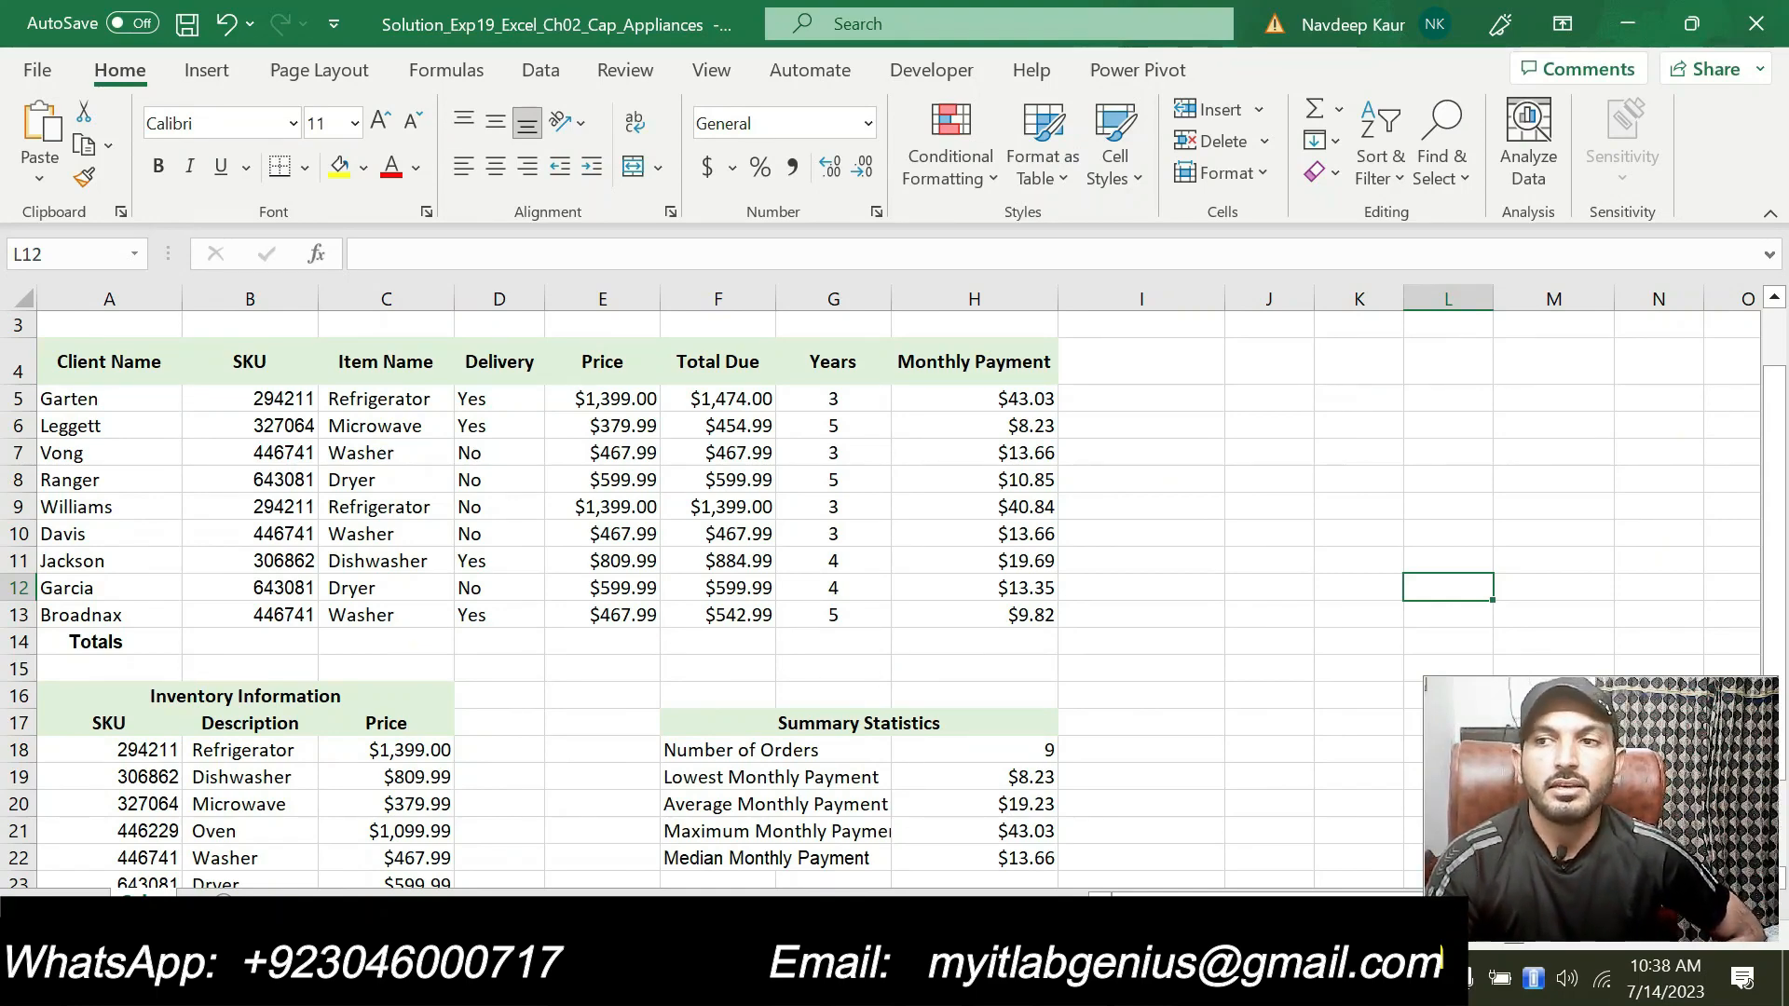
# Step: Review the remaining instructions and select step 10's monthly payment instruction in the instructions document
pyautogui.hotkey('alt', 'Tab')
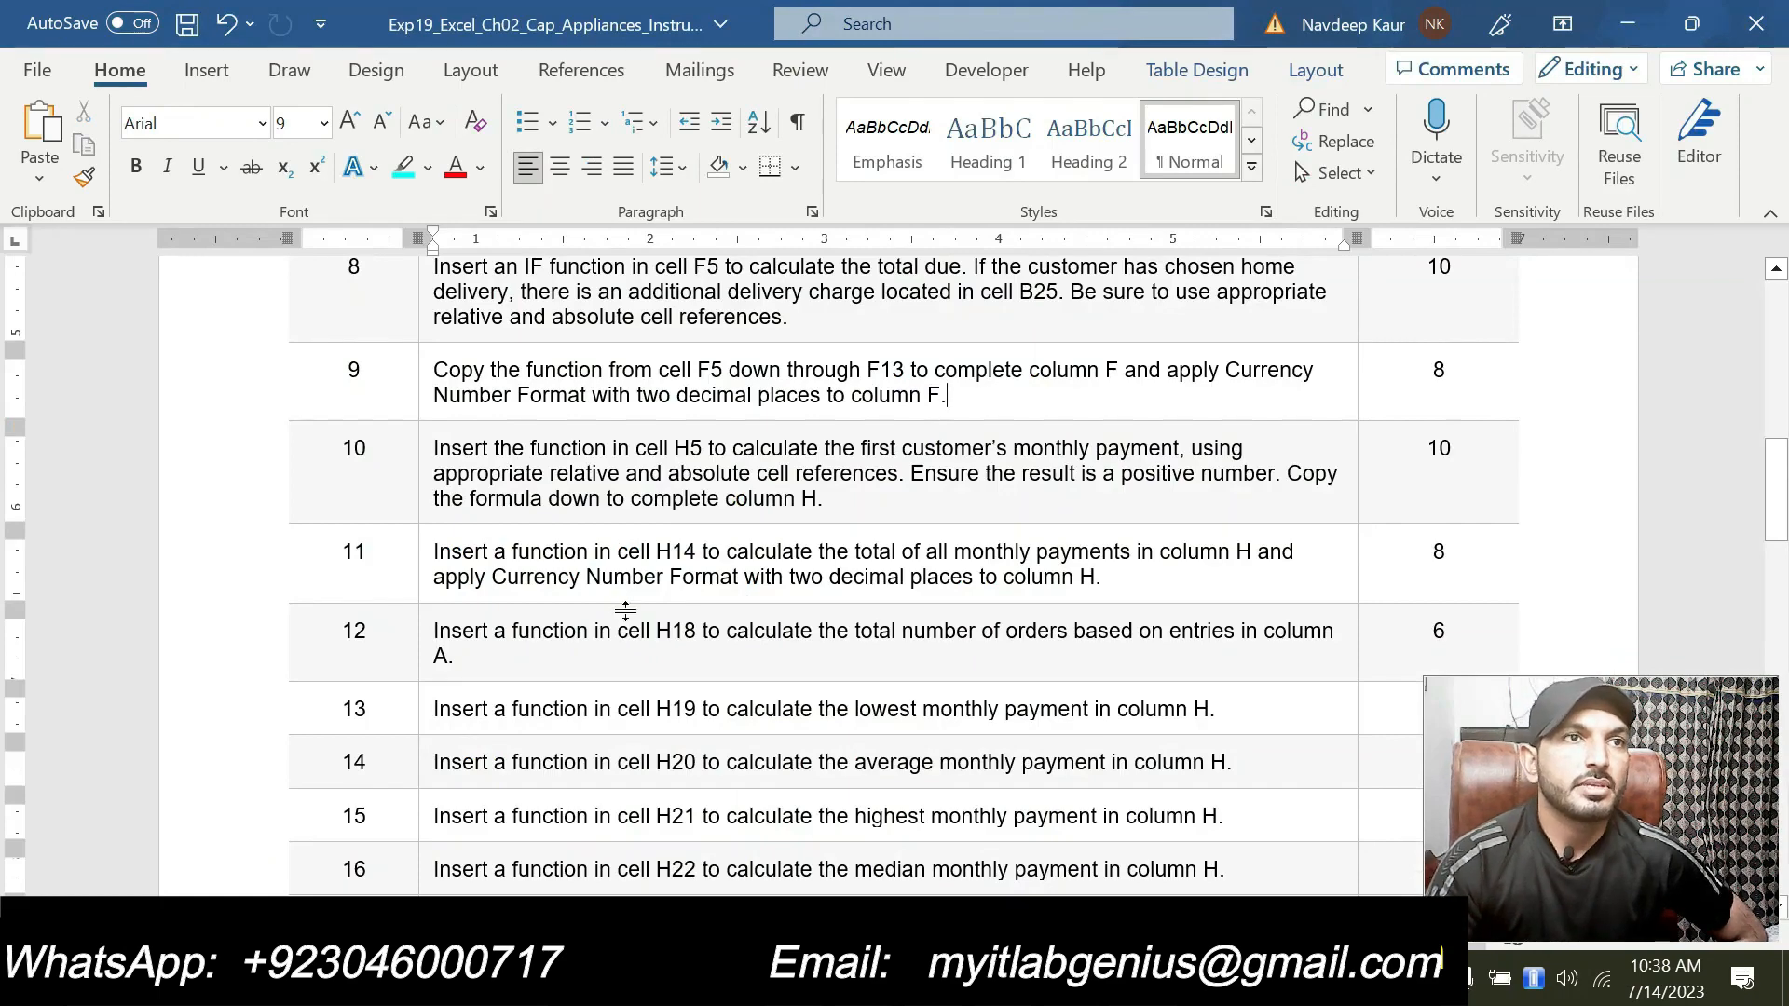
pyautogui.scroll(-3, 590, 613)
pyautogui.scroll(3, 590, 613)
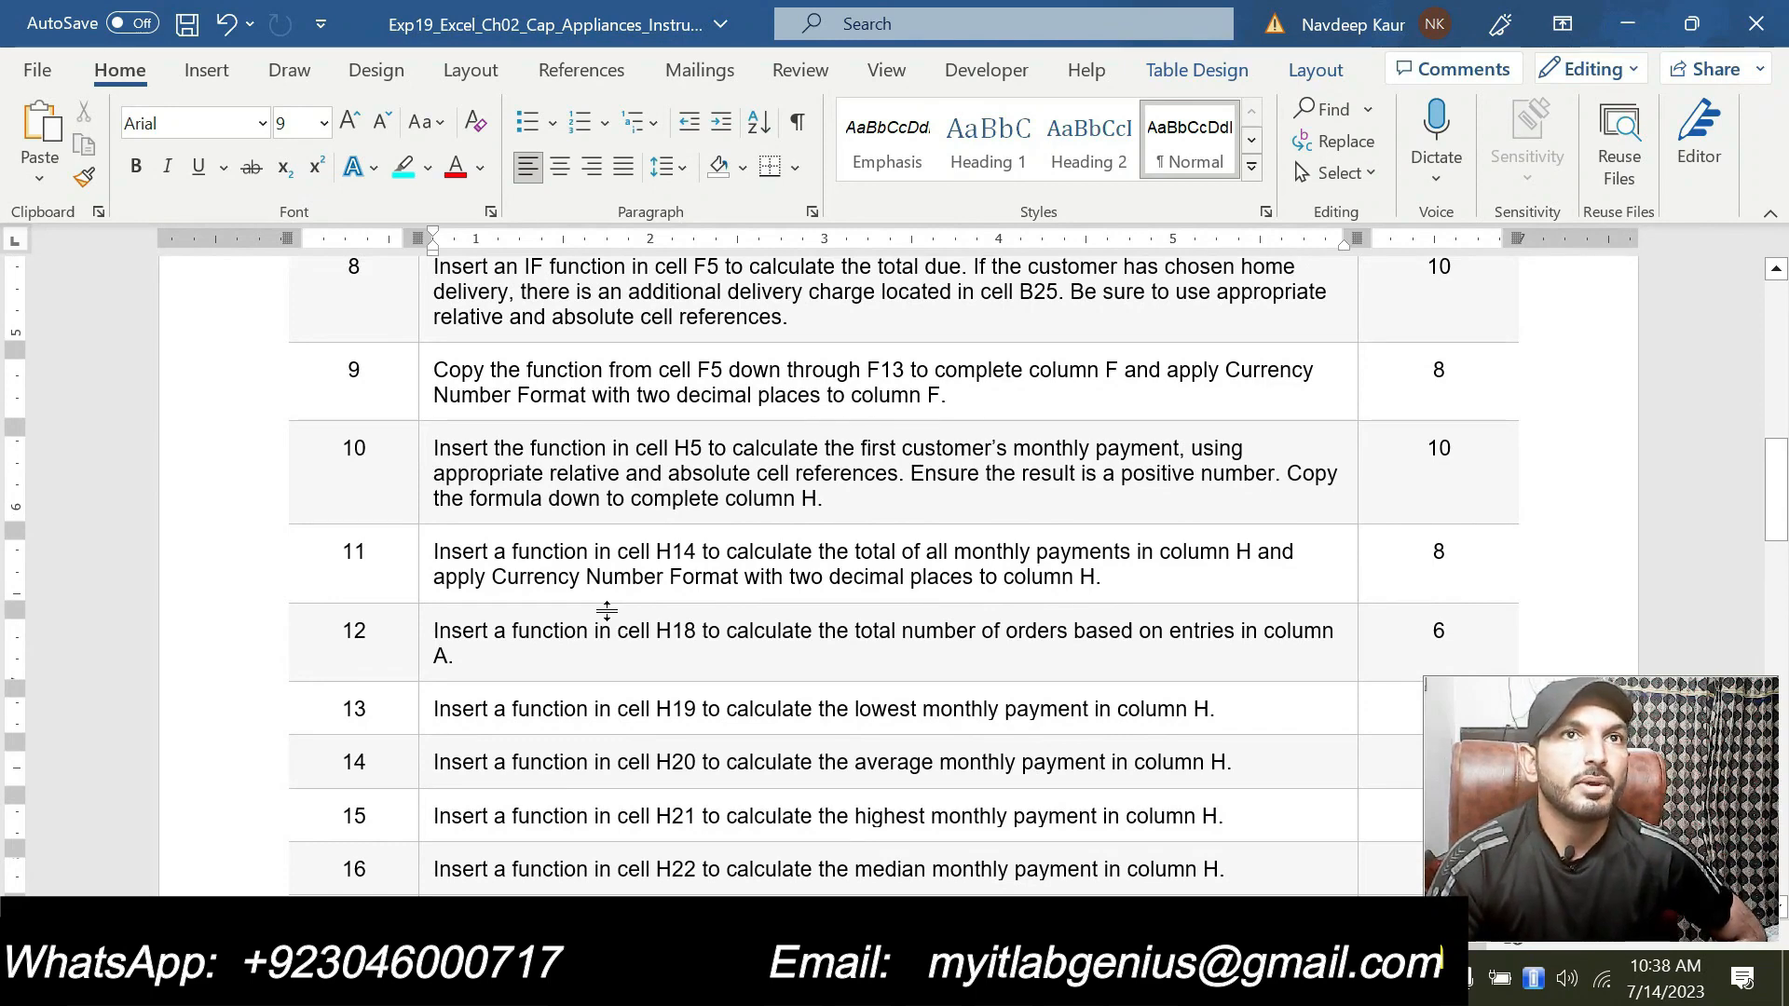
pyautogui.scroll(-3, 606, 611)
pyautogui.scroll(2, 607, 611)
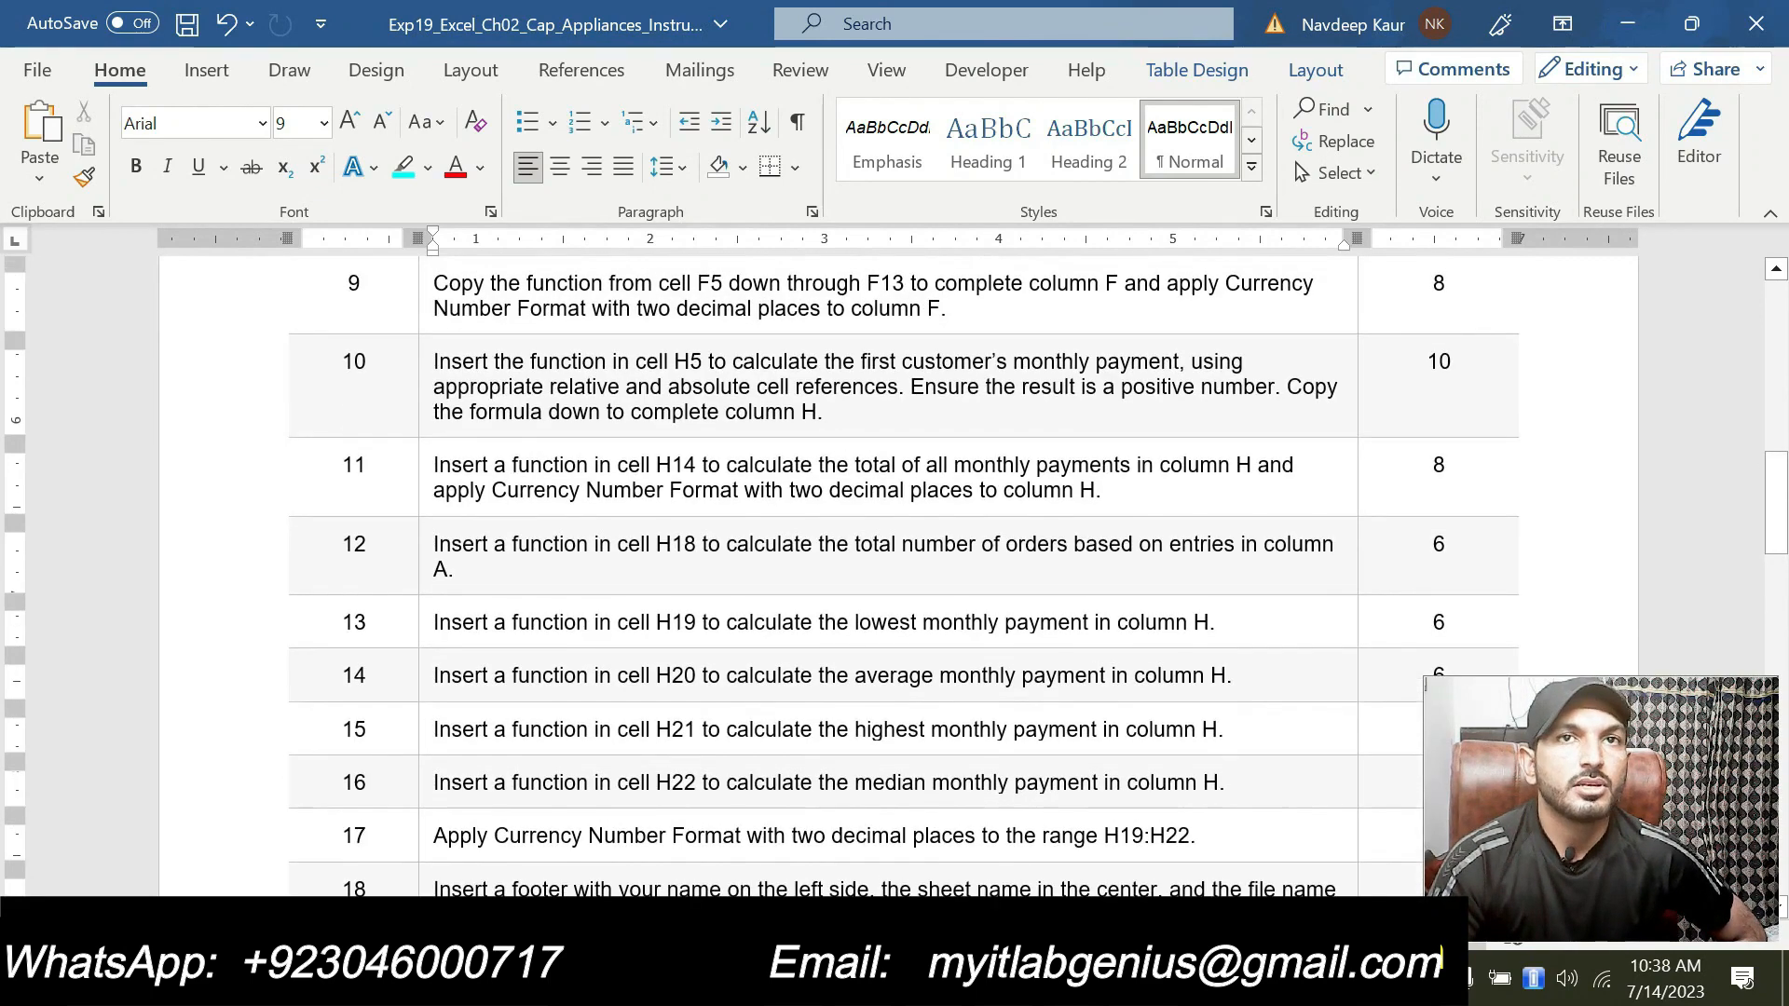
pyautogui.moveTo(1071, 979)
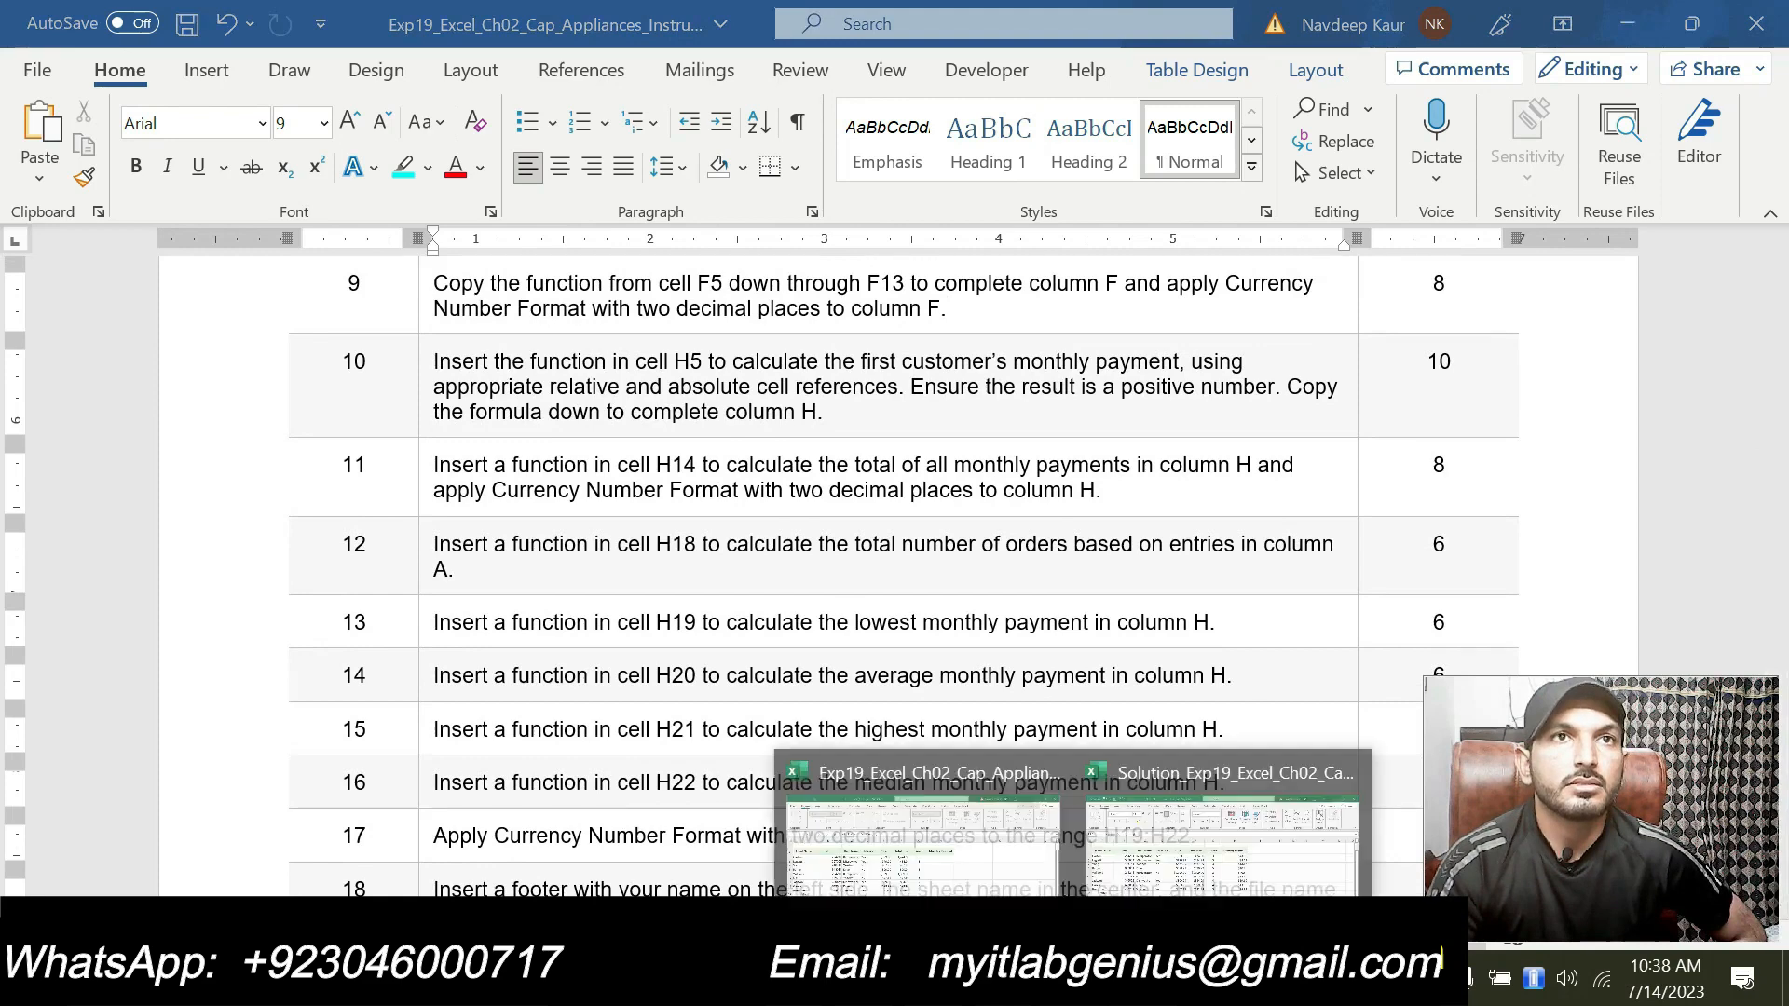
pyautogui.click(1100, 887)
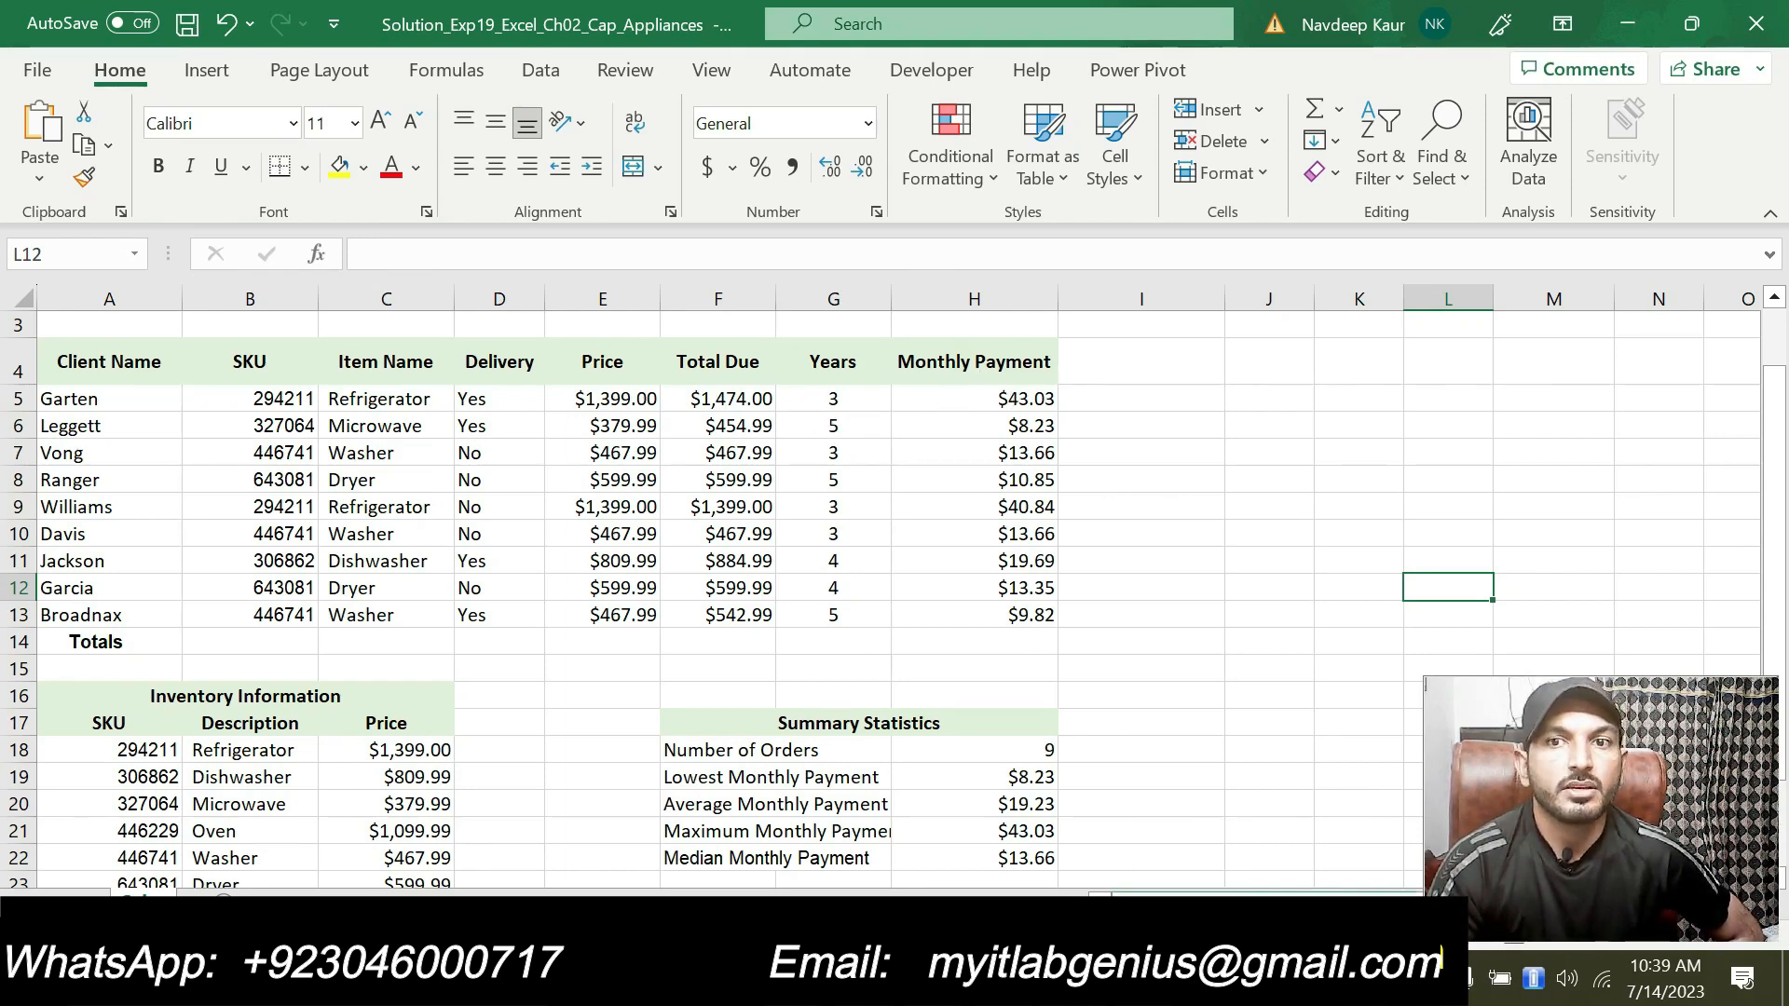
pyautogui.click(1036, 979)
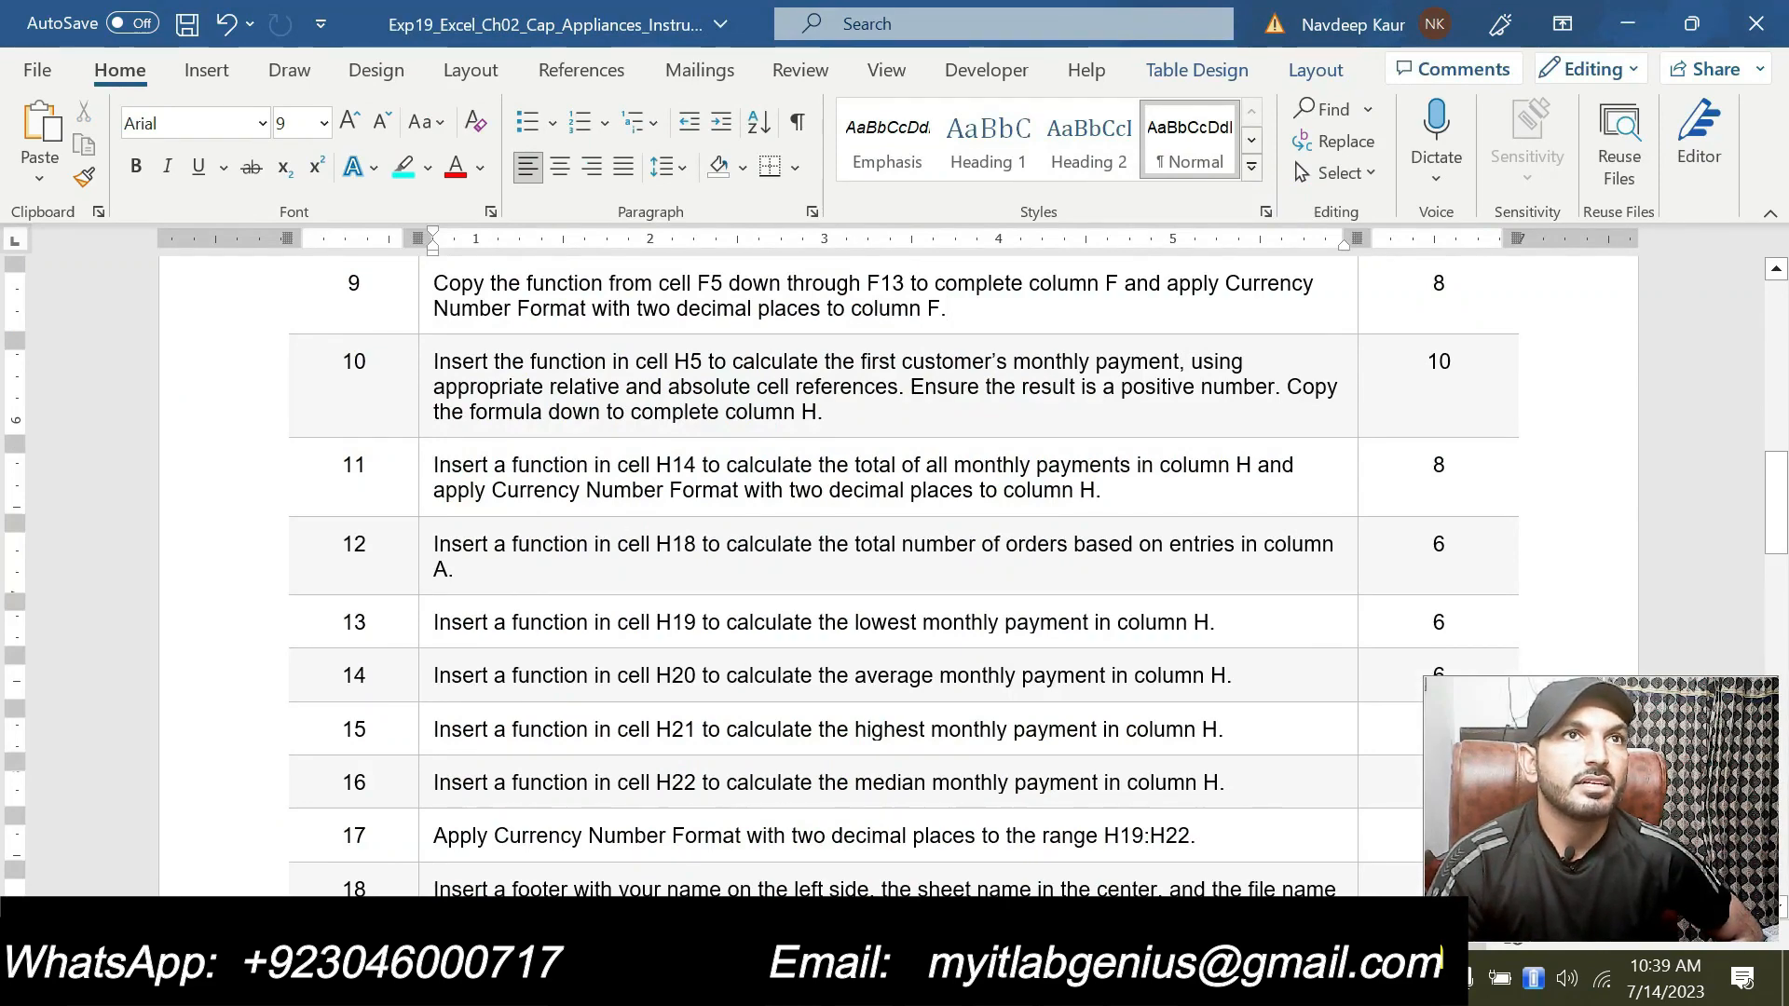
pyautogui.moveTo(822, 413); pyautogui.dragTo(435, 363)
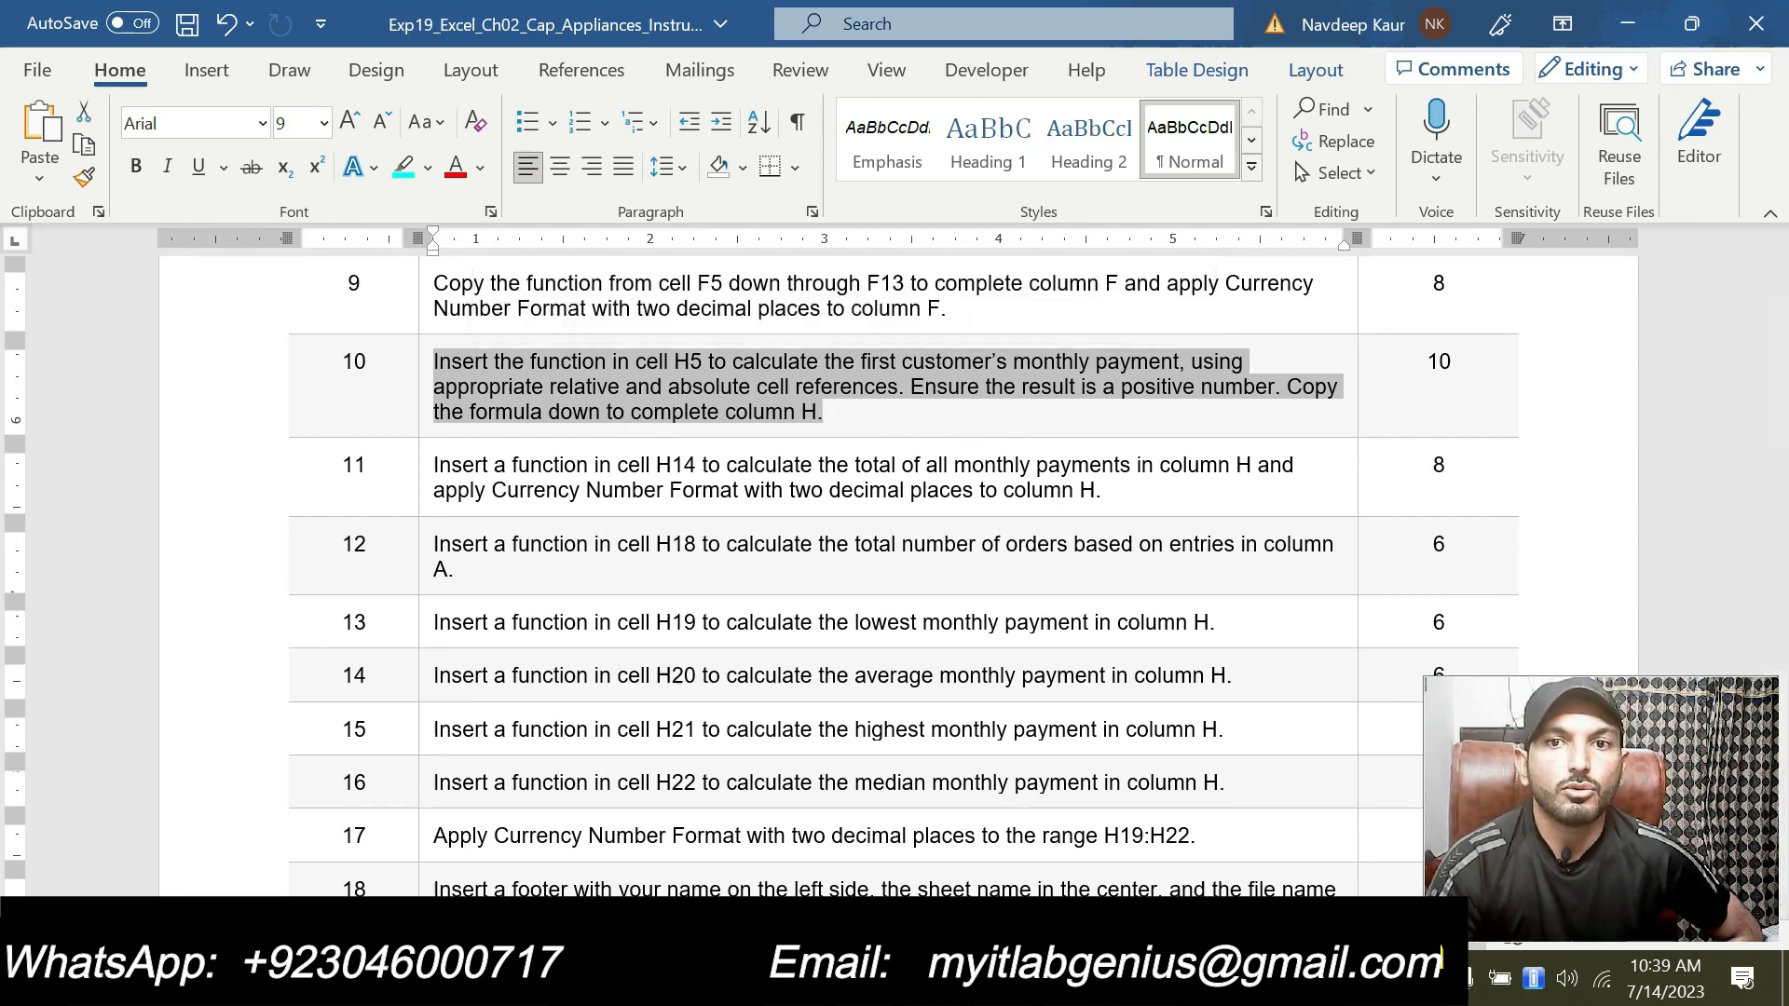
# Step: Examine the worksheet's Monthly Payment column, Totals row and summary statistics against the instructions
pyautogui.hotkey('alt', 'Tab')
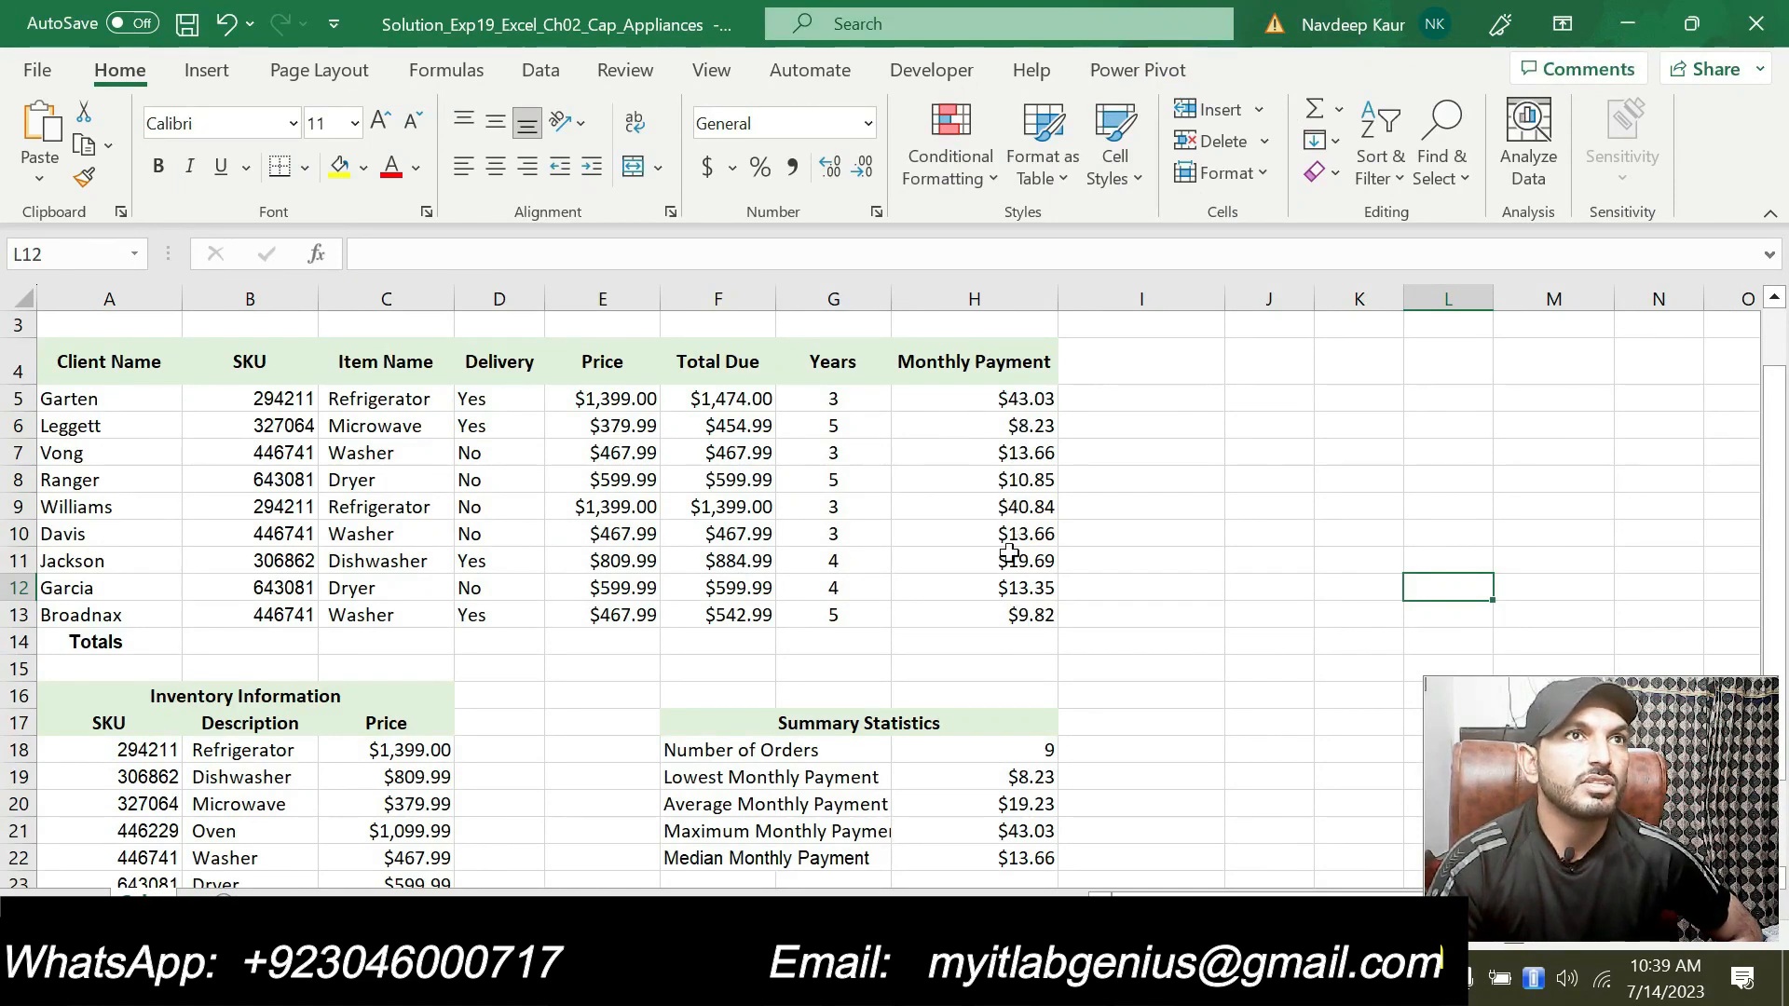
pyautogui.click(801, 978)
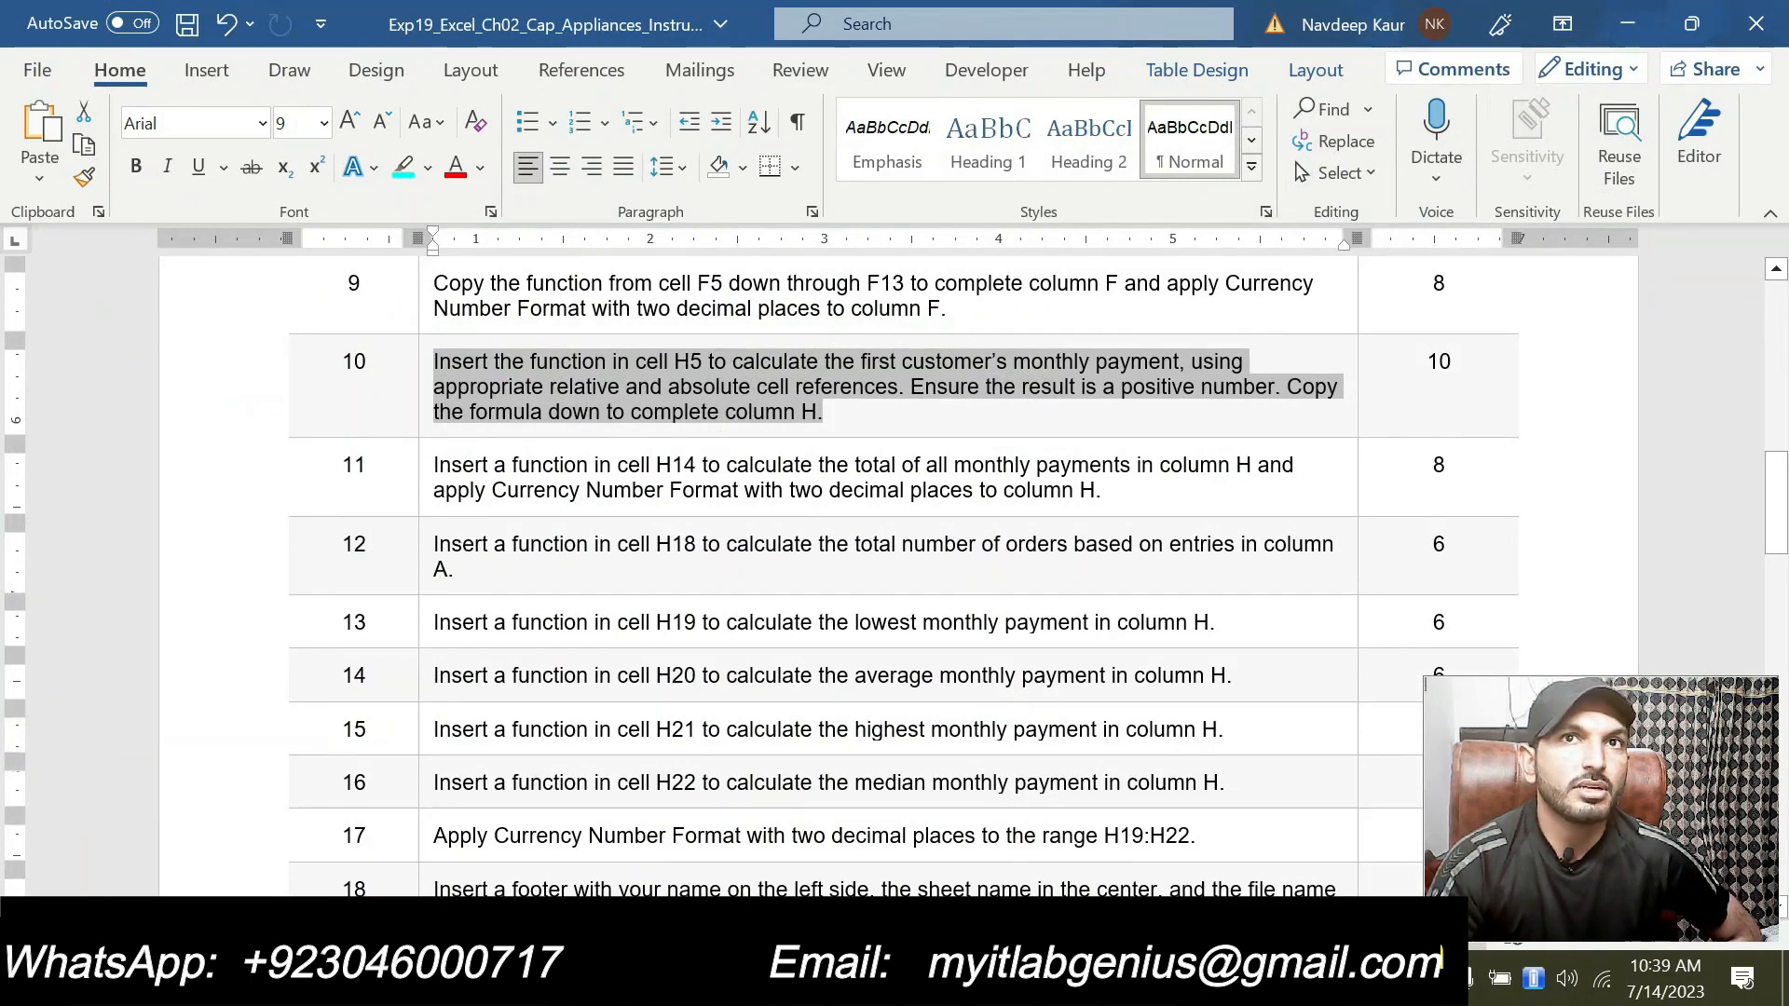
pyautogui.click(1100, 978)
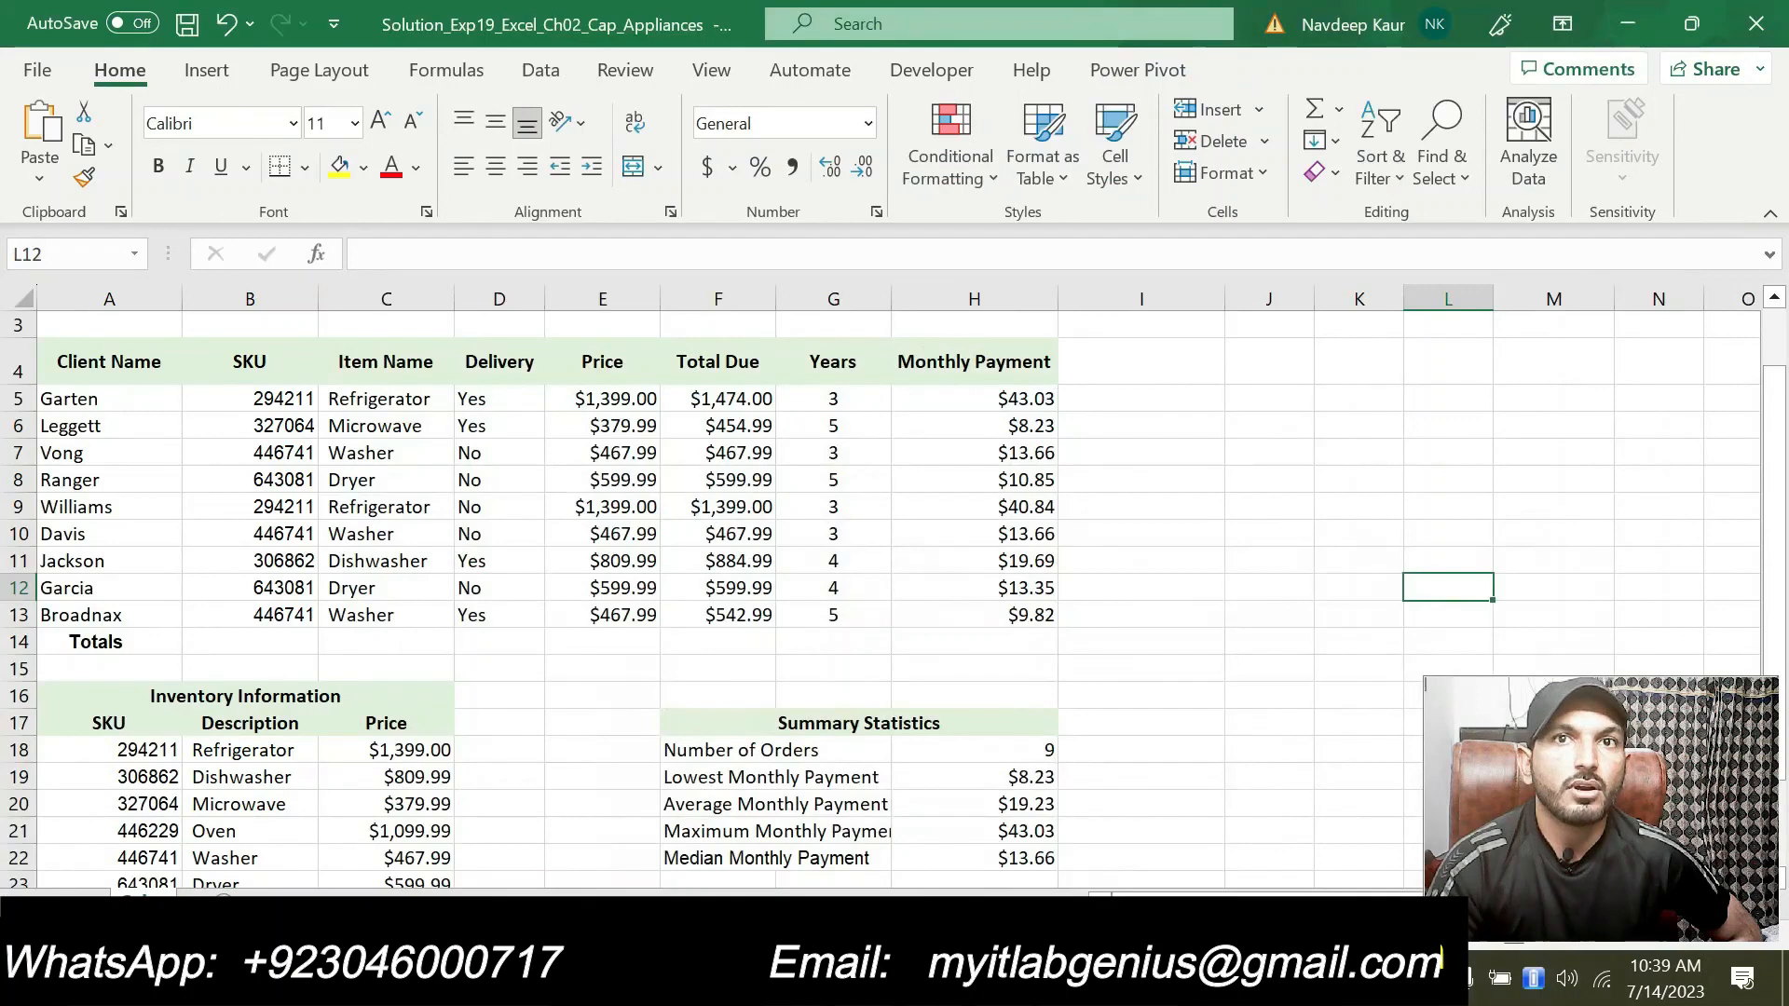
pyautogui.doubleClick(1028, 648)
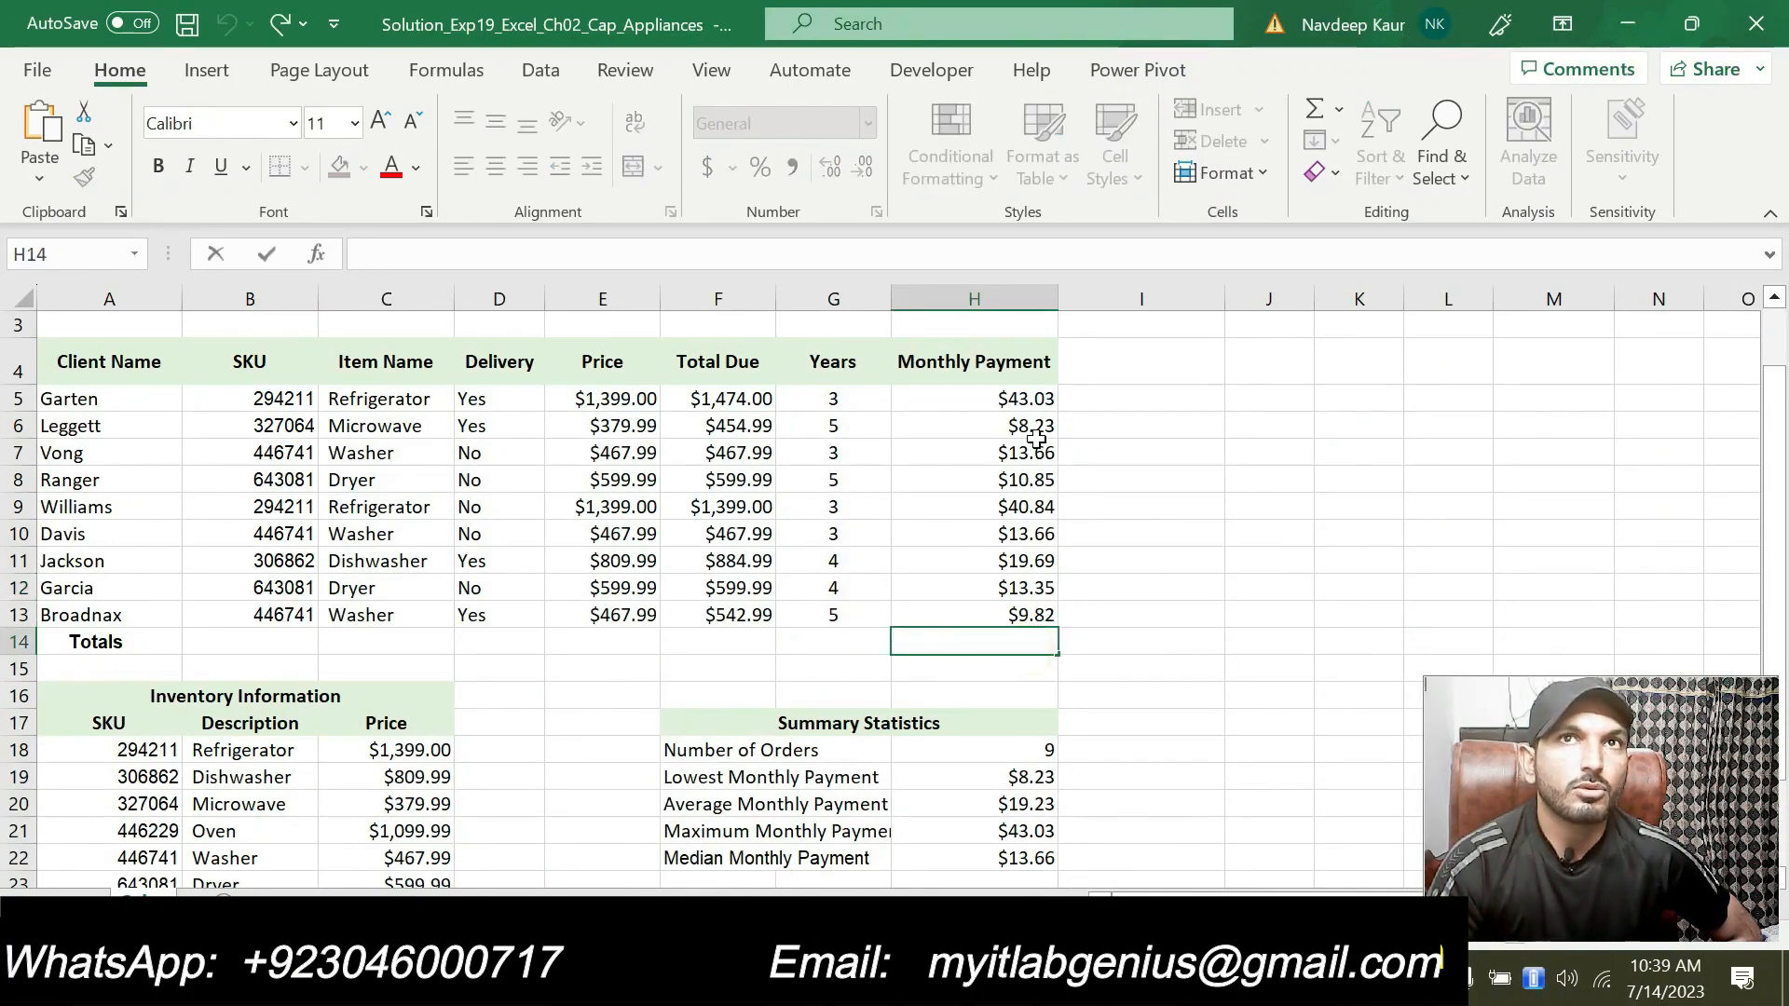
pyautogui.click(1100, 979)
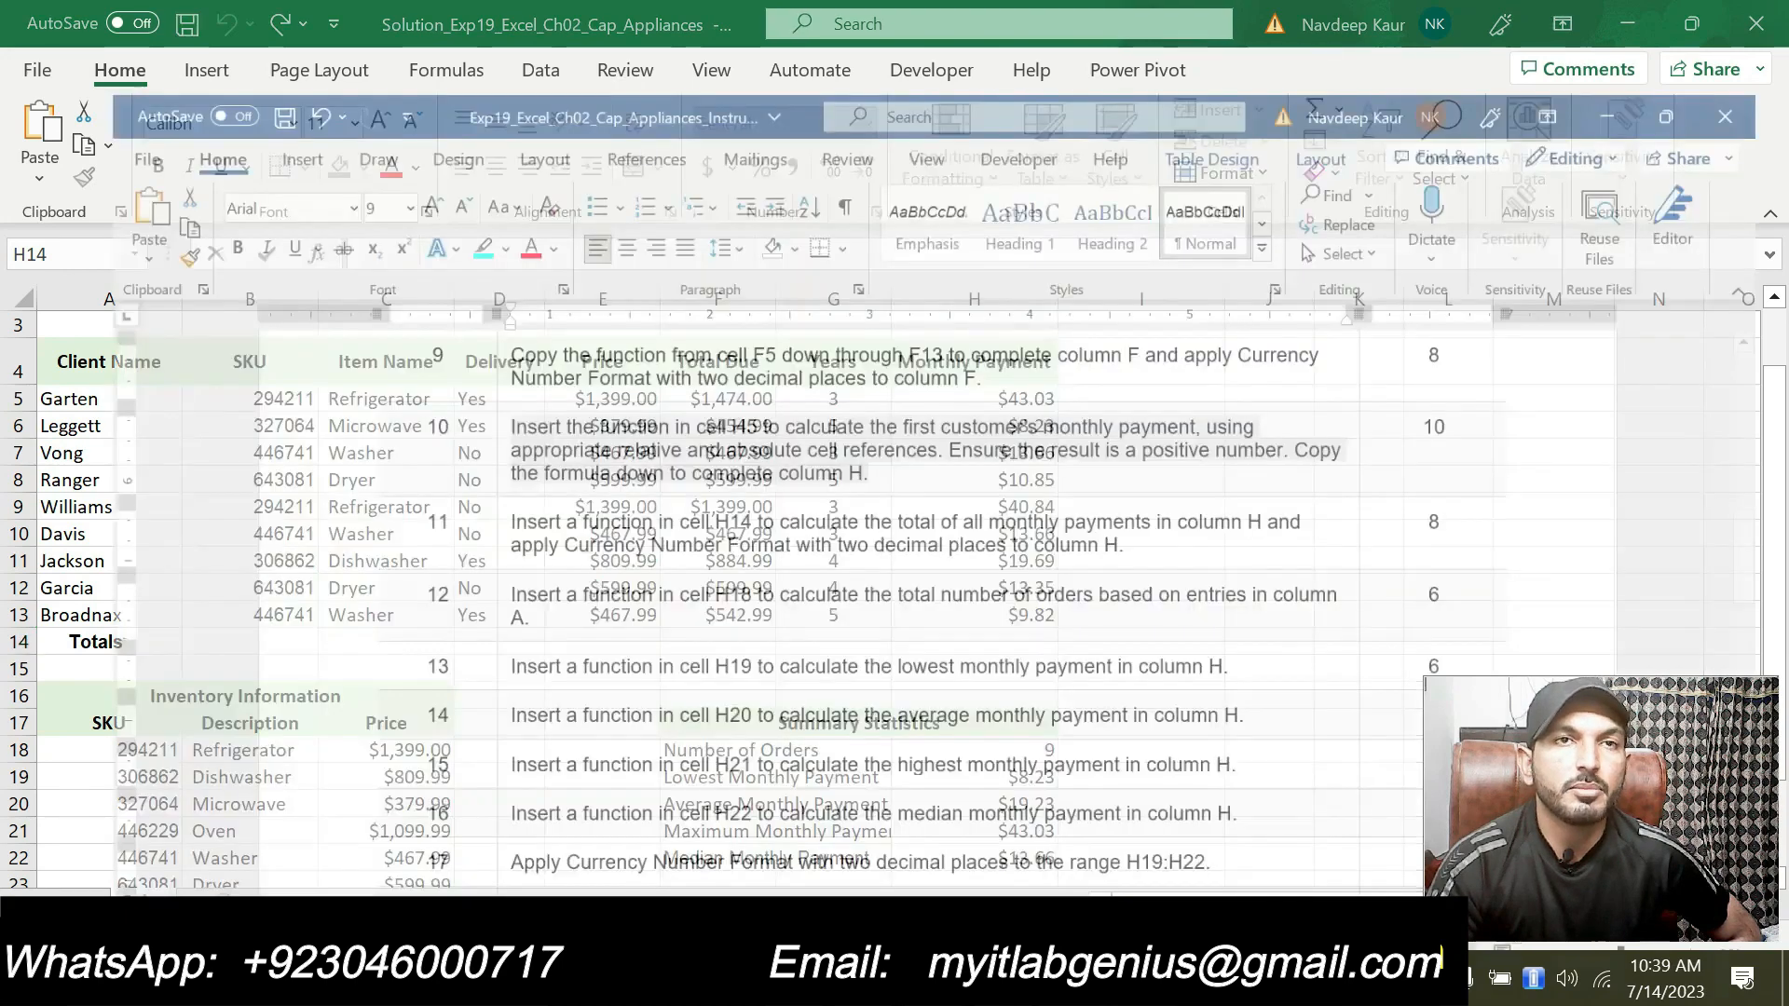
pyautogui.scroll(-2, 619, 608)
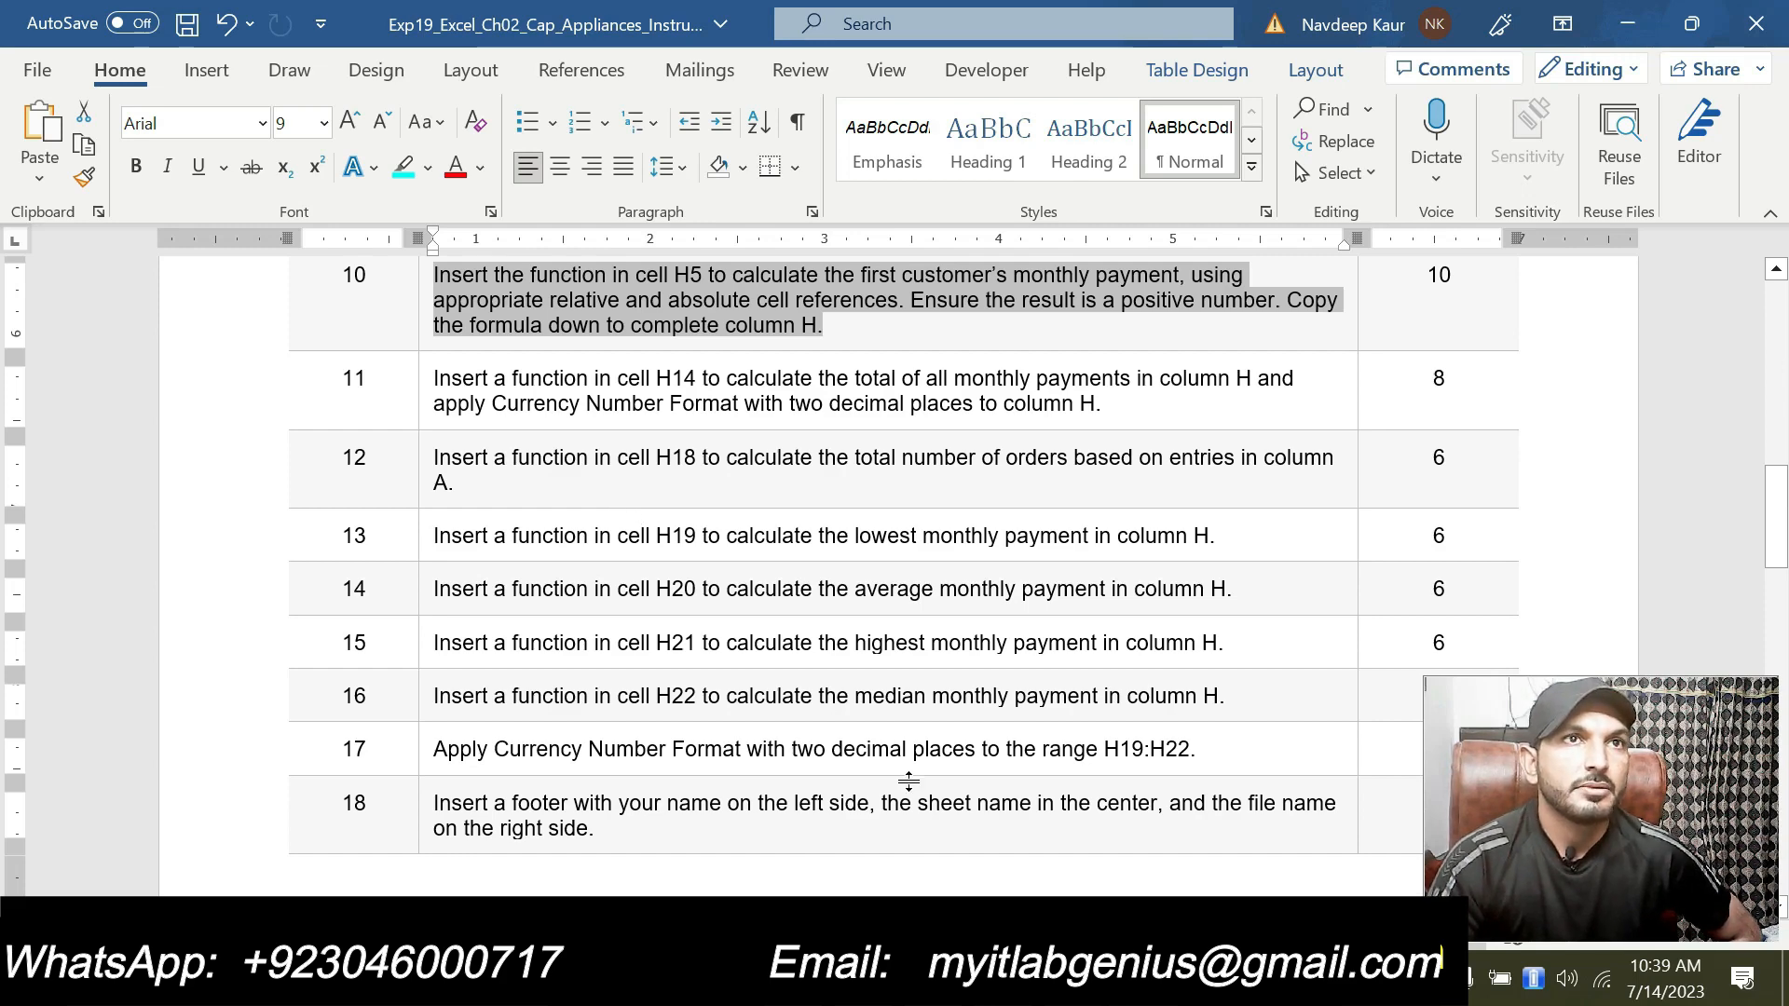
pyautogui.hotkey('alt', 'Tab')
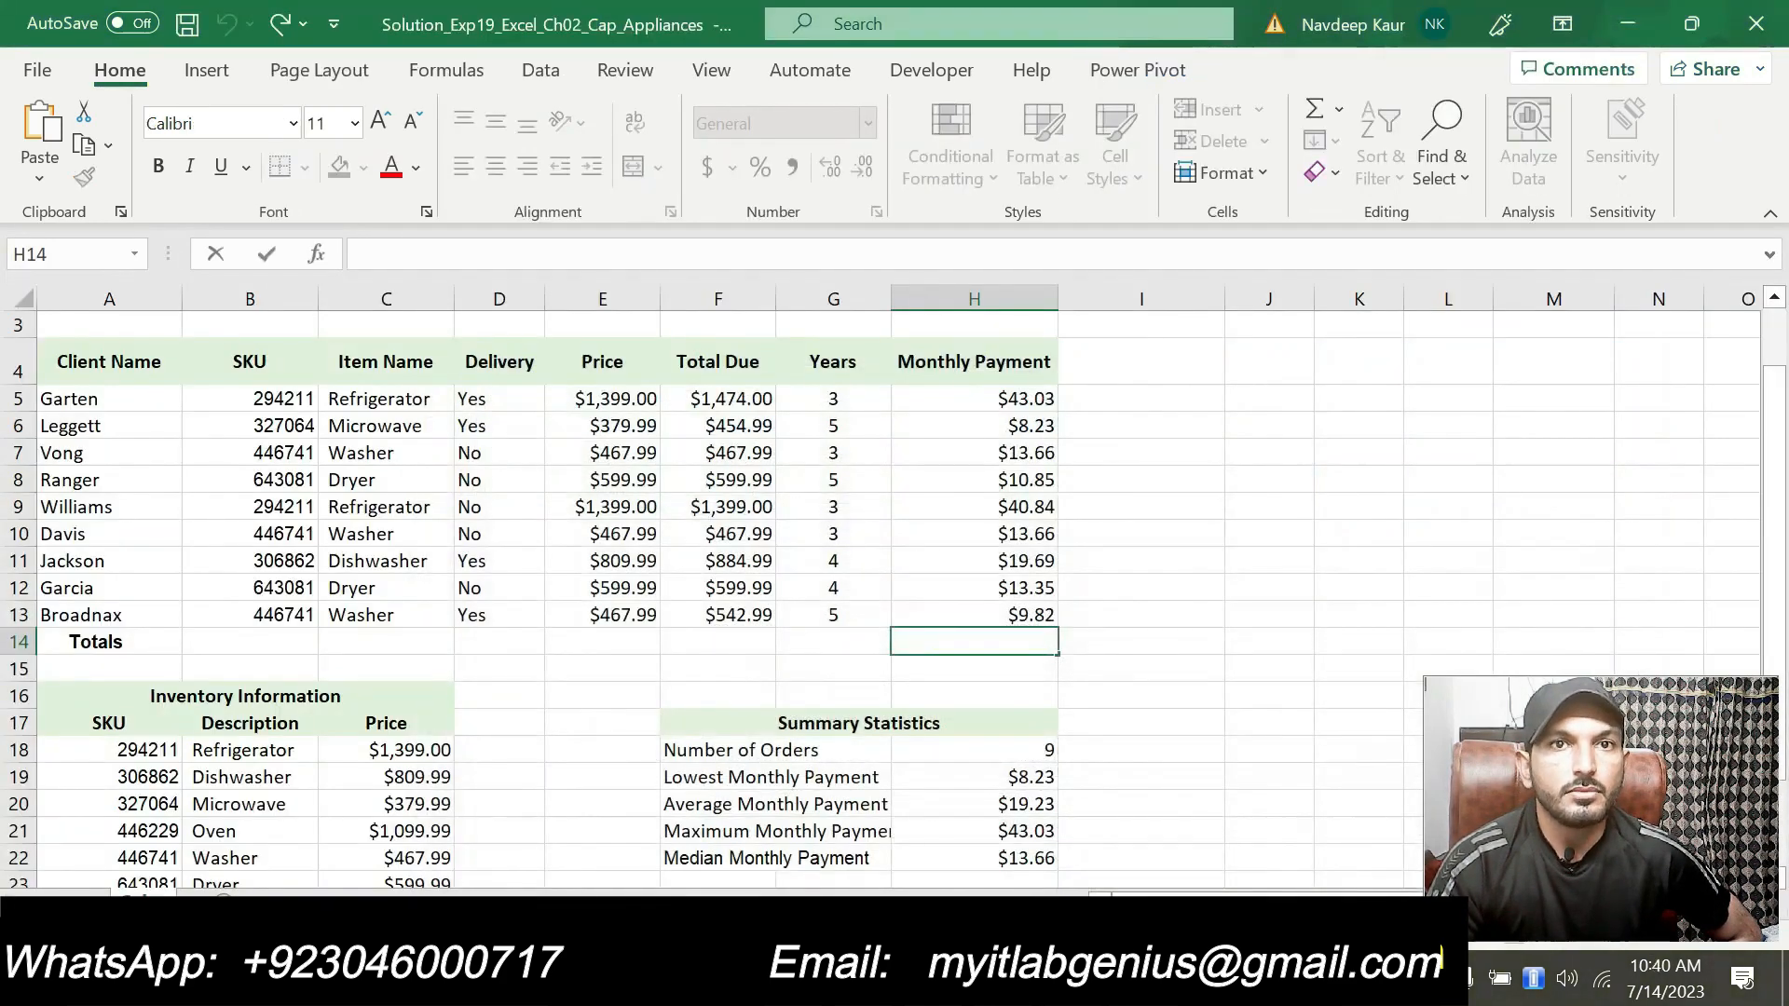
pyautogui.scroll(-2, 1026, 736)
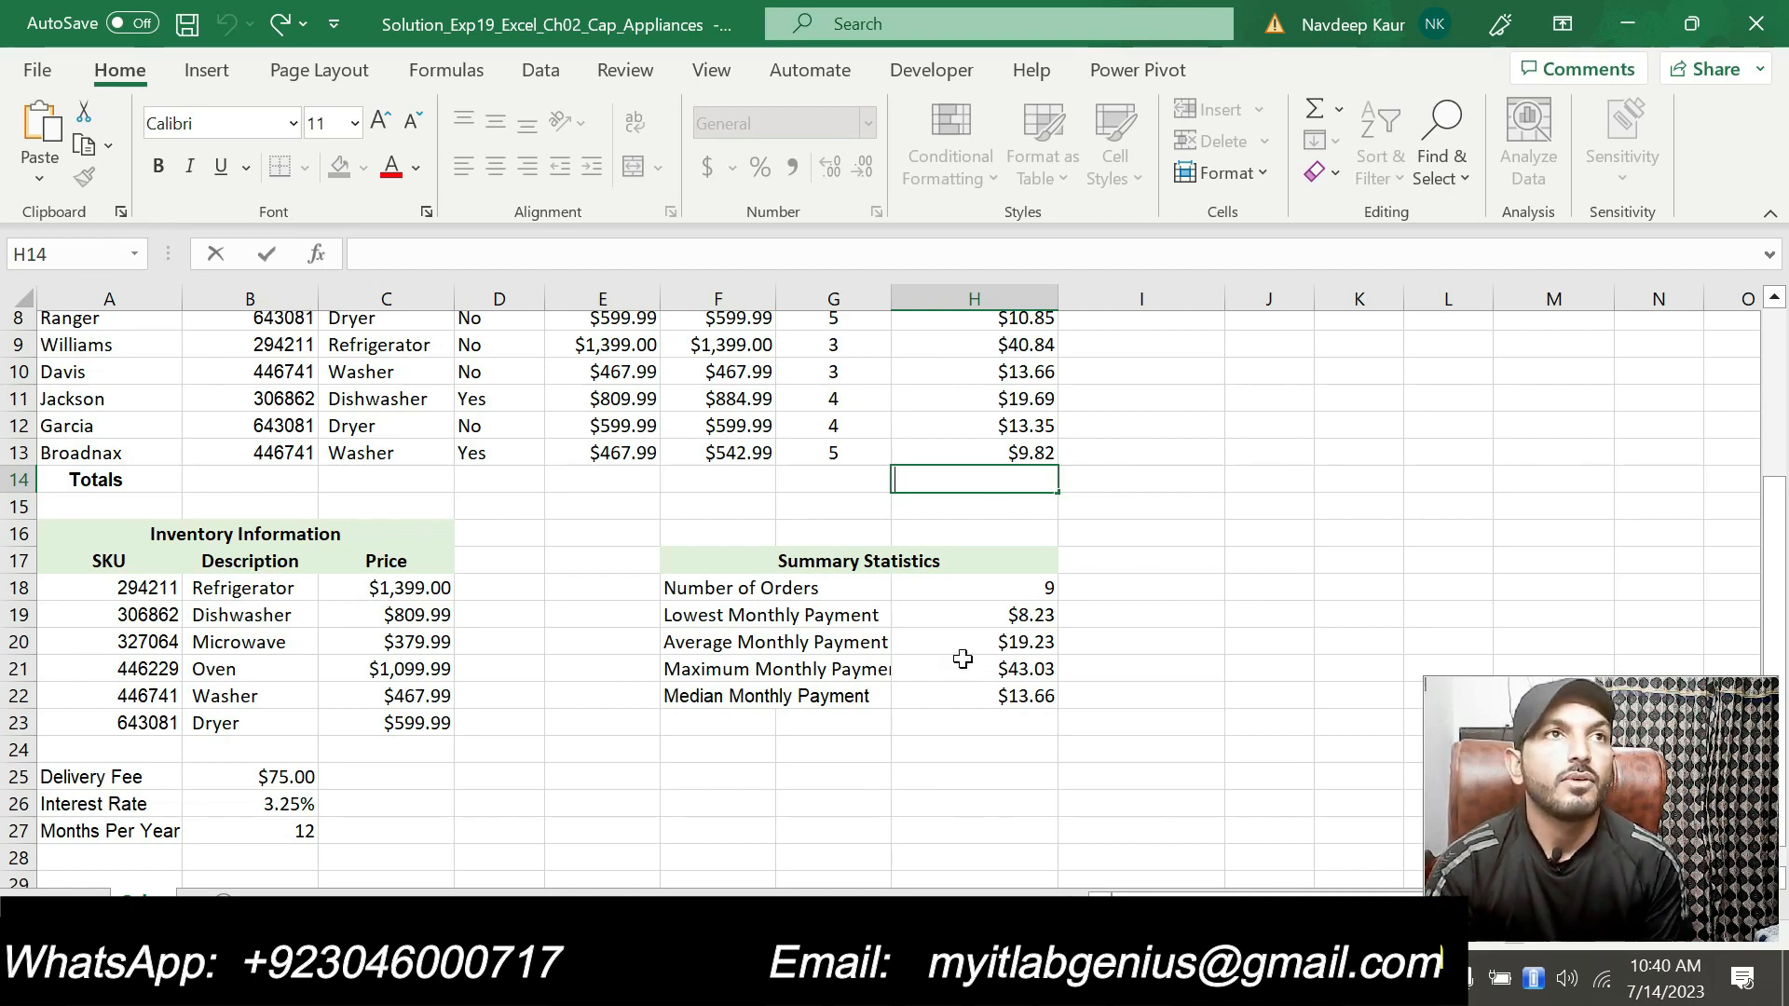
pyautogui.scroll(2, 795, 566)
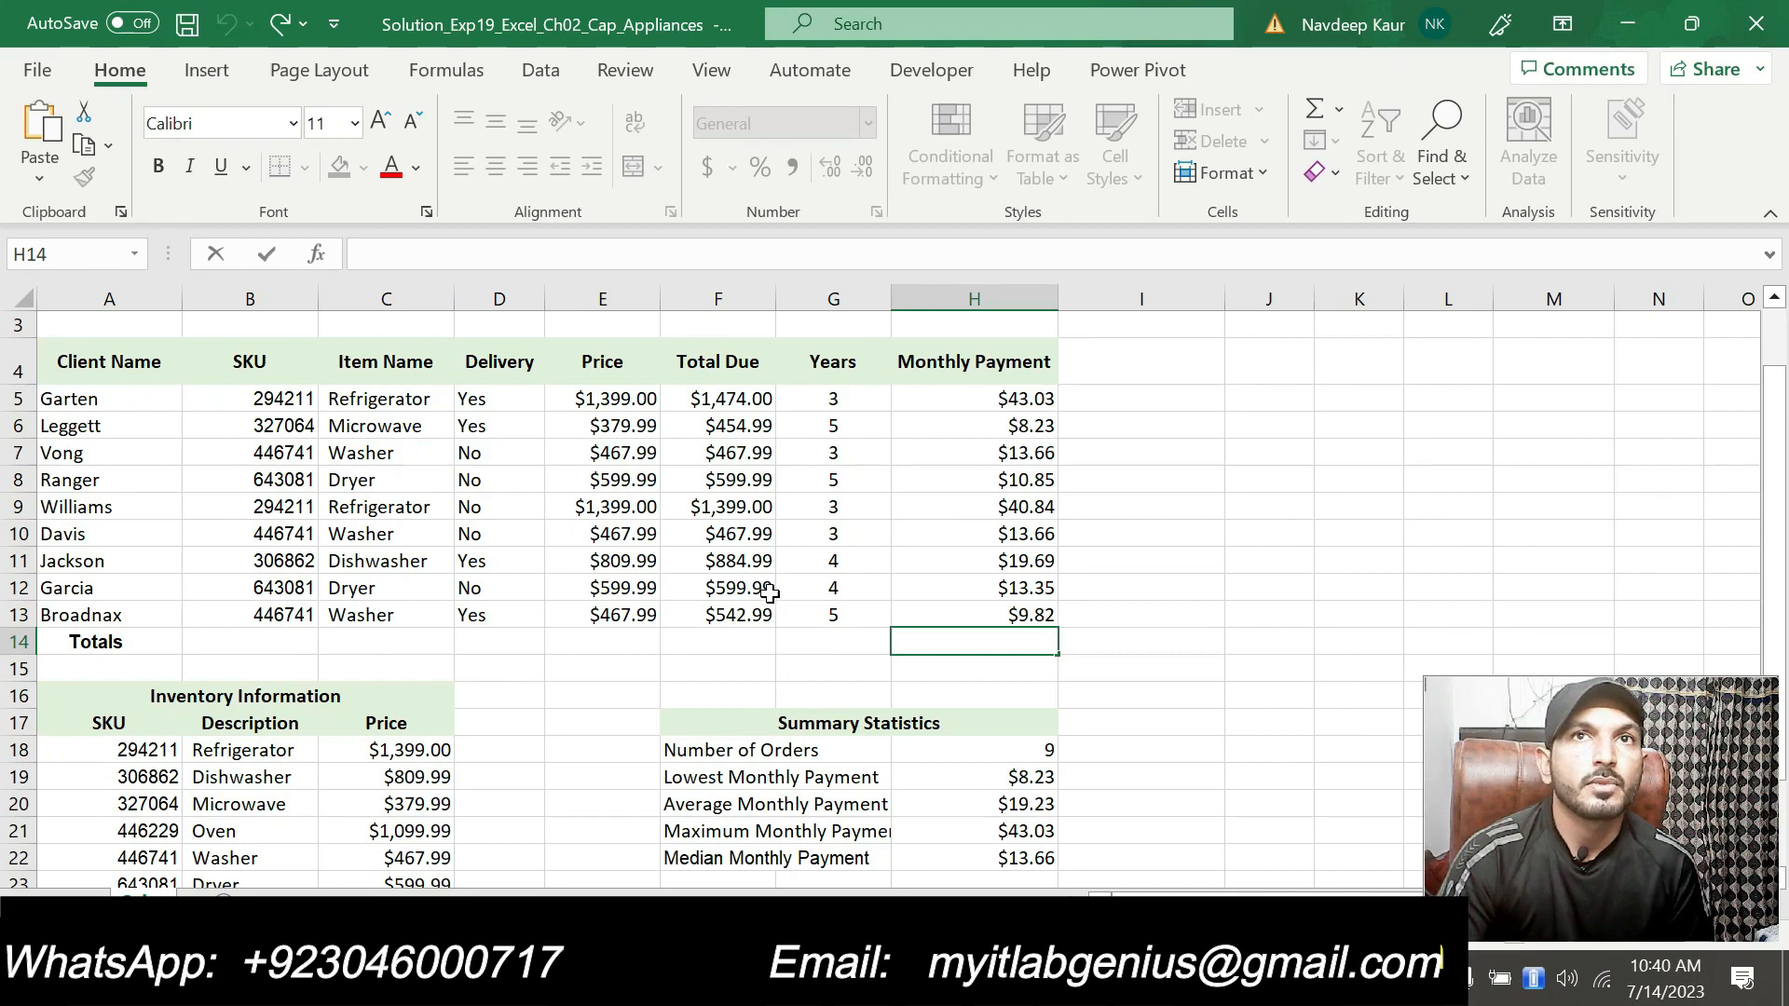
pyautogui.scroll(-1, 1025, 820)
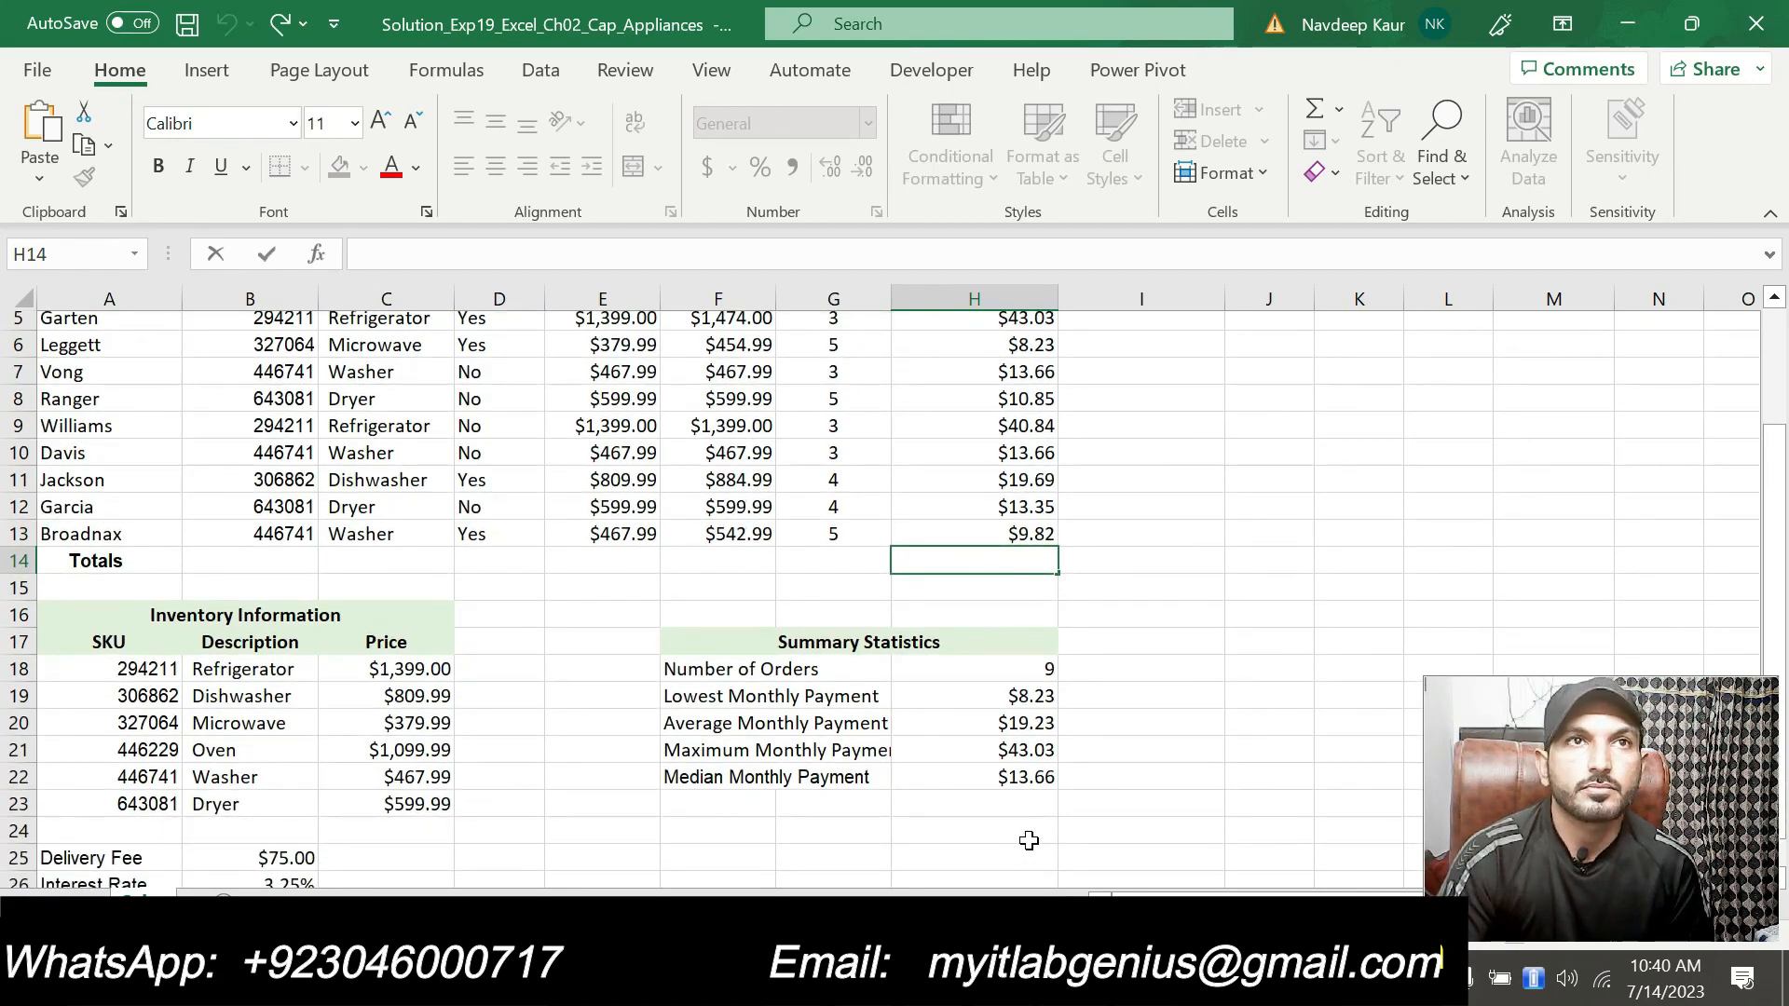
pyautogui.scroll(1, 1025, 834)
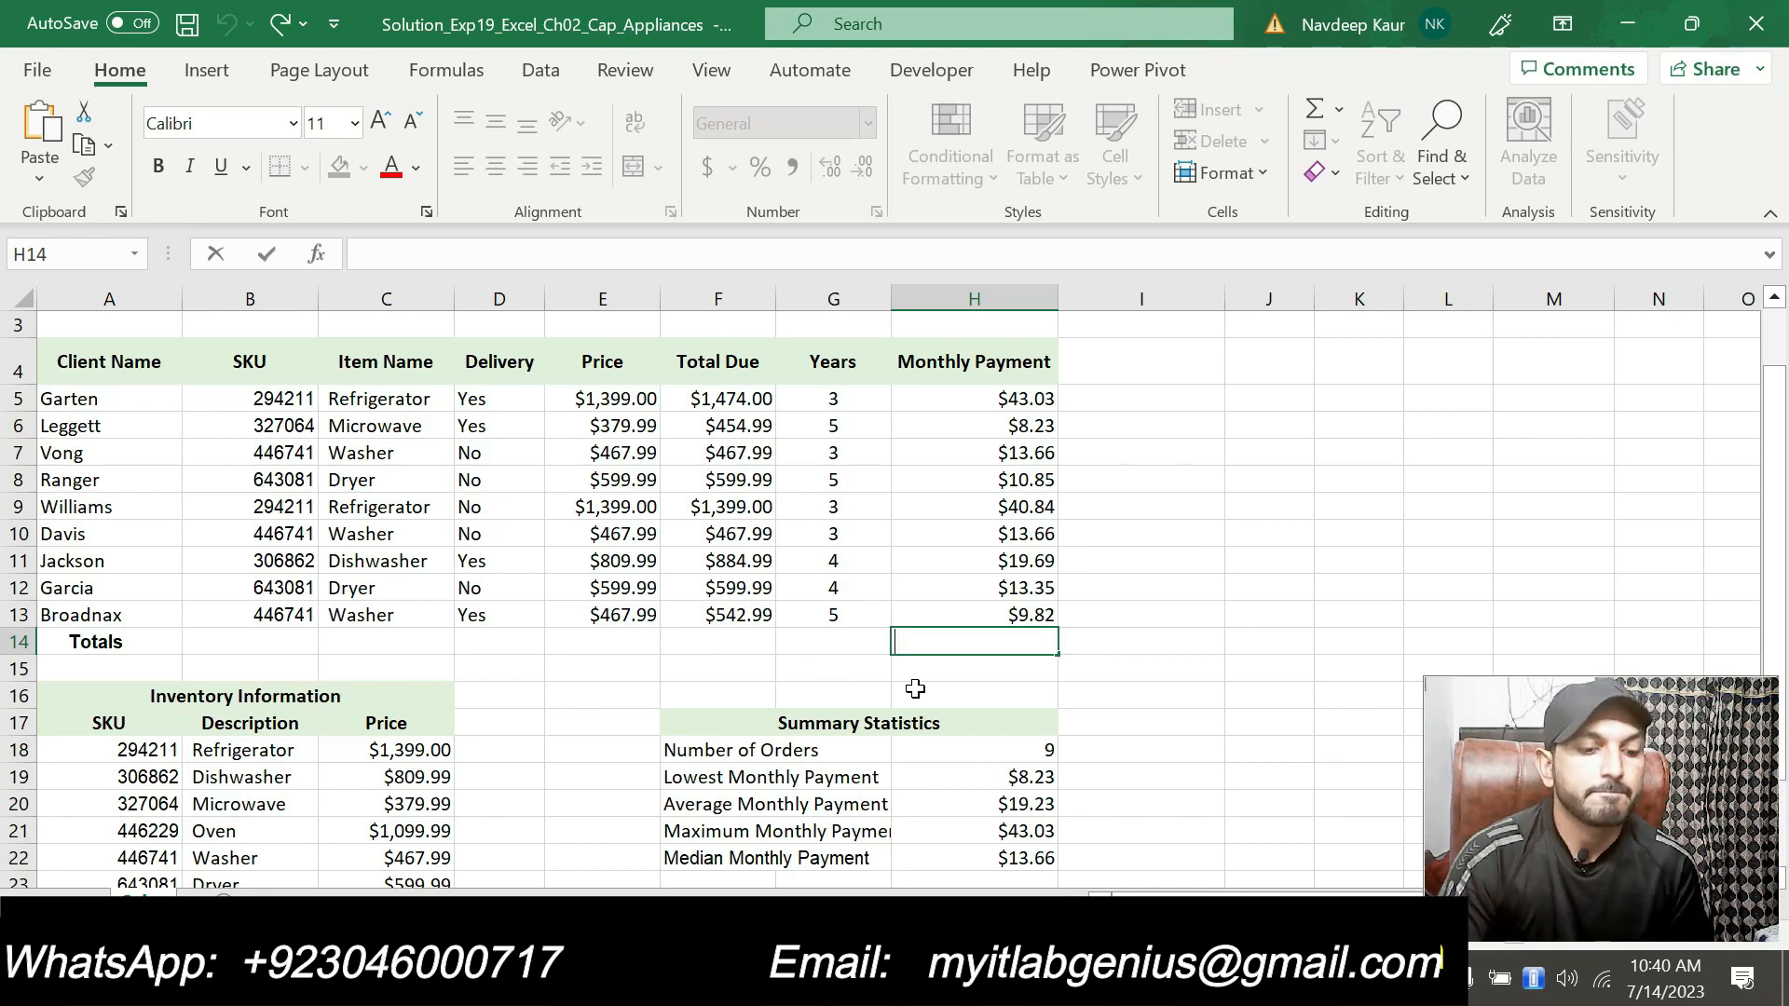
pyautogui.scroll(-1, 916, 689)
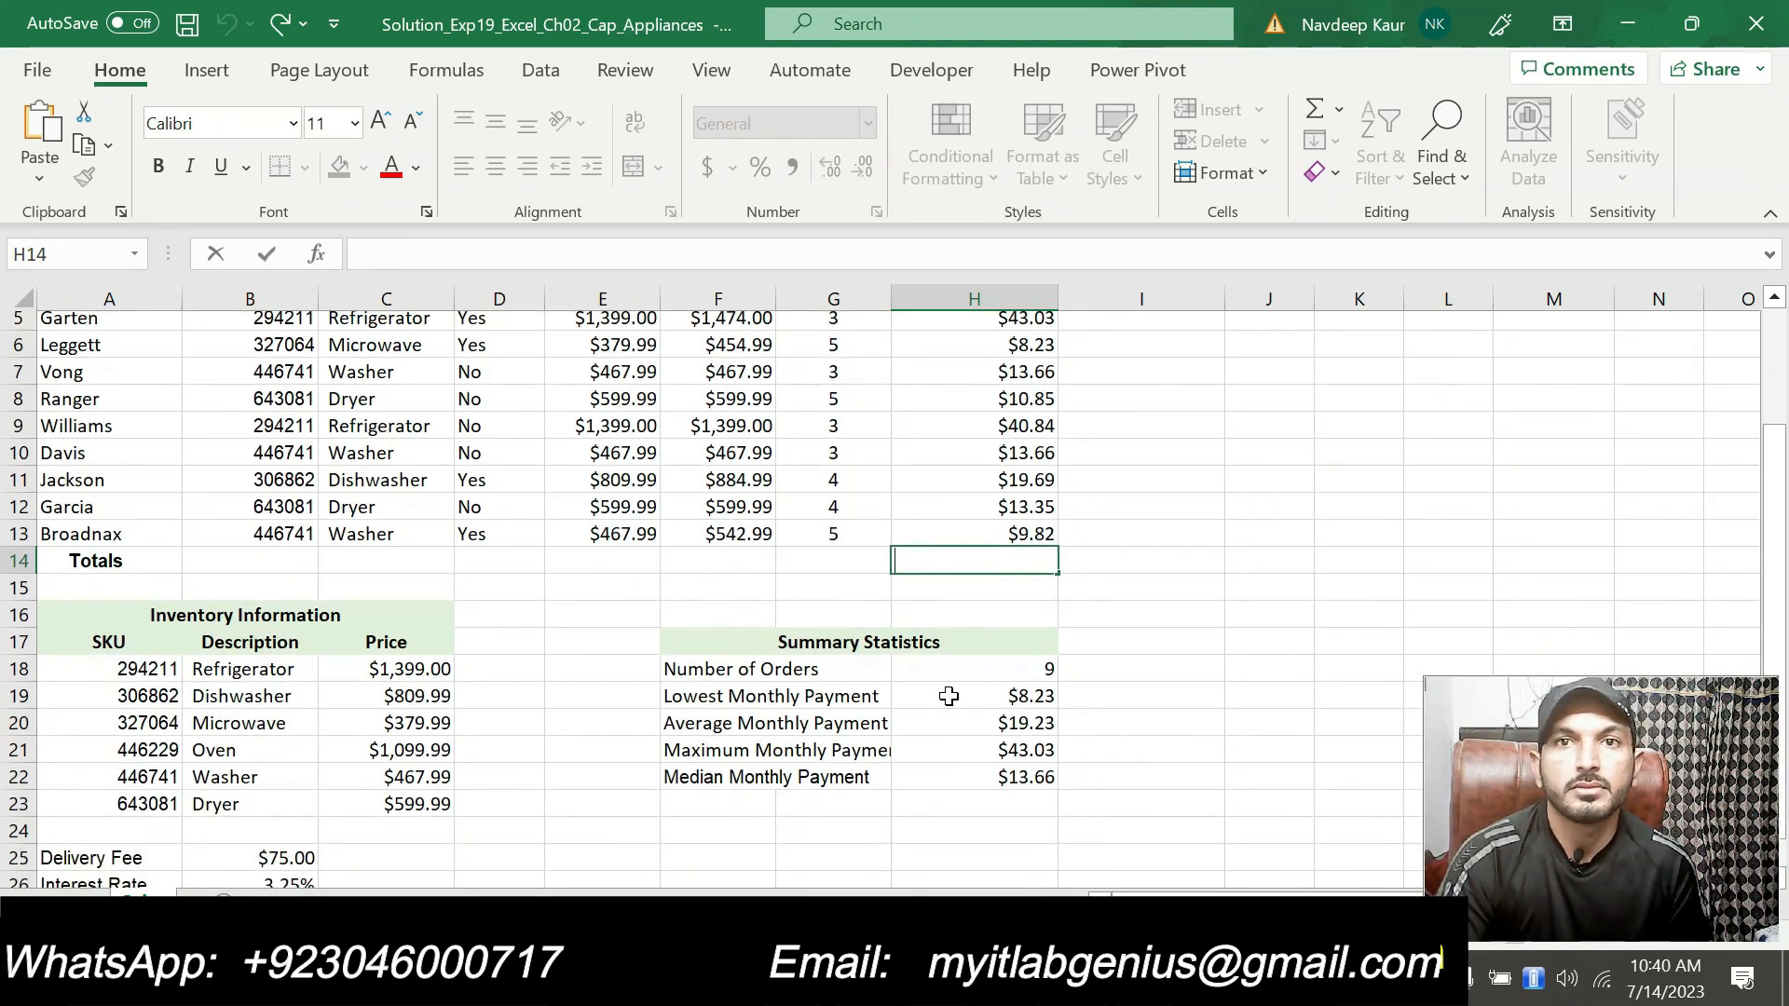
pyautogui.scroll(1, 946, 697)
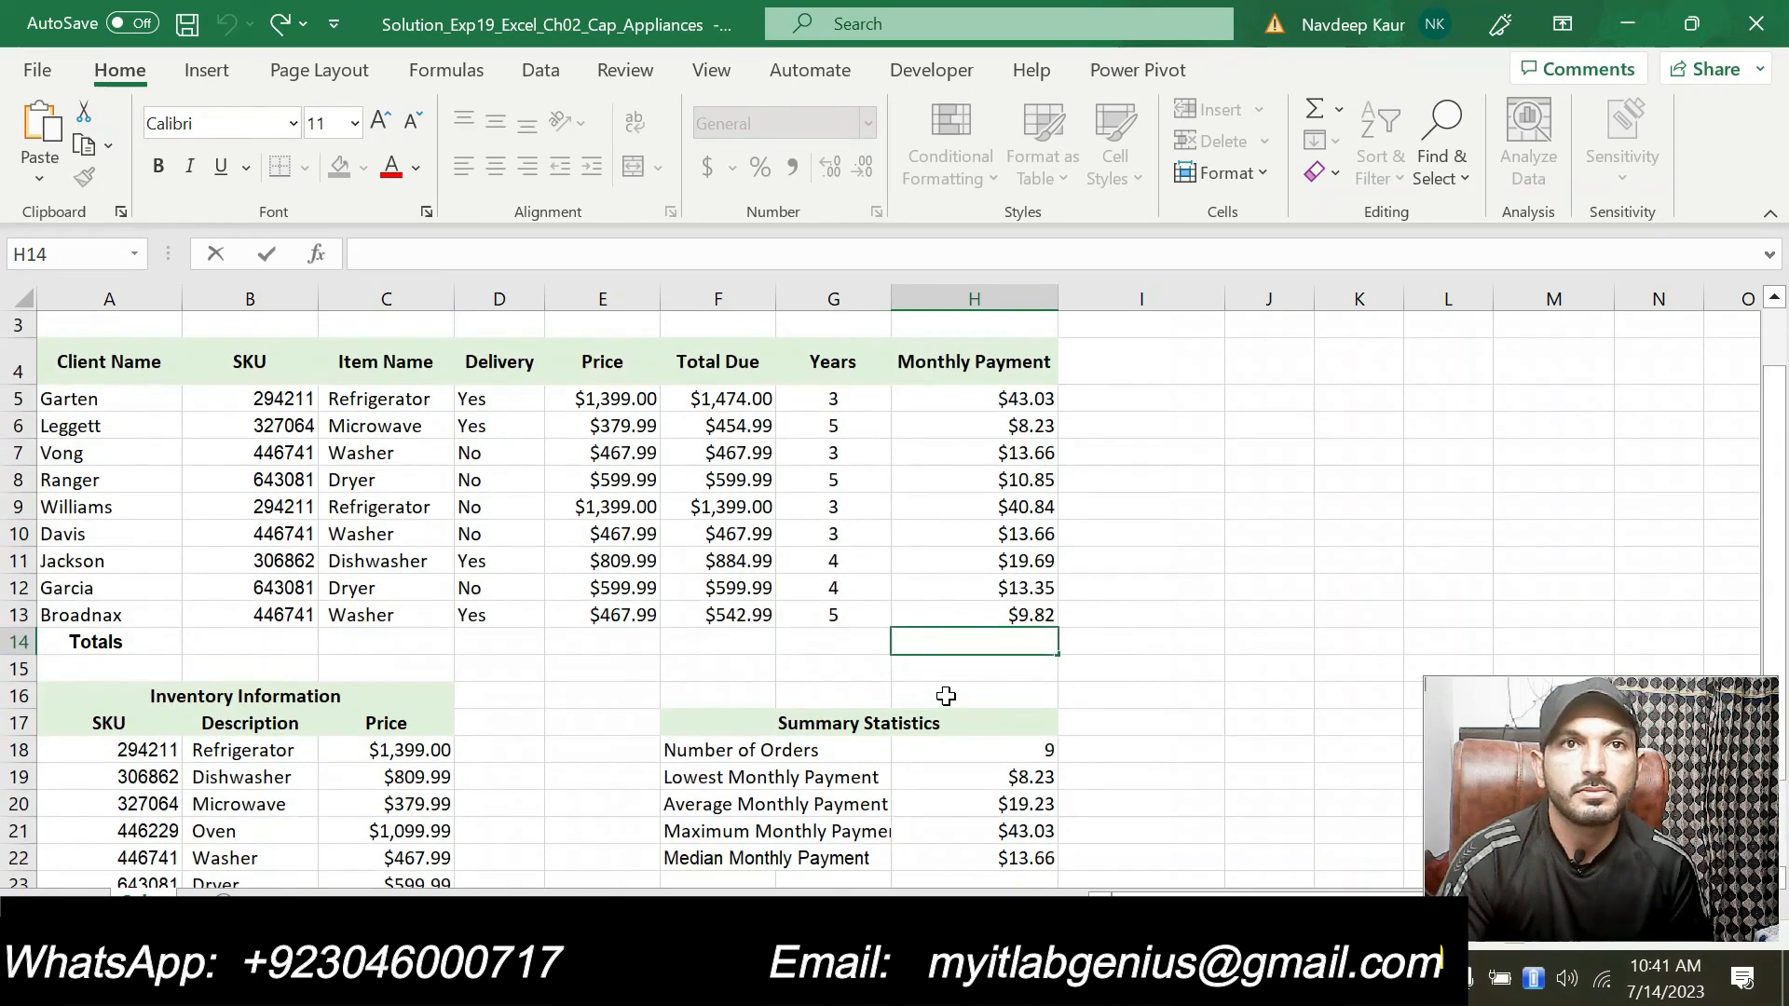
pyautogui.click(1183, 641)
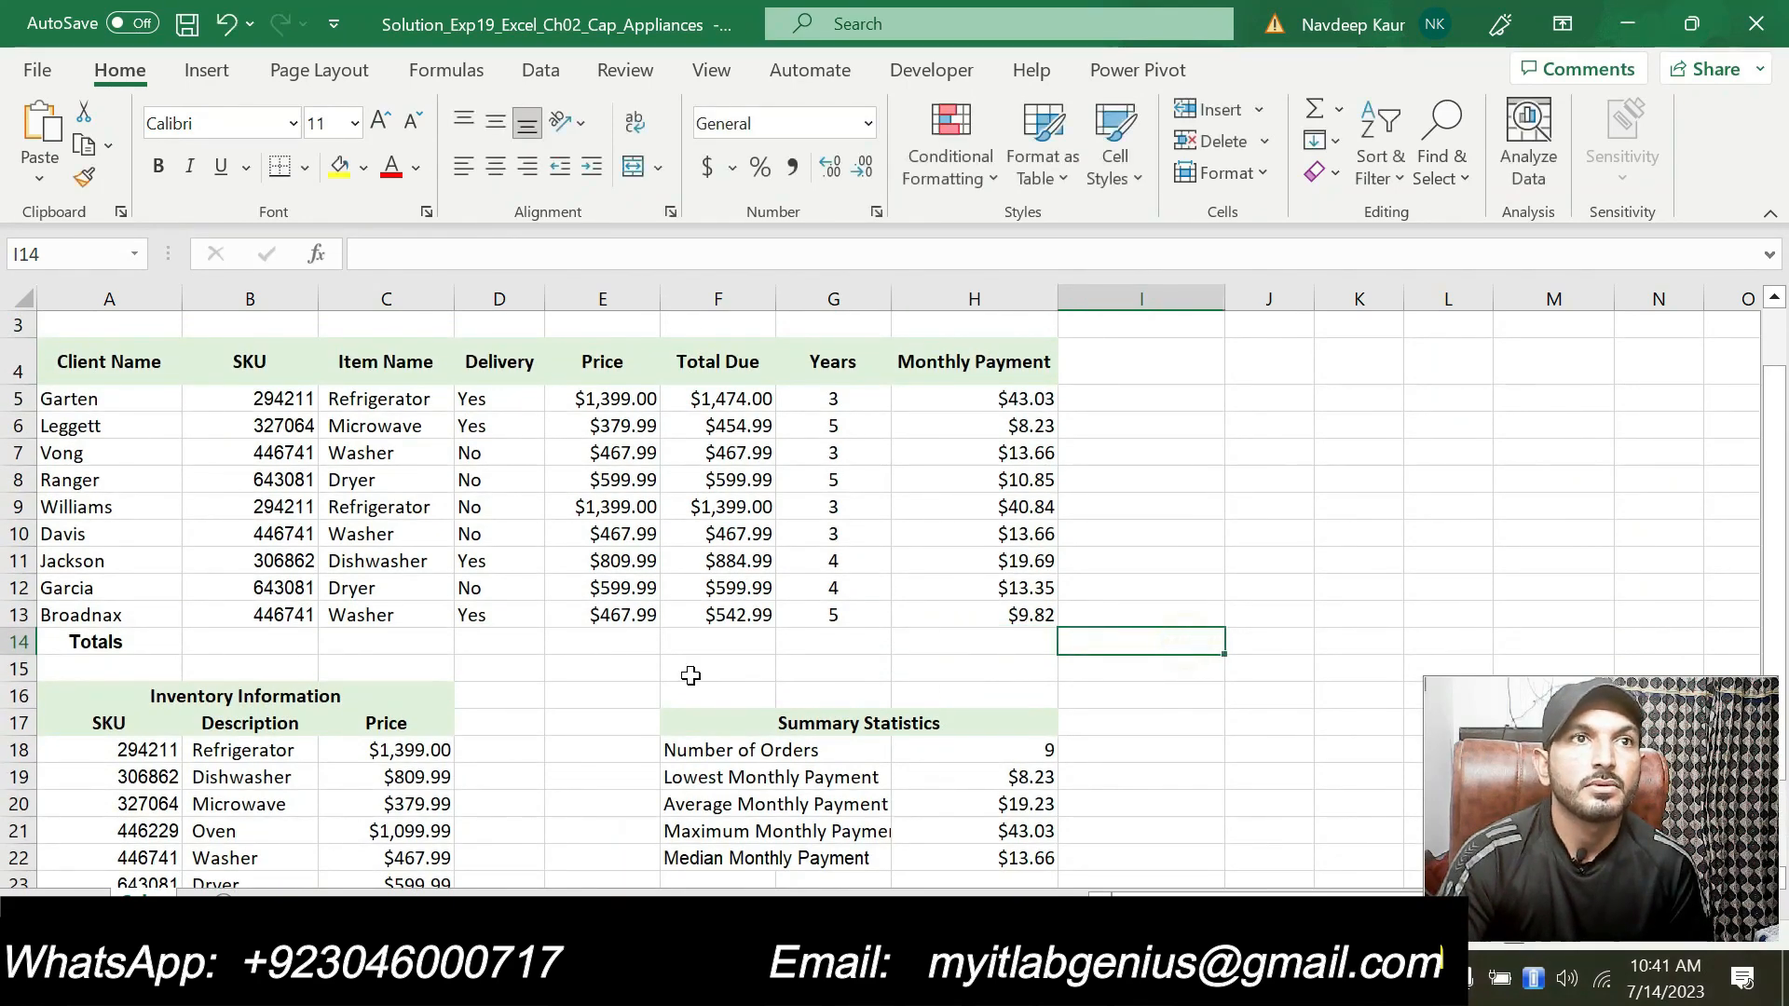
pyautogui.click(653, 692)
pyautogui.click(571, 800)
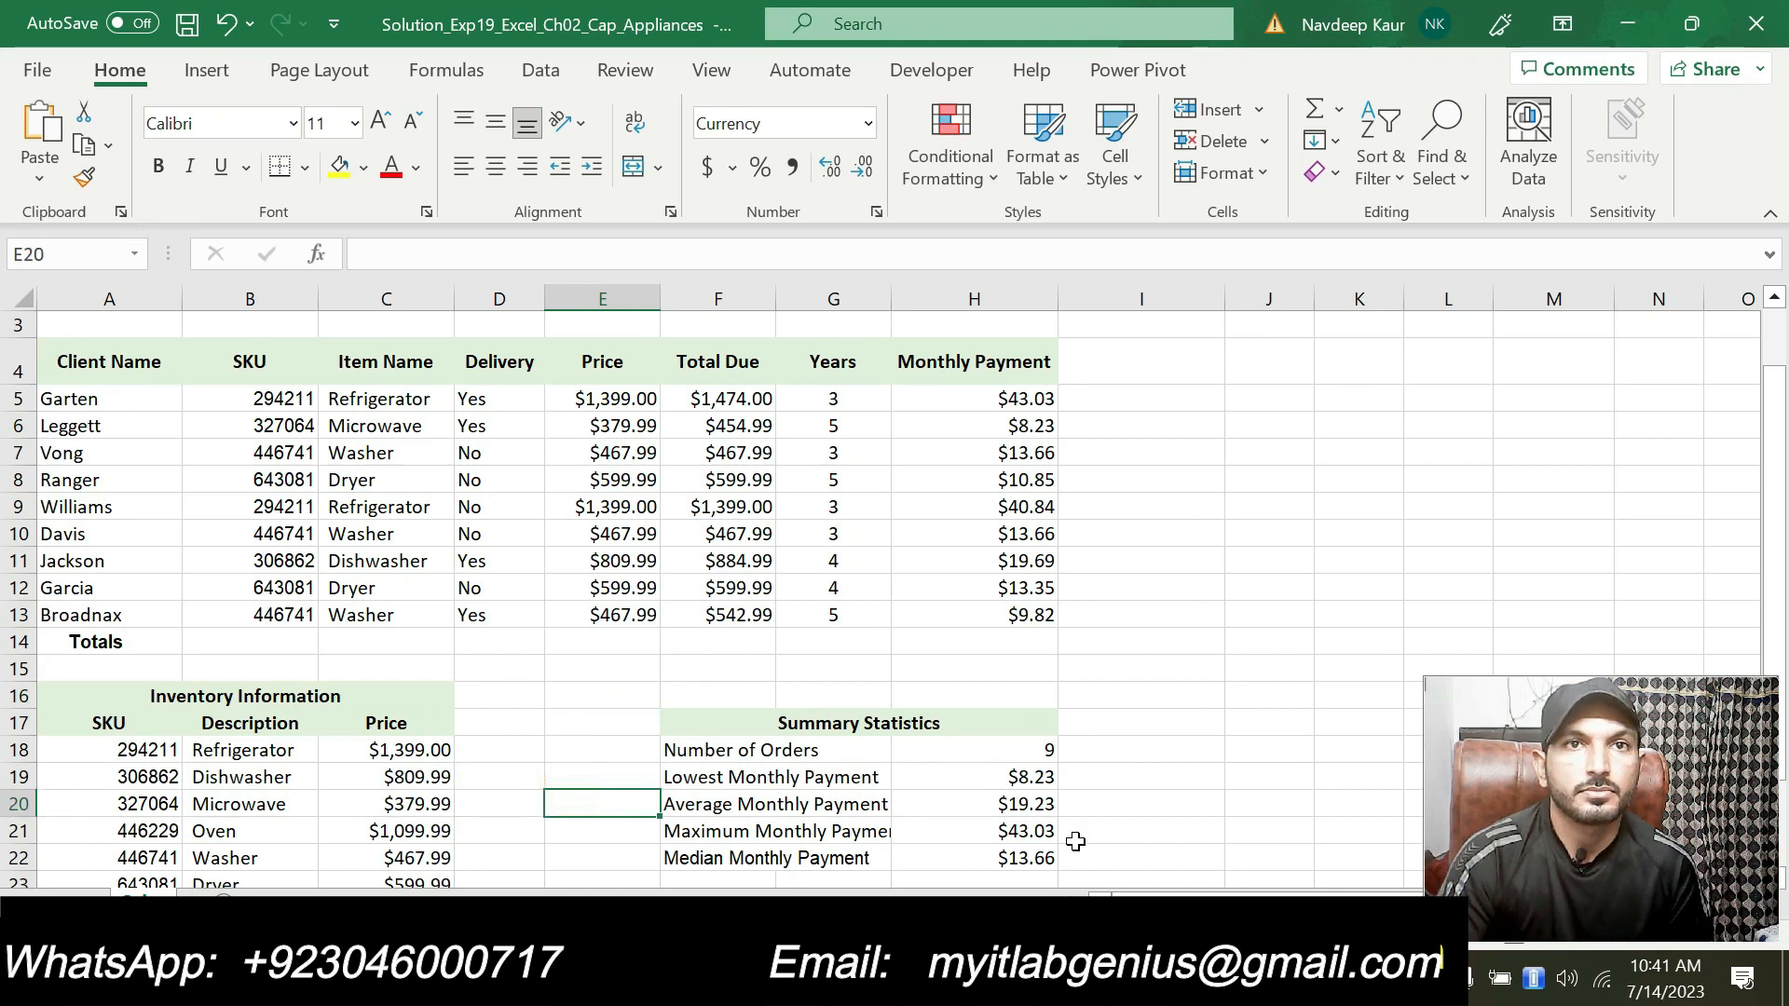
pyautogui.click(1205, 699)
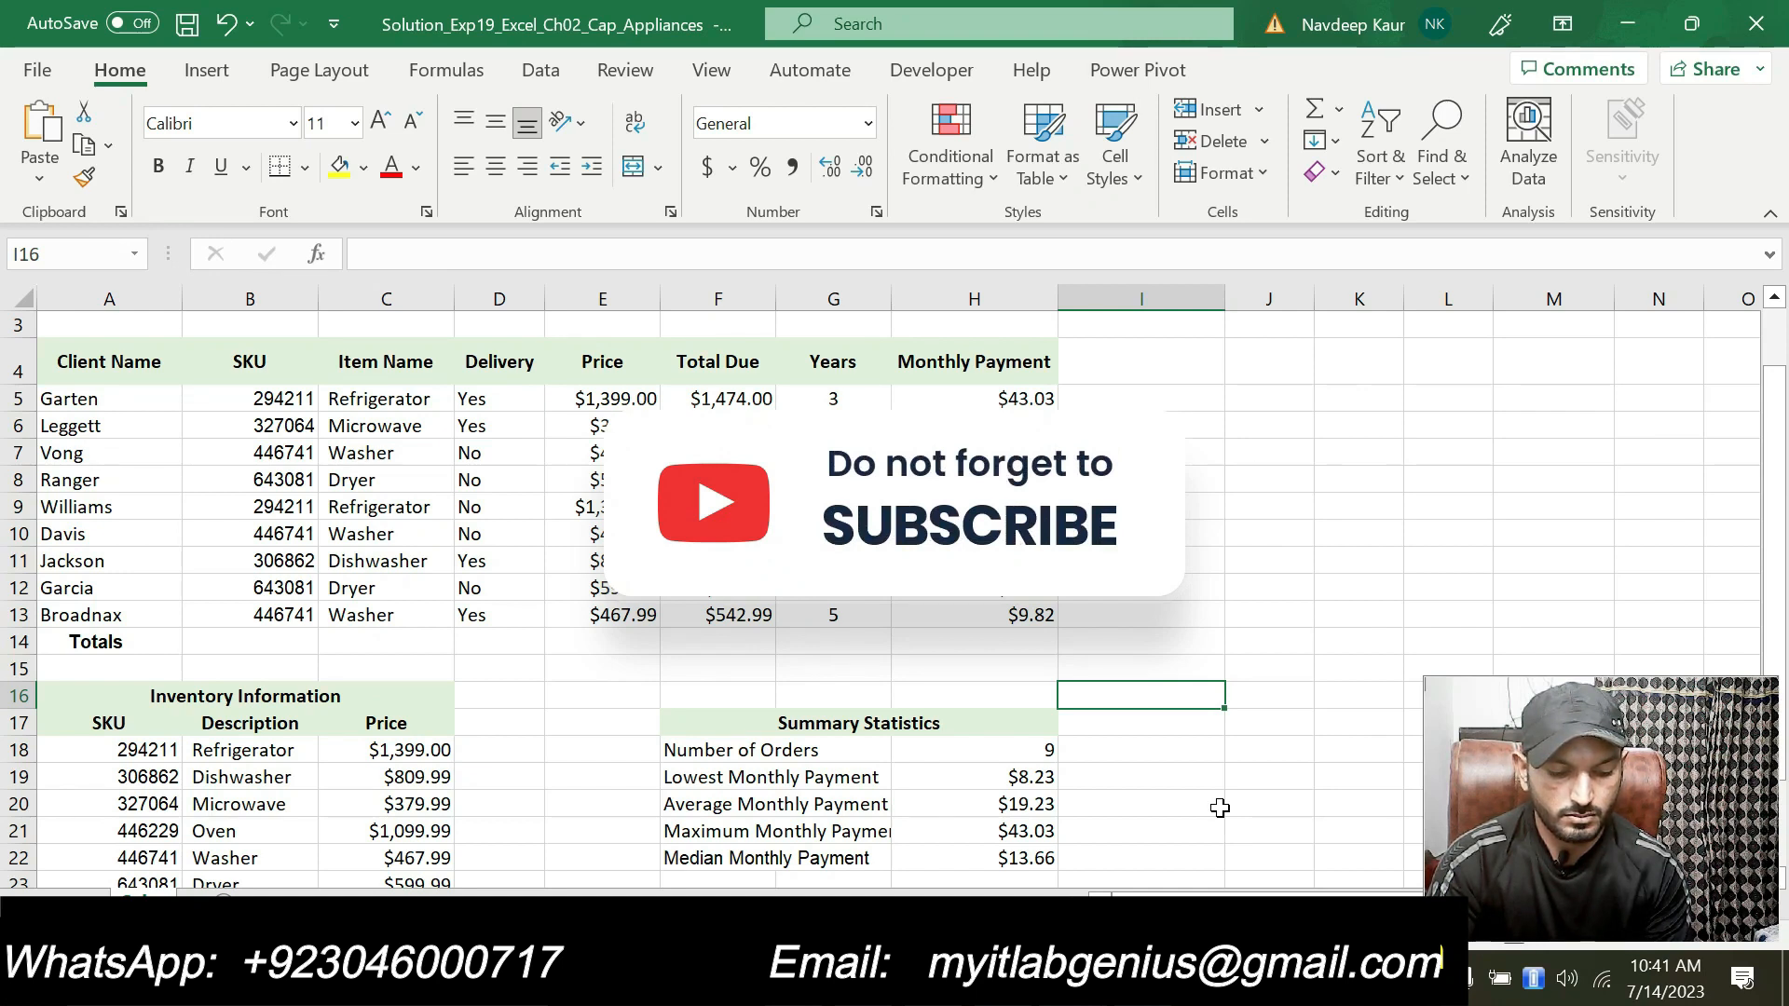
pyautogui.click(1187, 802)
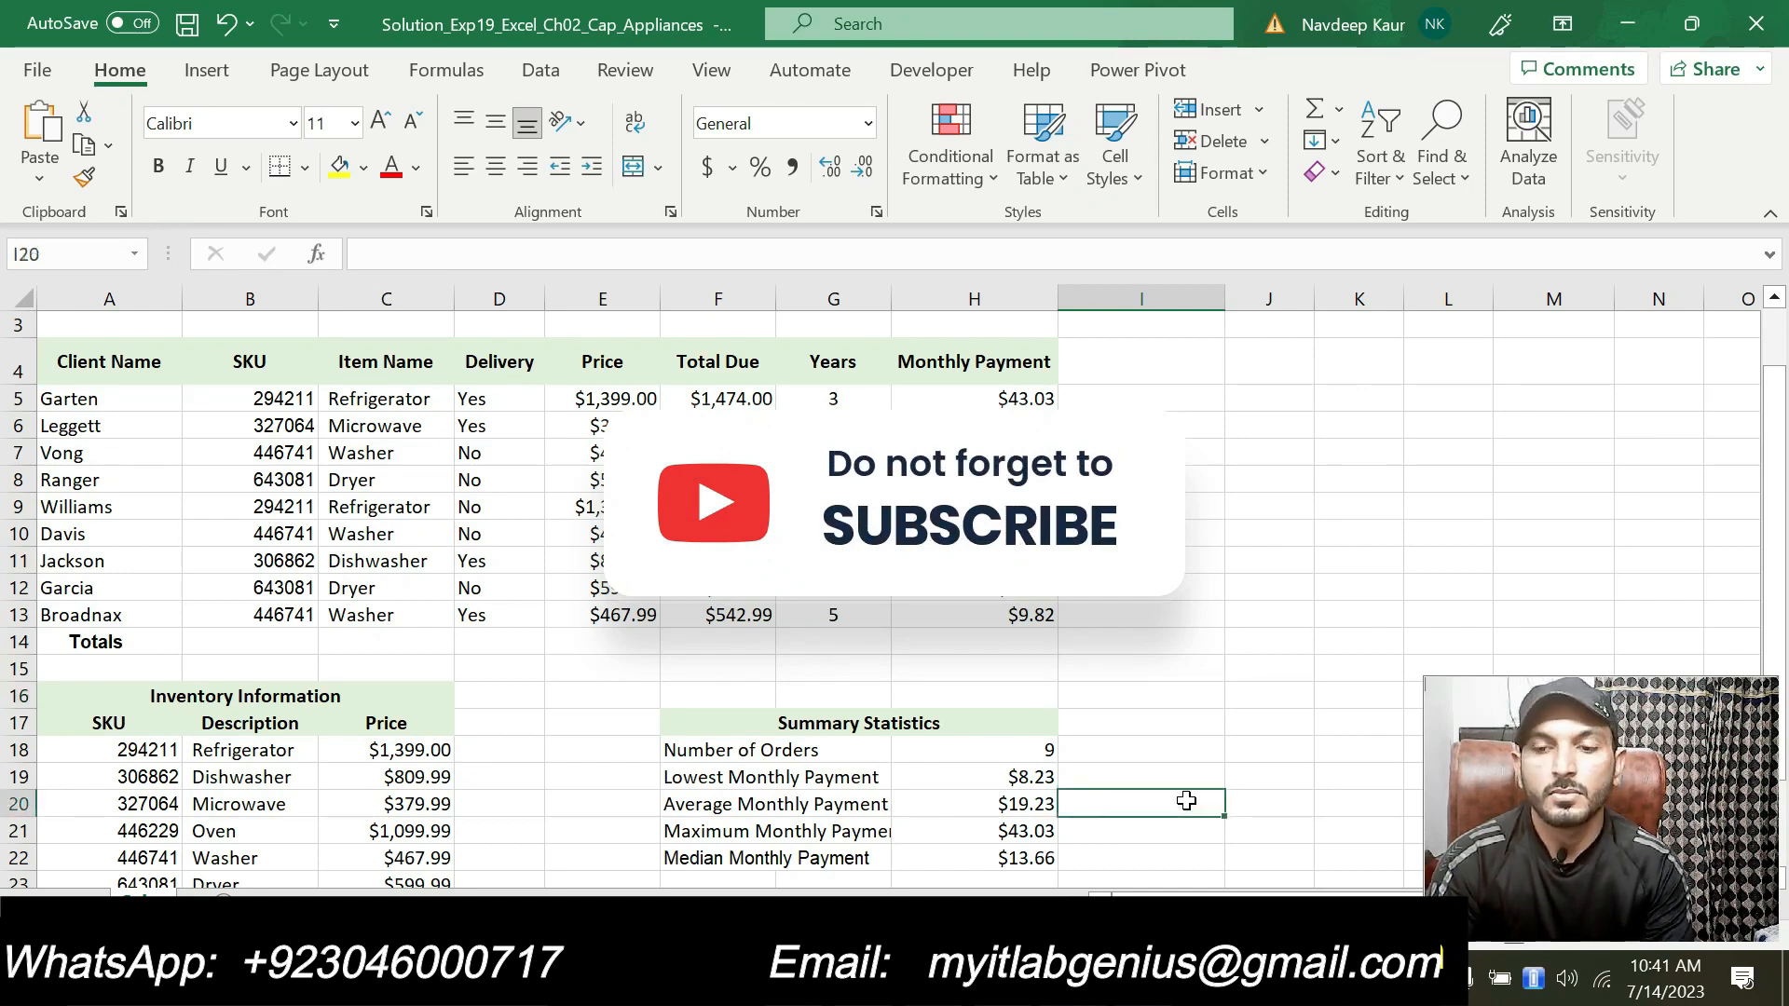